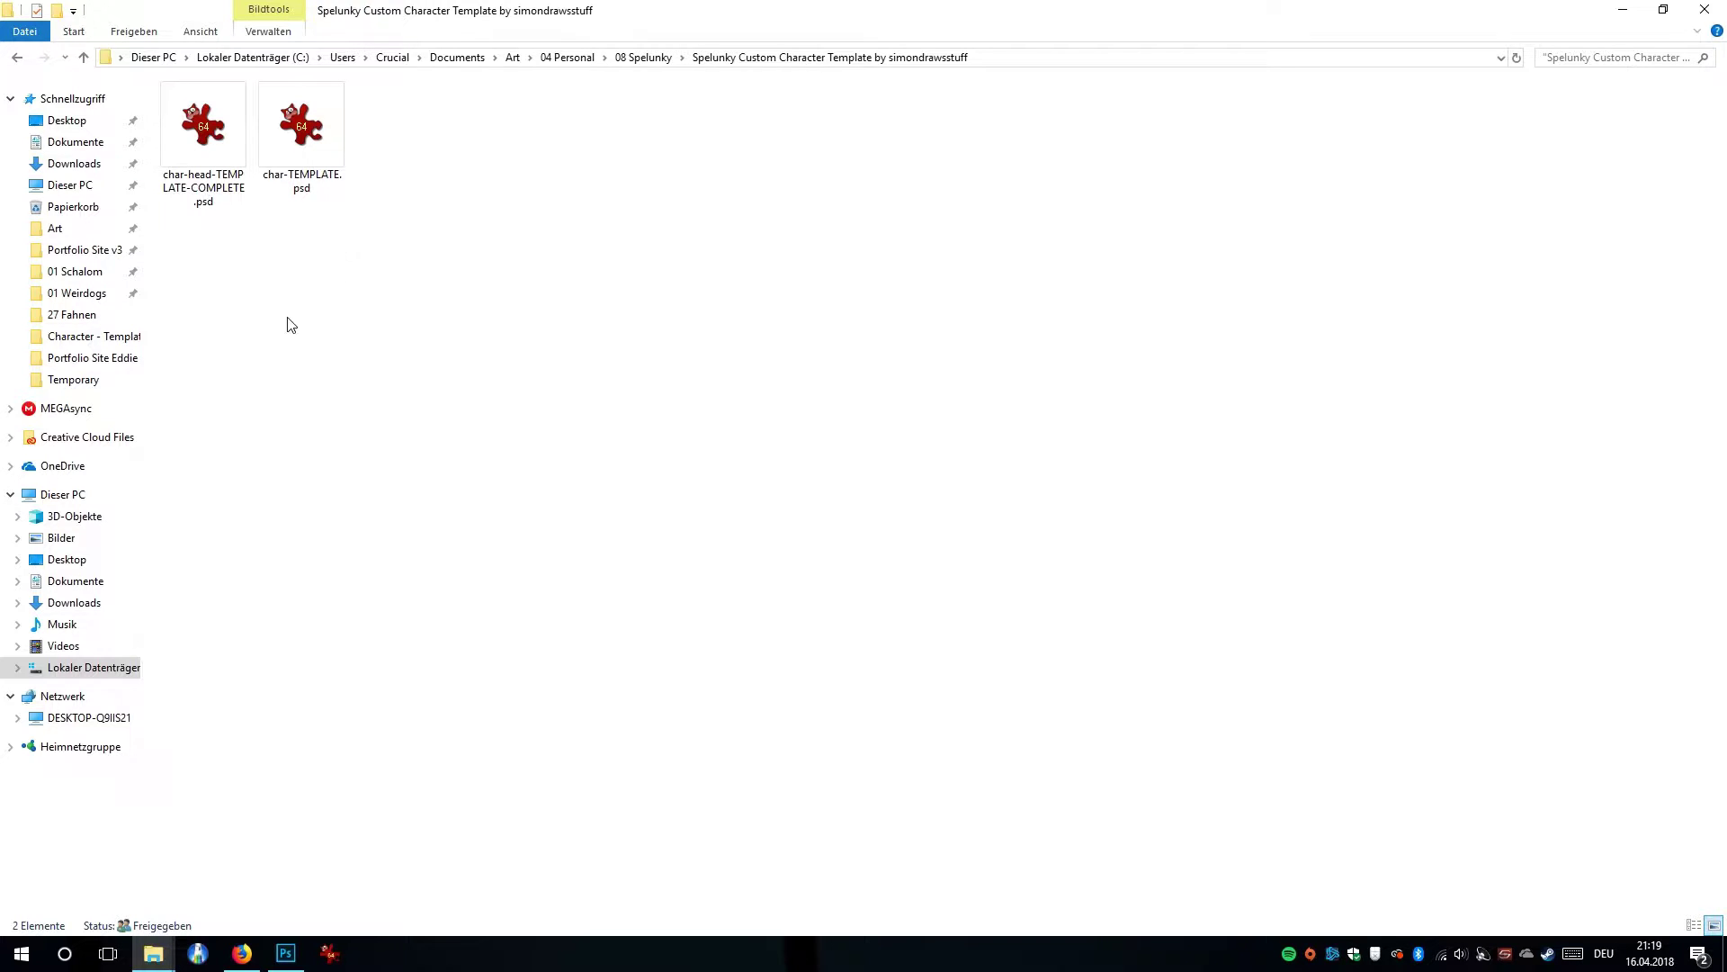
Select char-head-TEMPLATE-COMPLETE.psd and char-TEMPLATE.psd in Explorer, then switch to Photoshop's open sheet.
drag(388, 250, 265, 261)
click(209, 180)
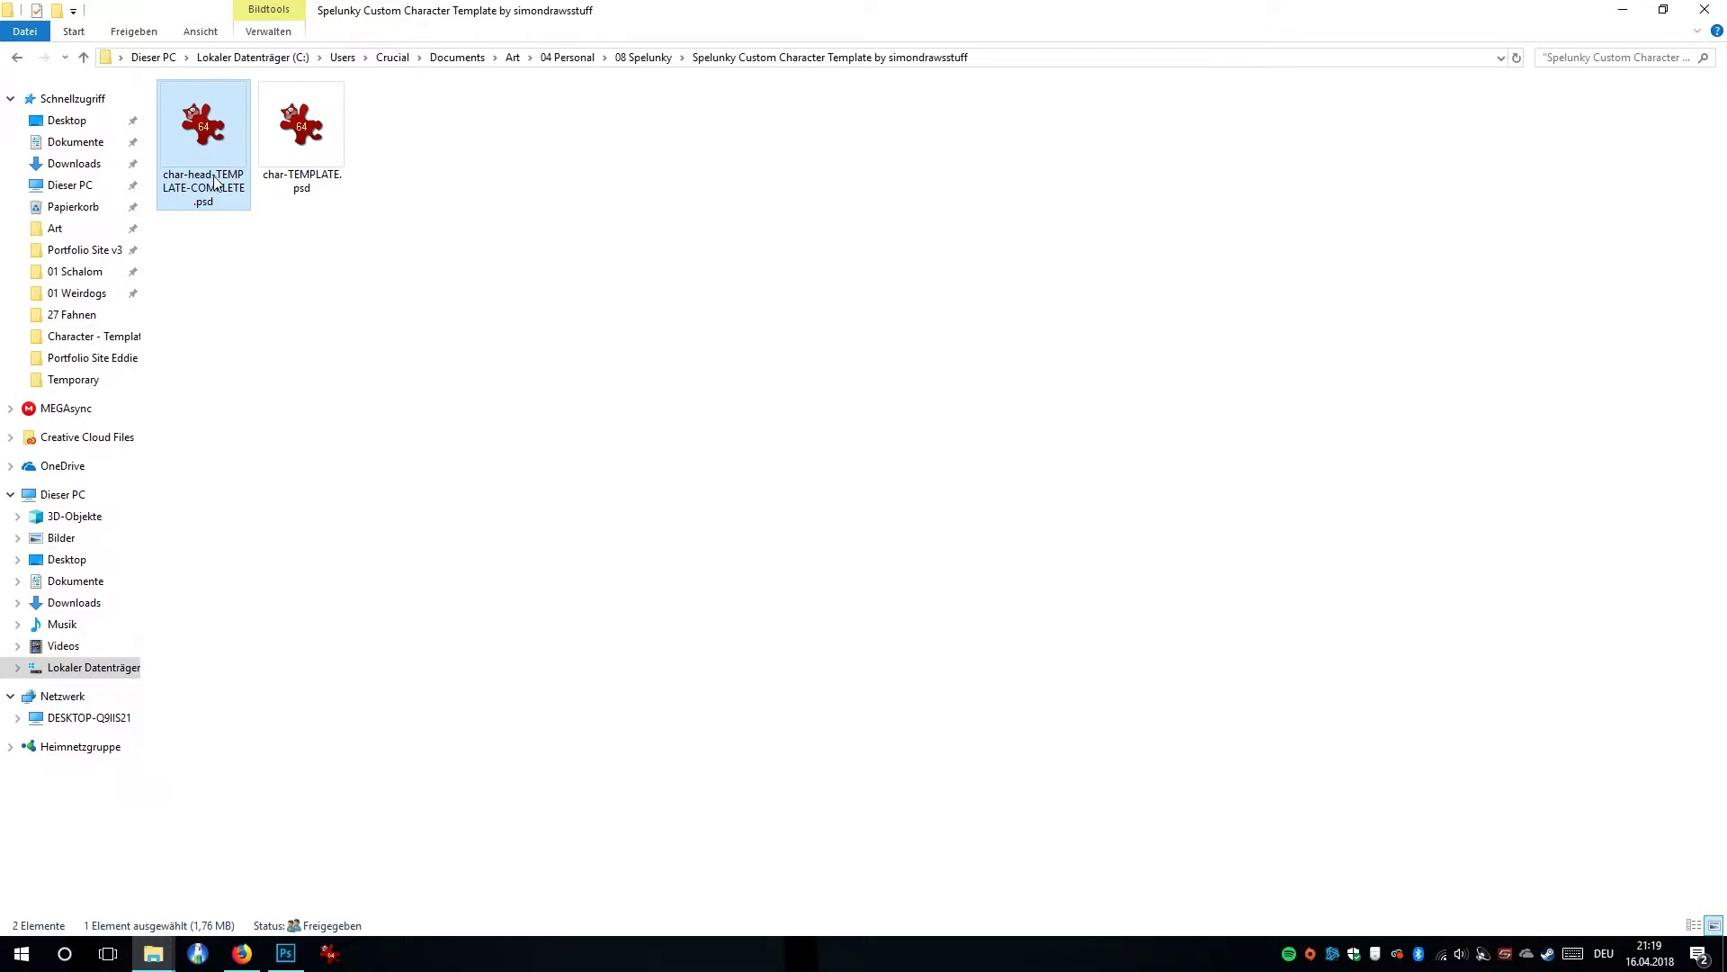
click(311, 189)
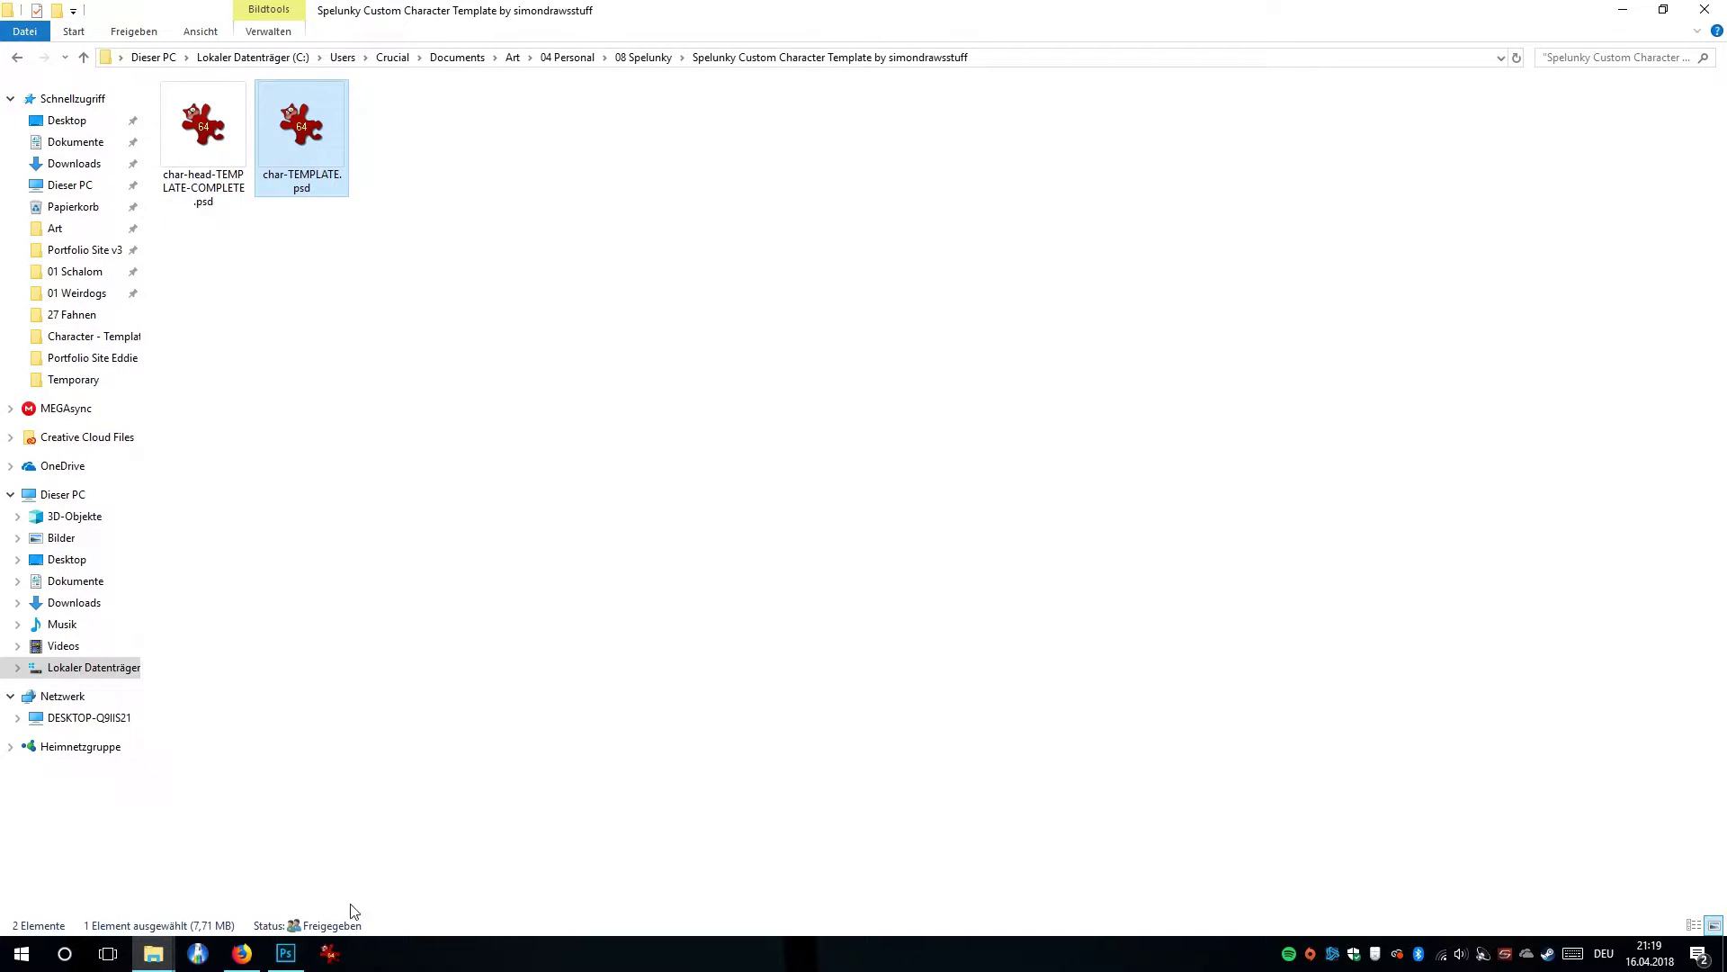
click(286, 954)
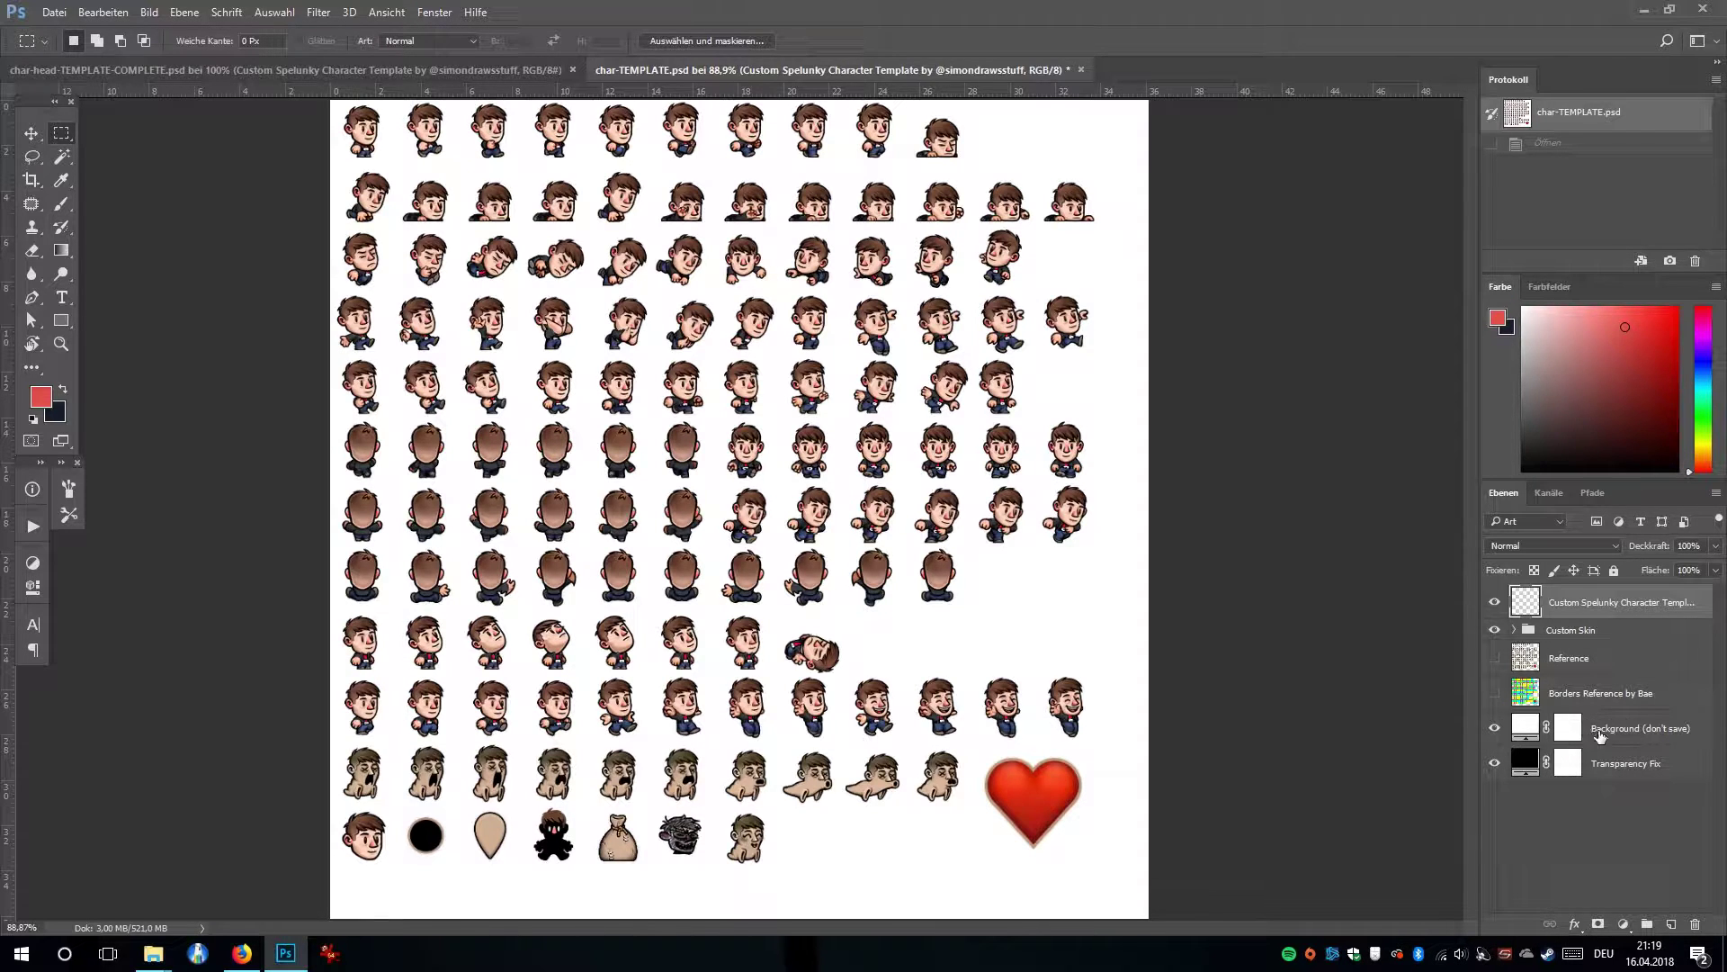
click(1496, 729)
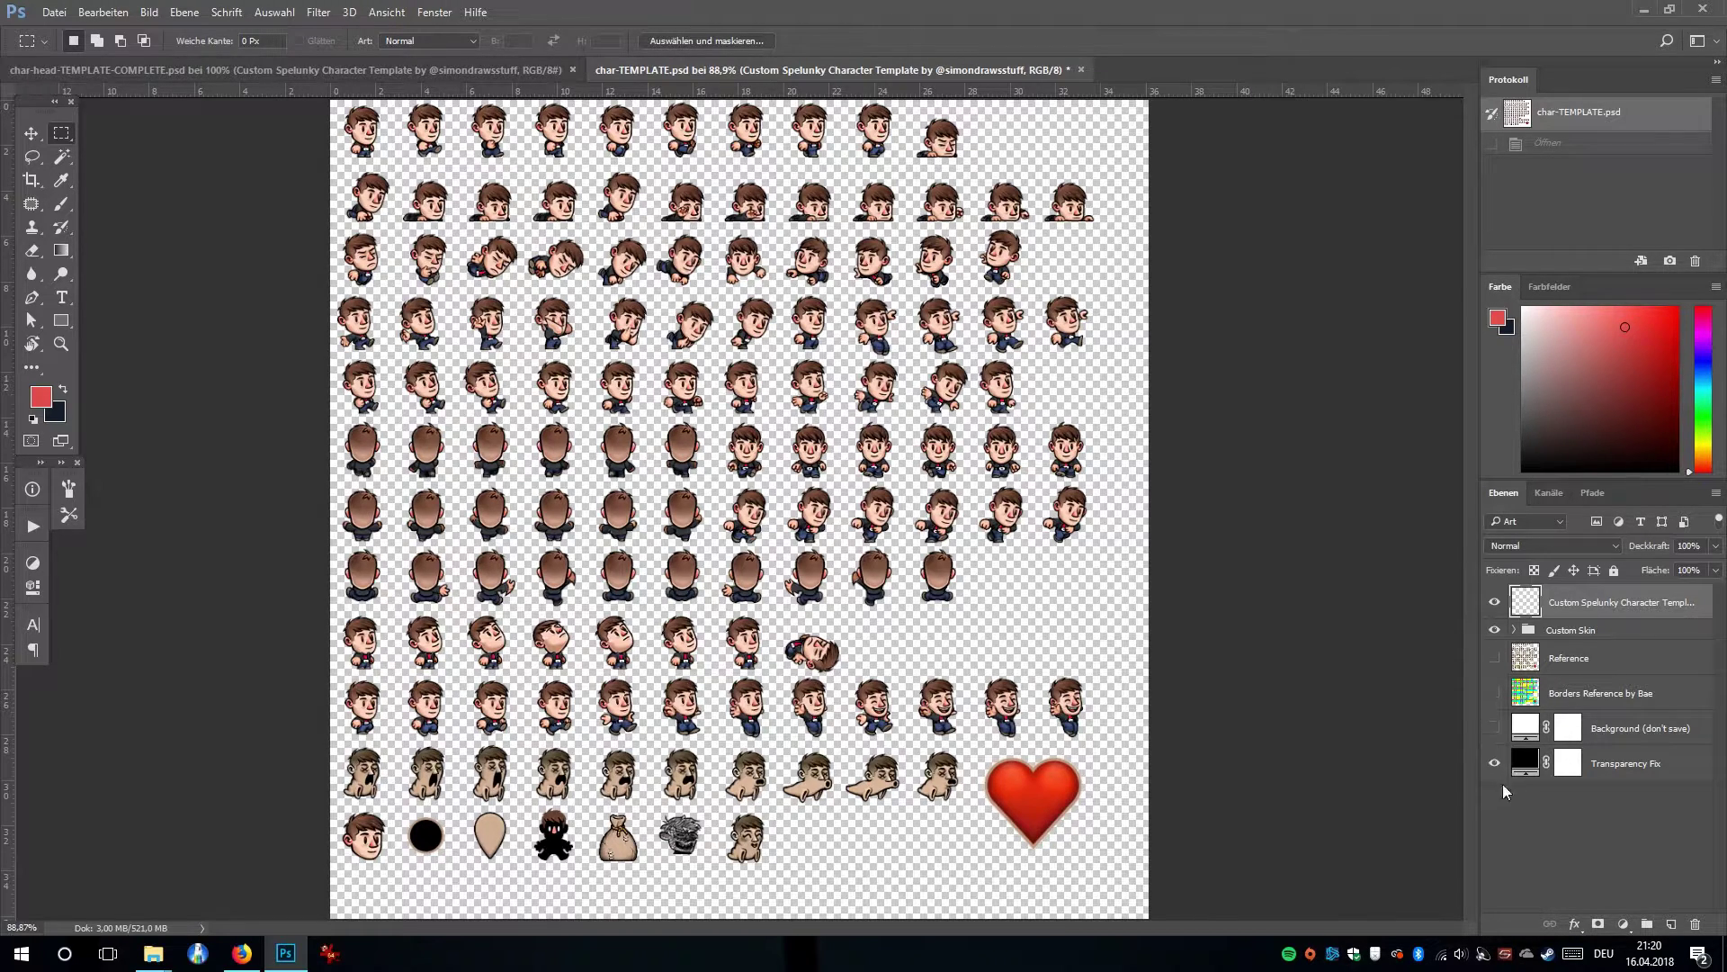
click(1633, 773)
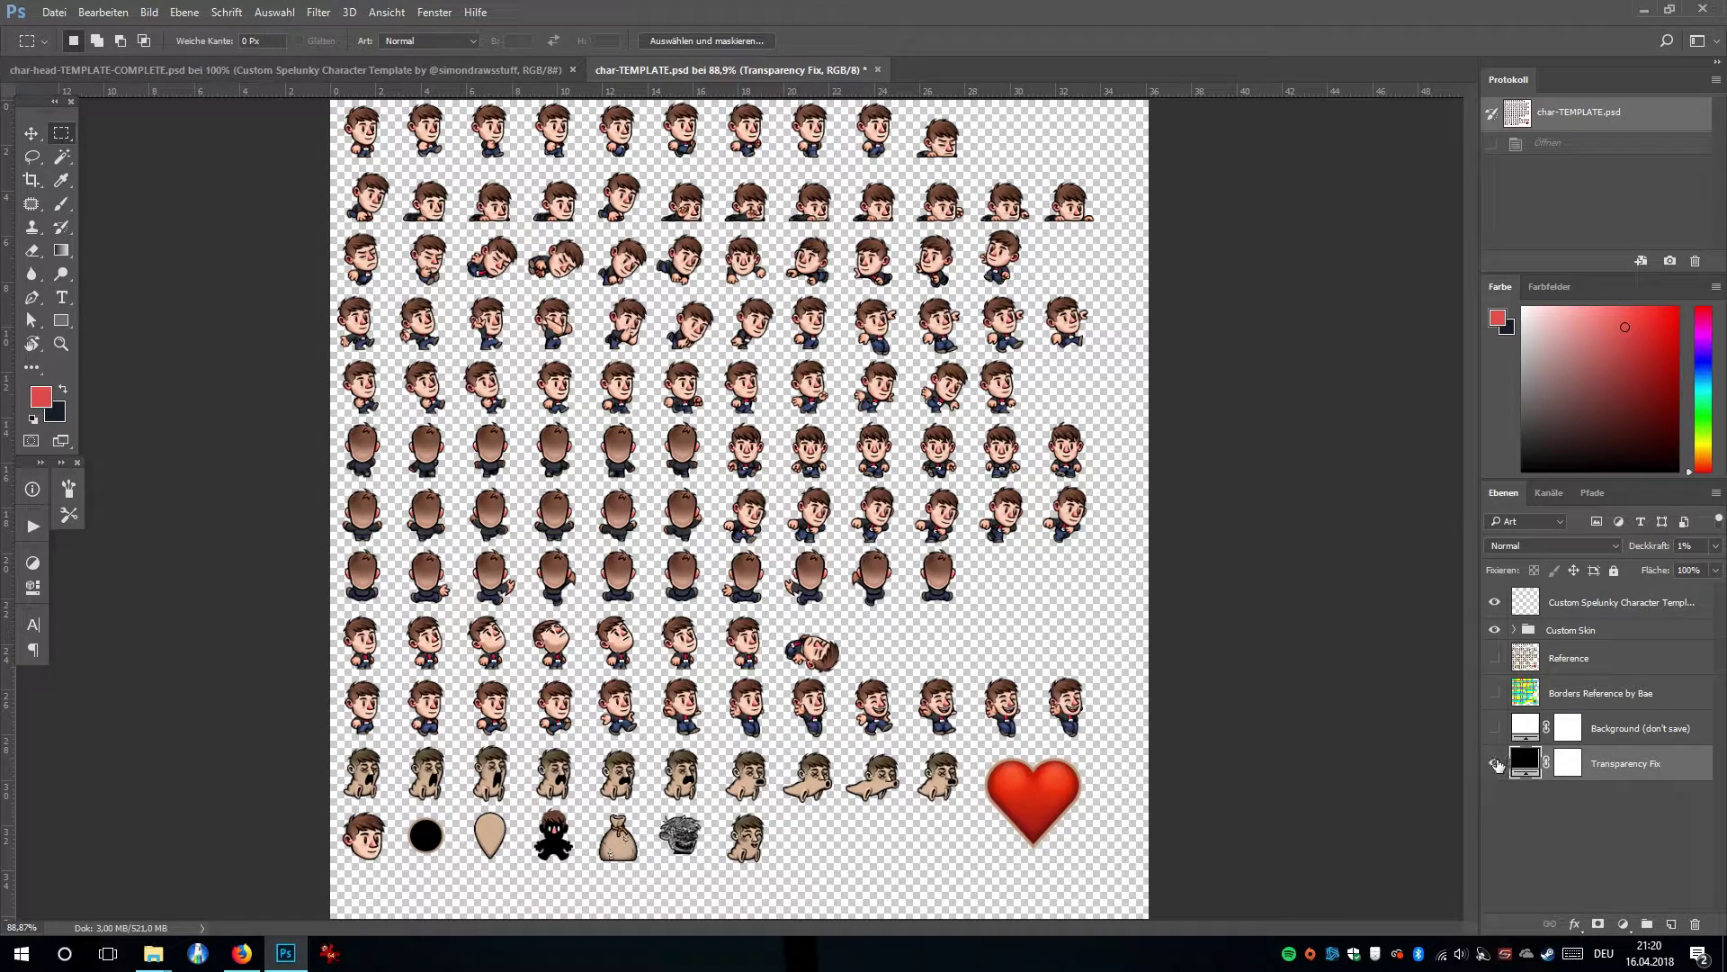
click(1496, 728)
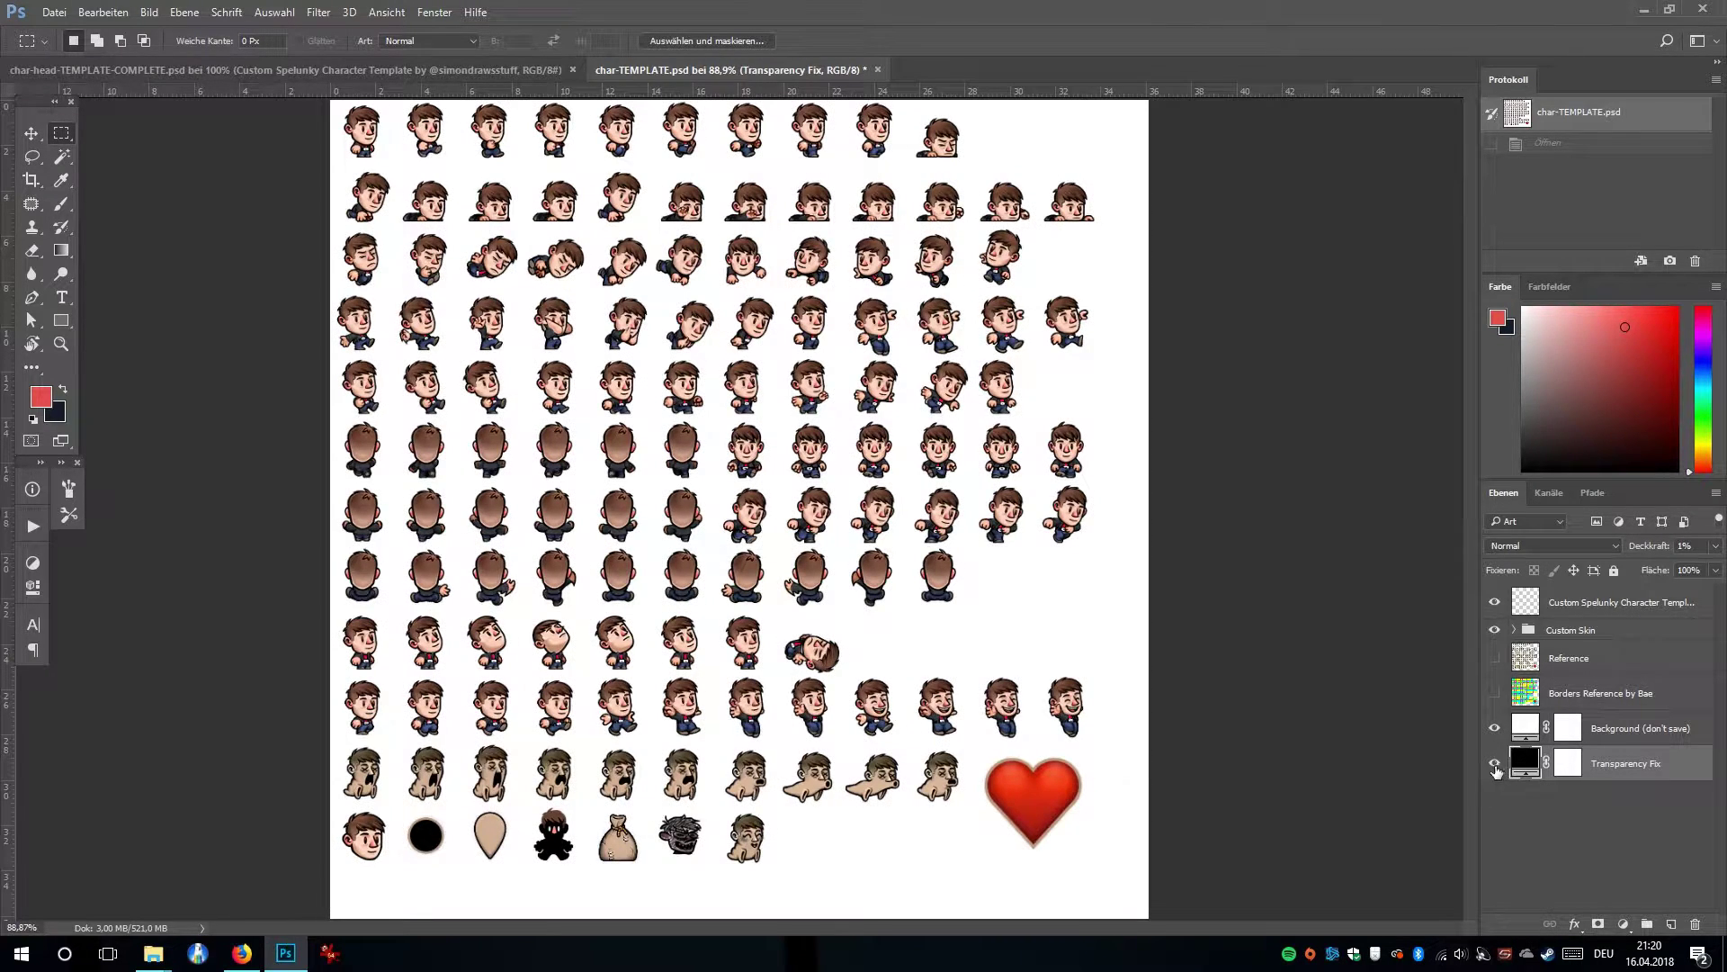
click(1633, 730)
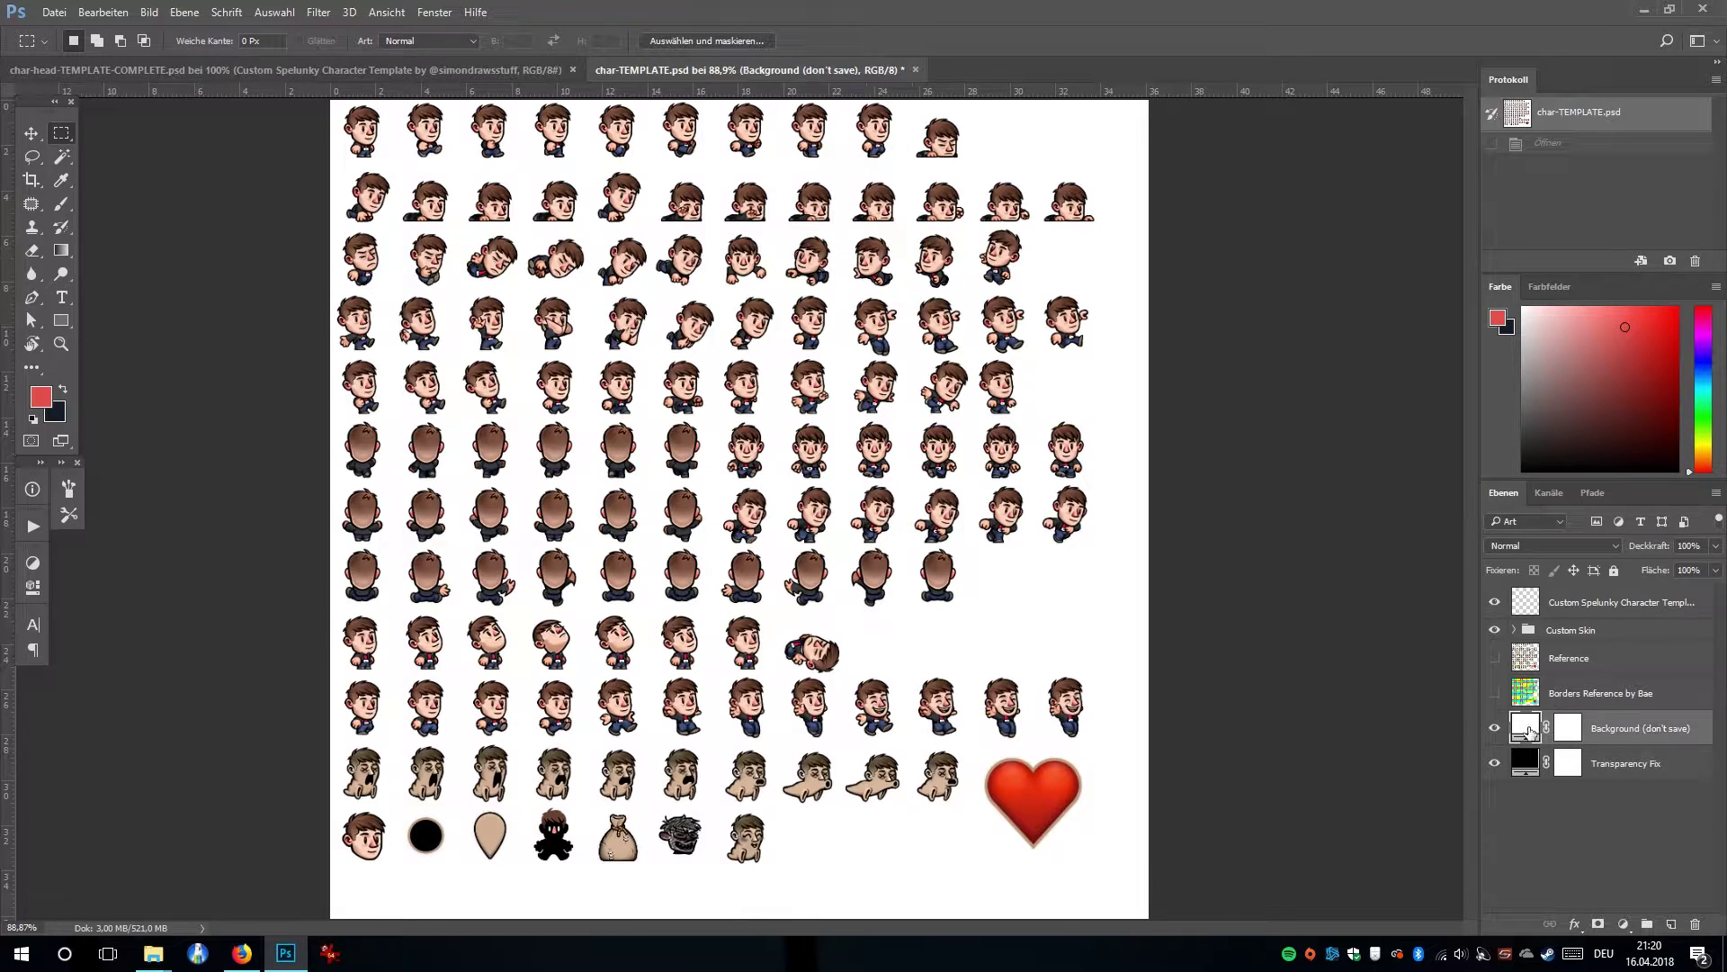
Zoom the sprites to 200% and toggle the white background off and on to check transparency.
key(ctrl+1)
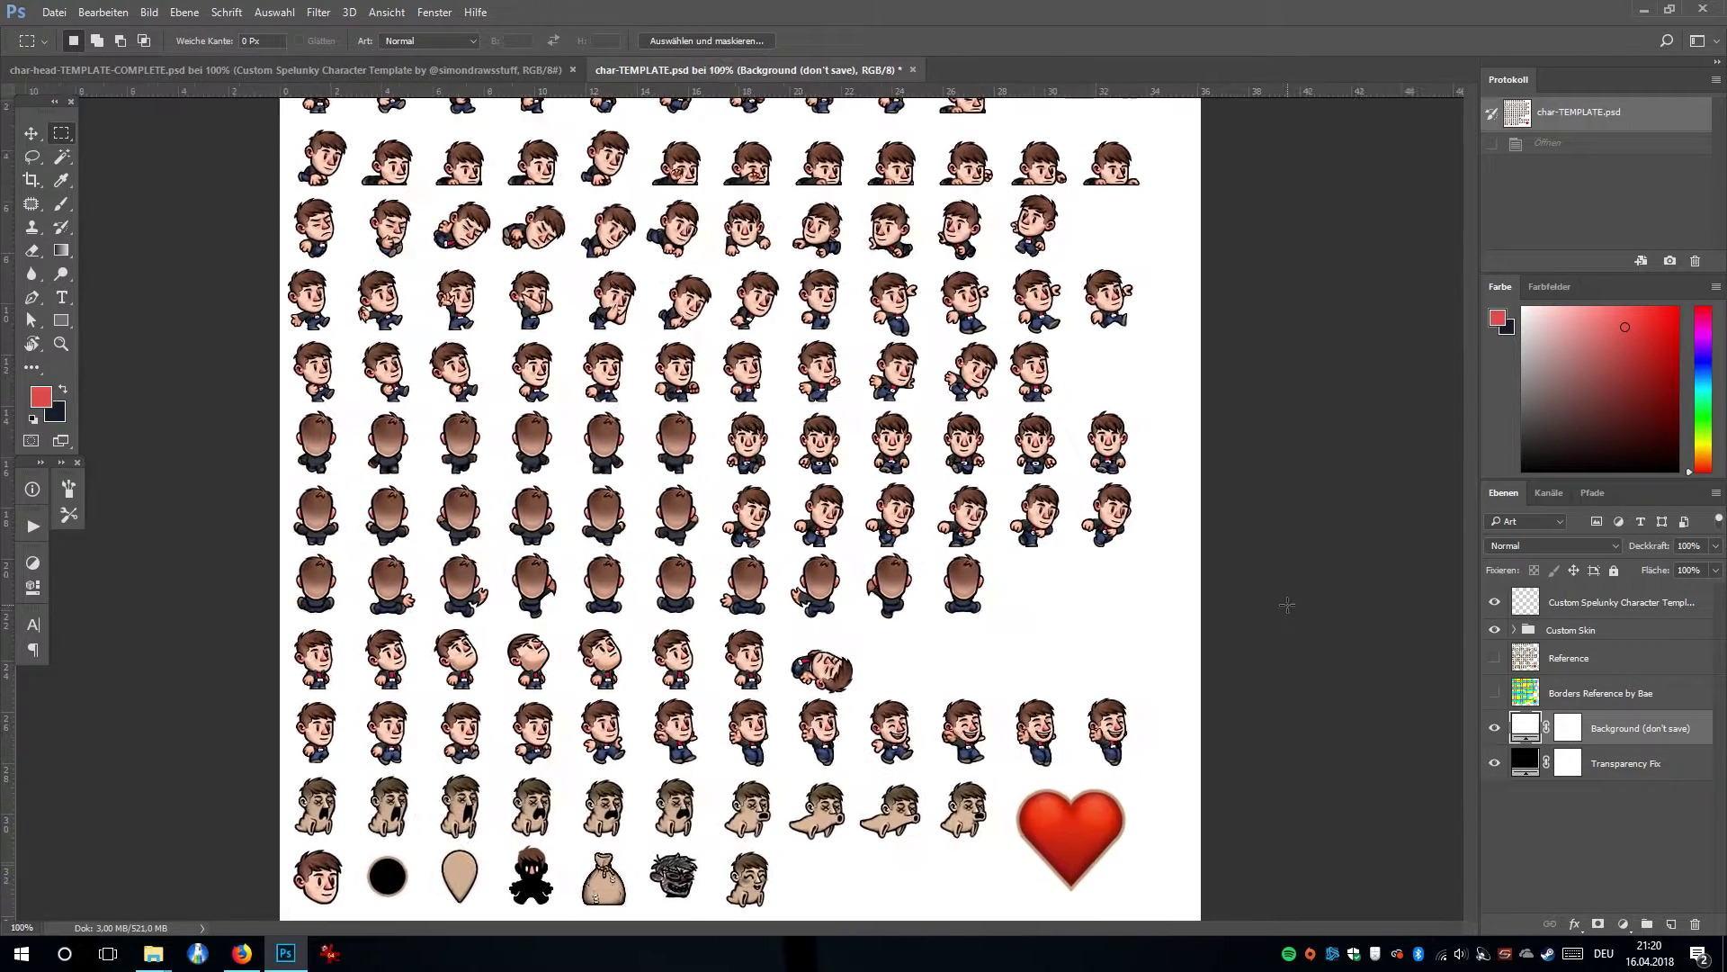
key(ctrl+plus)
drag(1277, 597, 1206, 676)
click(1496, 728)
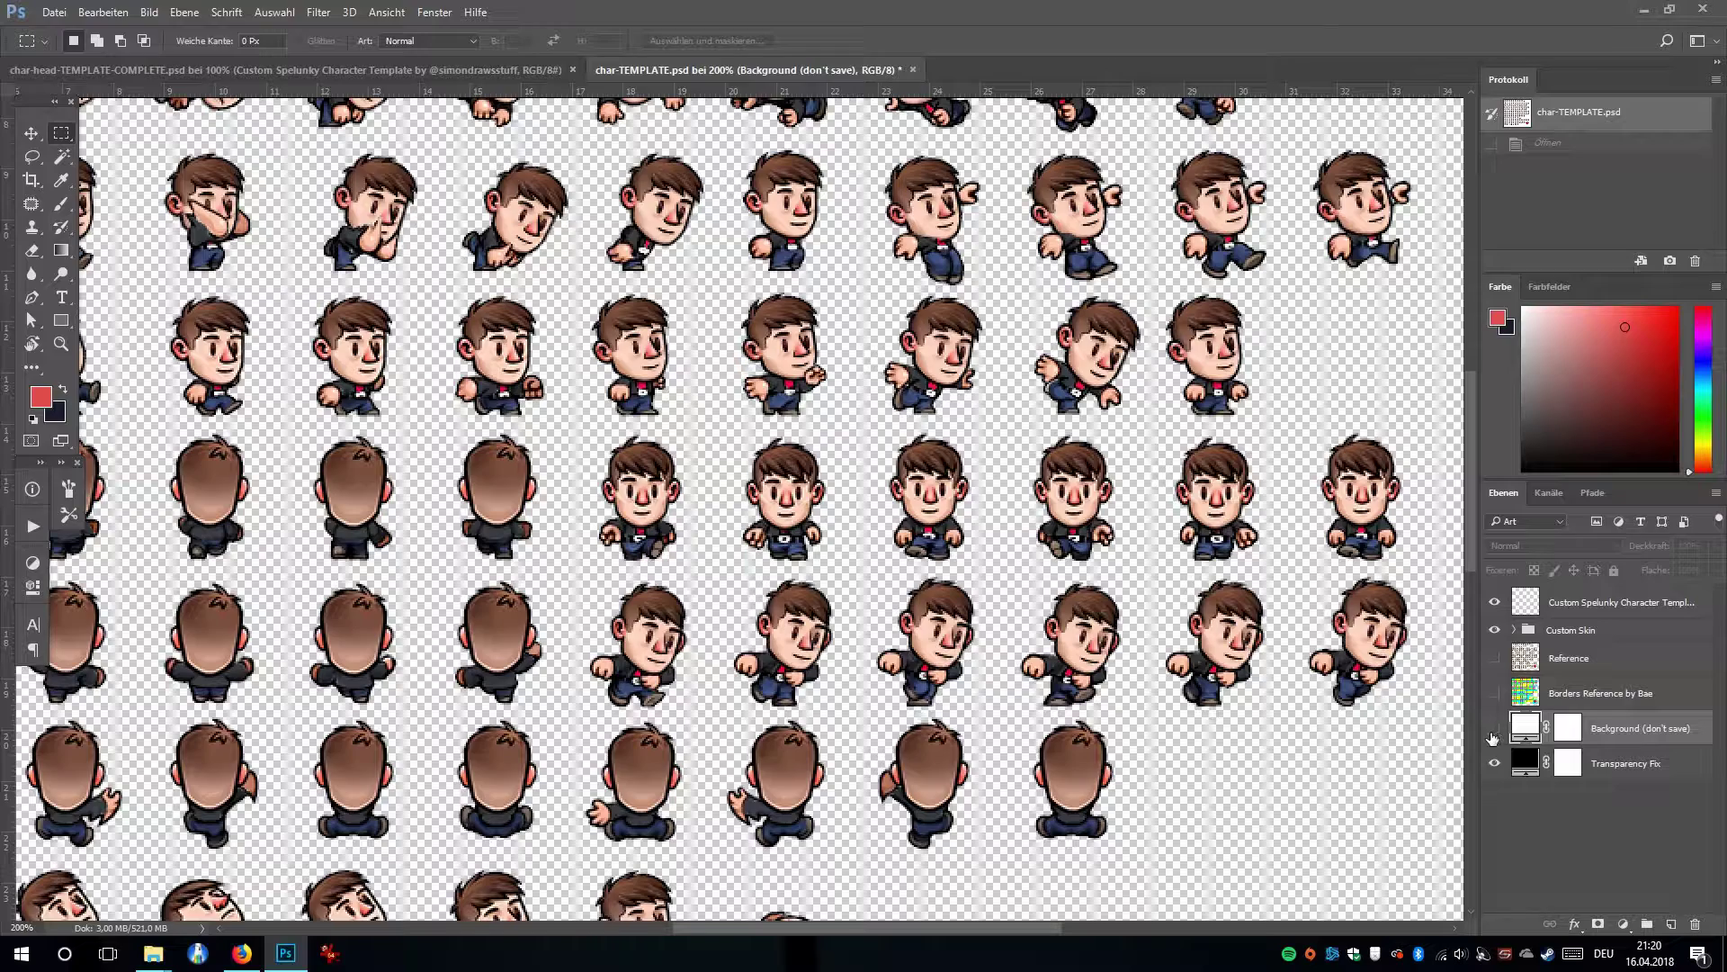
click(1495, 729)
drag(1188, 639, 1284, 882)
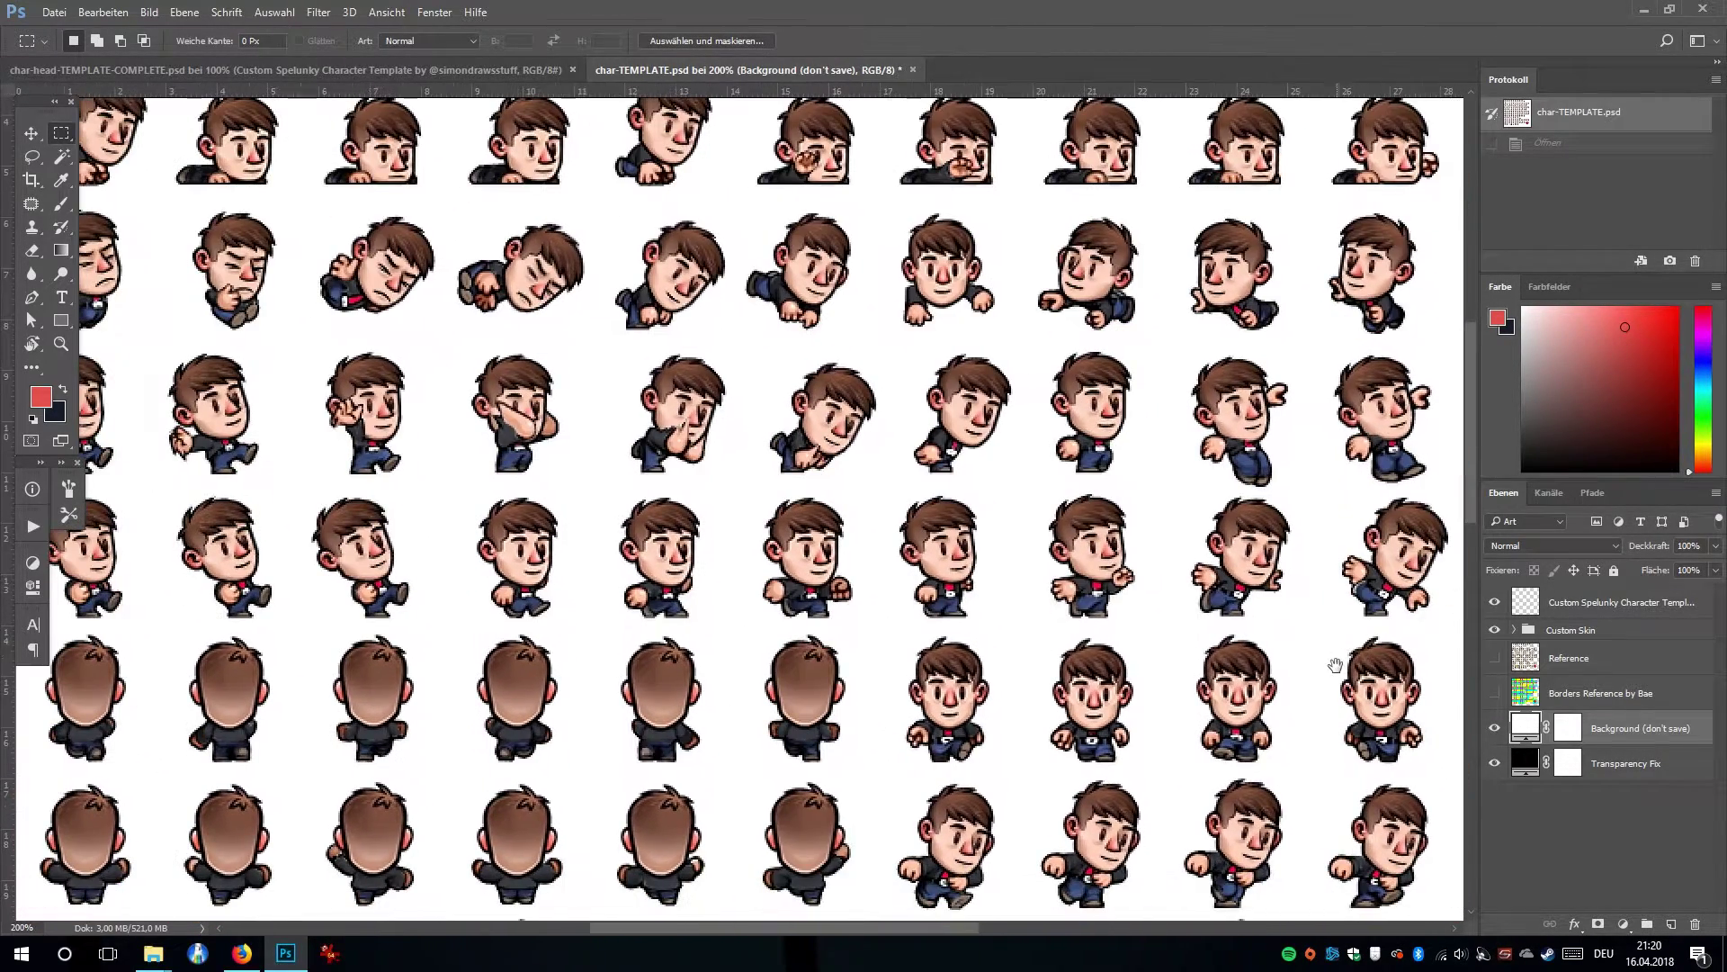
key(ctrl+1)
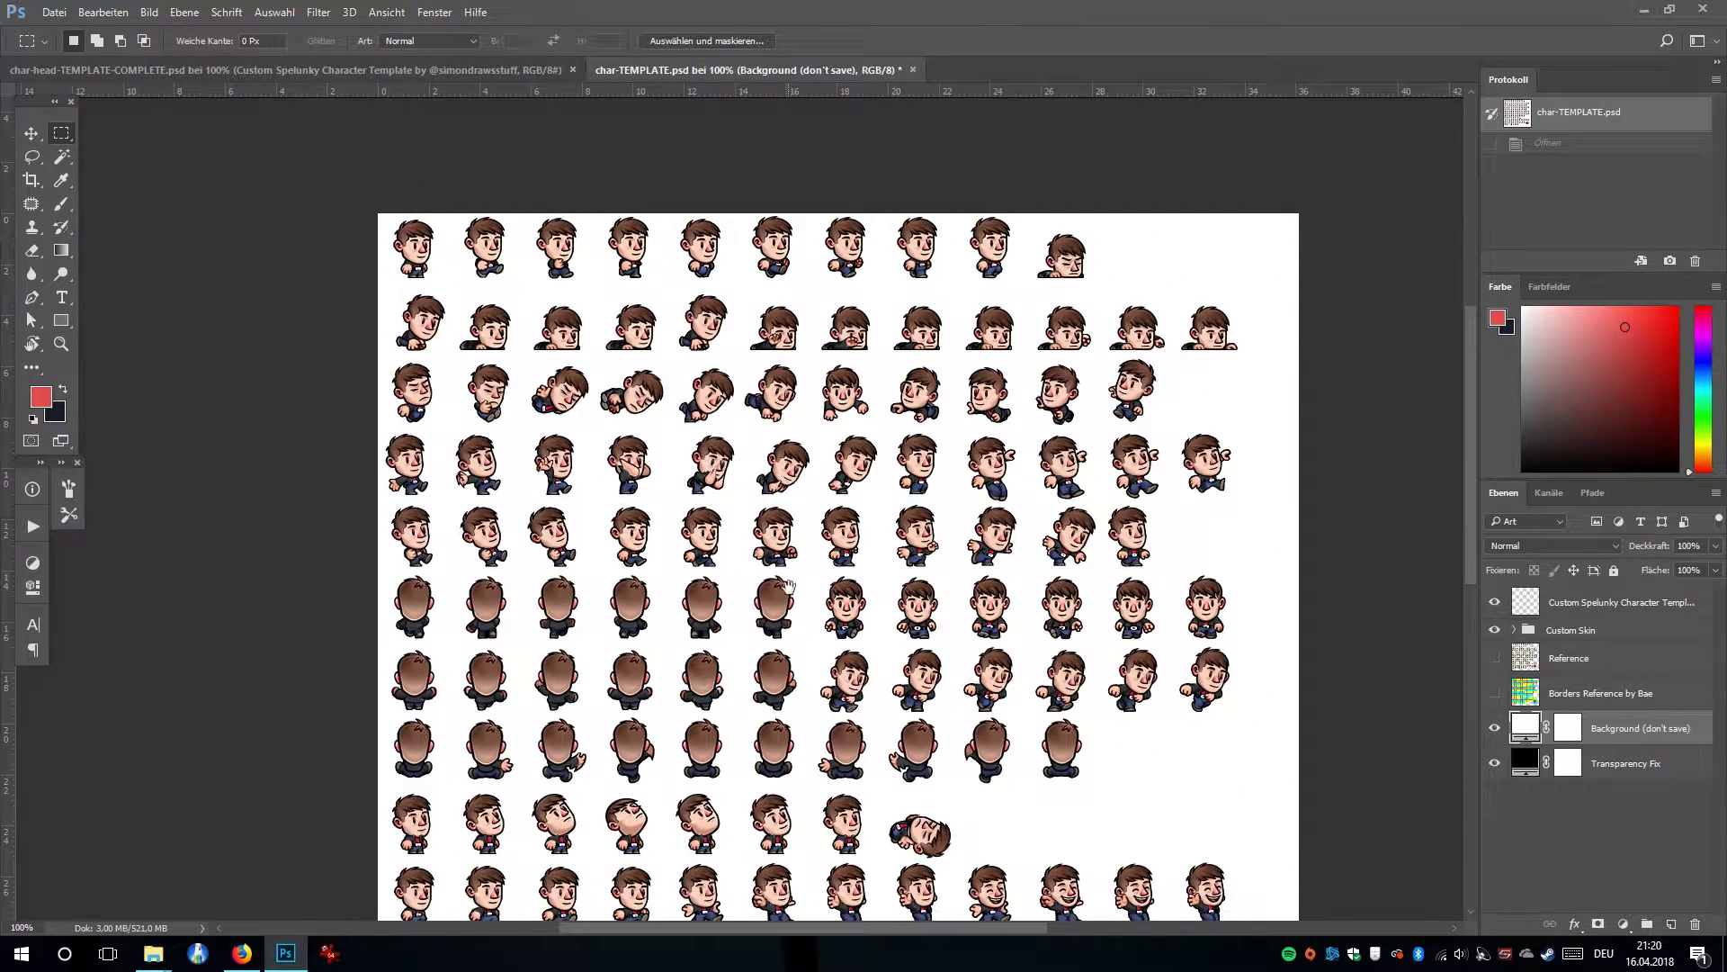
Hide the template and Custom Skin layers, show the Reference sprite sheet and make it active.
drag(1495, 630, 1495, 601)
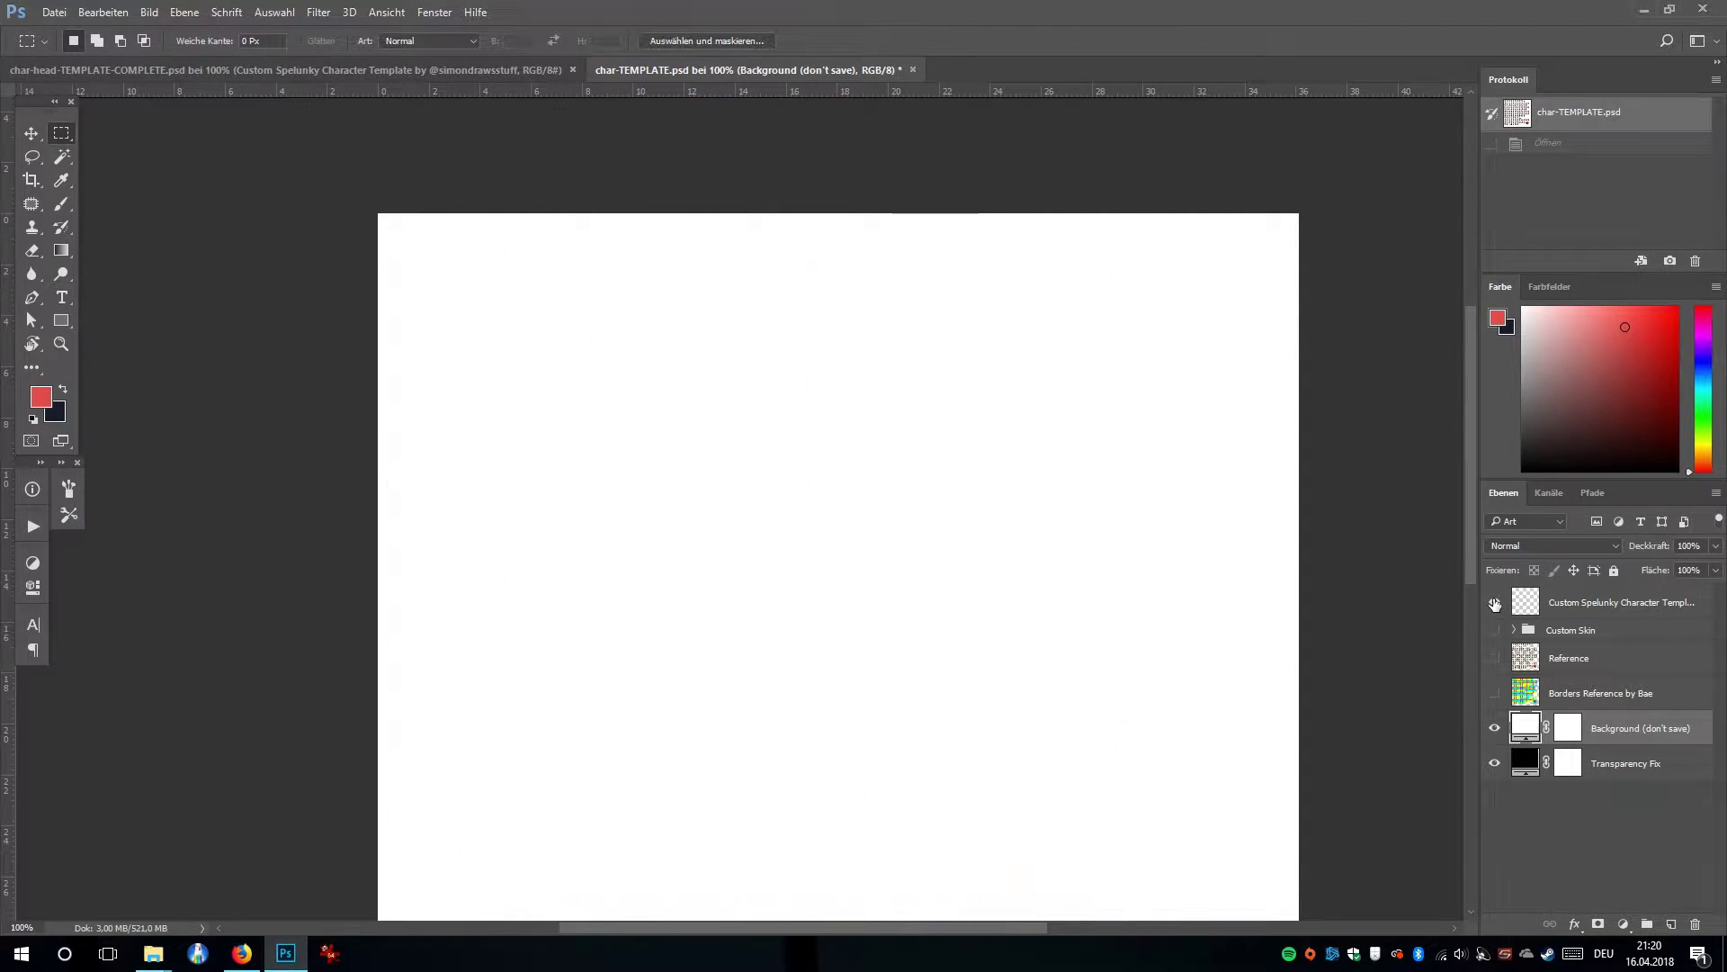
click(1495, 660)
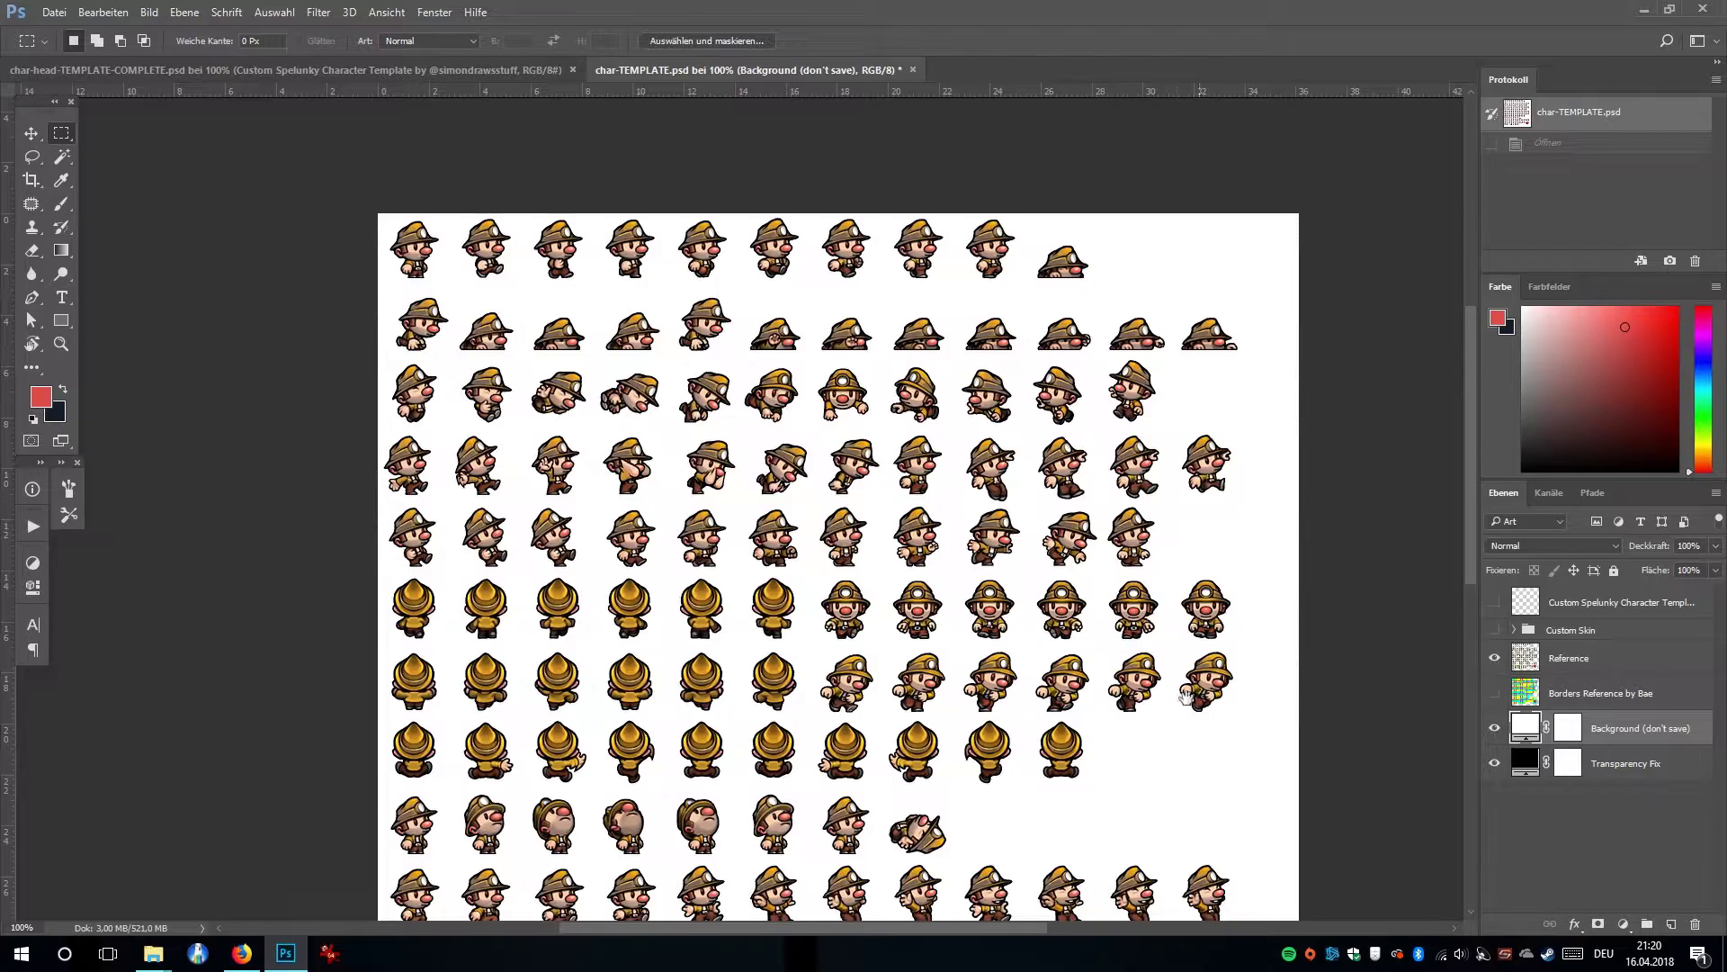
drag(1170, 700, 1241, 585)
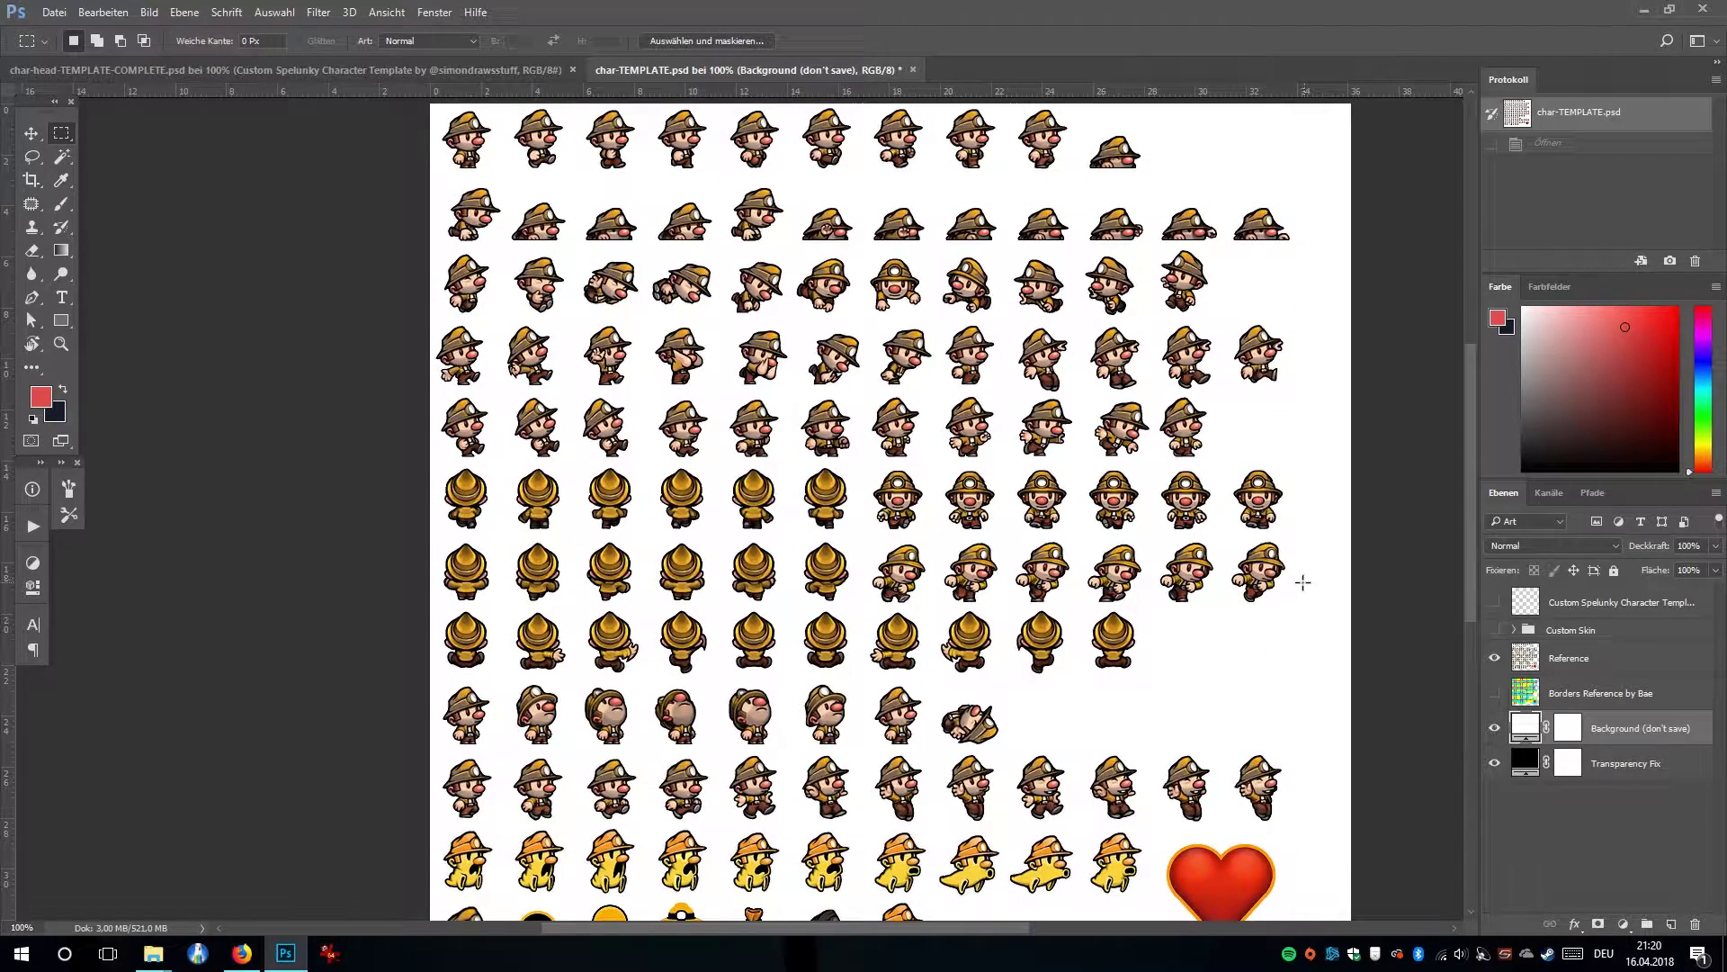
key(ctrl+plus)
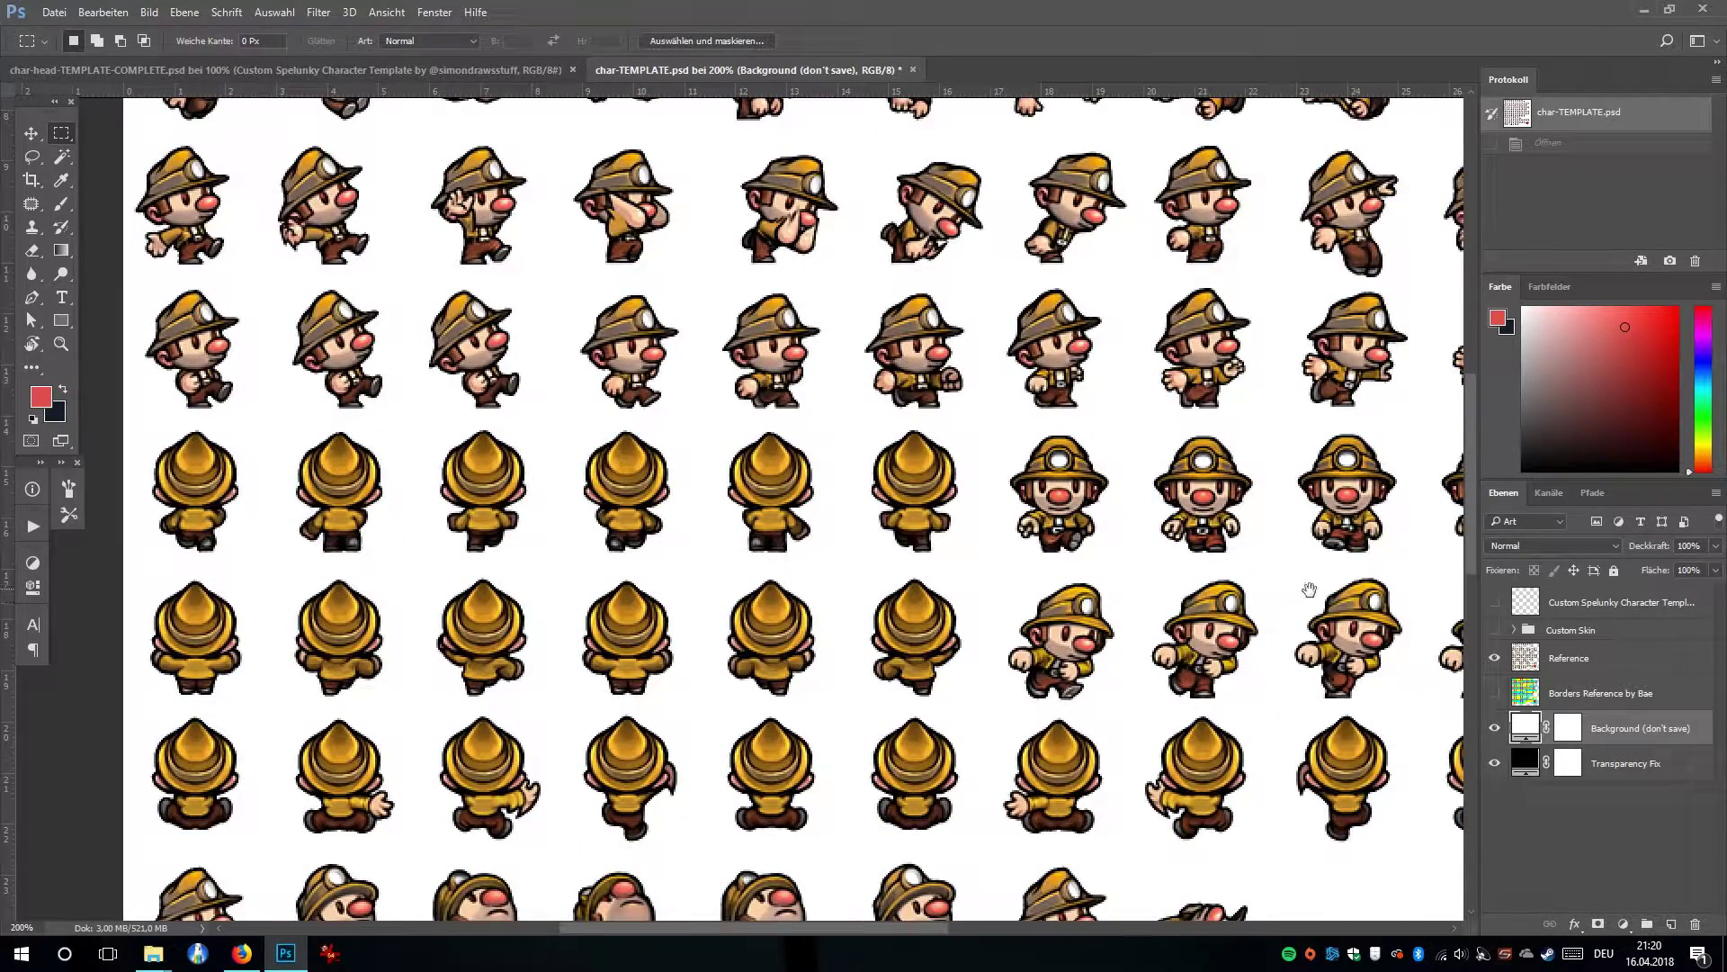
drag(1309, 591, 1231, 577)
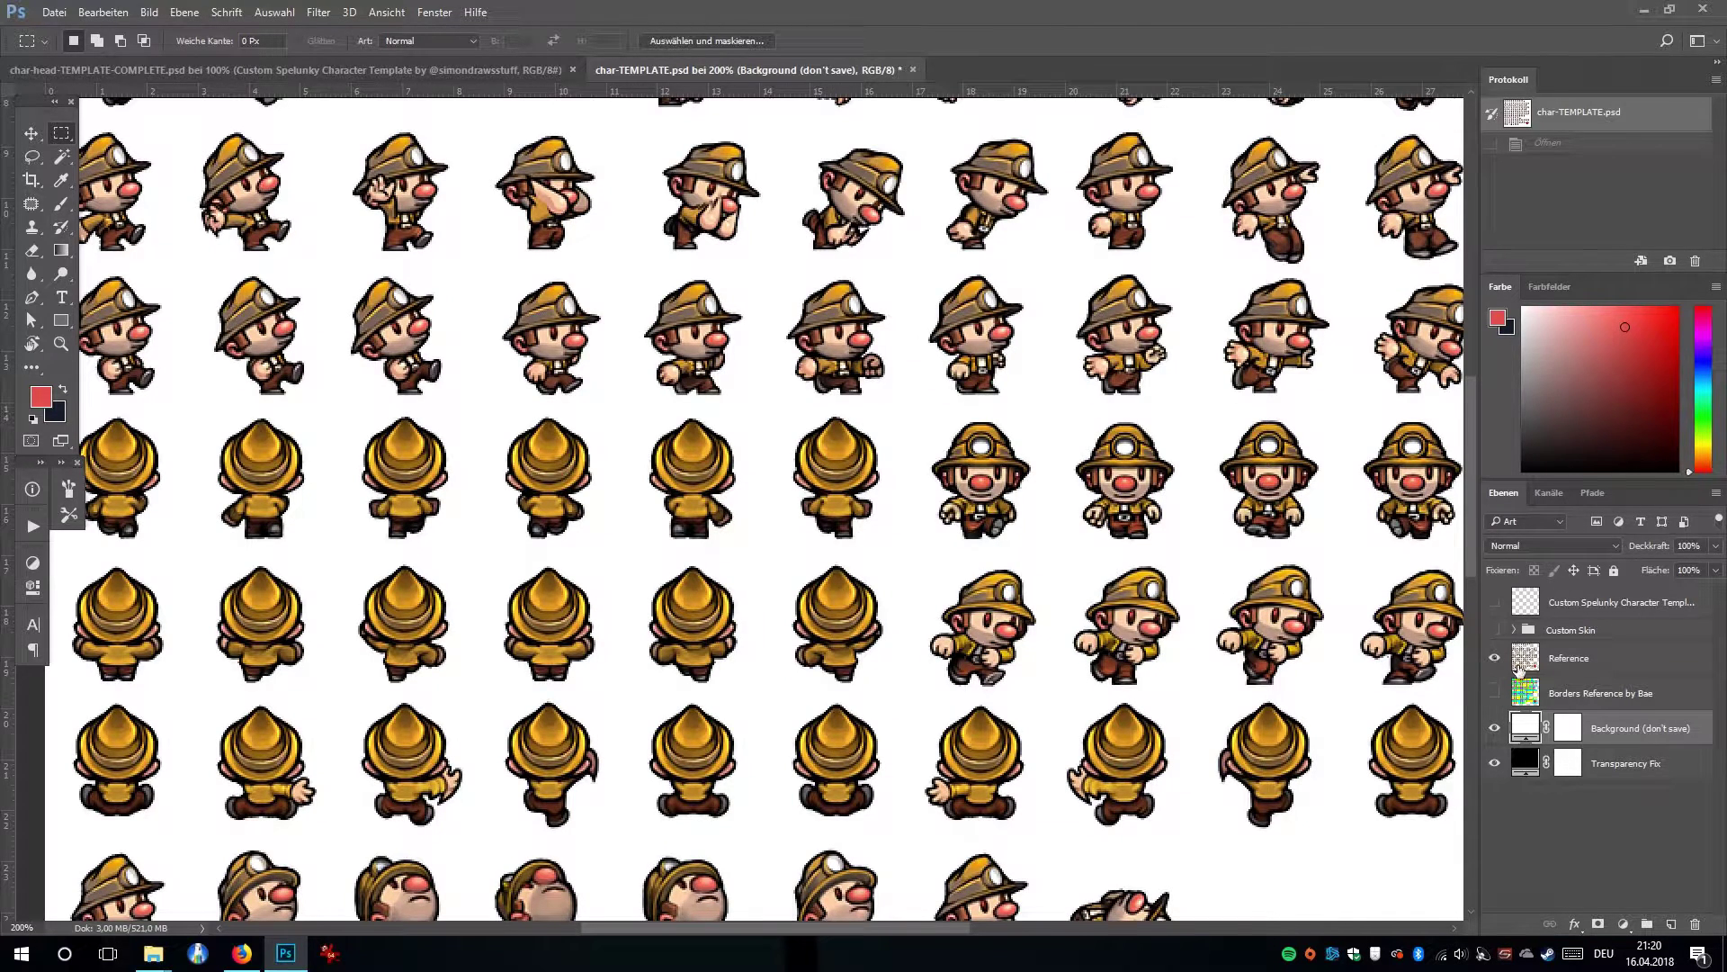
click(1564, 668)
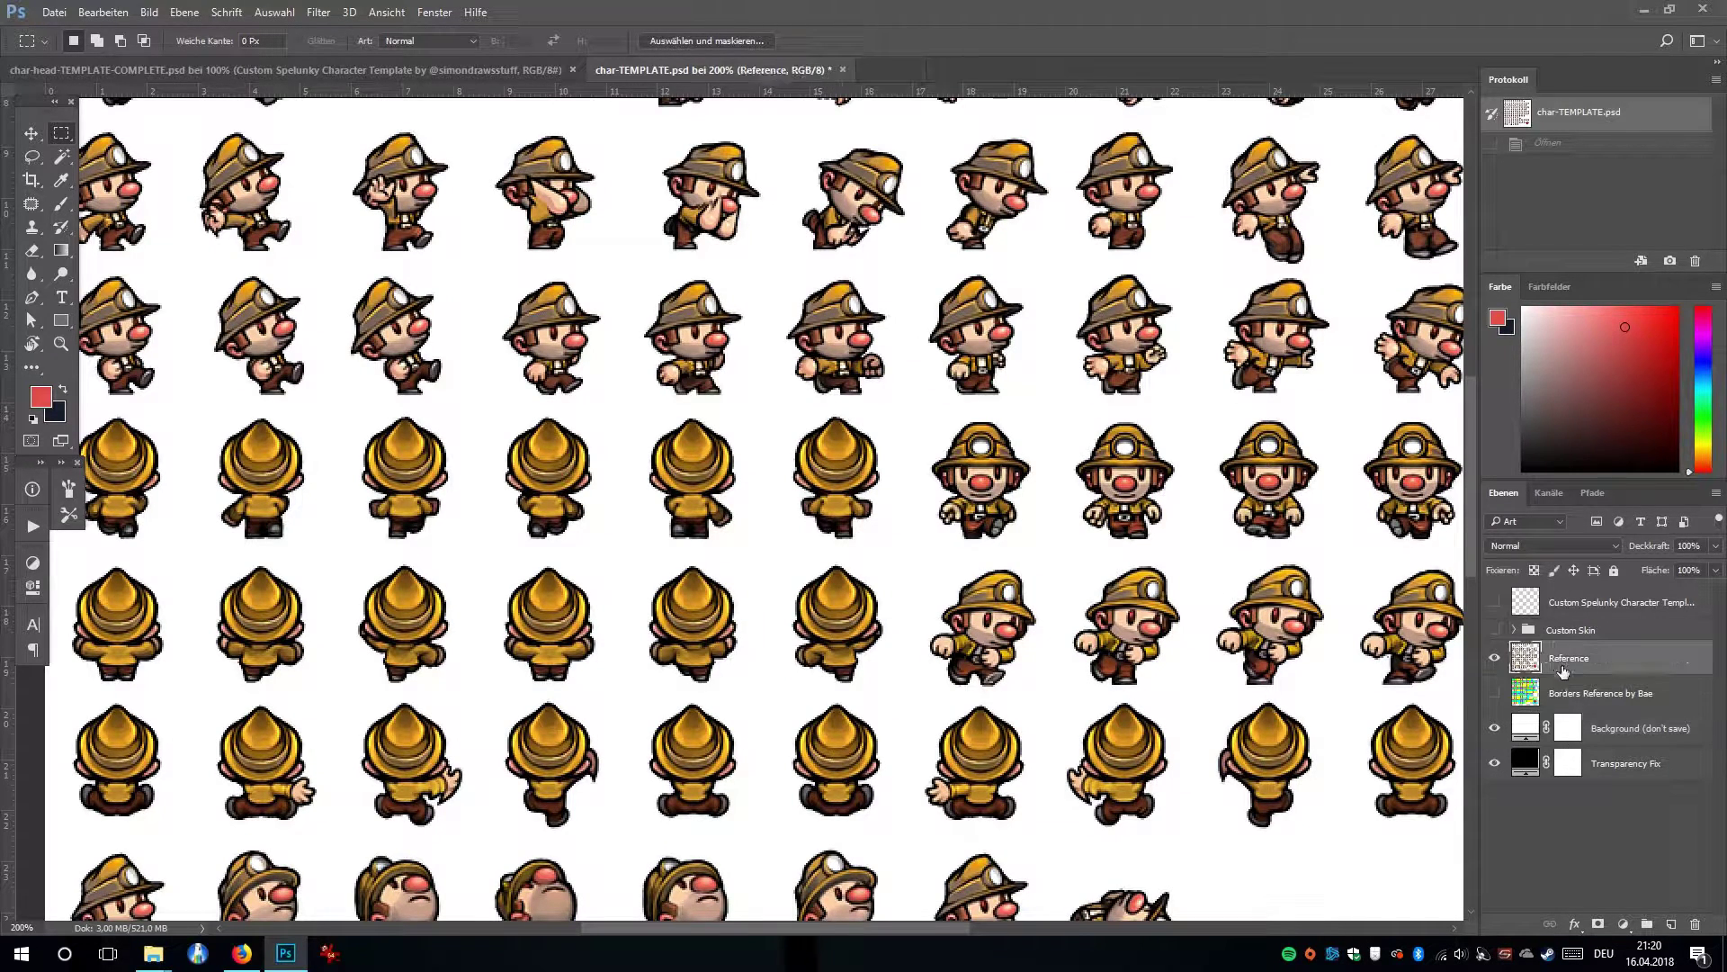
Hide the top template layer and toggle Custom Skin on and off against the original sprites.
click(1495, 603)
click(1495, 630)
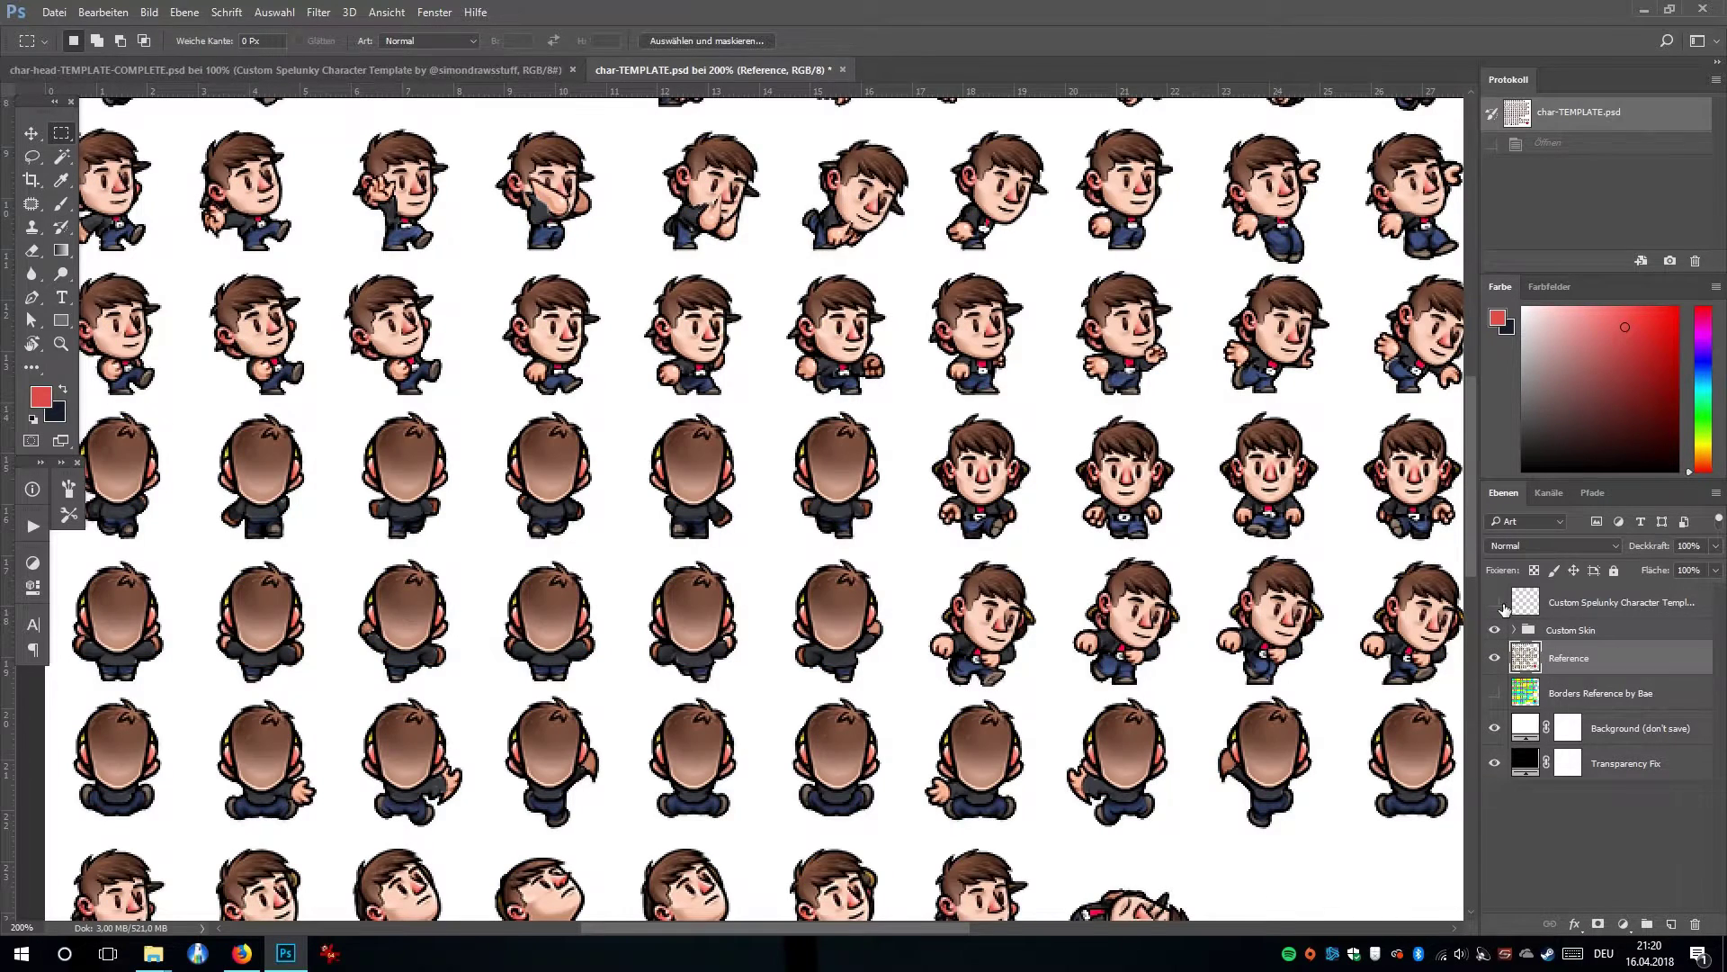
click(1496, 631)
click(1496, 631)
click(1496, 632)
scroll(1218, 705, up, 6)
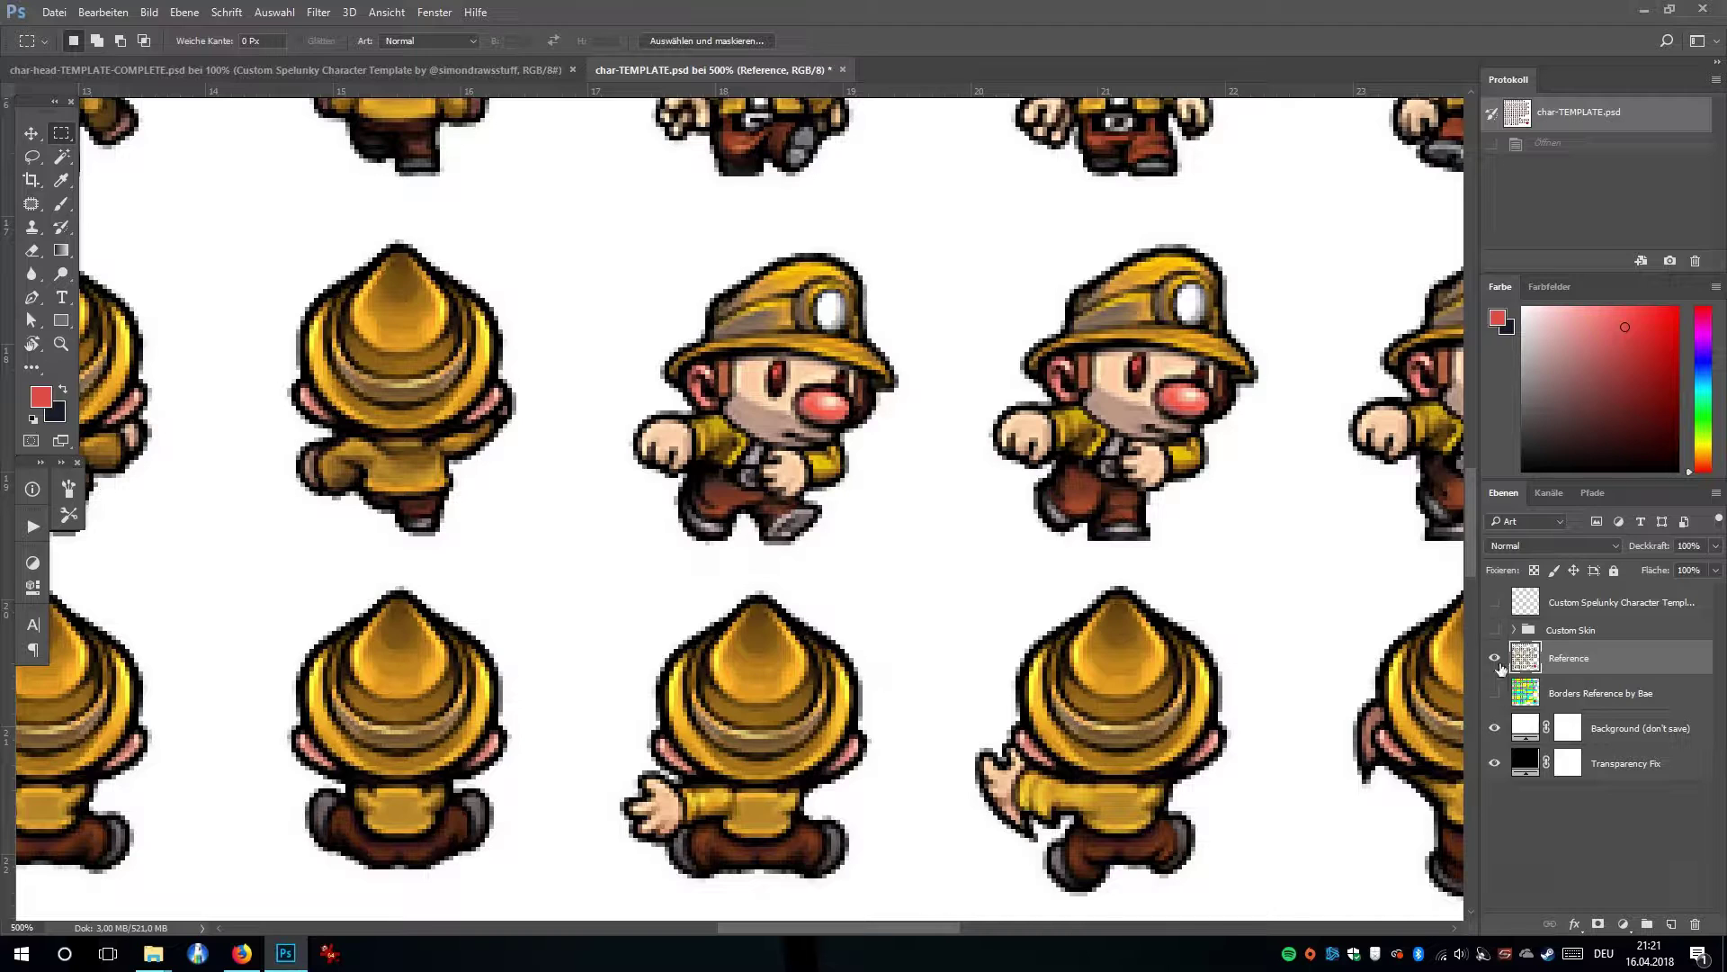
click(1495, 660)
drag(1495, 662, 1497, 629)
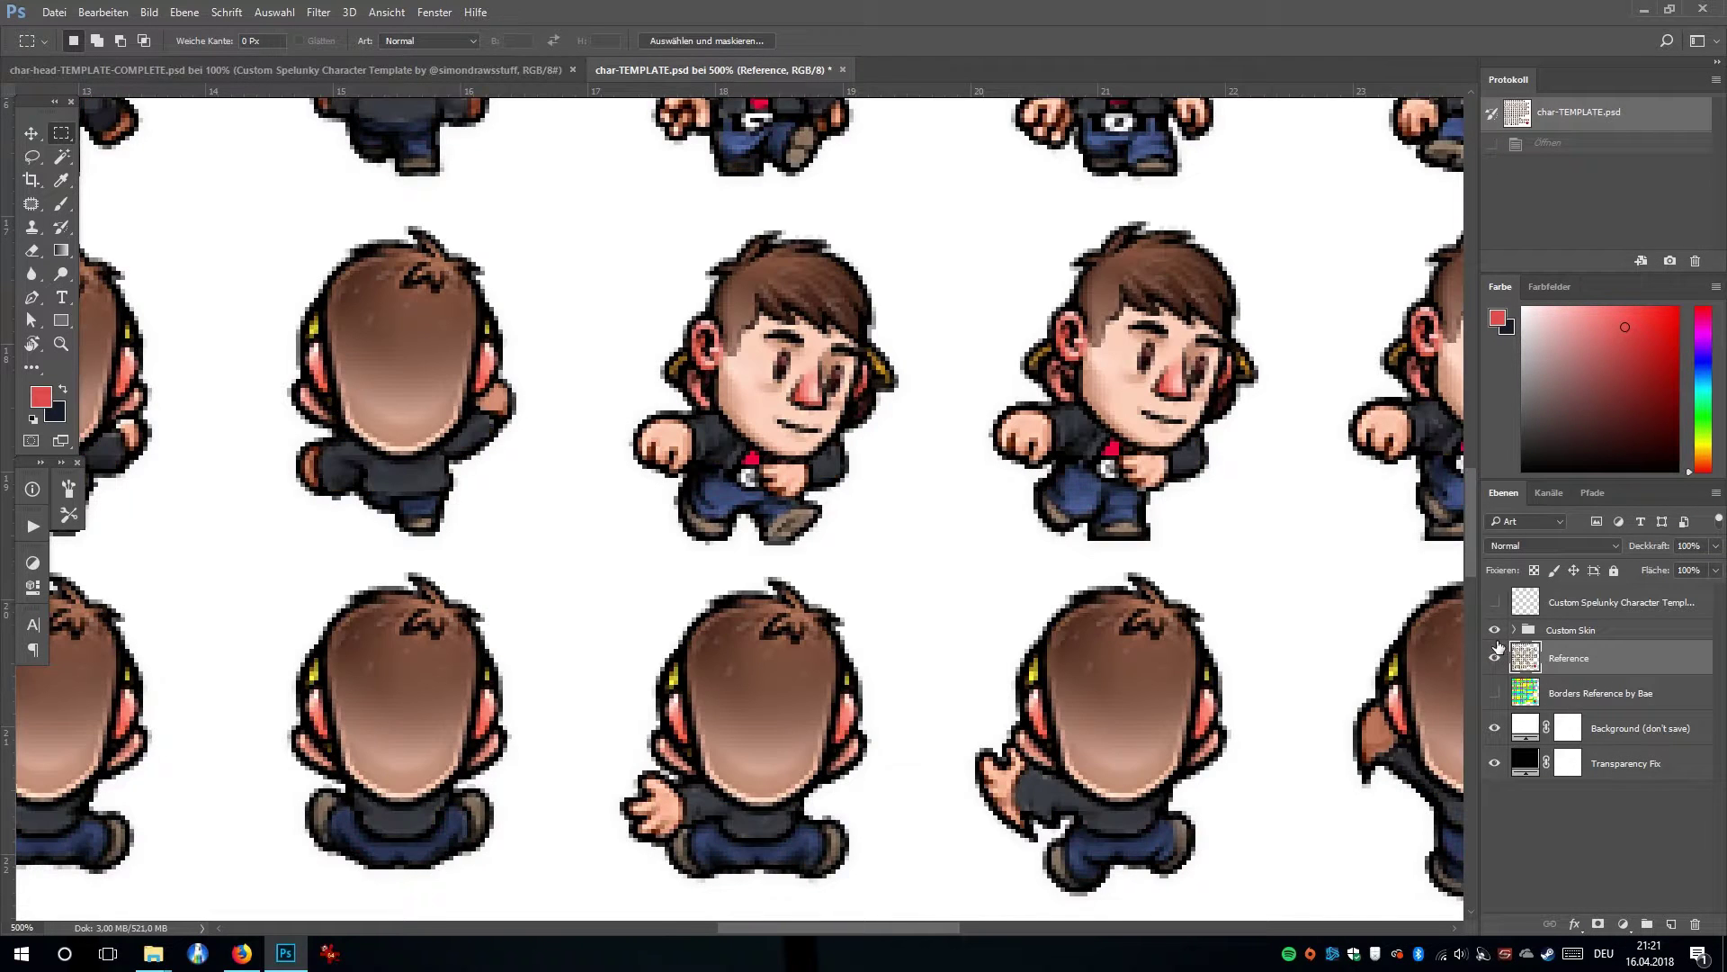
click(1496, 632)
click(1498, 633)
Replace Reference and Custom Skin with the Borders Reference by Bae grid and view the whole canvas.
click(1497, 662)
click(1598, 699)
click(1496, 630)
click(1495, 695)
key(ctrl+minus)
key(ctrl+minus)
key(ctrl+minus)
key(ctrl+minus)
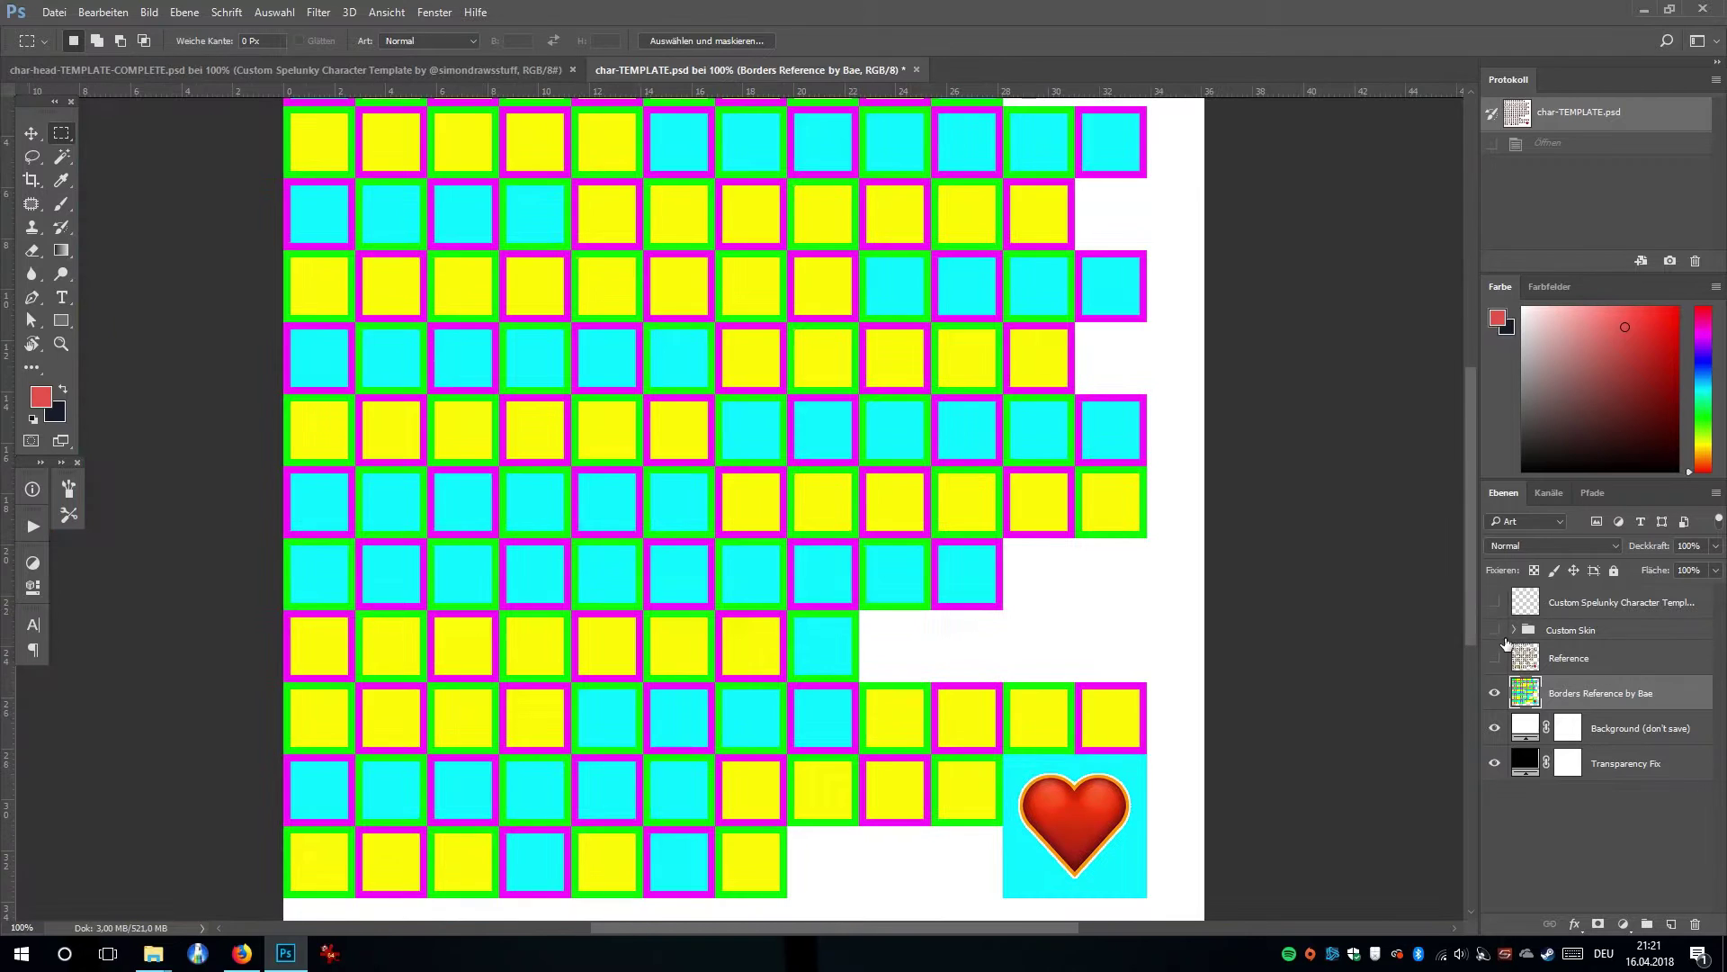
drag(1161, 709, 1245, 490)
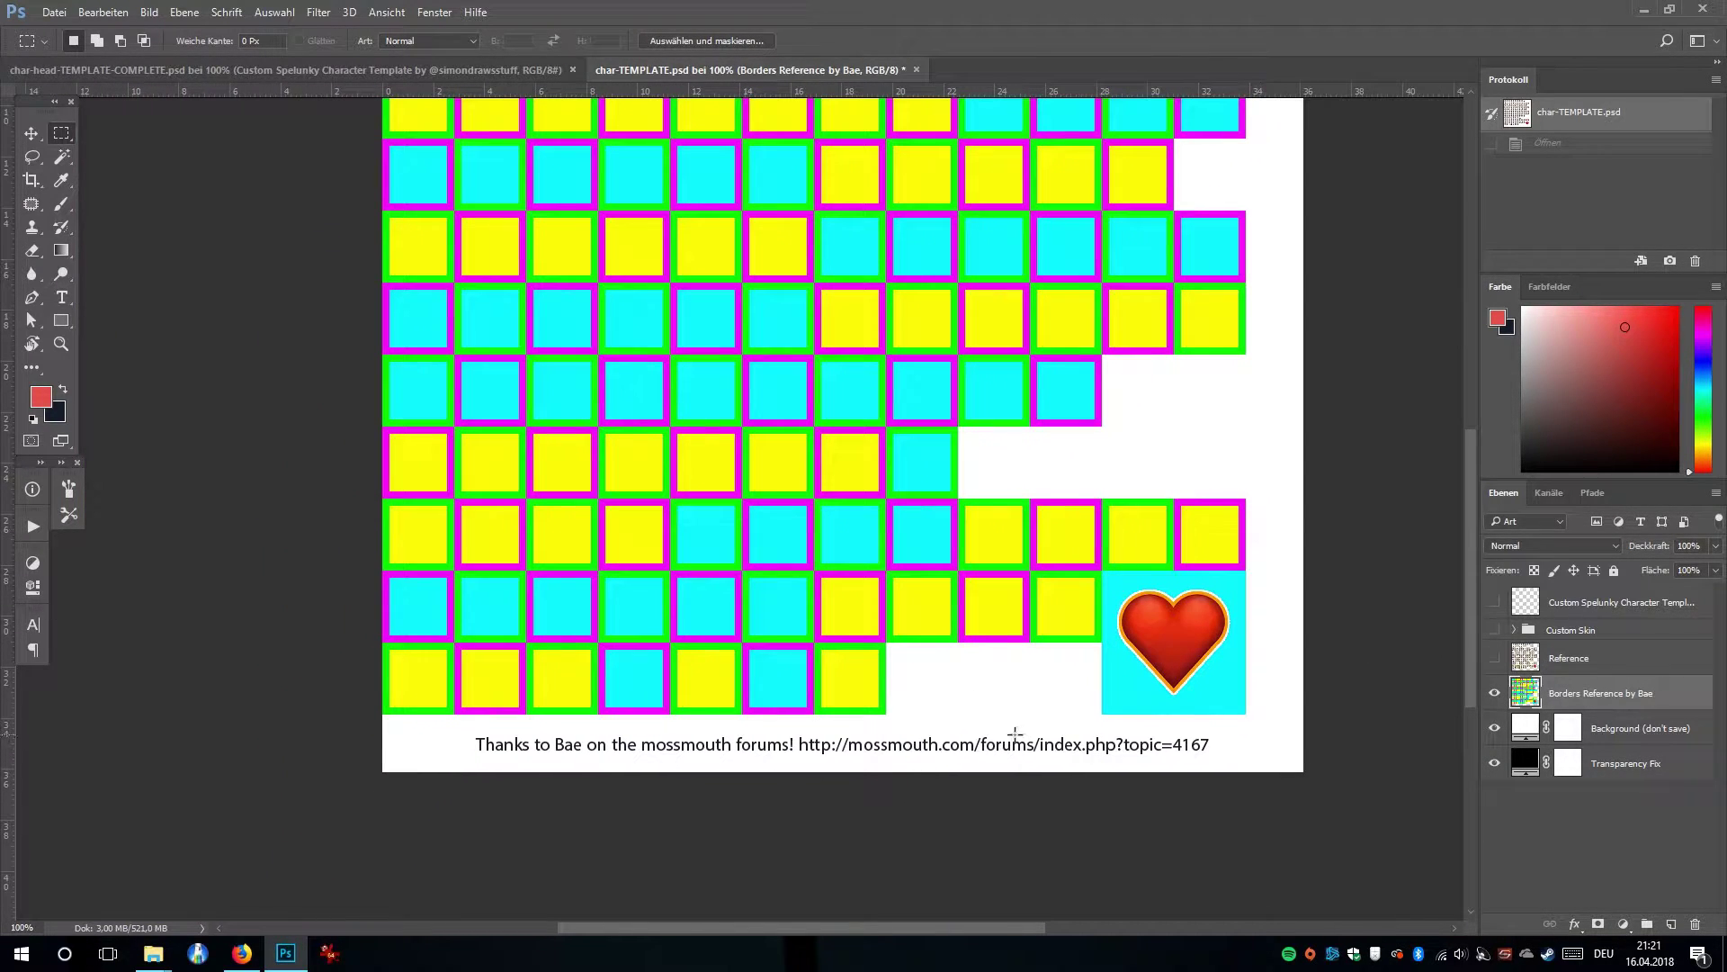
drag(1176, 546, 1161, 677)
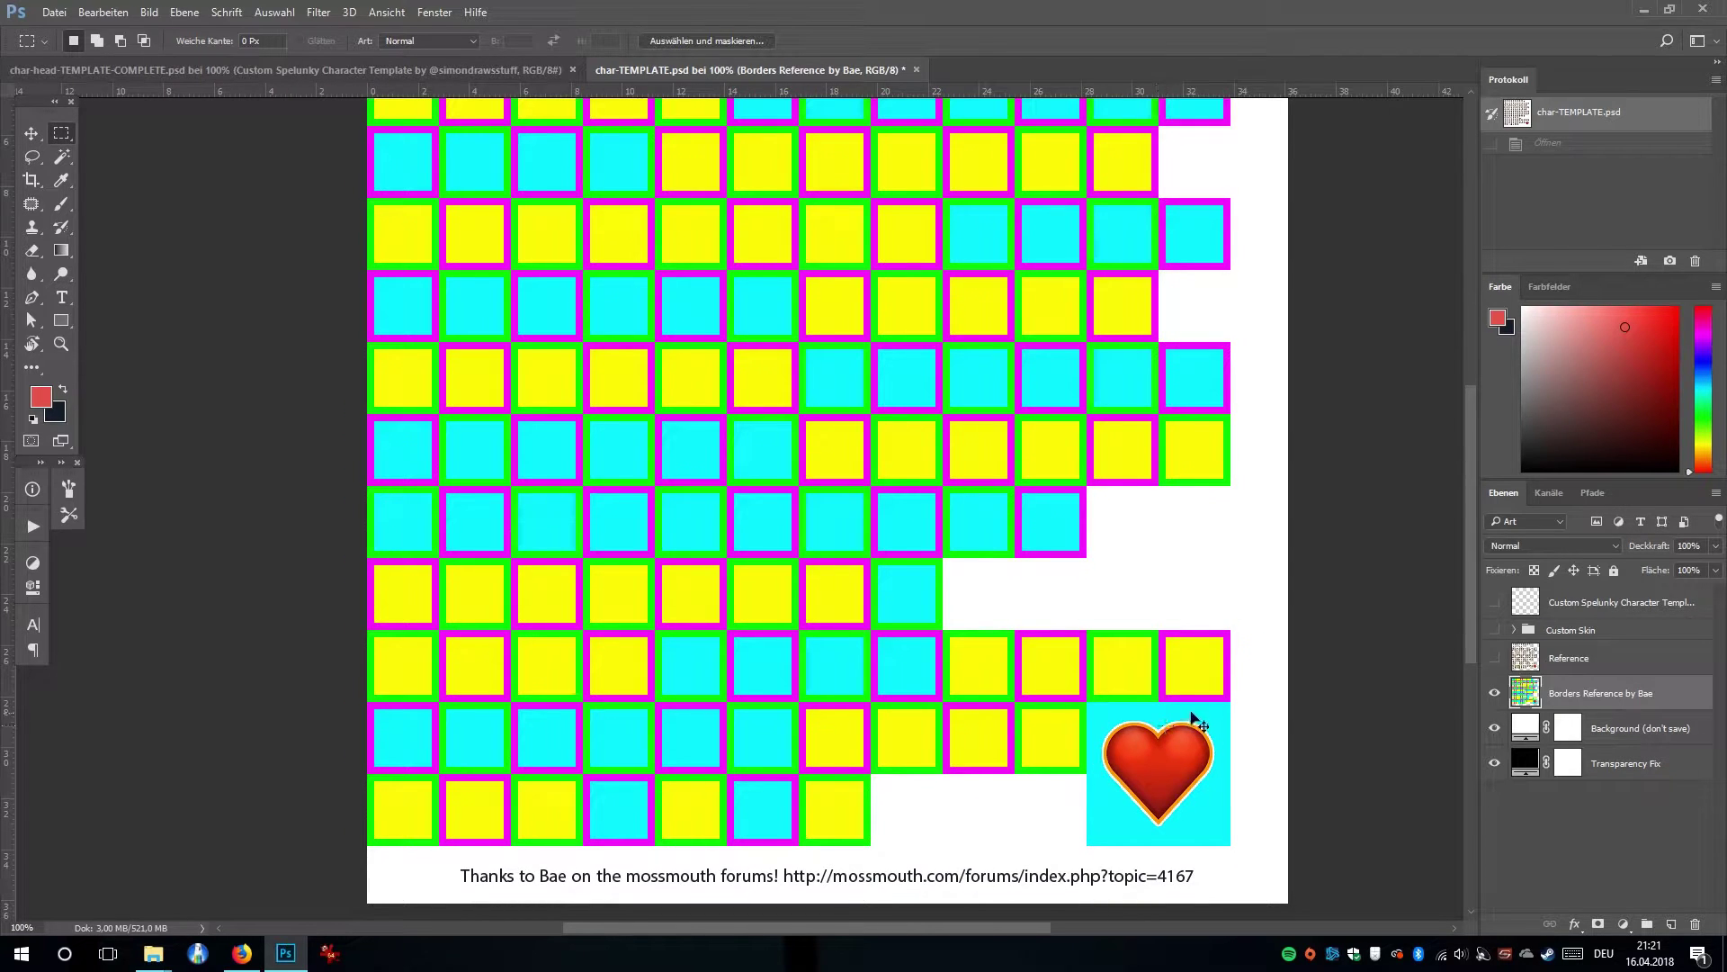
key(ctrl+minus)
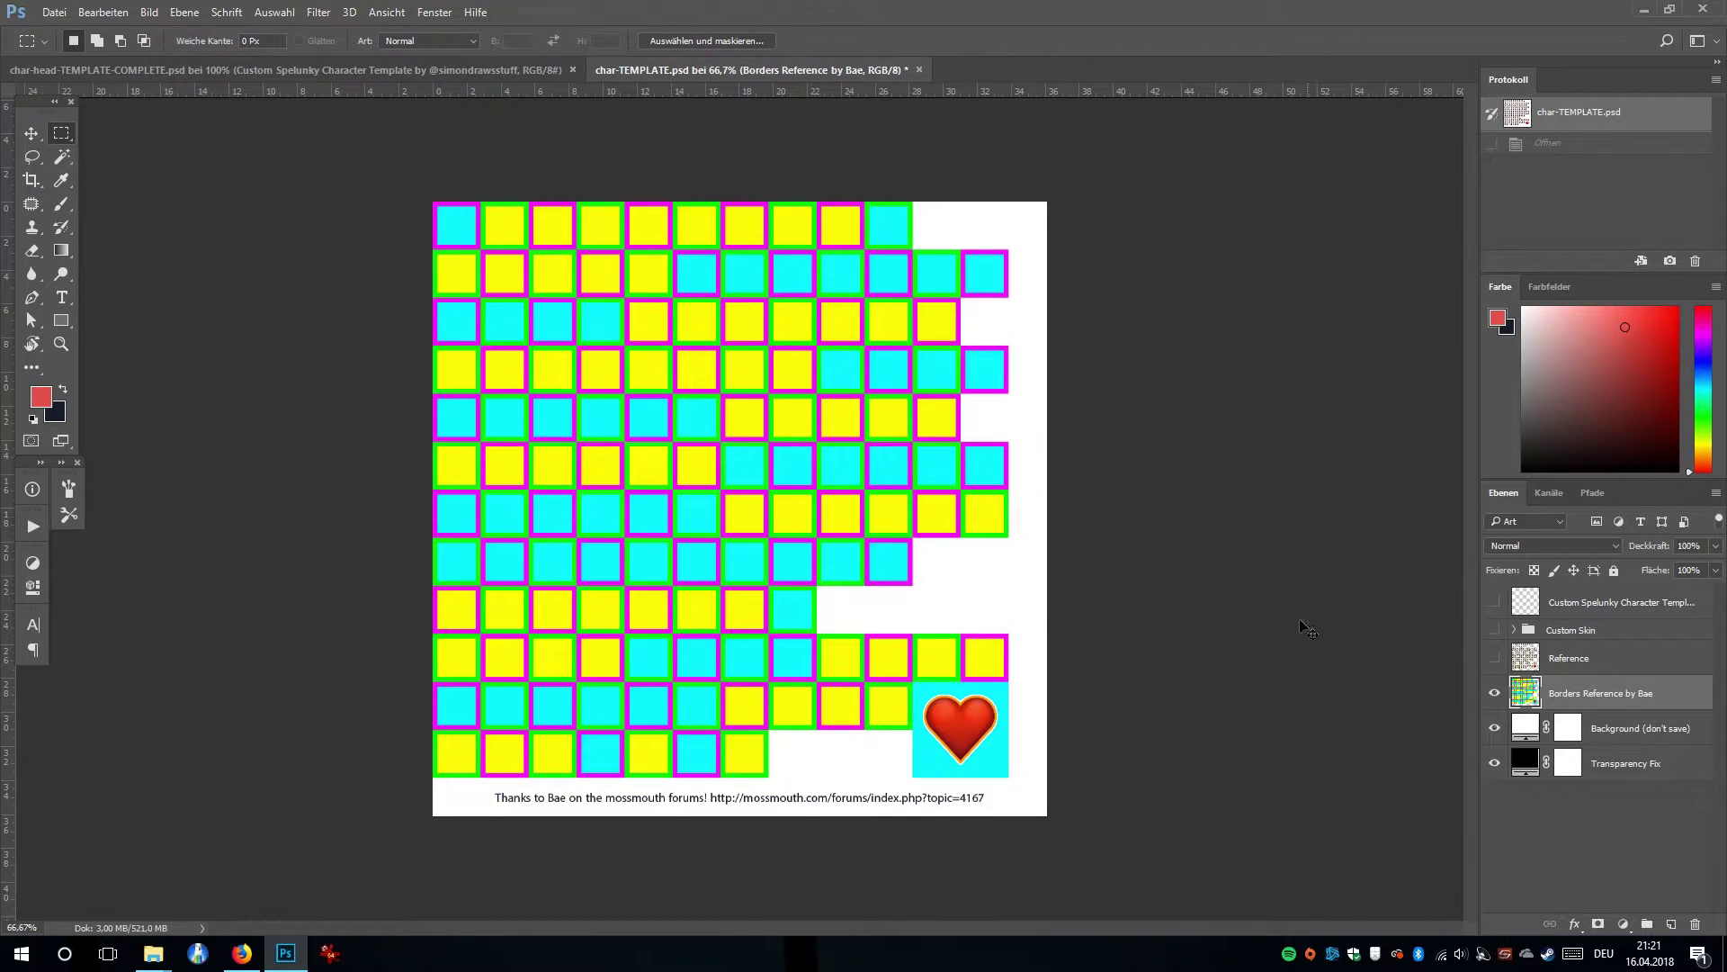
key(ctrl+plus)
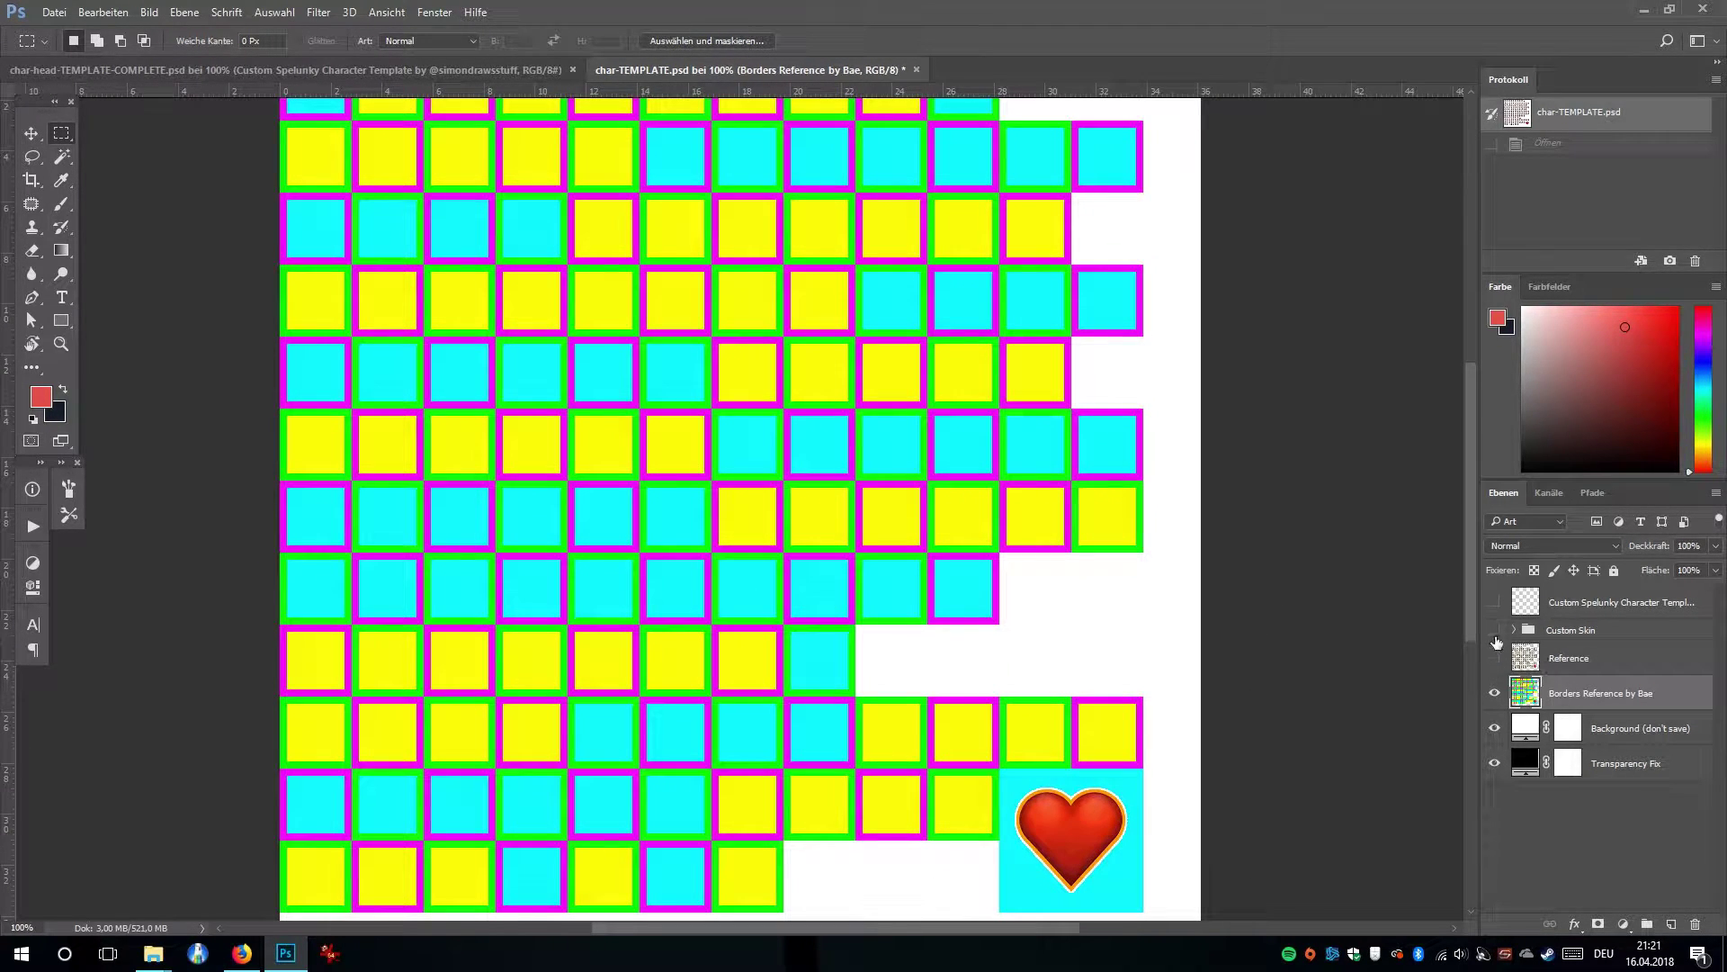
Show Custom Skin over the grid, inspect the sleeping heads at 700%, then hide the border reference.
click(1494, 630)
drag(872, 540, 1111, 711)
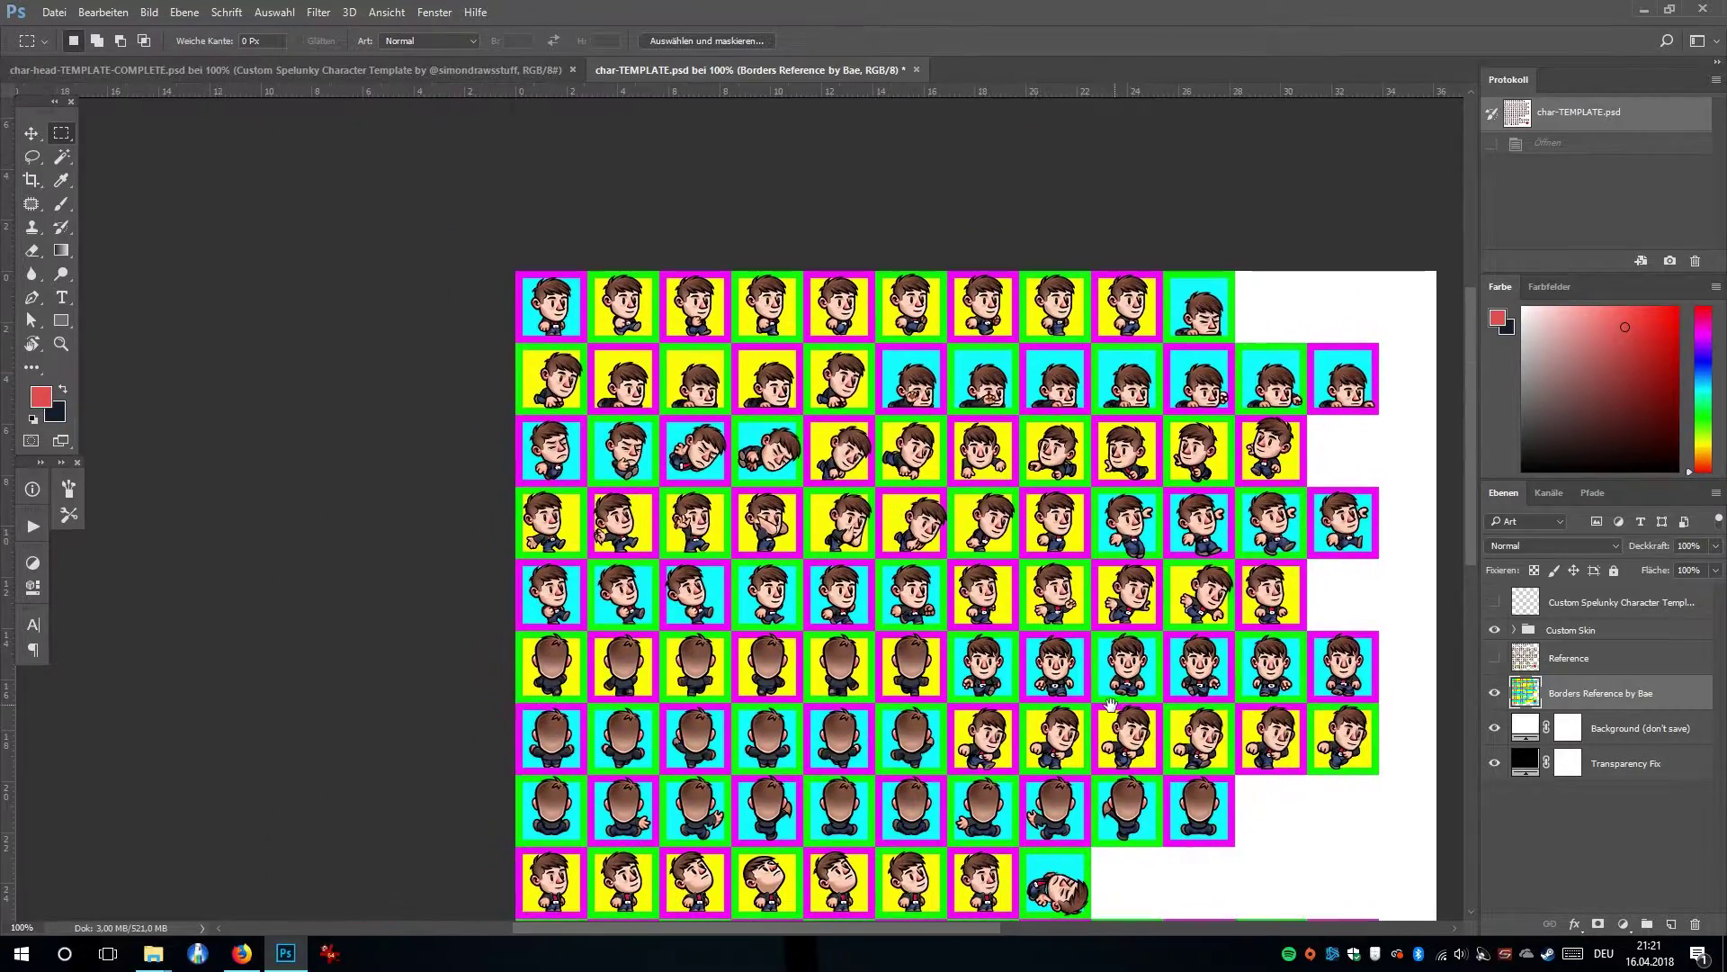
key(ctrl+plus)
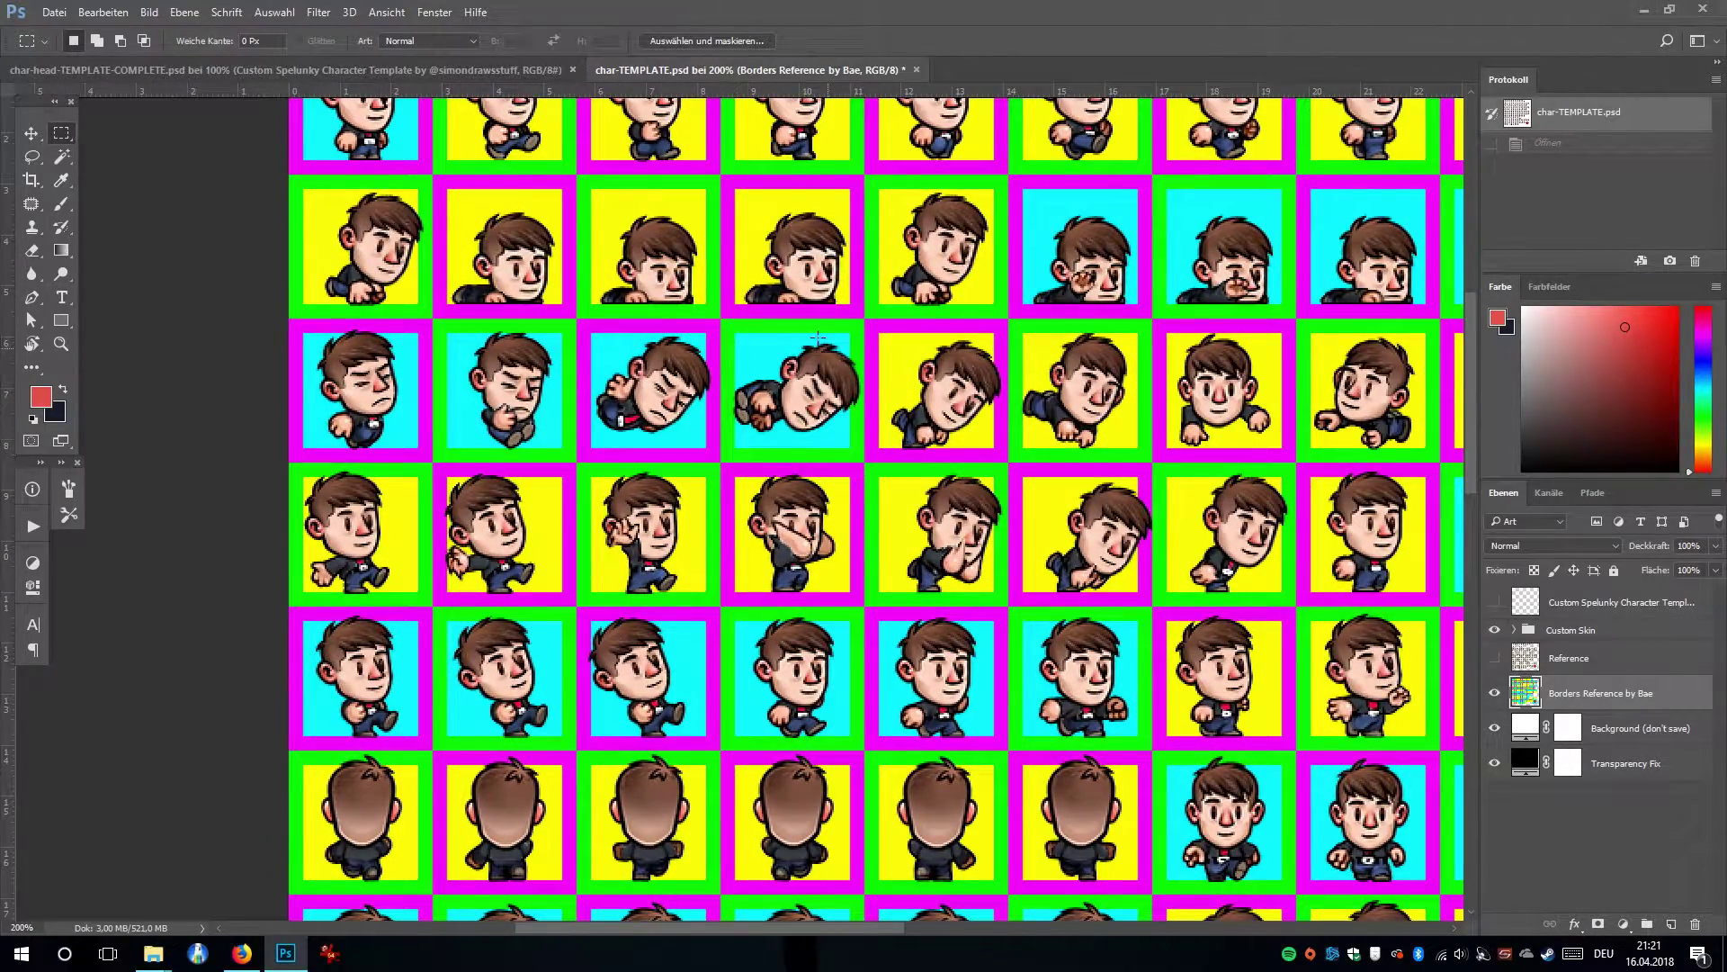
scroll(807, 332, up, 3)
key(ctrl+plus)
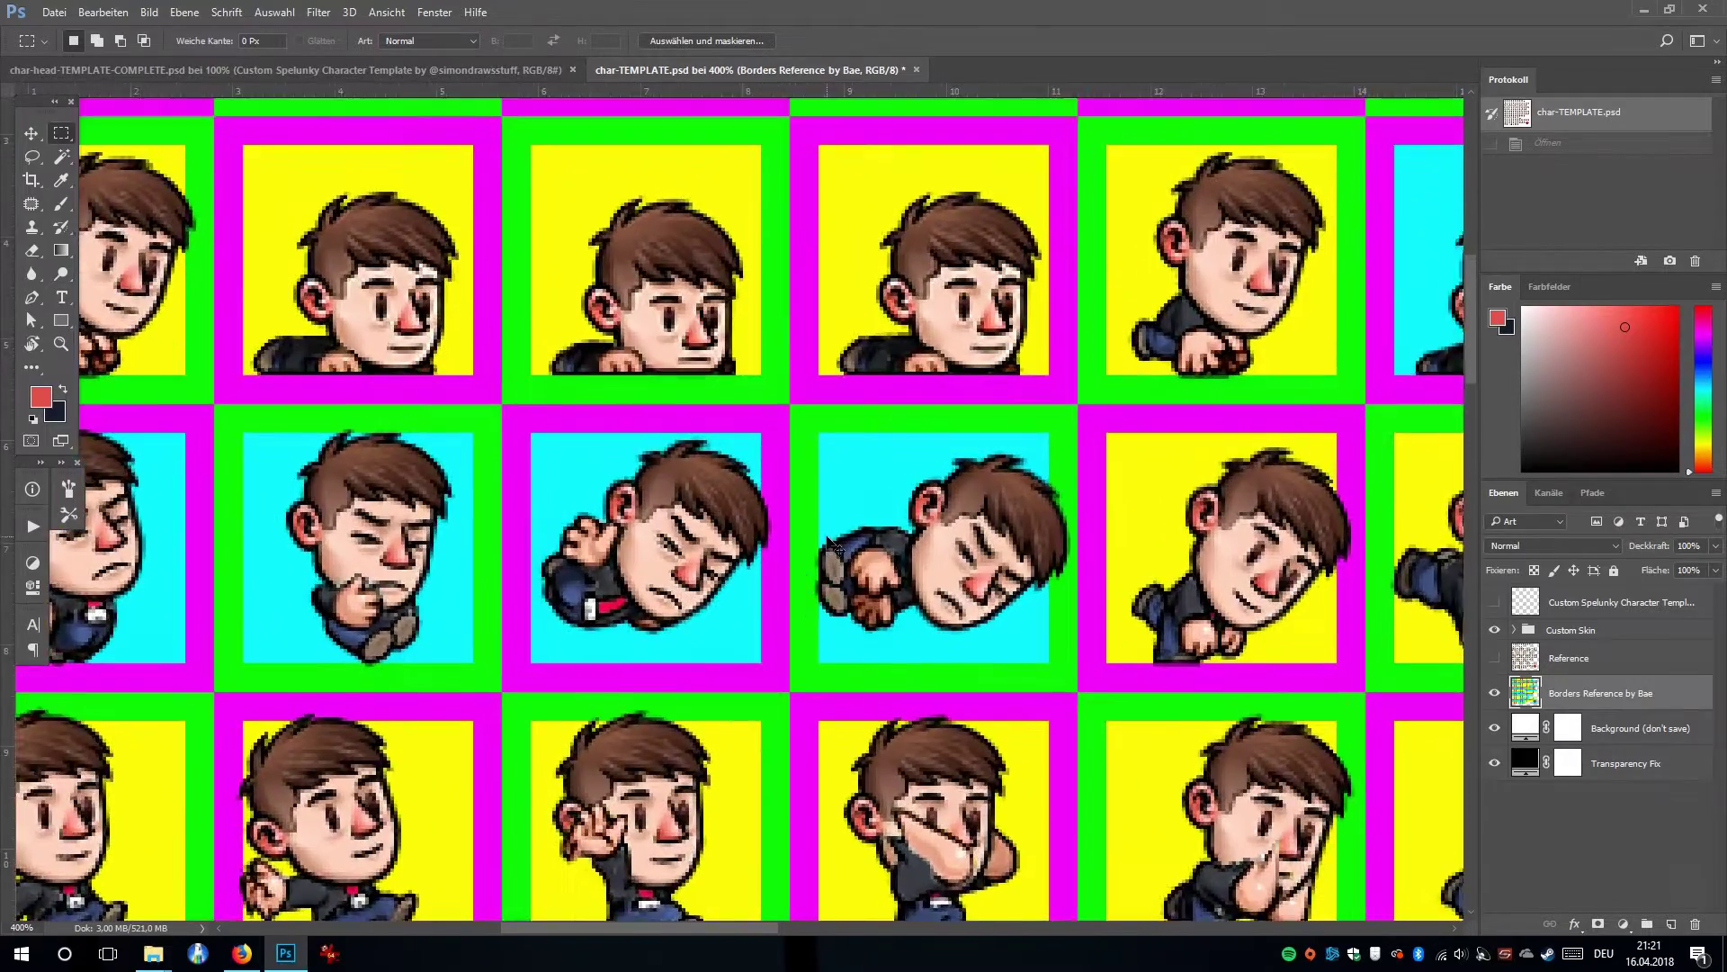
key(ctrl+plus)
key(ctrl+plus)
key(ctrl+plus)
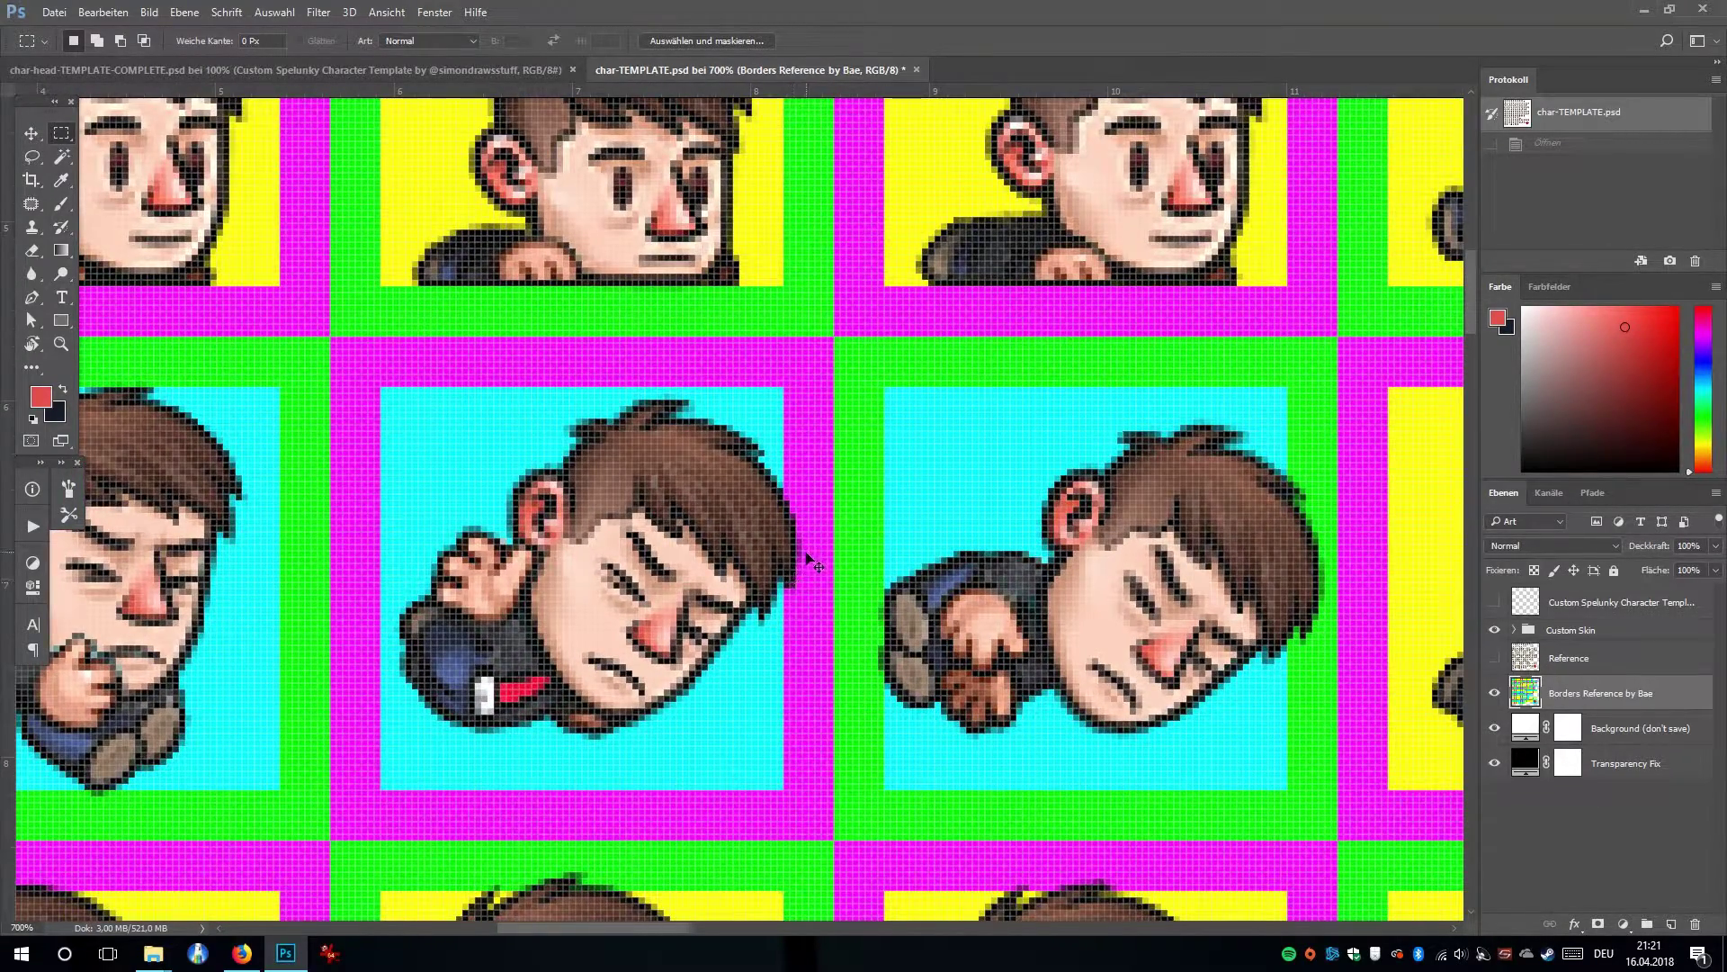
key(ctrl+minus)
key(ctrl+minus)
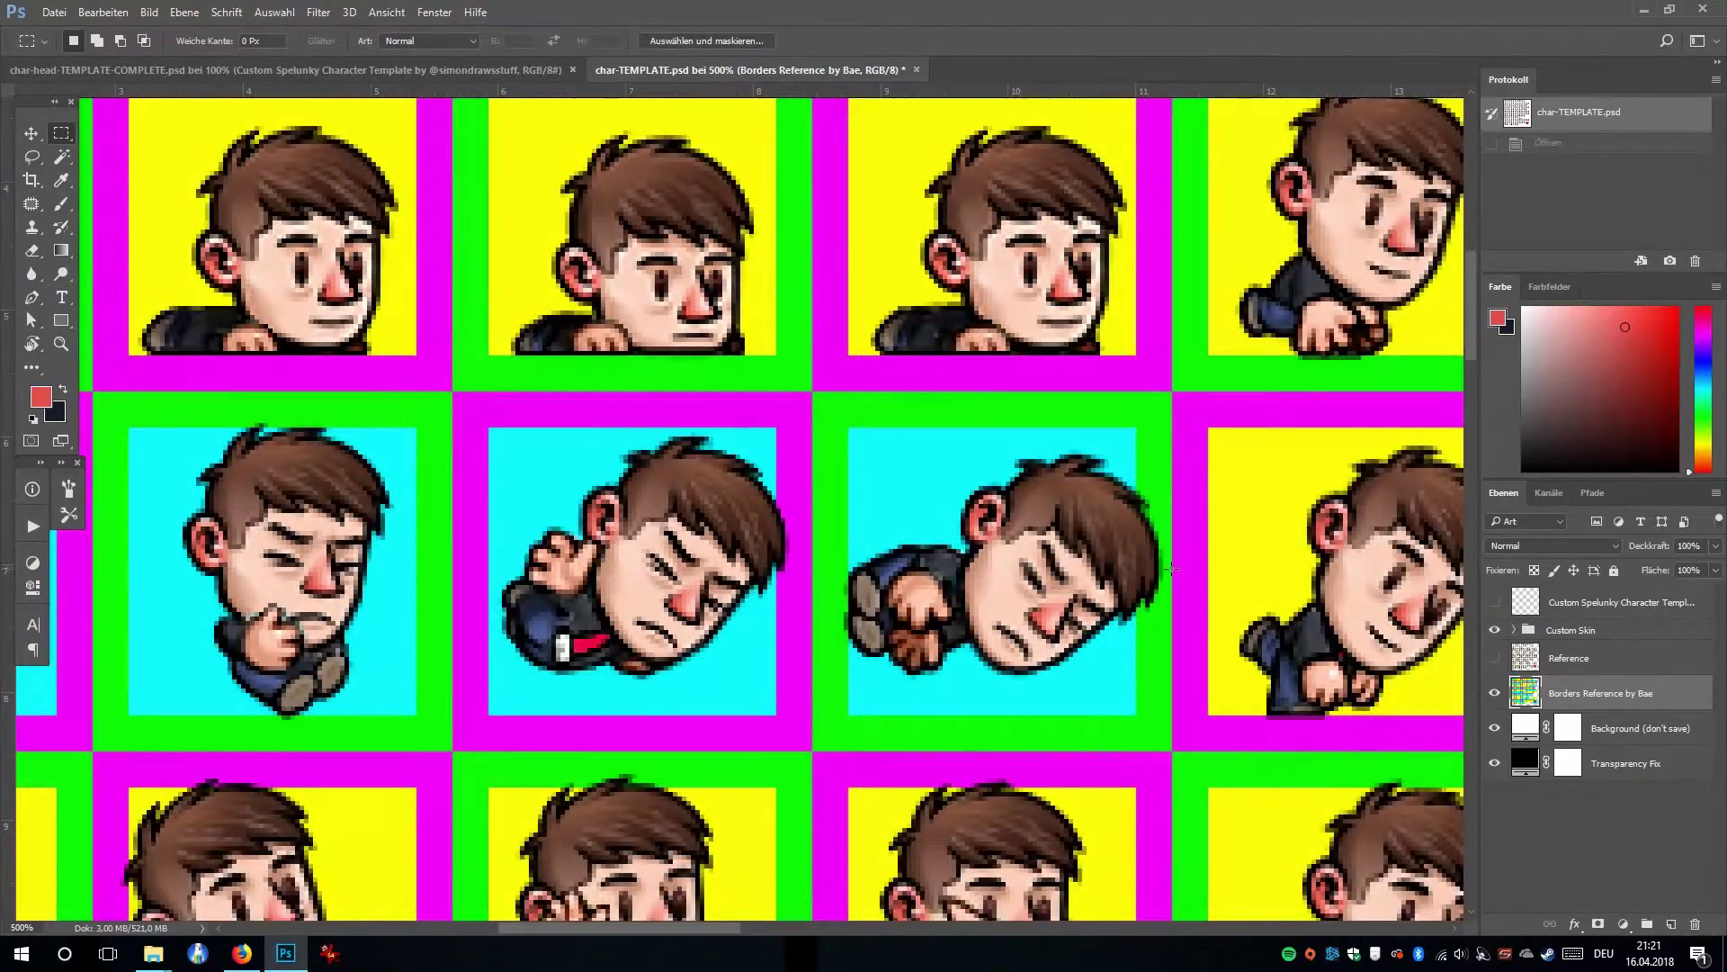
key(ctrl+minus)
key(ctrl+minus)
key(ctrl+minus)
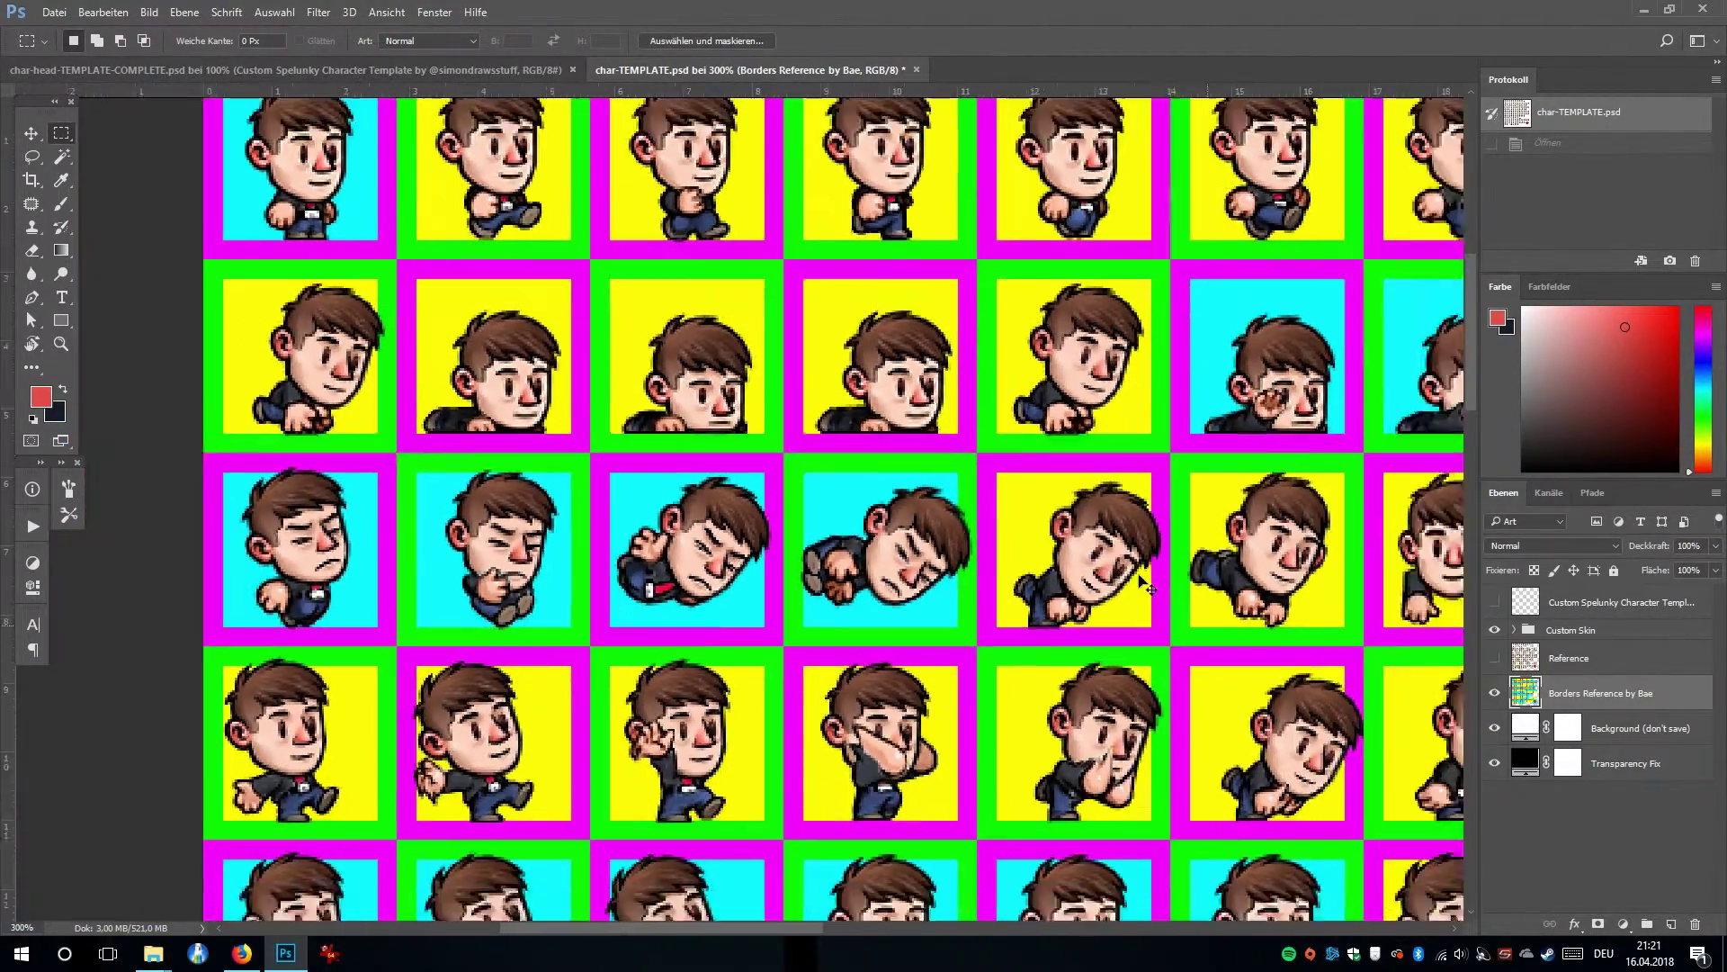
key(ctrl+minus)
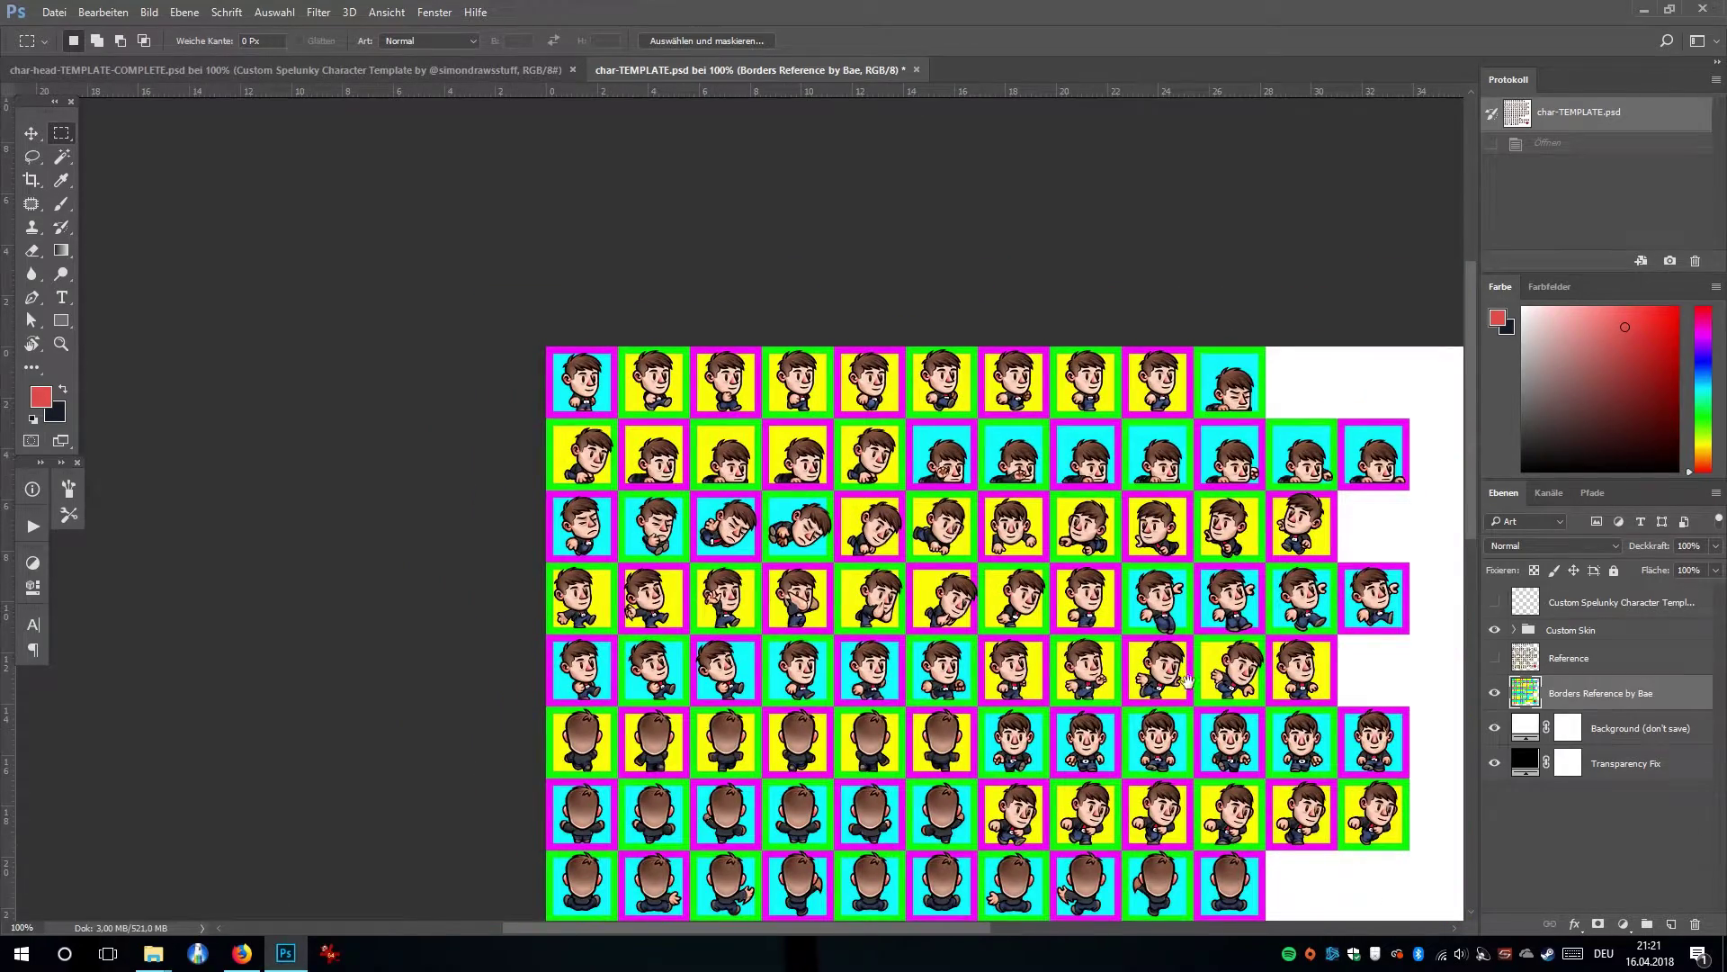
key(ctrl+minus)
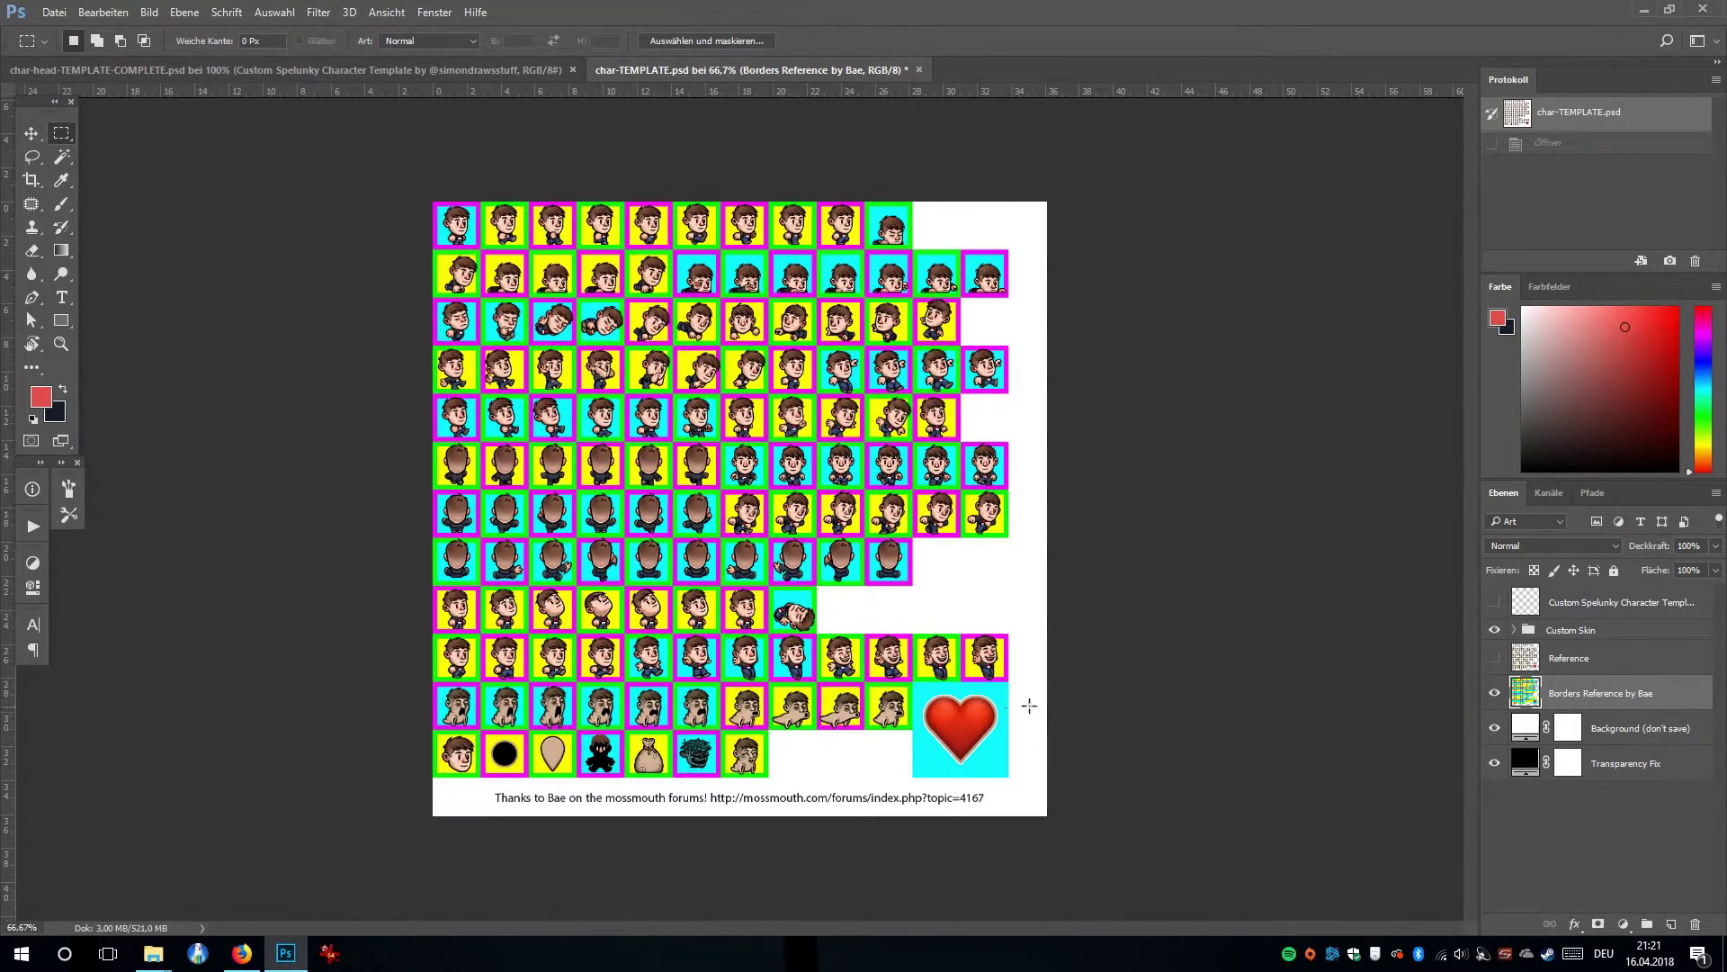
click(1494, 692)
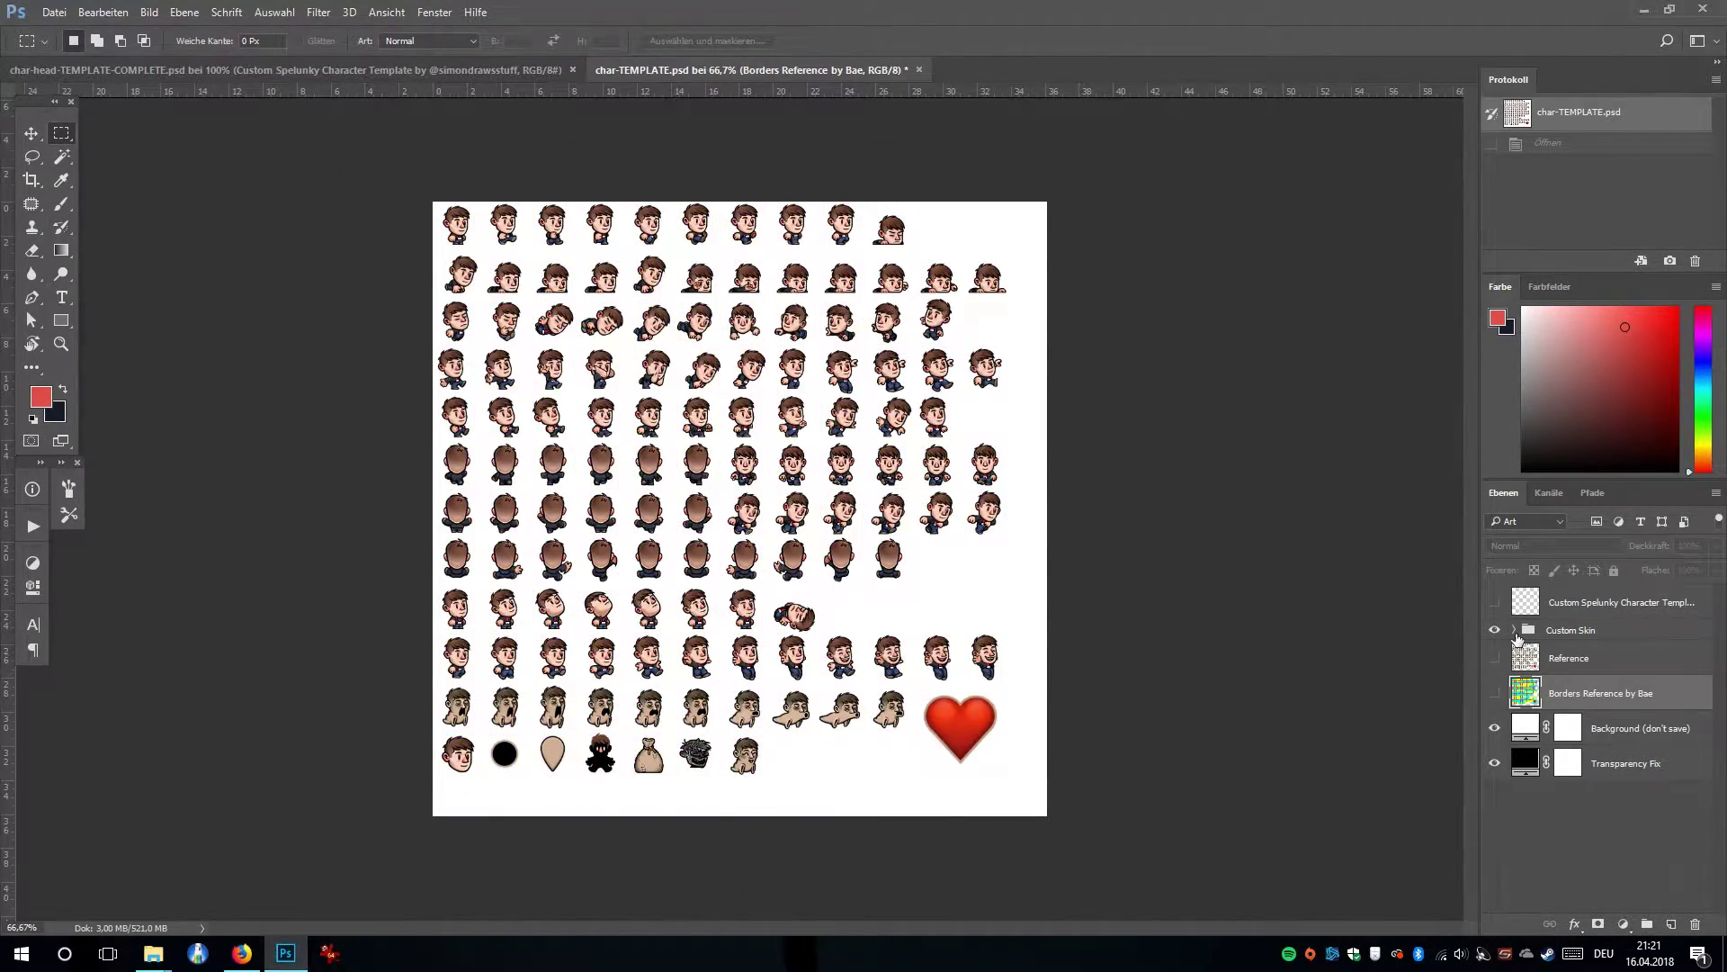
Expand the Custom Skin group and enlarge the Layers panel list.
click(1515, 631)
drag(1632, 479, 1661, 230)
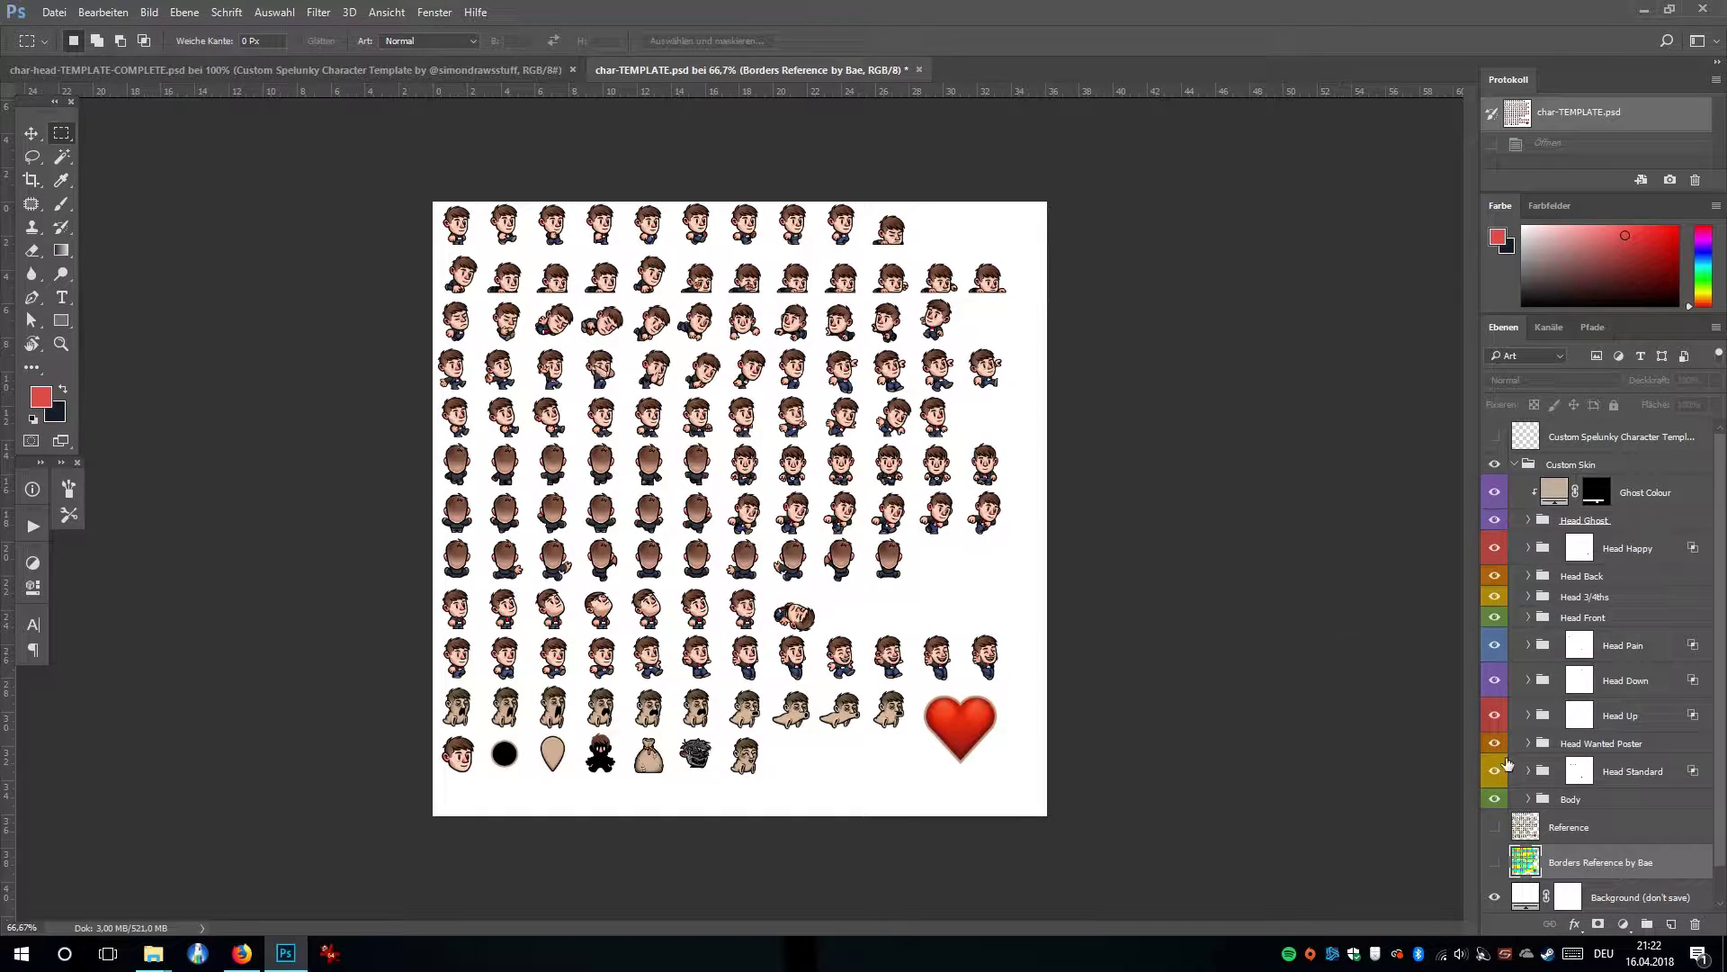
key(ctrl+plus)
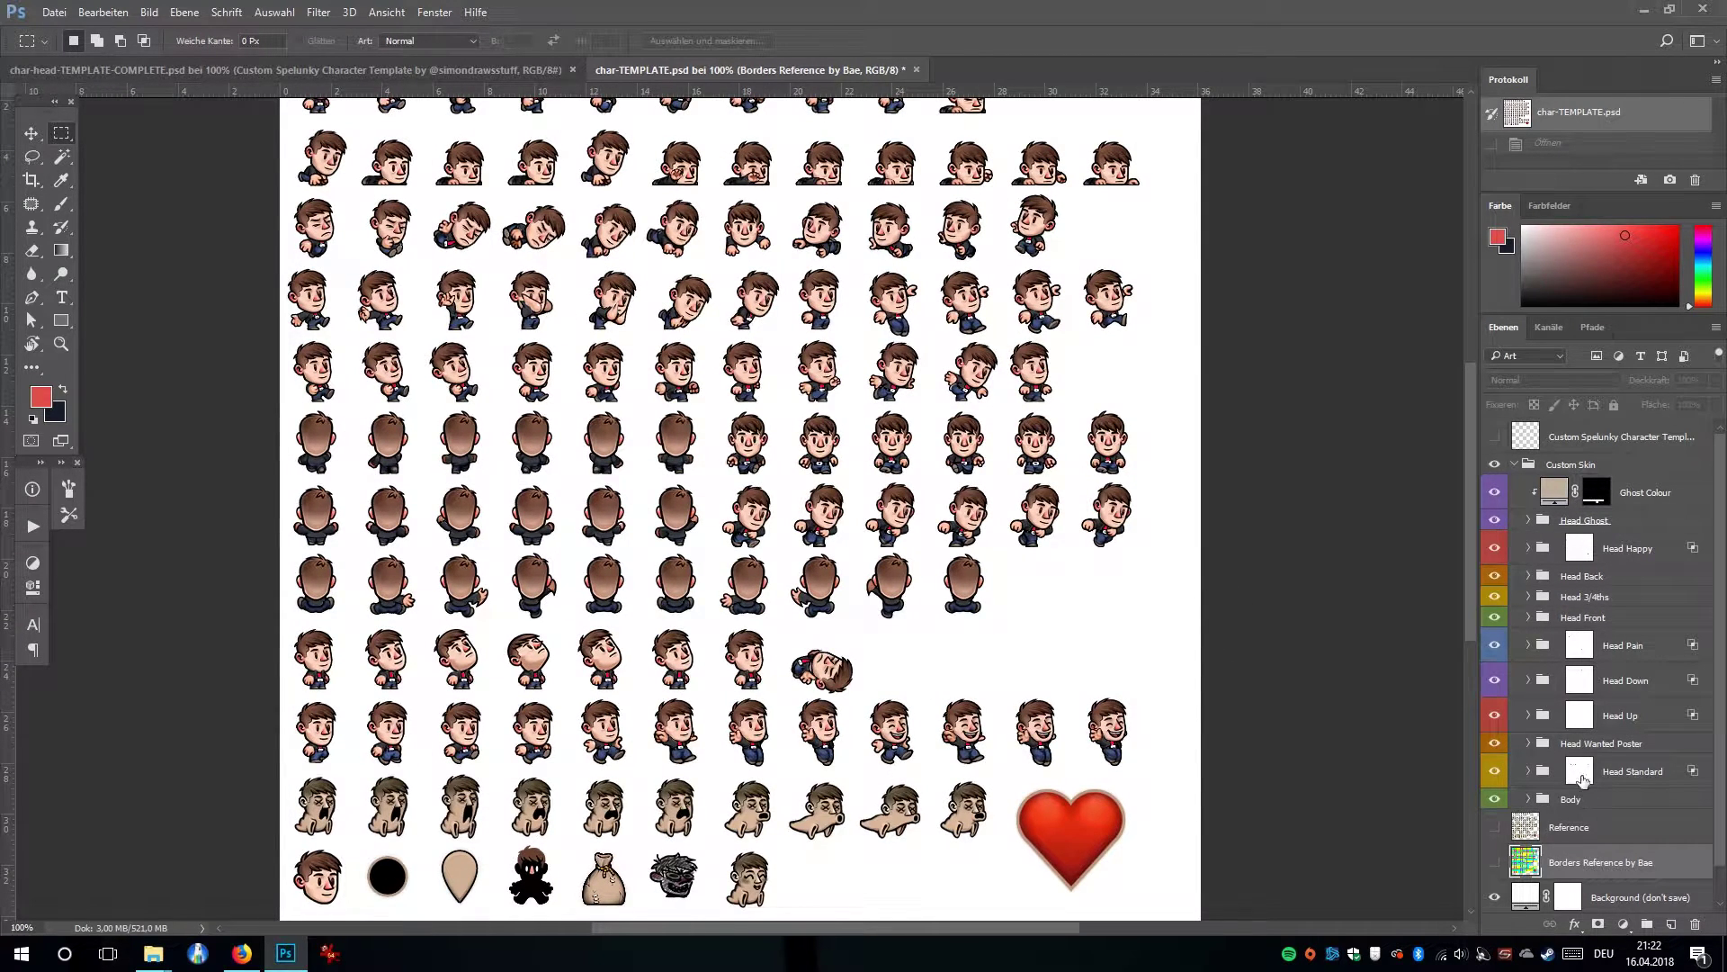
Expand the Body group and toggle its Template layer off and on to compare.
click(1573, 802)
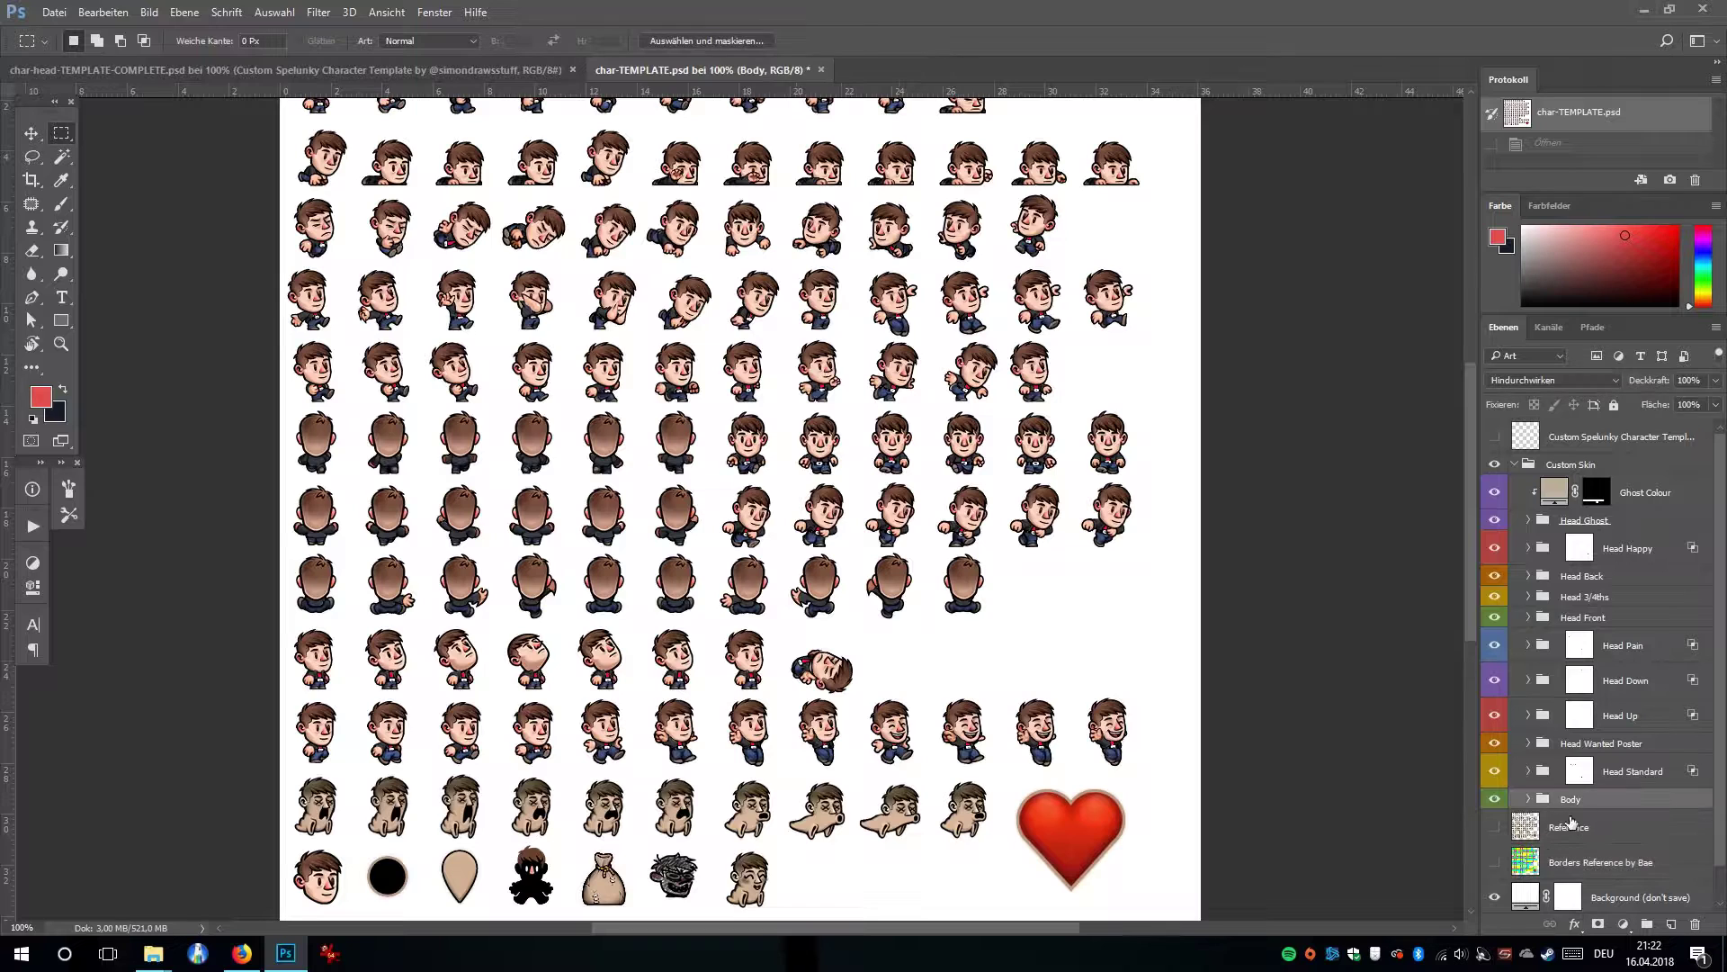
click(1528, 799)
scroll(1195, 570, down, 1)
scroll(1242, 725, left, 1)
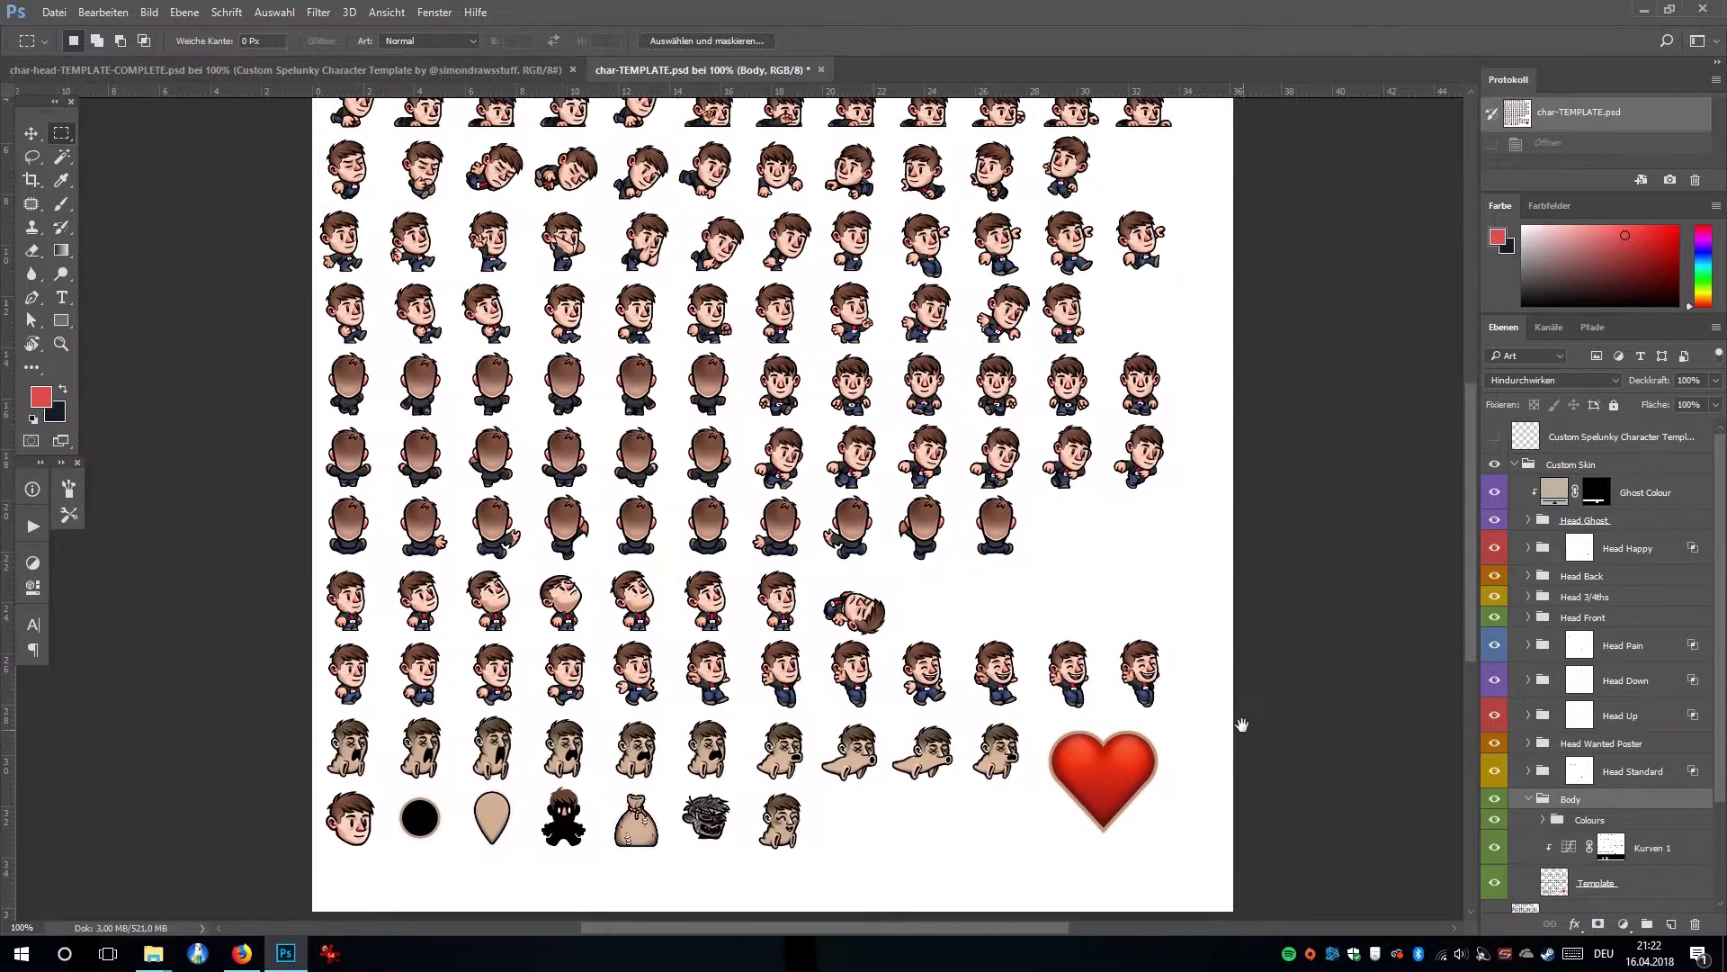
scroll(1709, 792, down, 2)
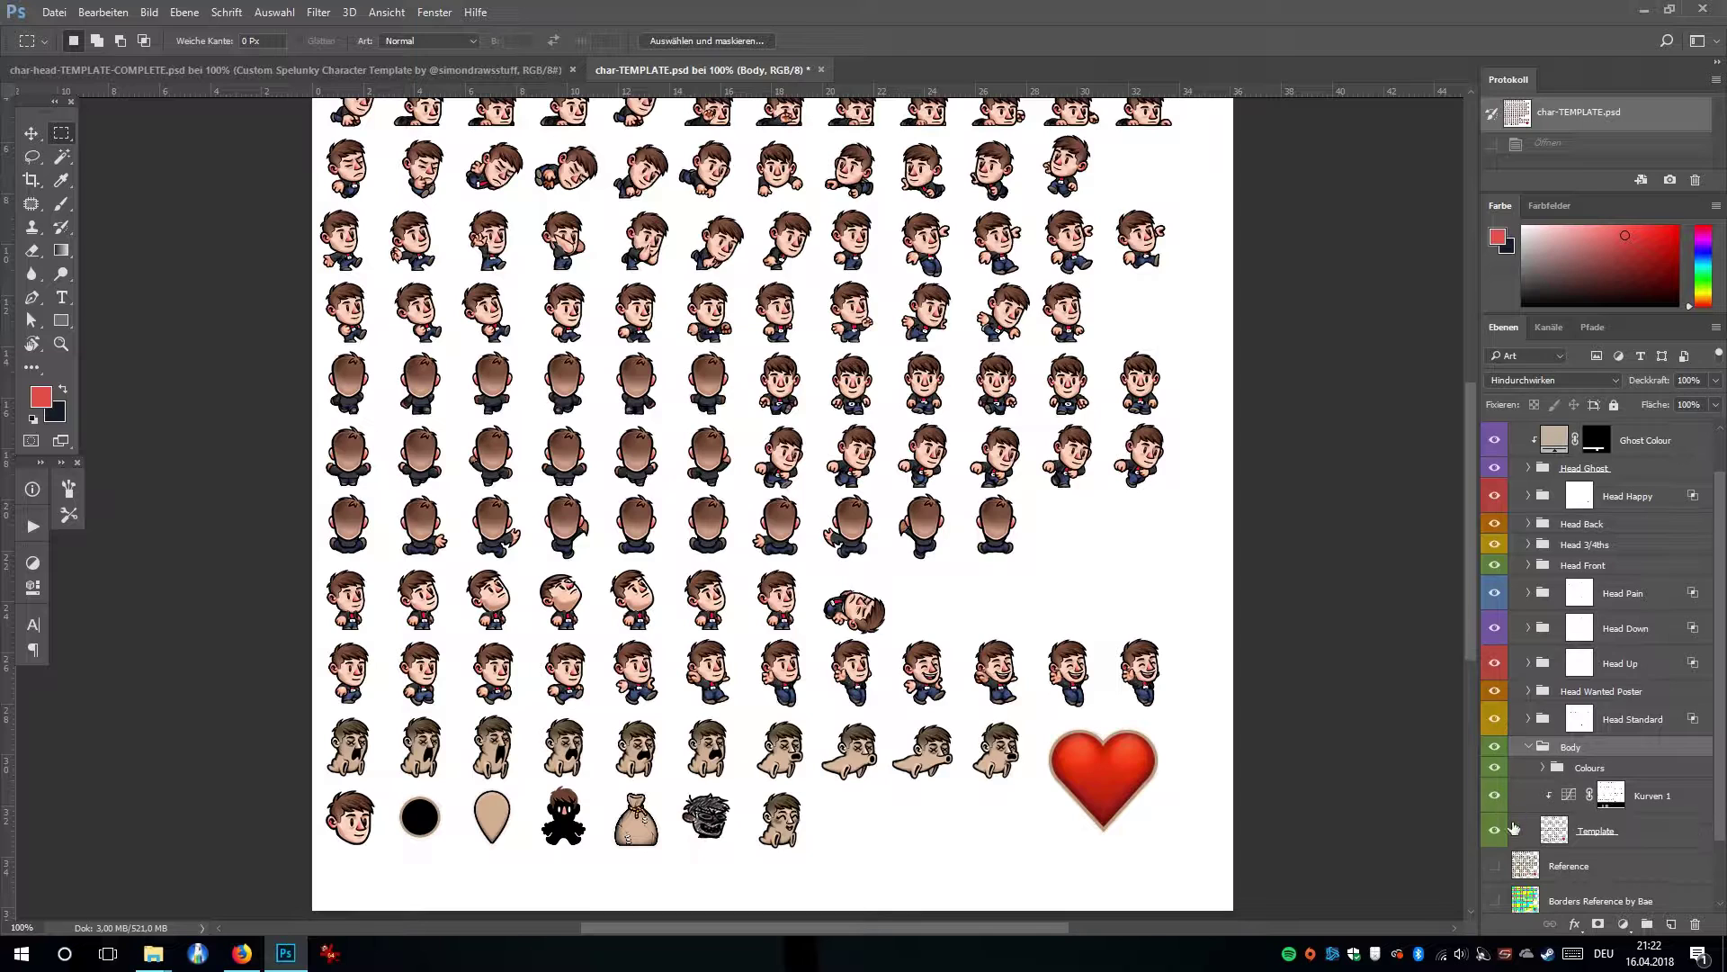
click(1574, 830)
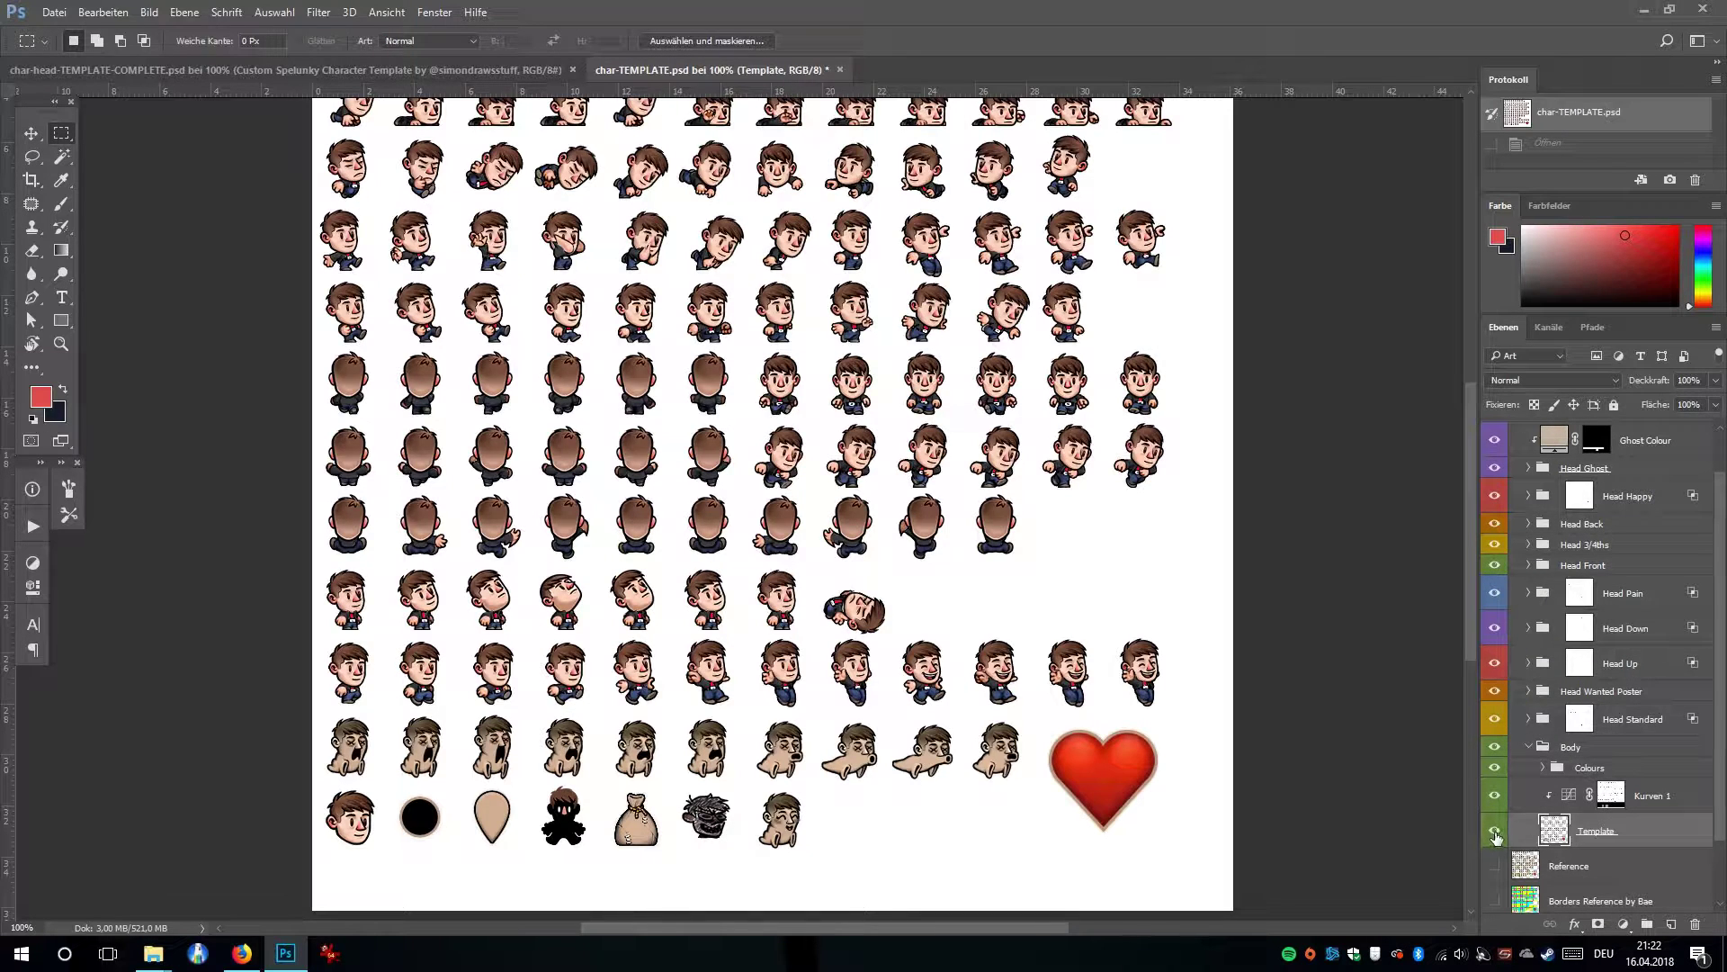
click(1495, 832)
click(1496, 832)
drag(1250, 685, 1303, 671)
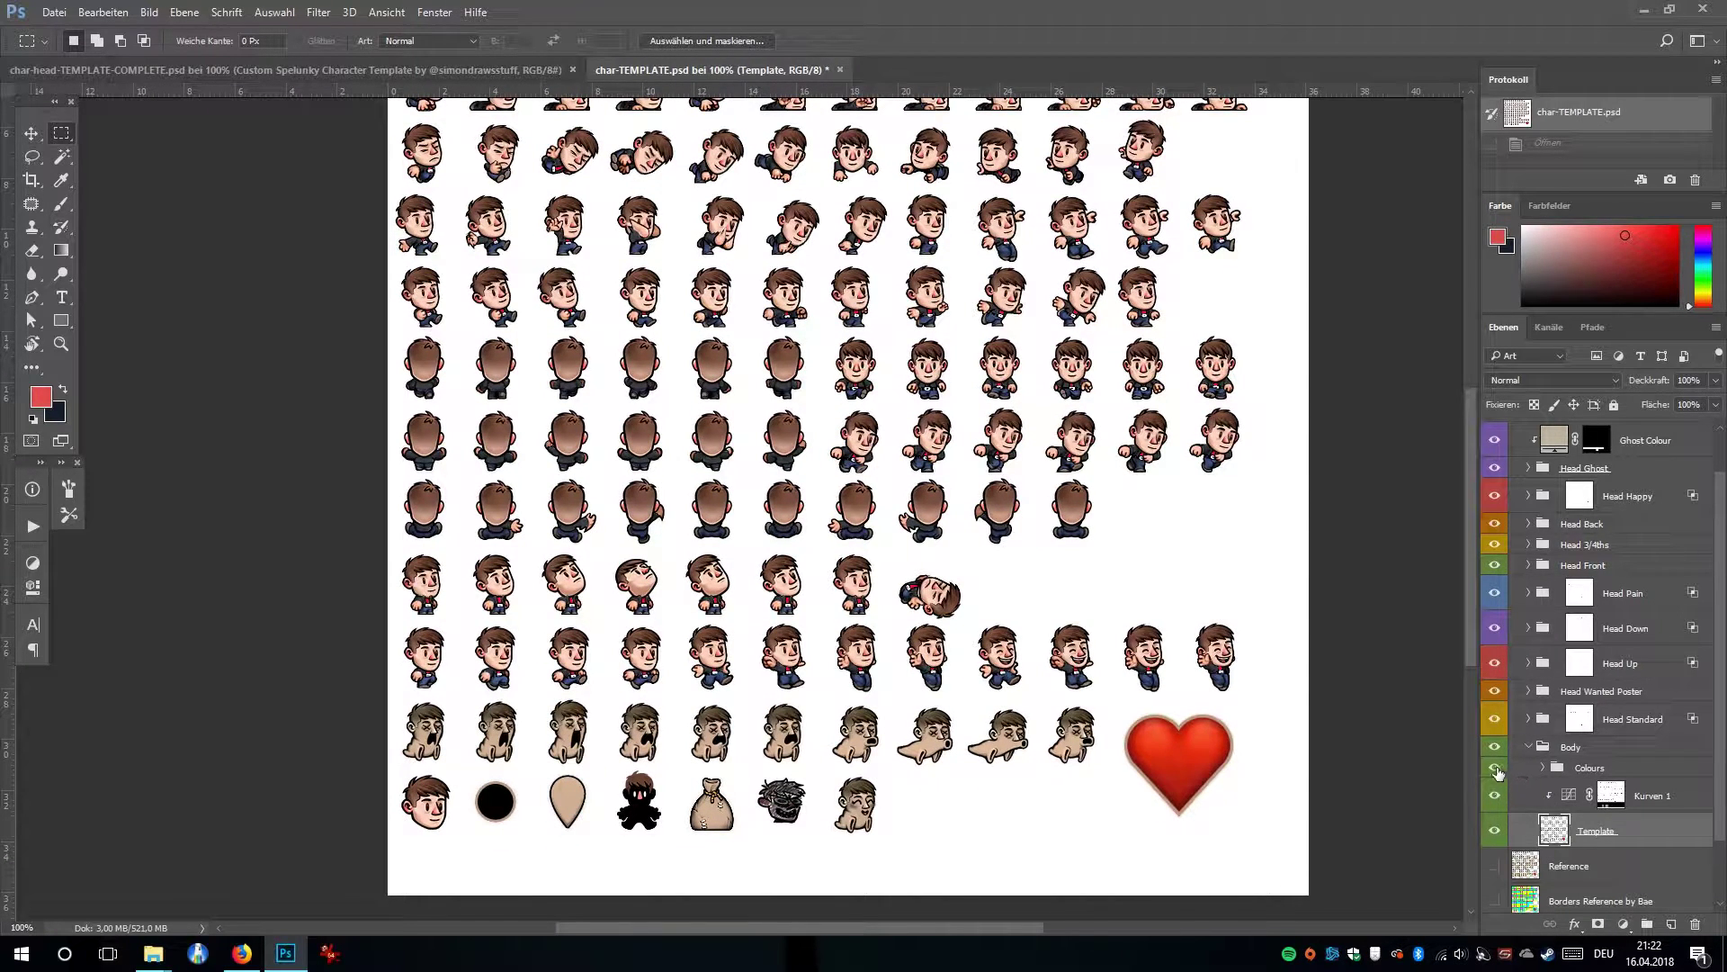
Expand and select the Colours group, listing Shirt, Pants, Shoes, Jacket, Hands and Character Colour.
click(1544, 768)
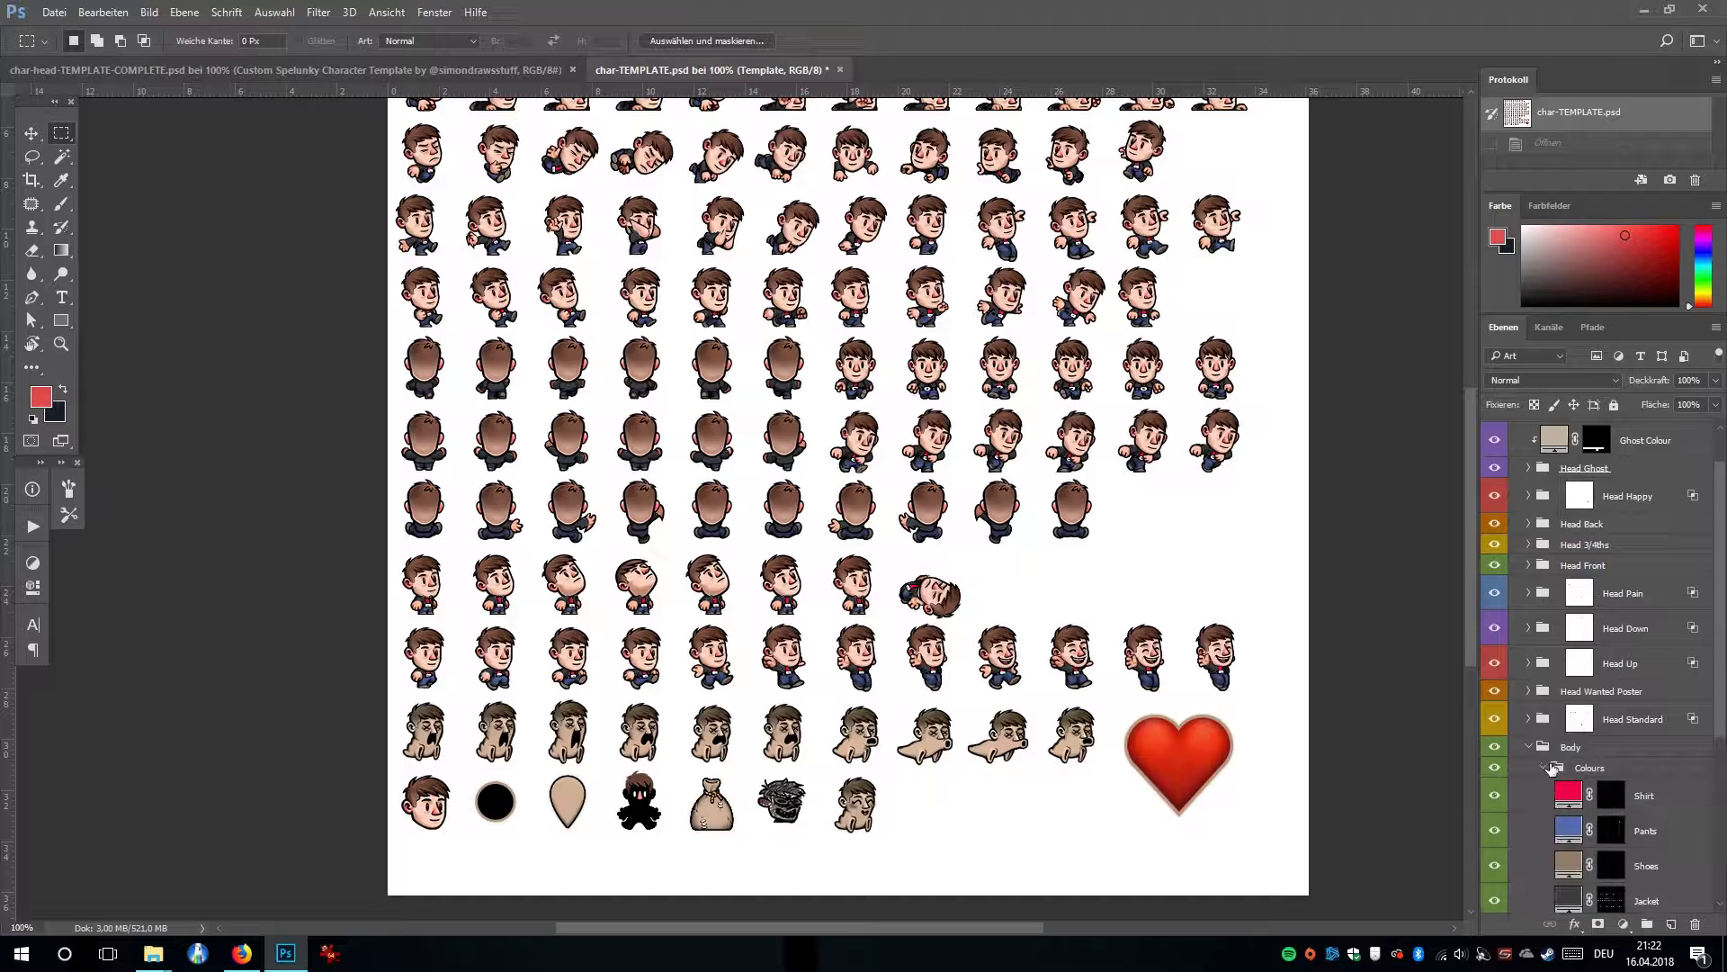
scroll(1611, 769, down, 3)
drag(1357, 741, 1330, 637)
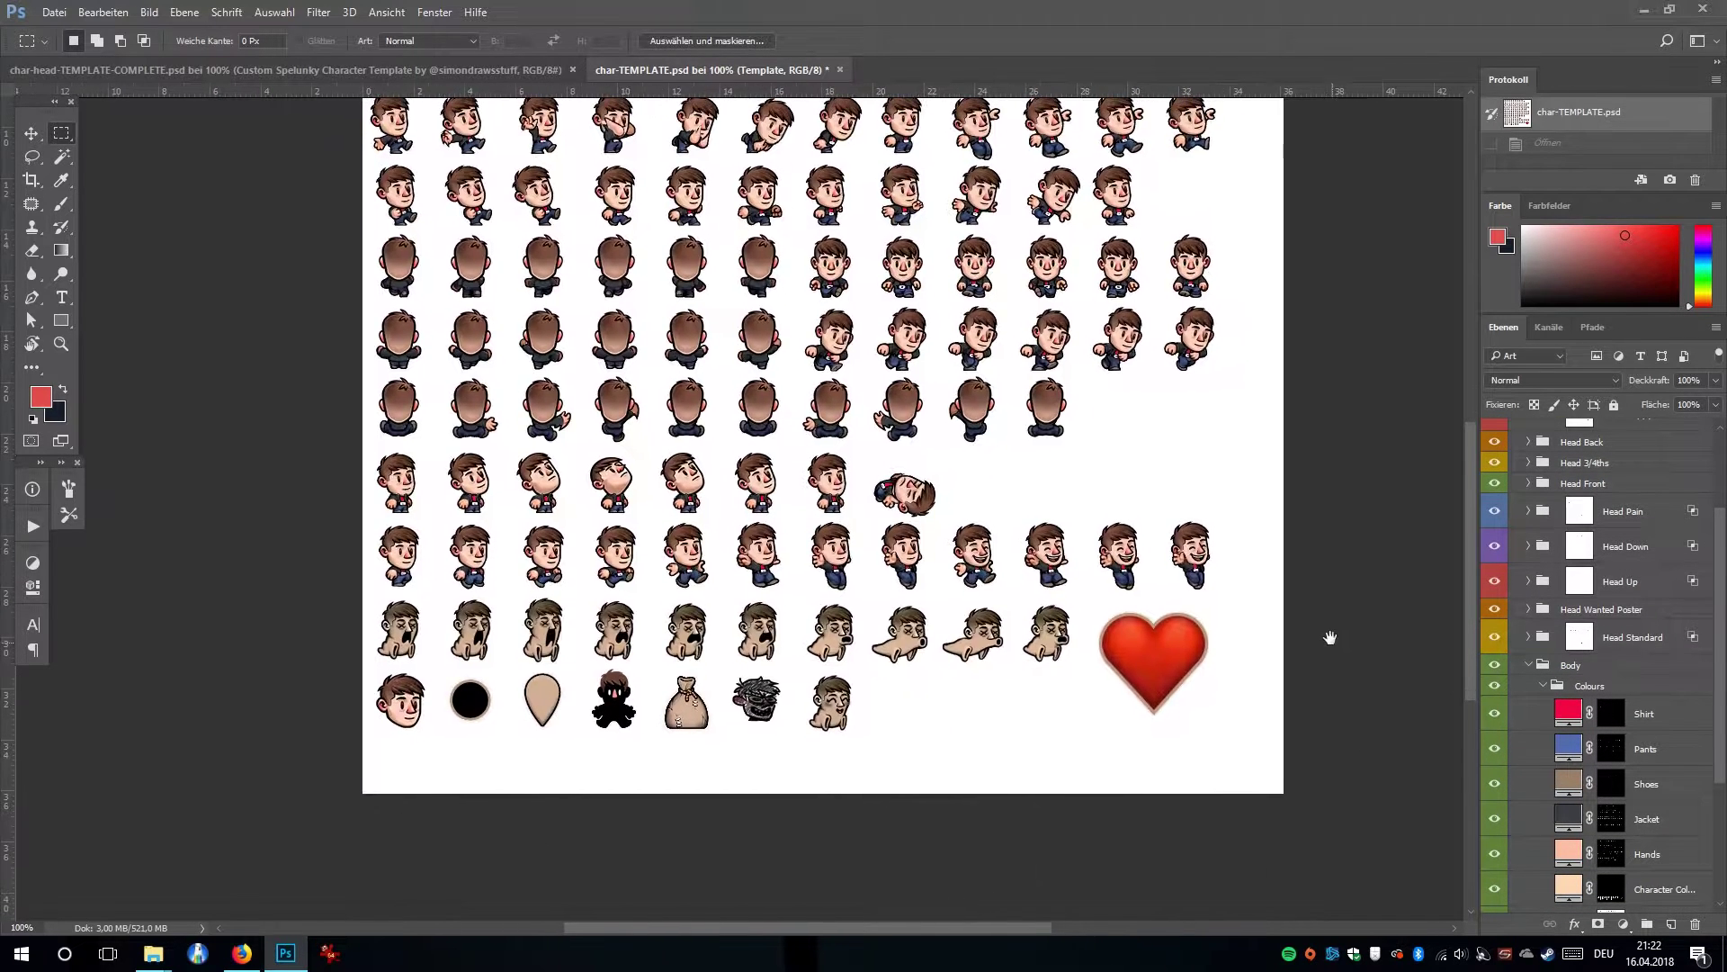
click(1576, 688)
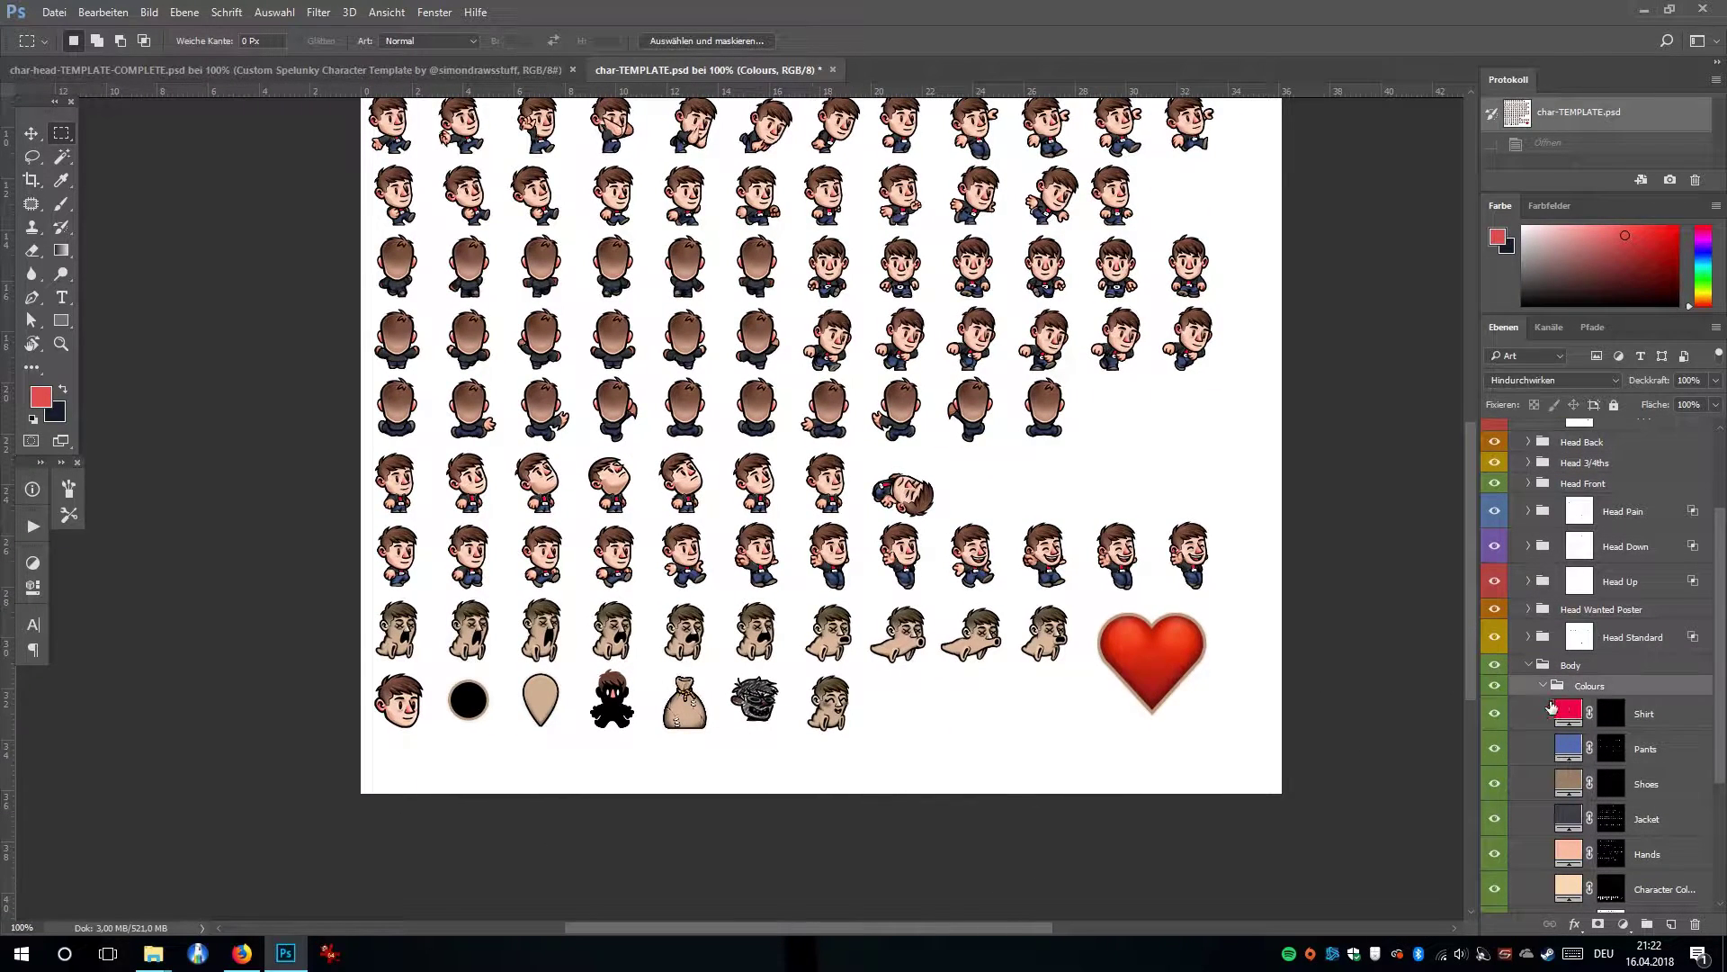
Hide the Colours group to compare uncoloured sprites at 200%, then show it again.
click(1495, 689)
drag(1336, 601, 1391, 732)
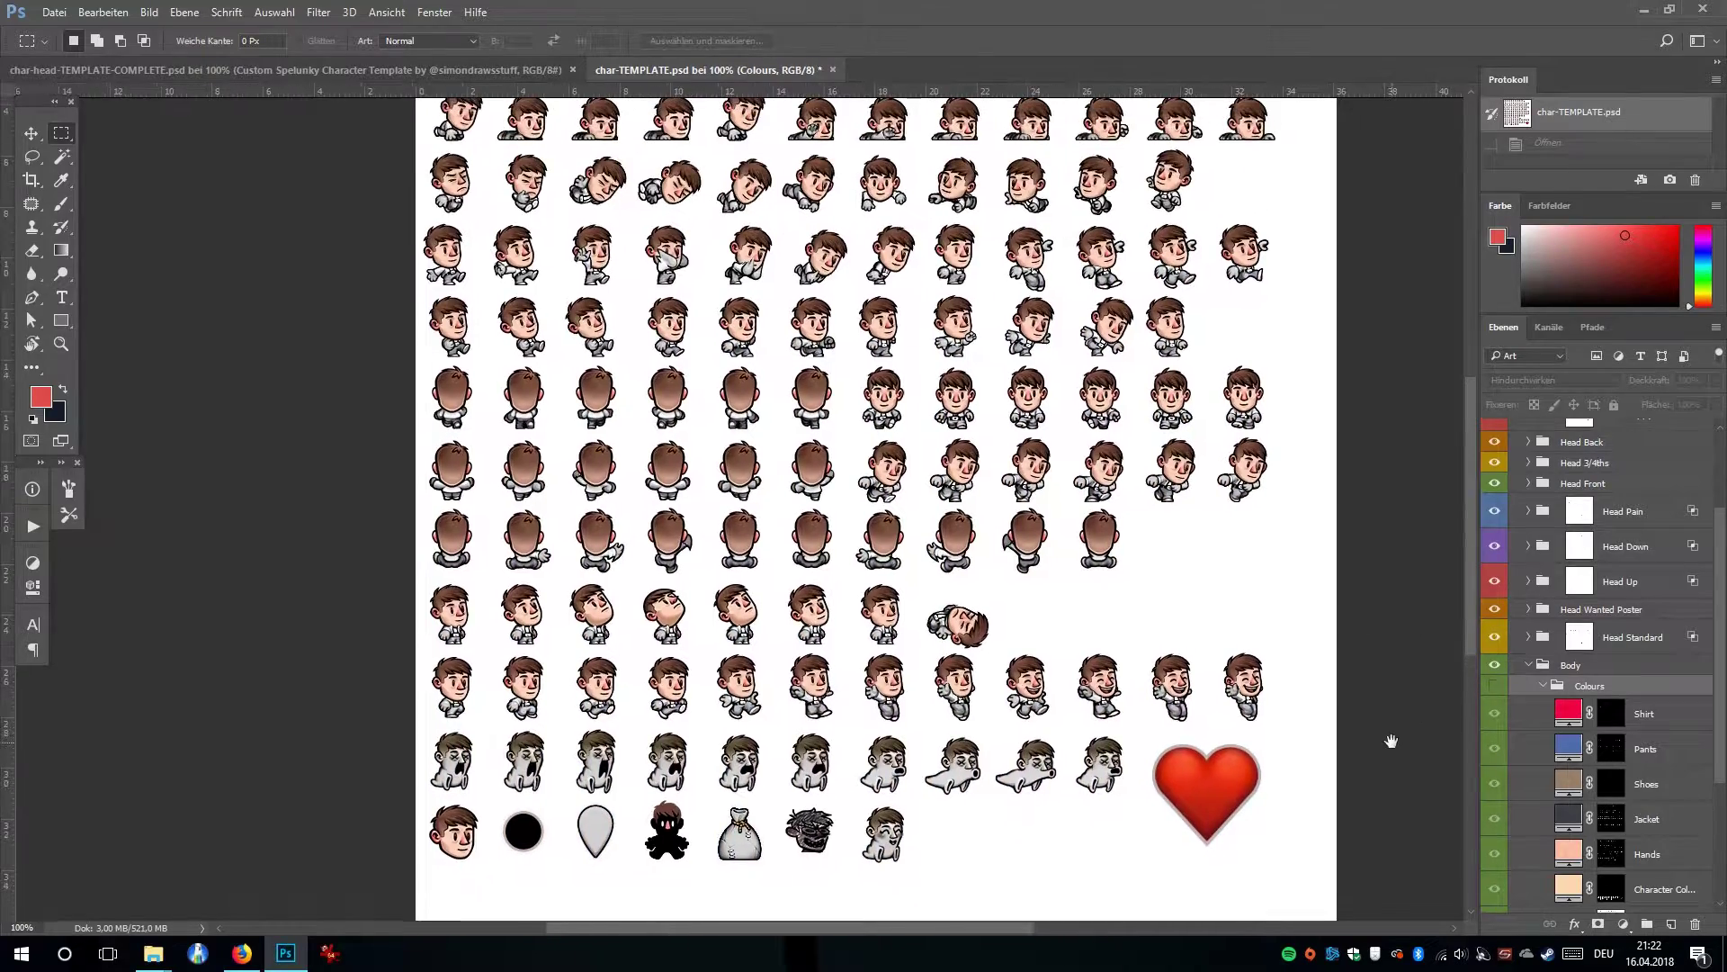
key(ctrl+plus)
drag(949, 495, 876, 484)
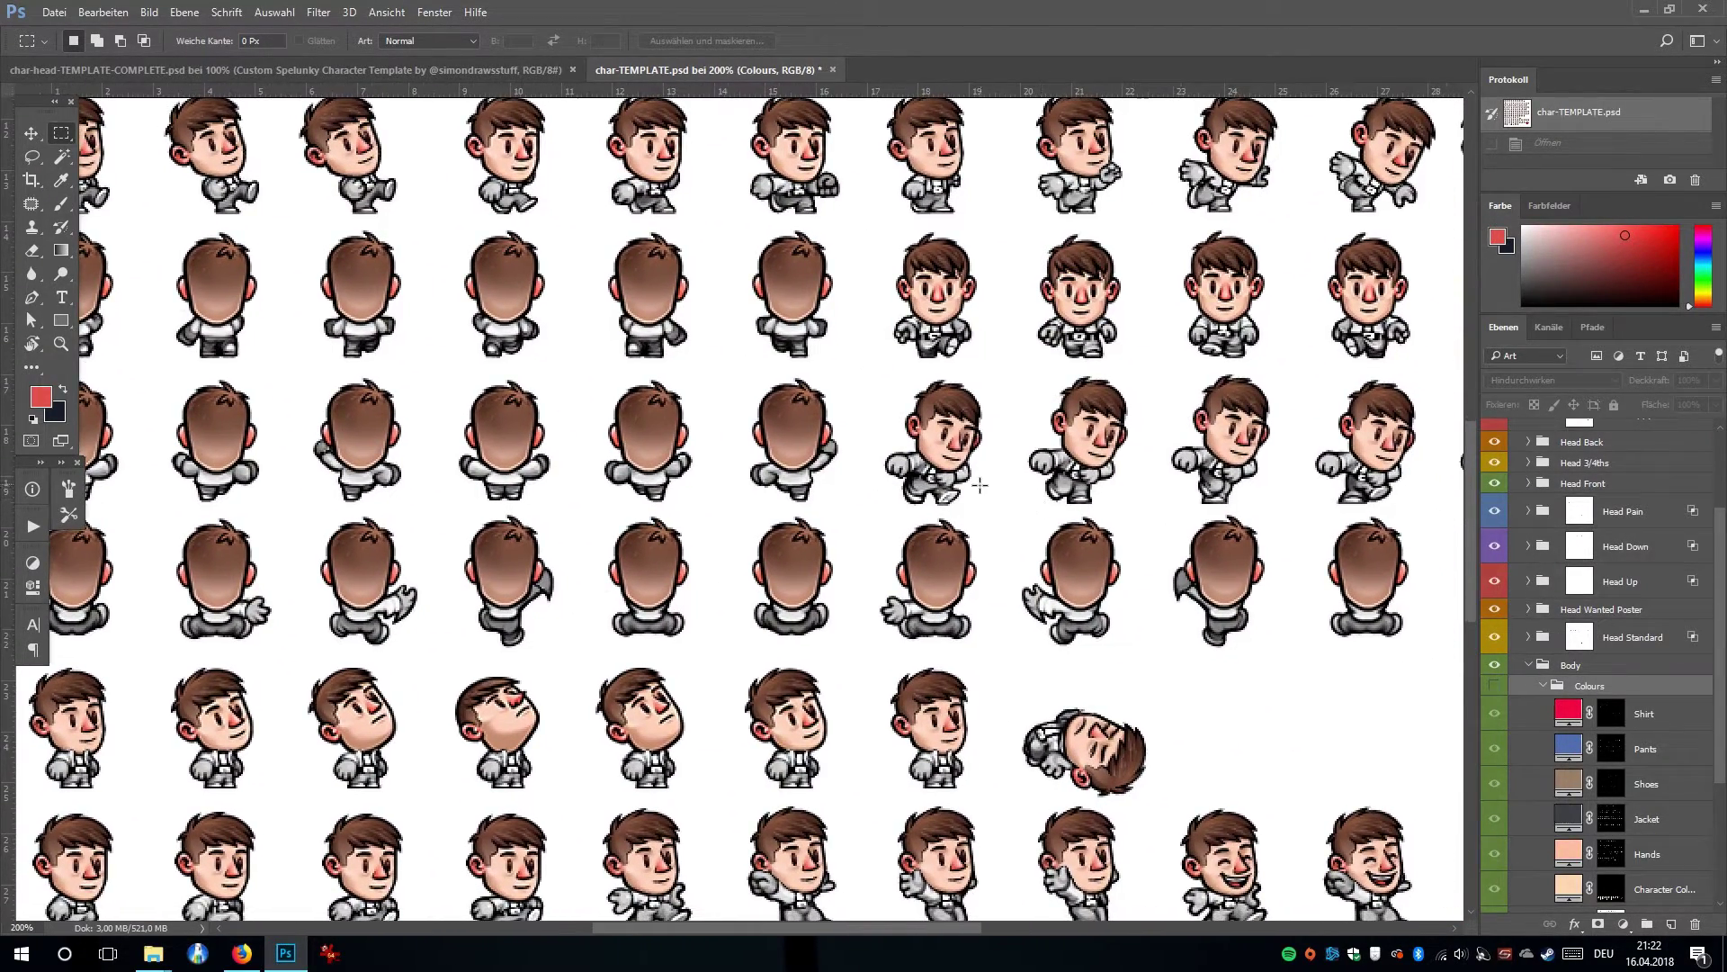
key(ctrl+plus)
key(ctrl+minus)
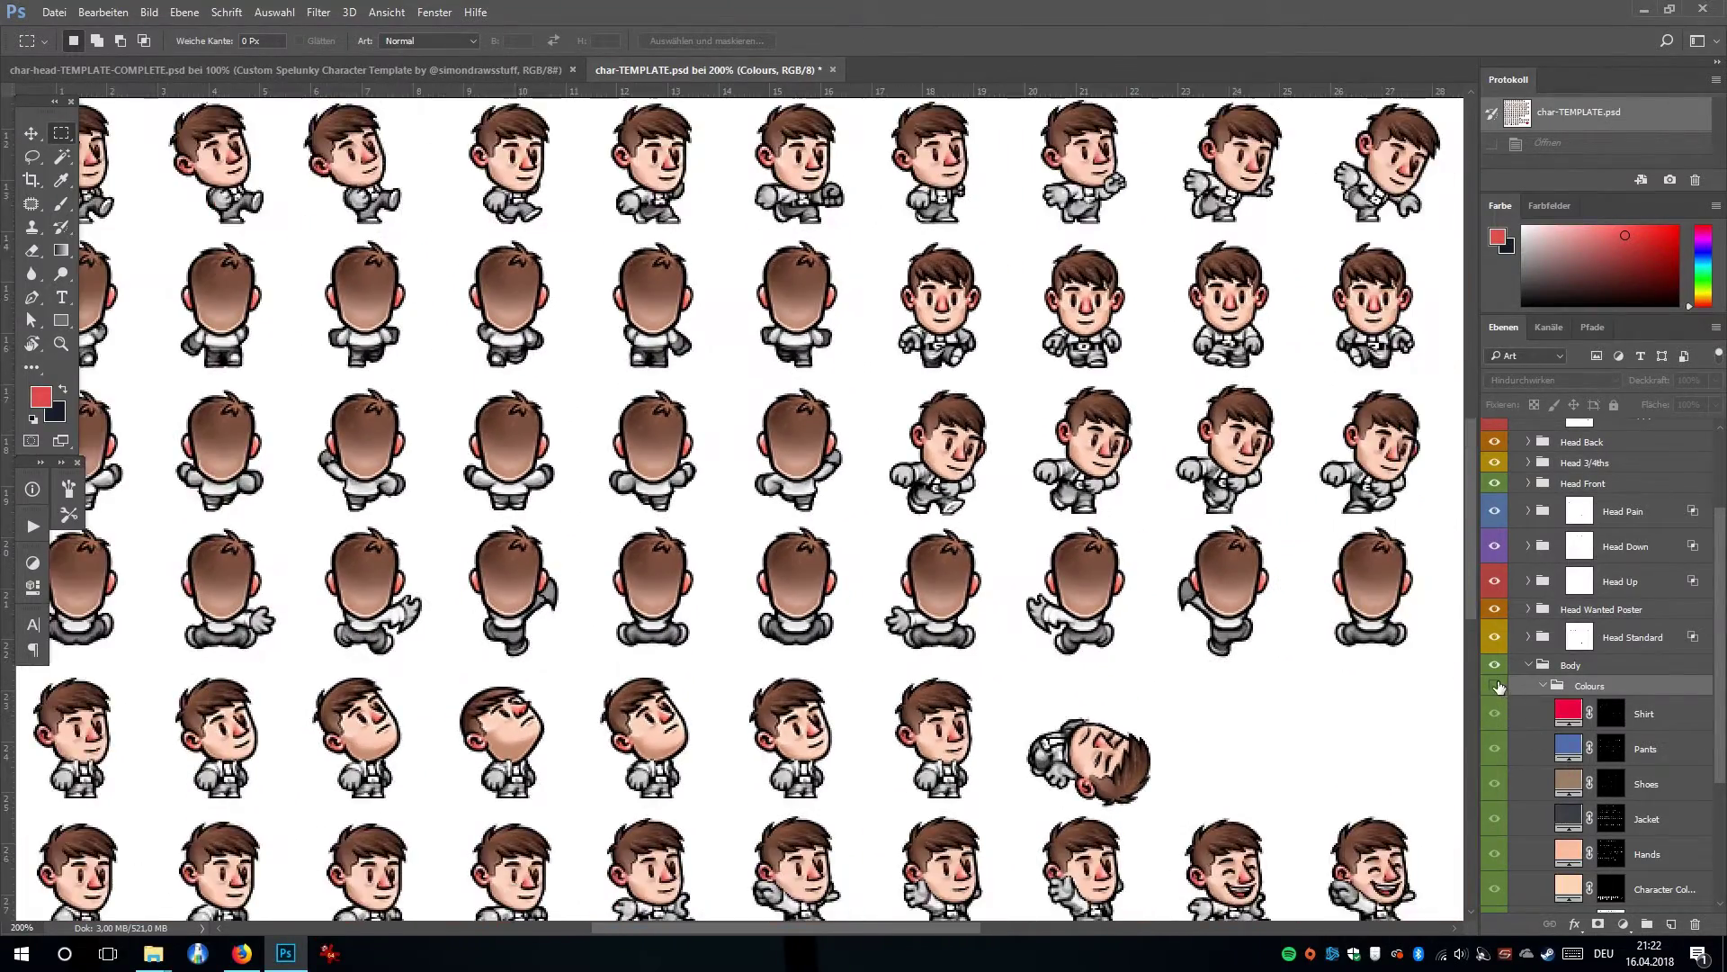
click(1495, 686)
drag(1381, 773, 1102, 526)
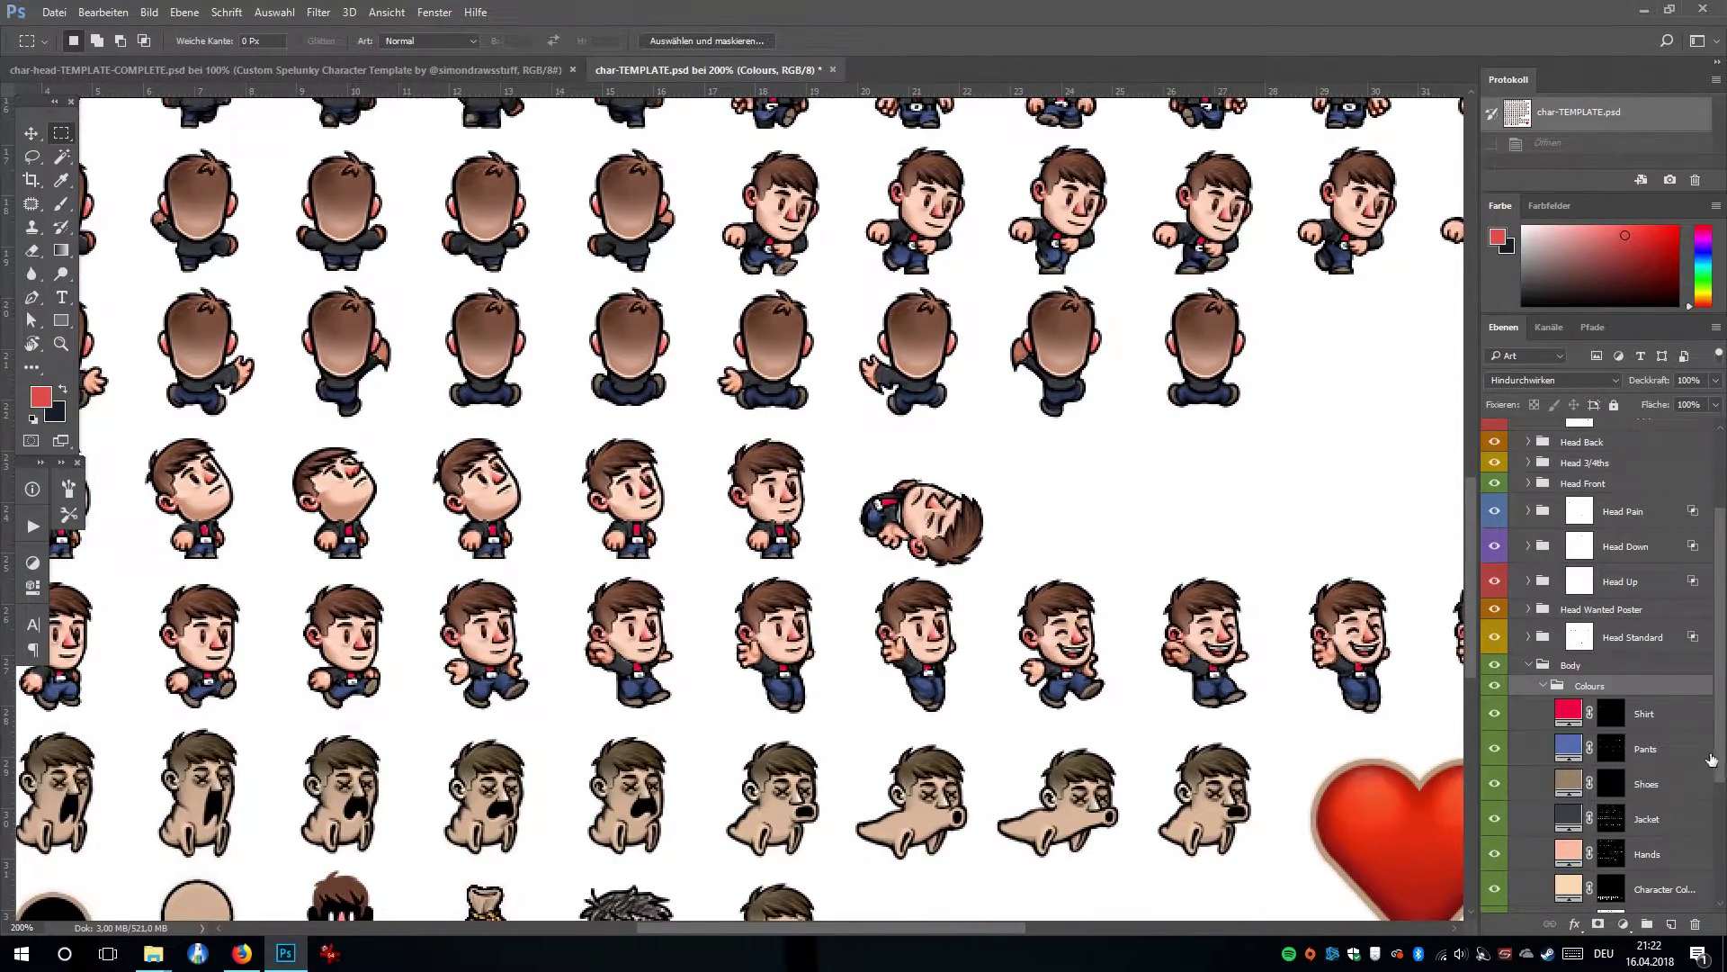
scroll(1712, 759, down, 2)
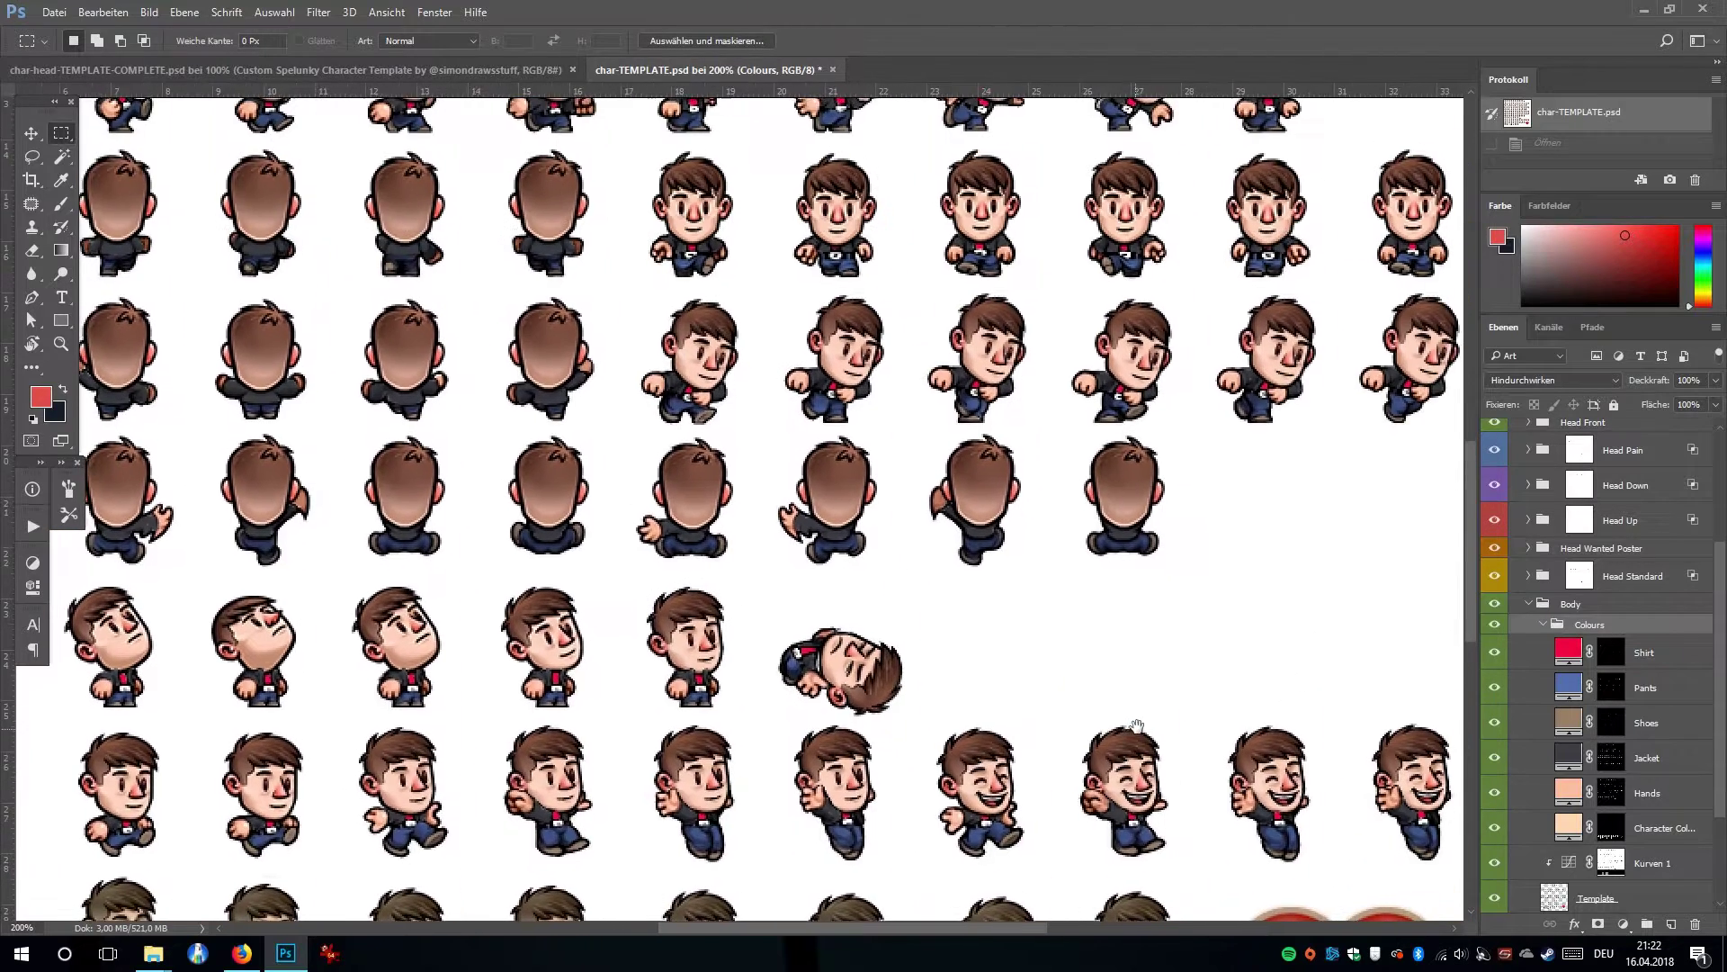
drag(1218, 558, 1145, 702)
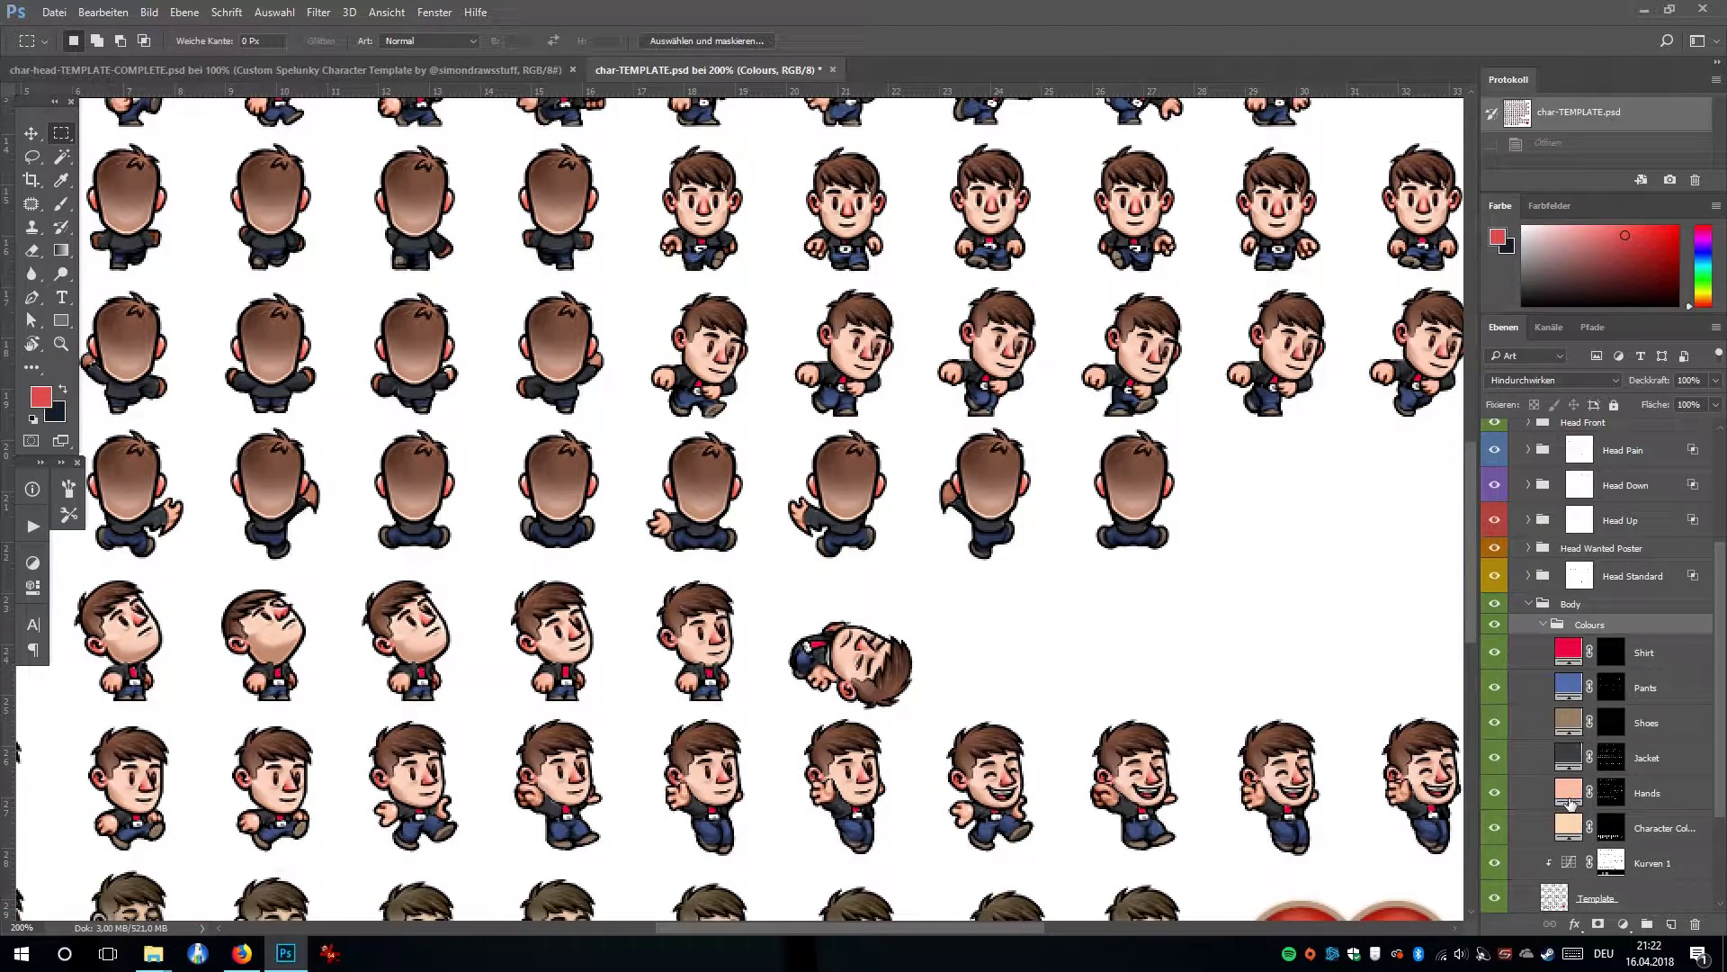
Try a darker brown for the Character Colour fill and zoom out to 100%.
double_click(1568, 825)
click(1185, 585)
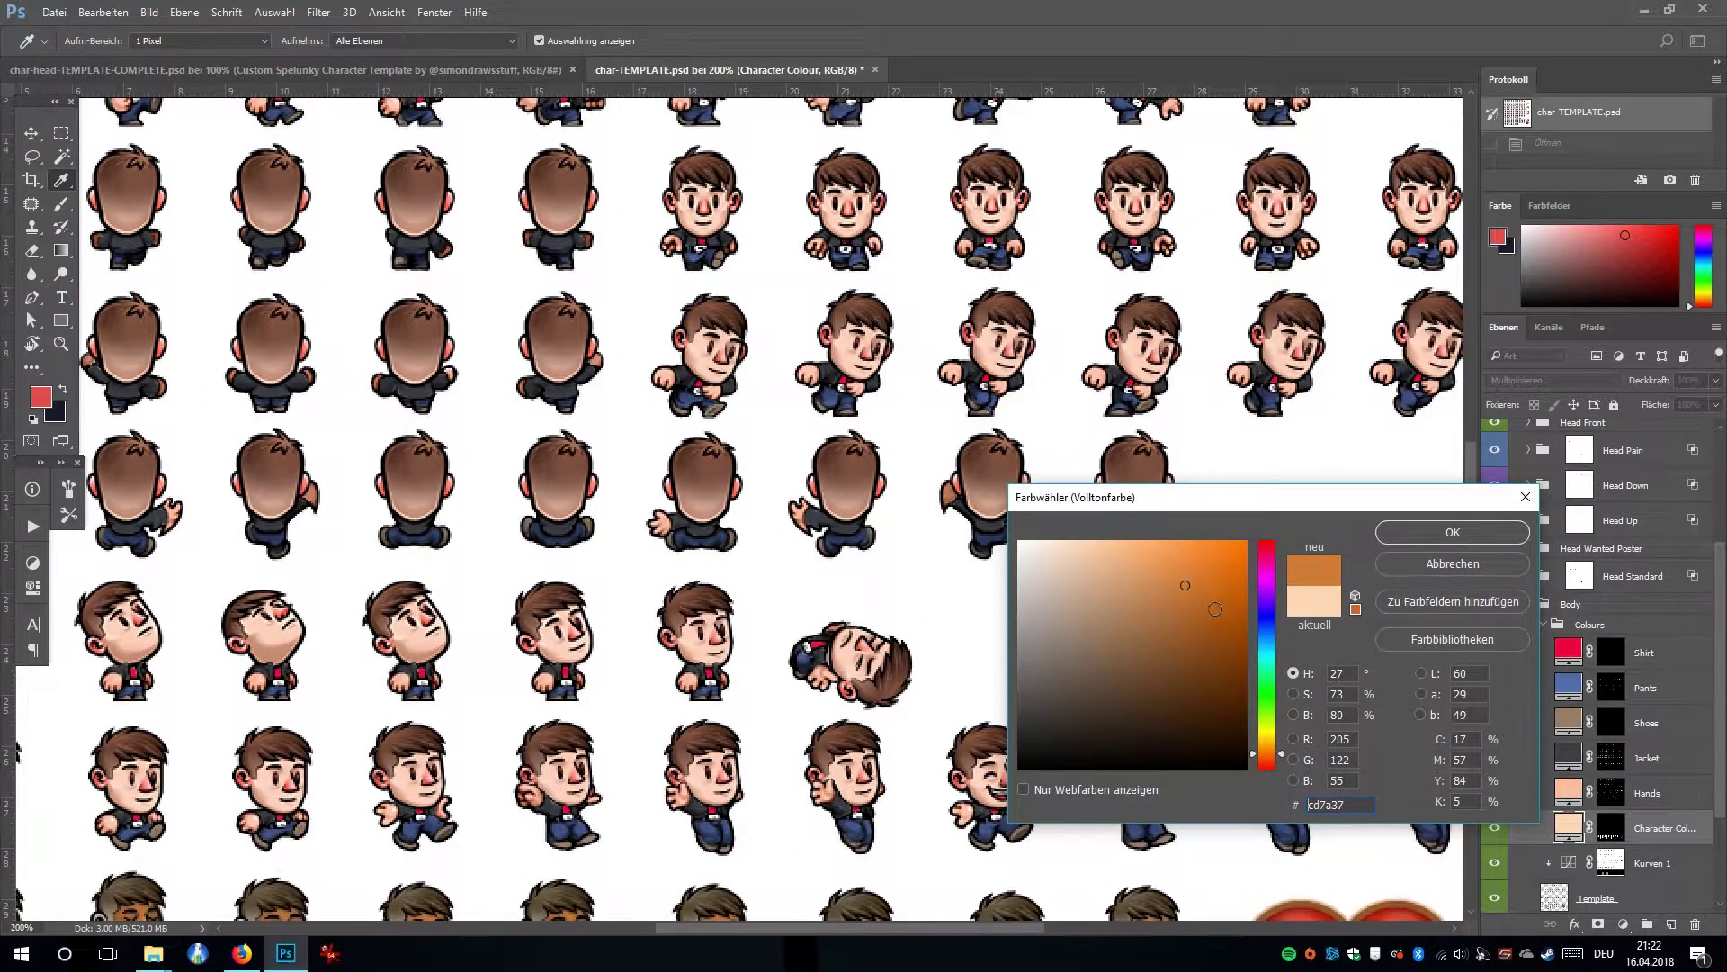
click(1154, 615)
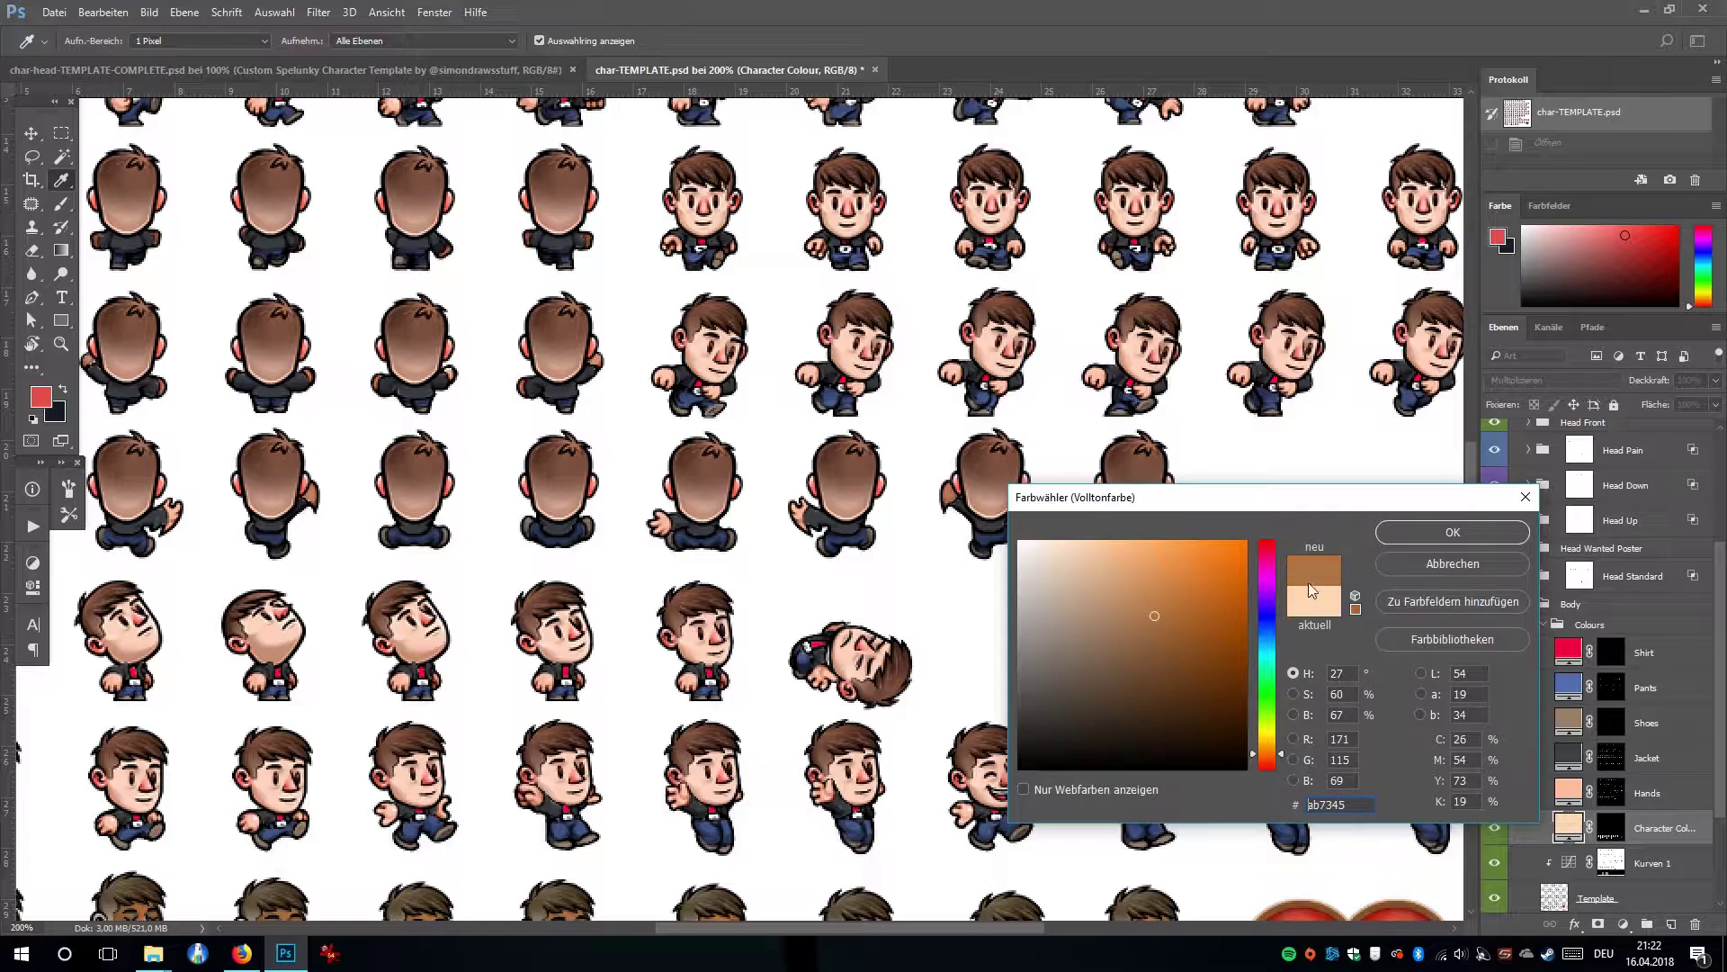
click(1432, 537)
key(ctrl+minus)
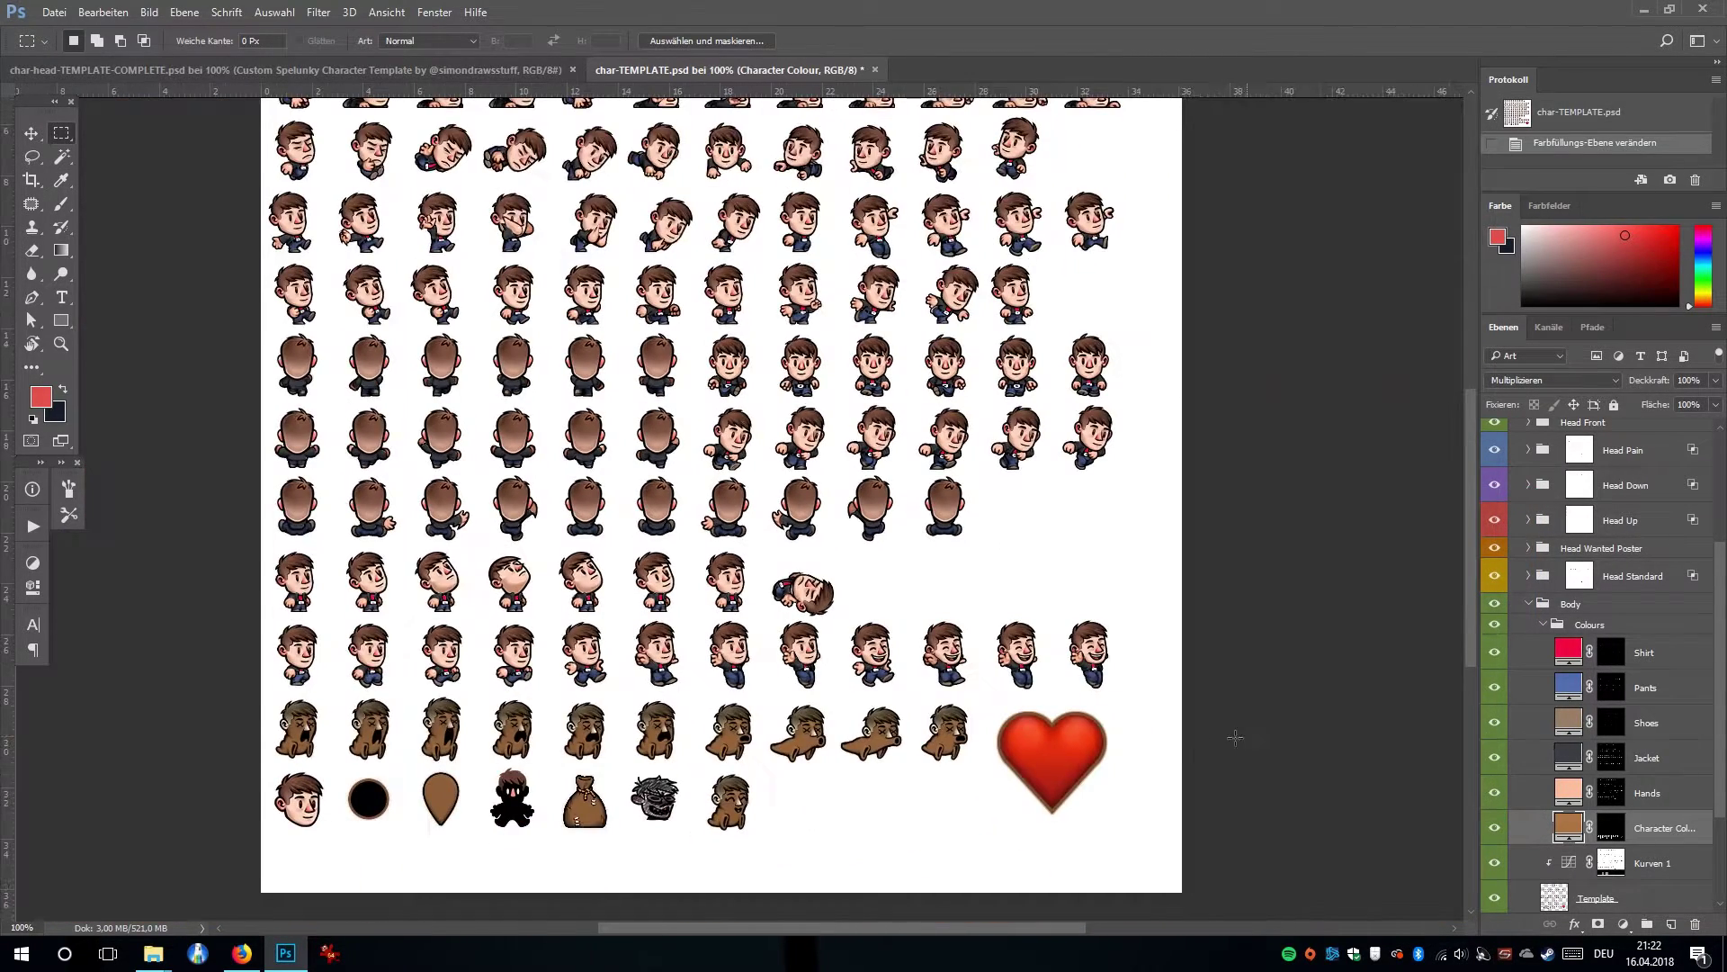
Change the Character Colour fill to bright green (31f12c).
double_click(1569, 825)
click(1267, 696)
click(1152, 567)
click(1153, 567)
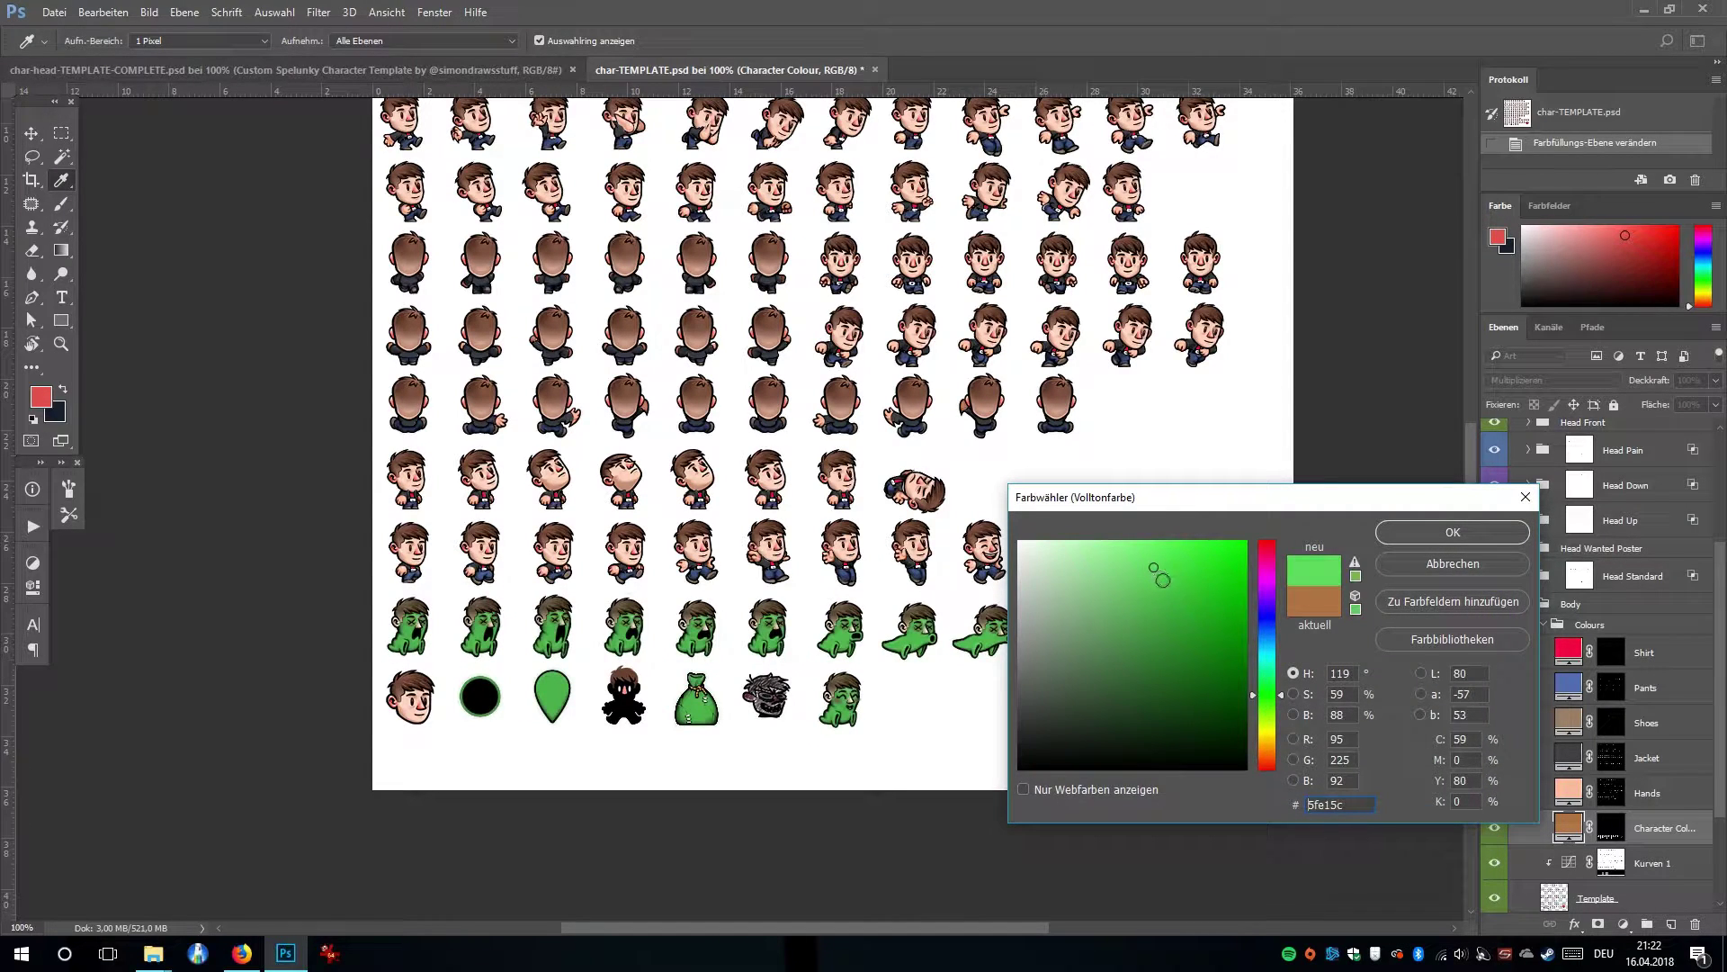
click(1207, 561)
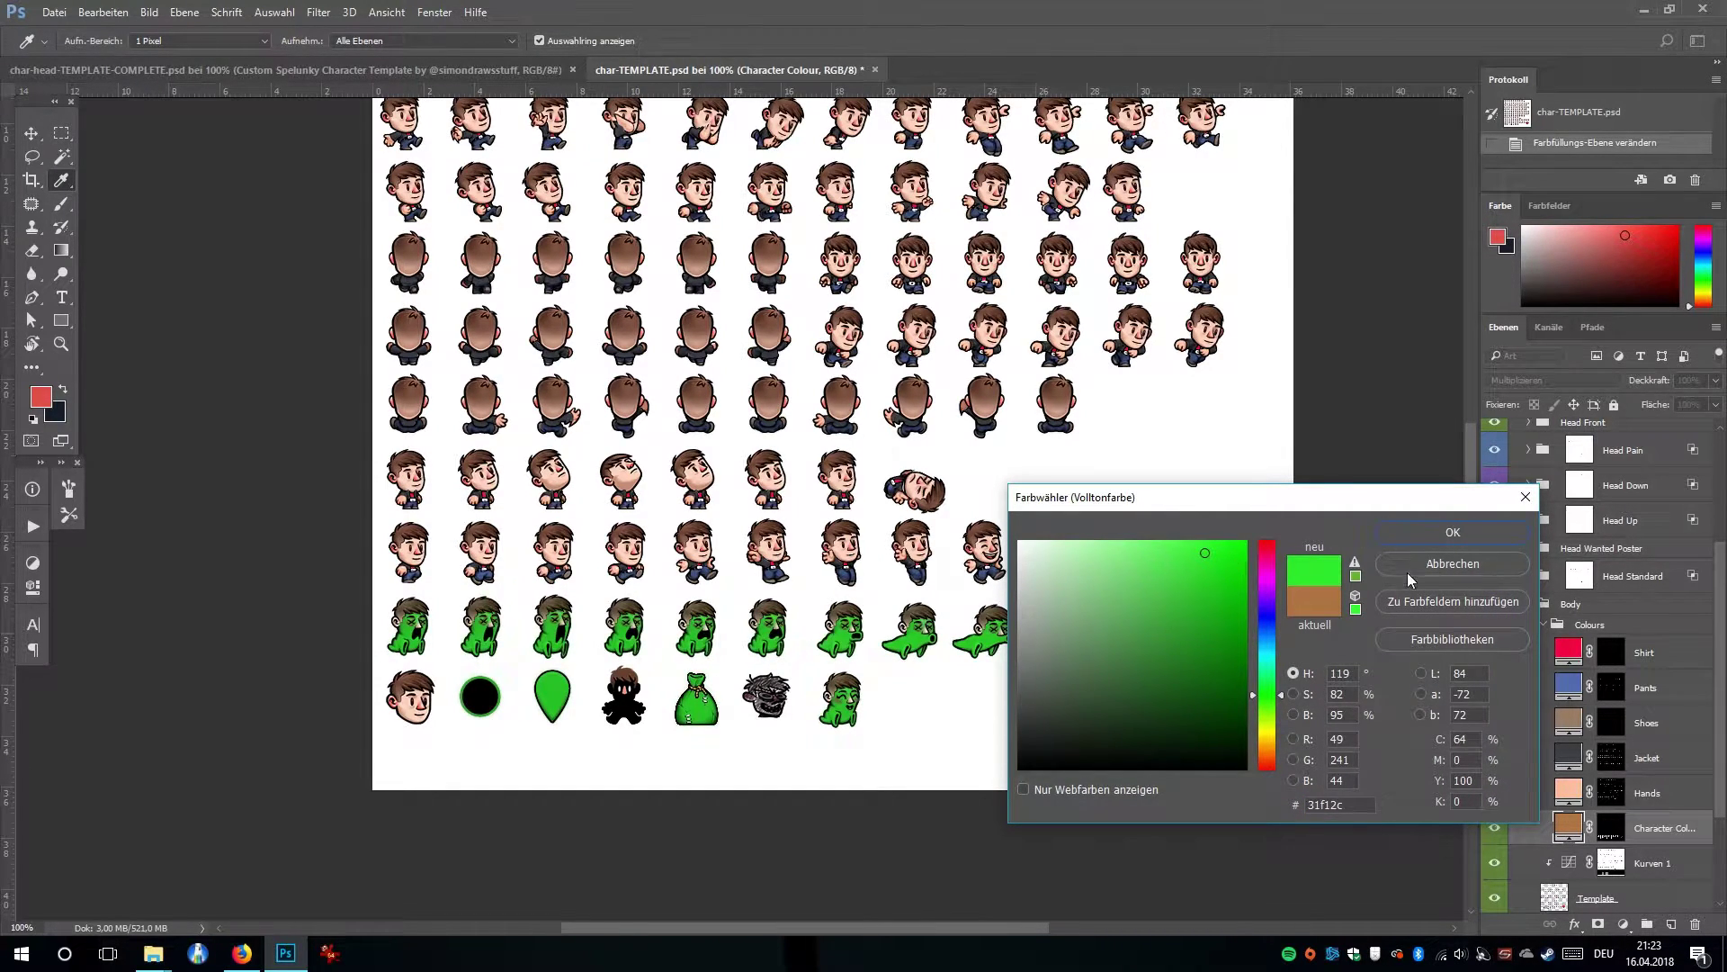
click(1453, 532)
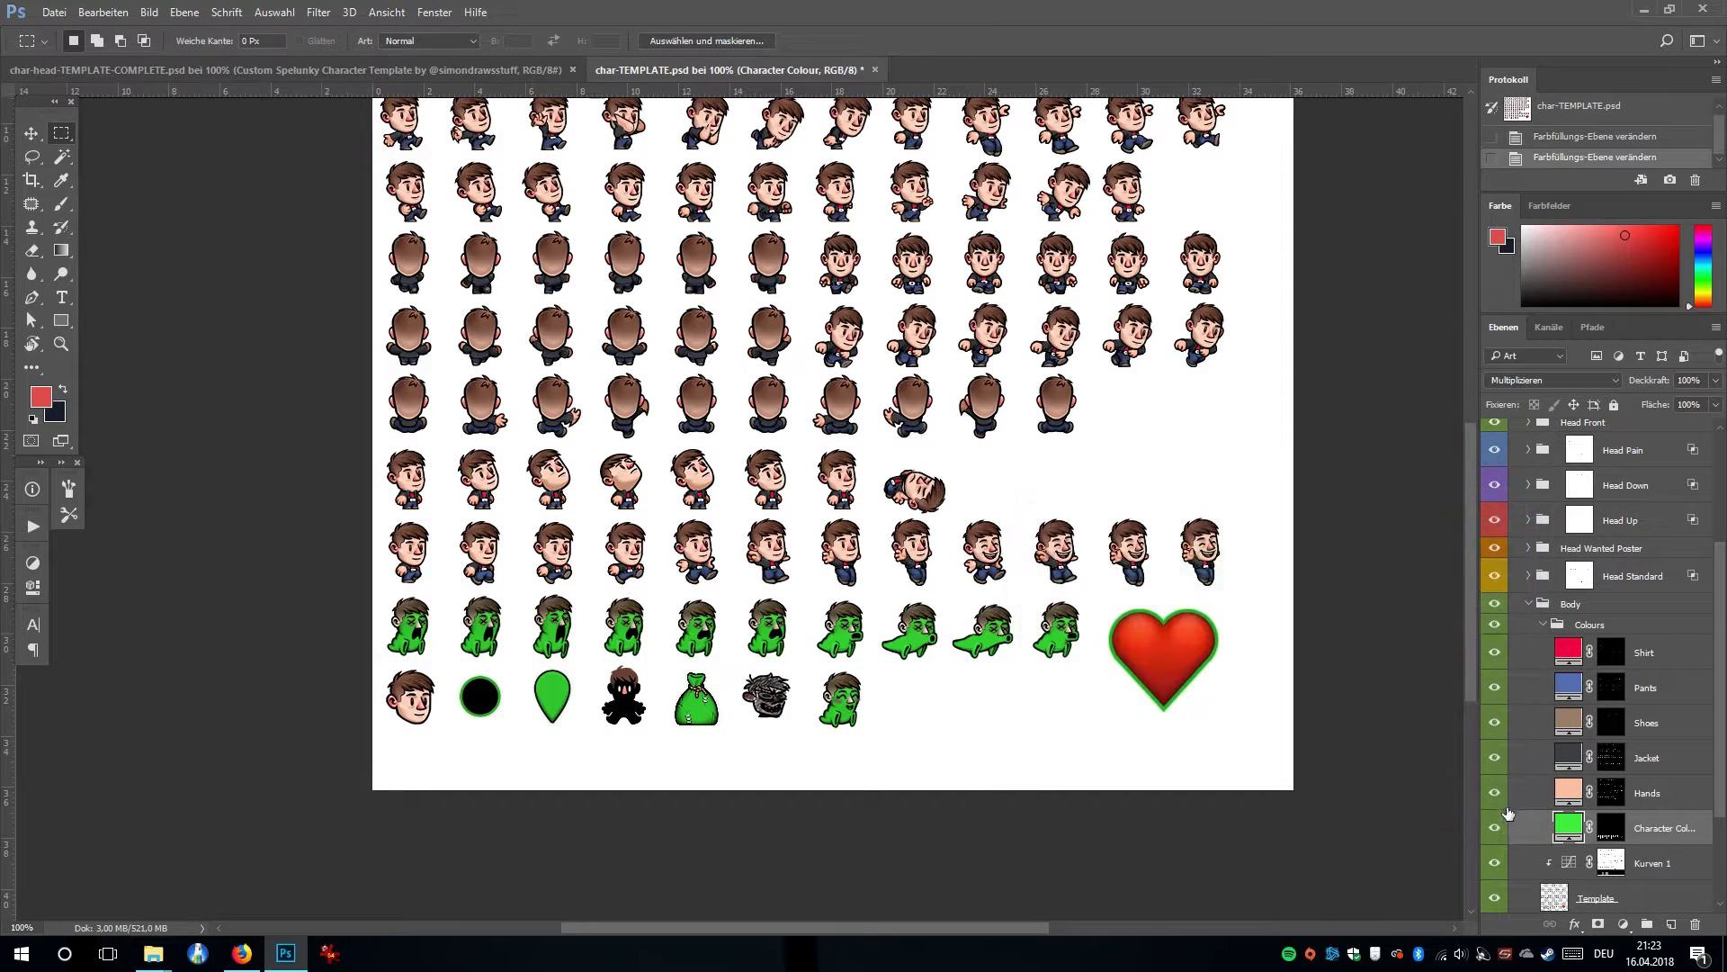
Change the Hands fill from pale peach to brown c6704e.
double_click(1572, 794)
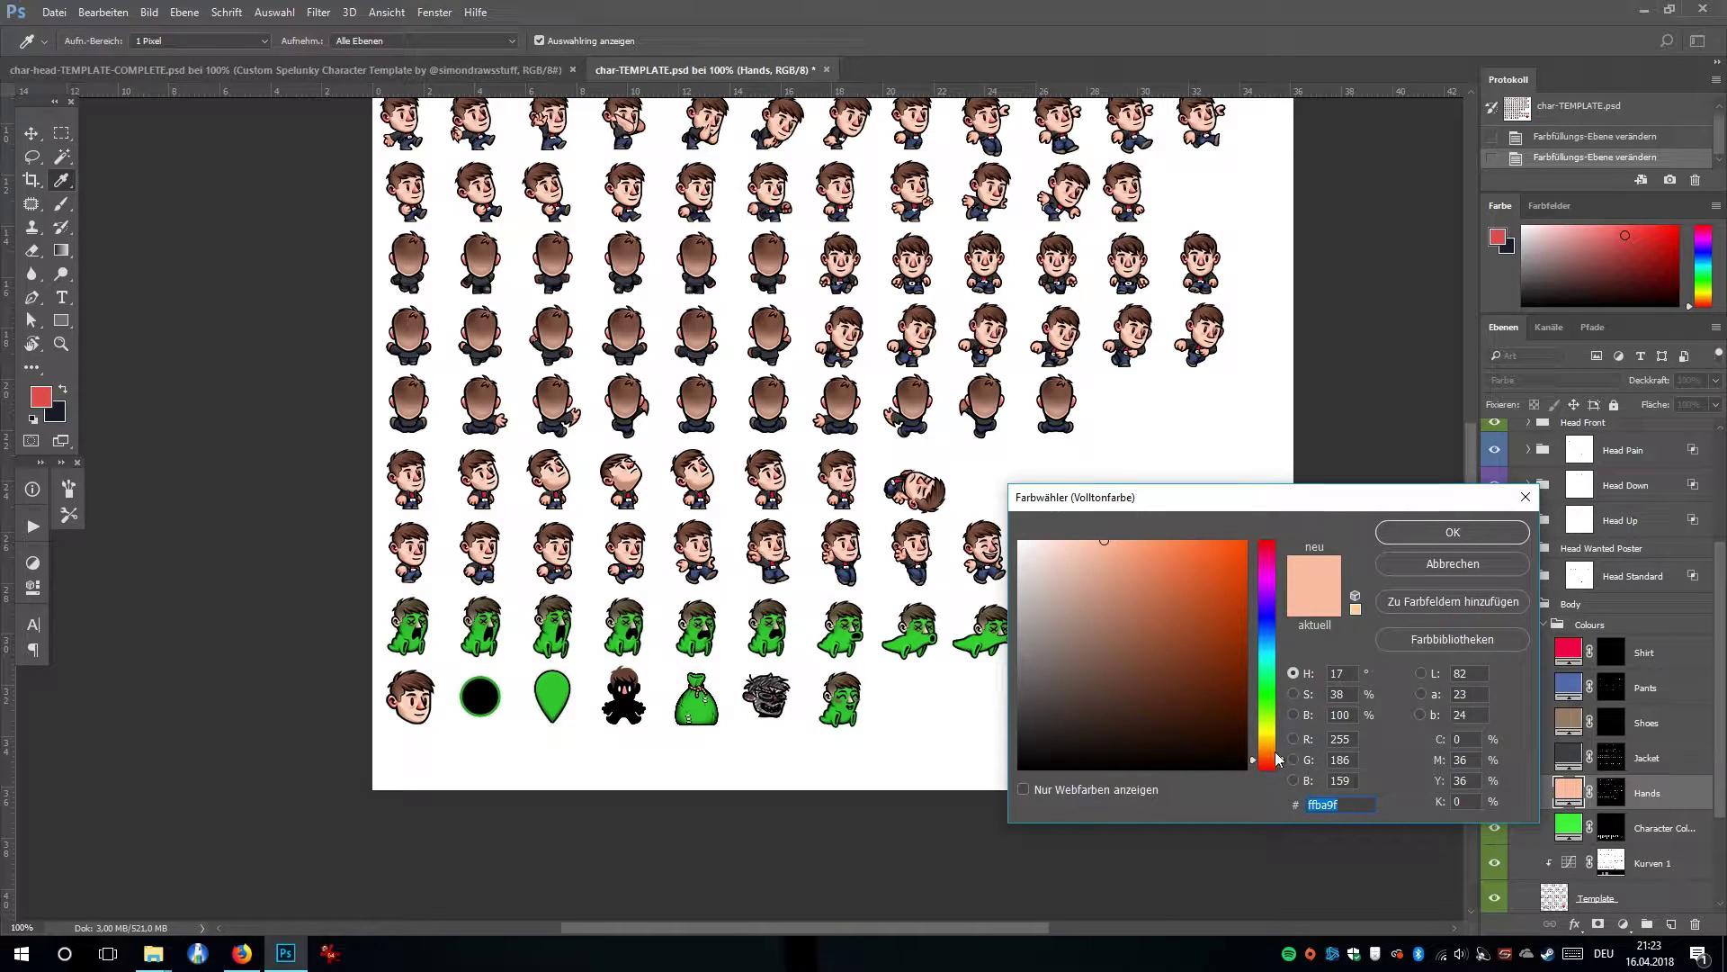
click(1157, 591)
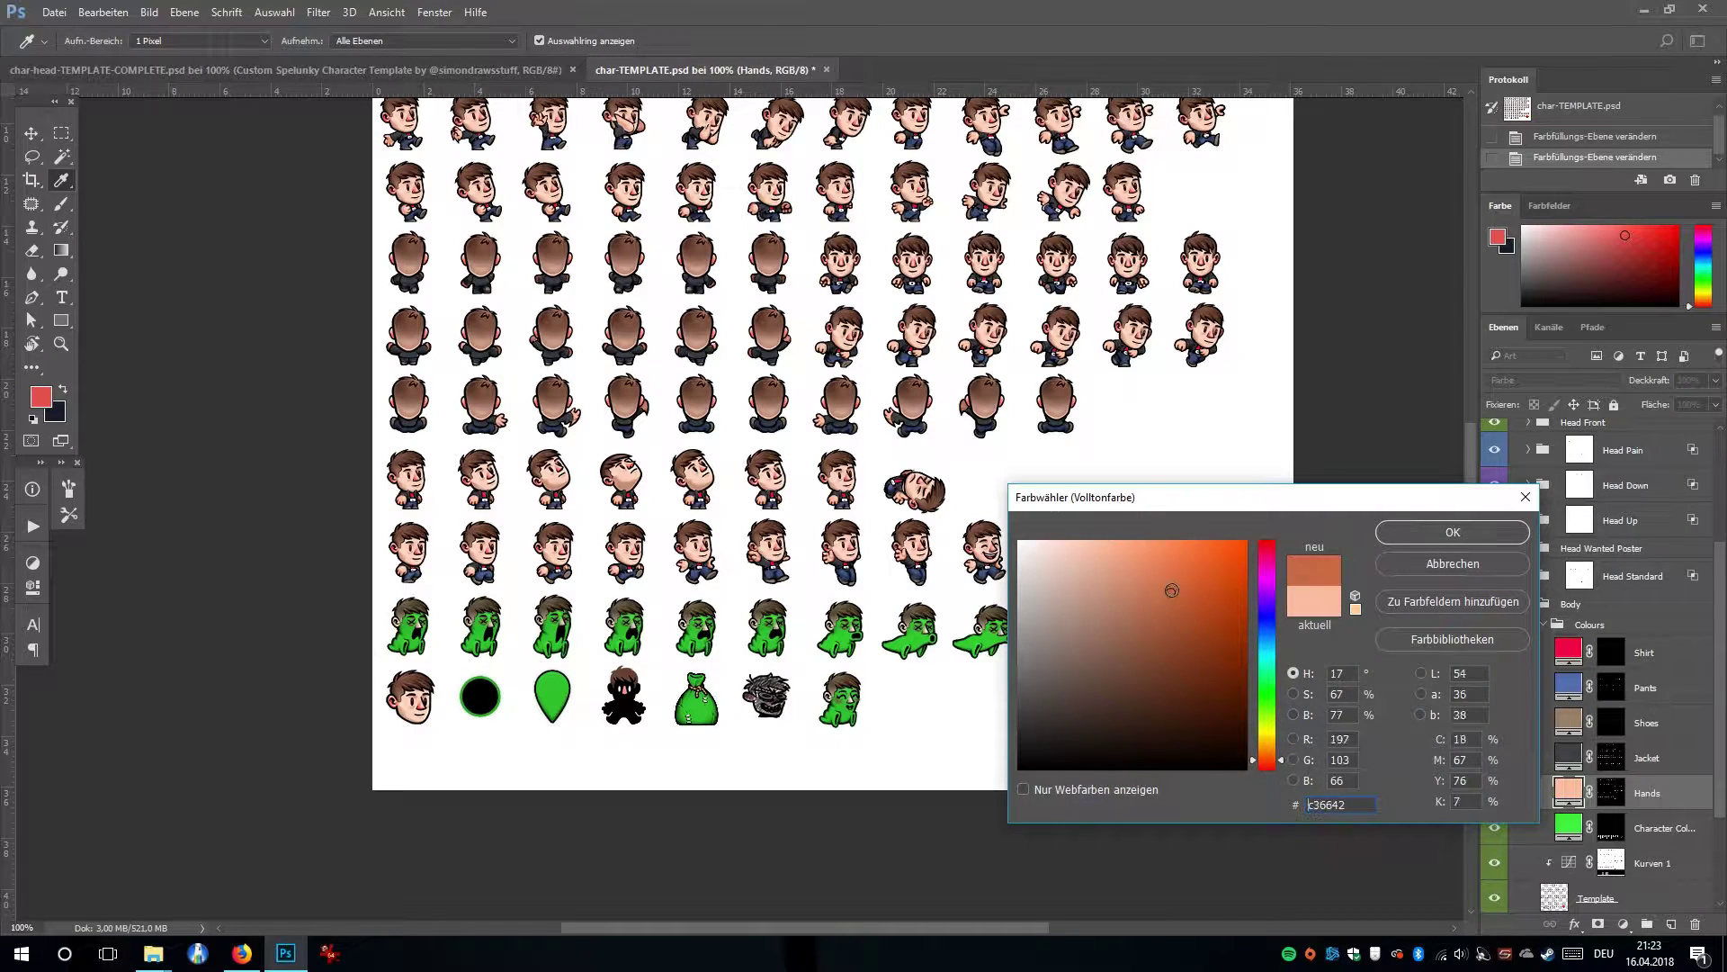
click(1434, 530)
click(1434, 535)
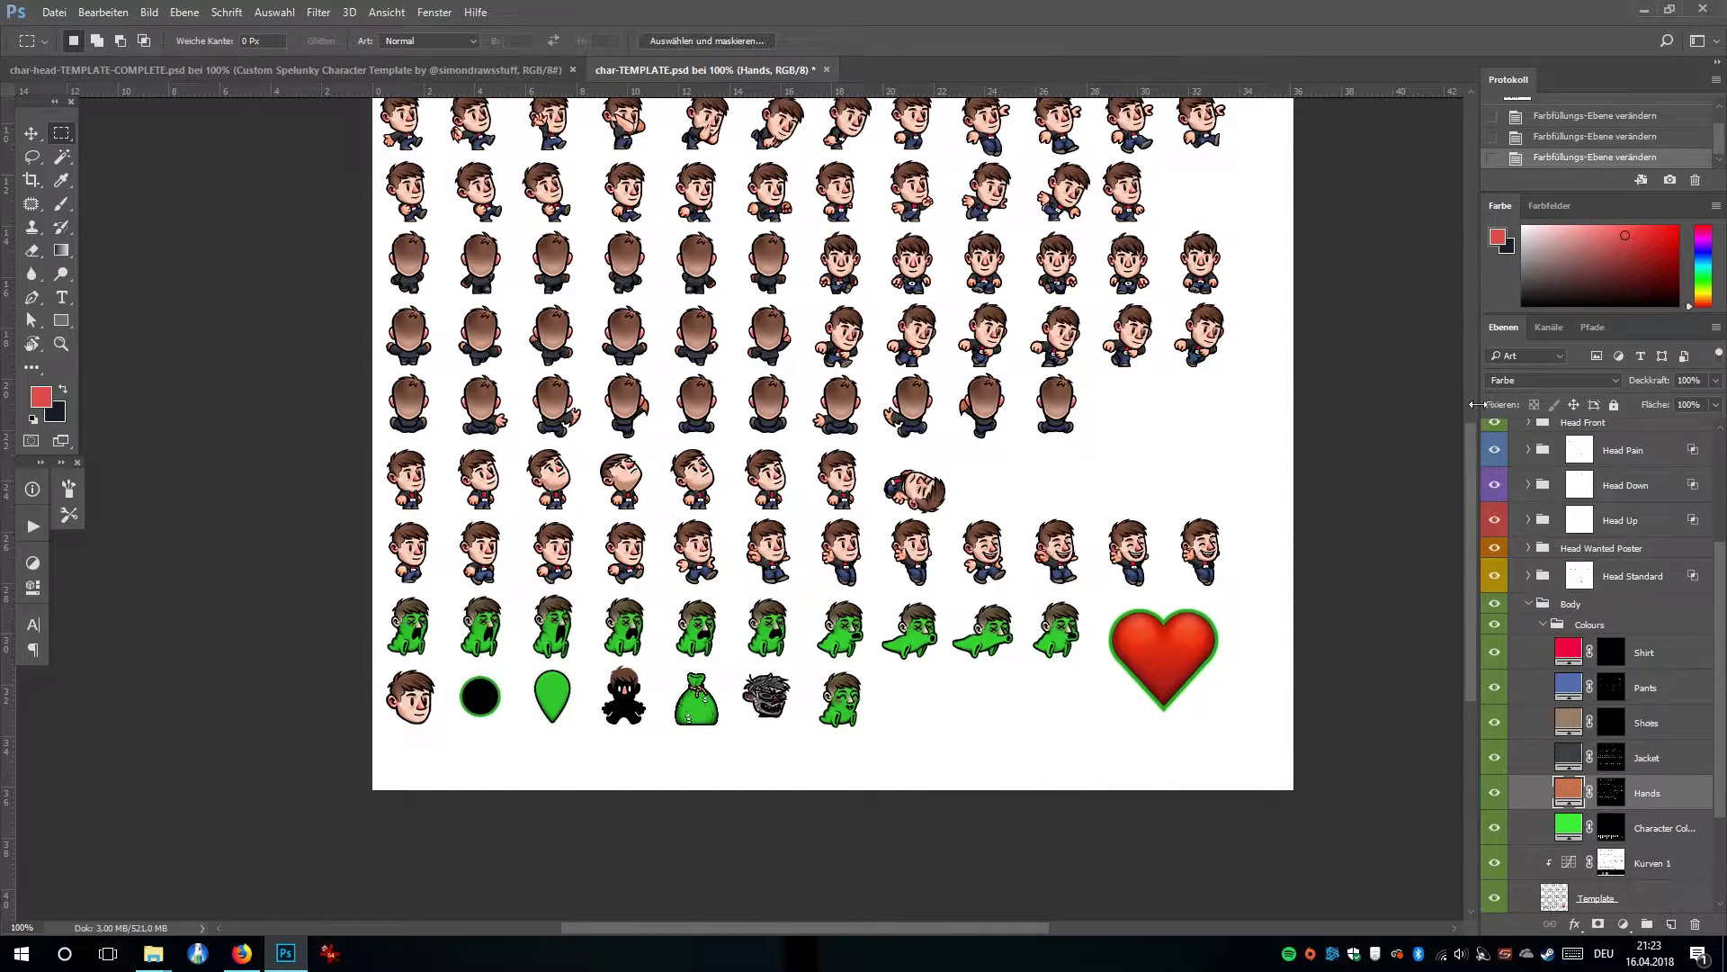
Set the Hands layer blend mode to Multiplizieren (Multiply) and inspect the shaded hands up close.
click(1544, 378)
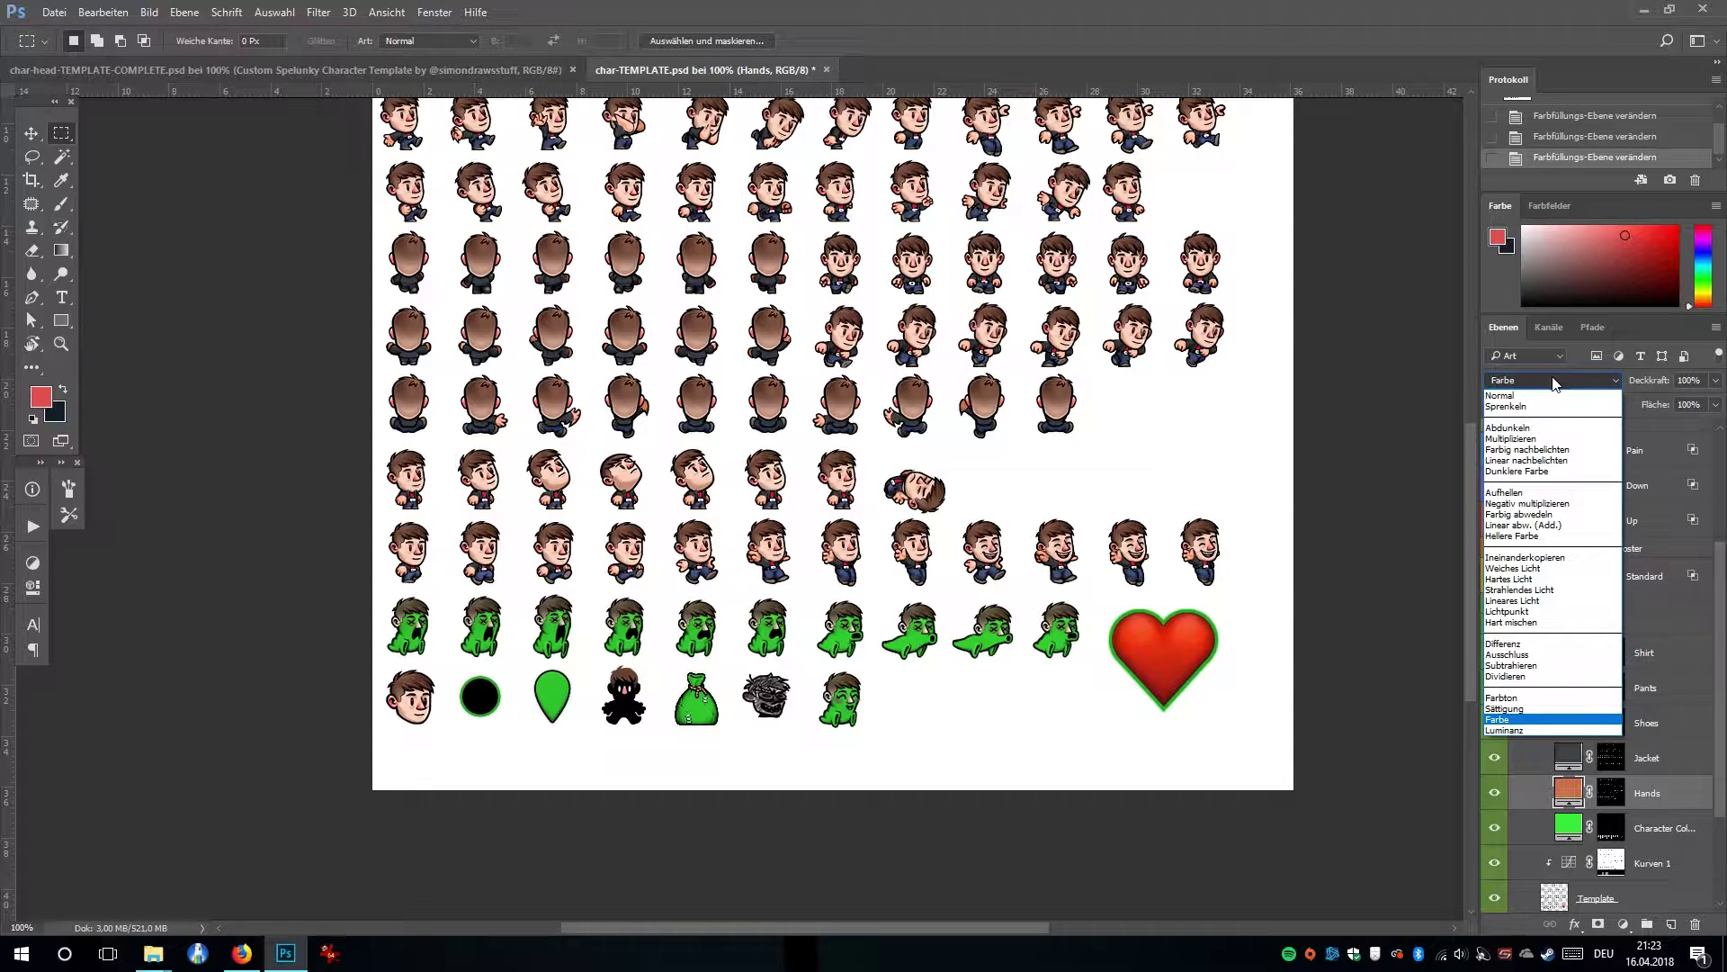
click(1560, 383)
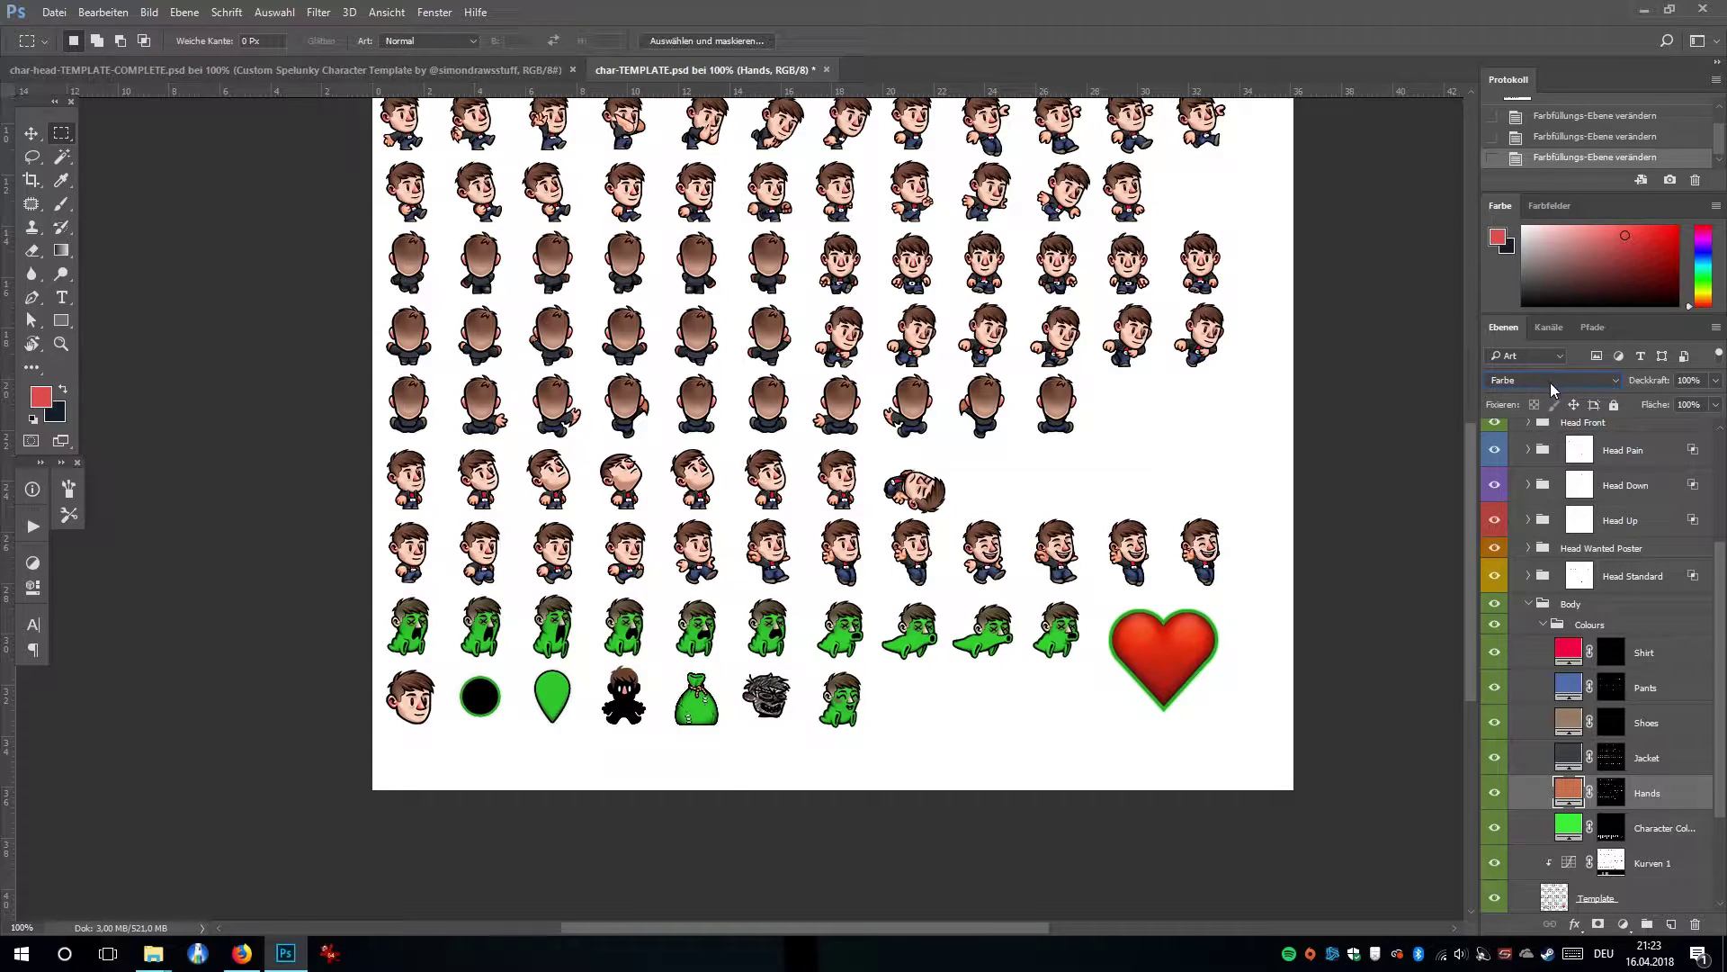
click(1549, 380)
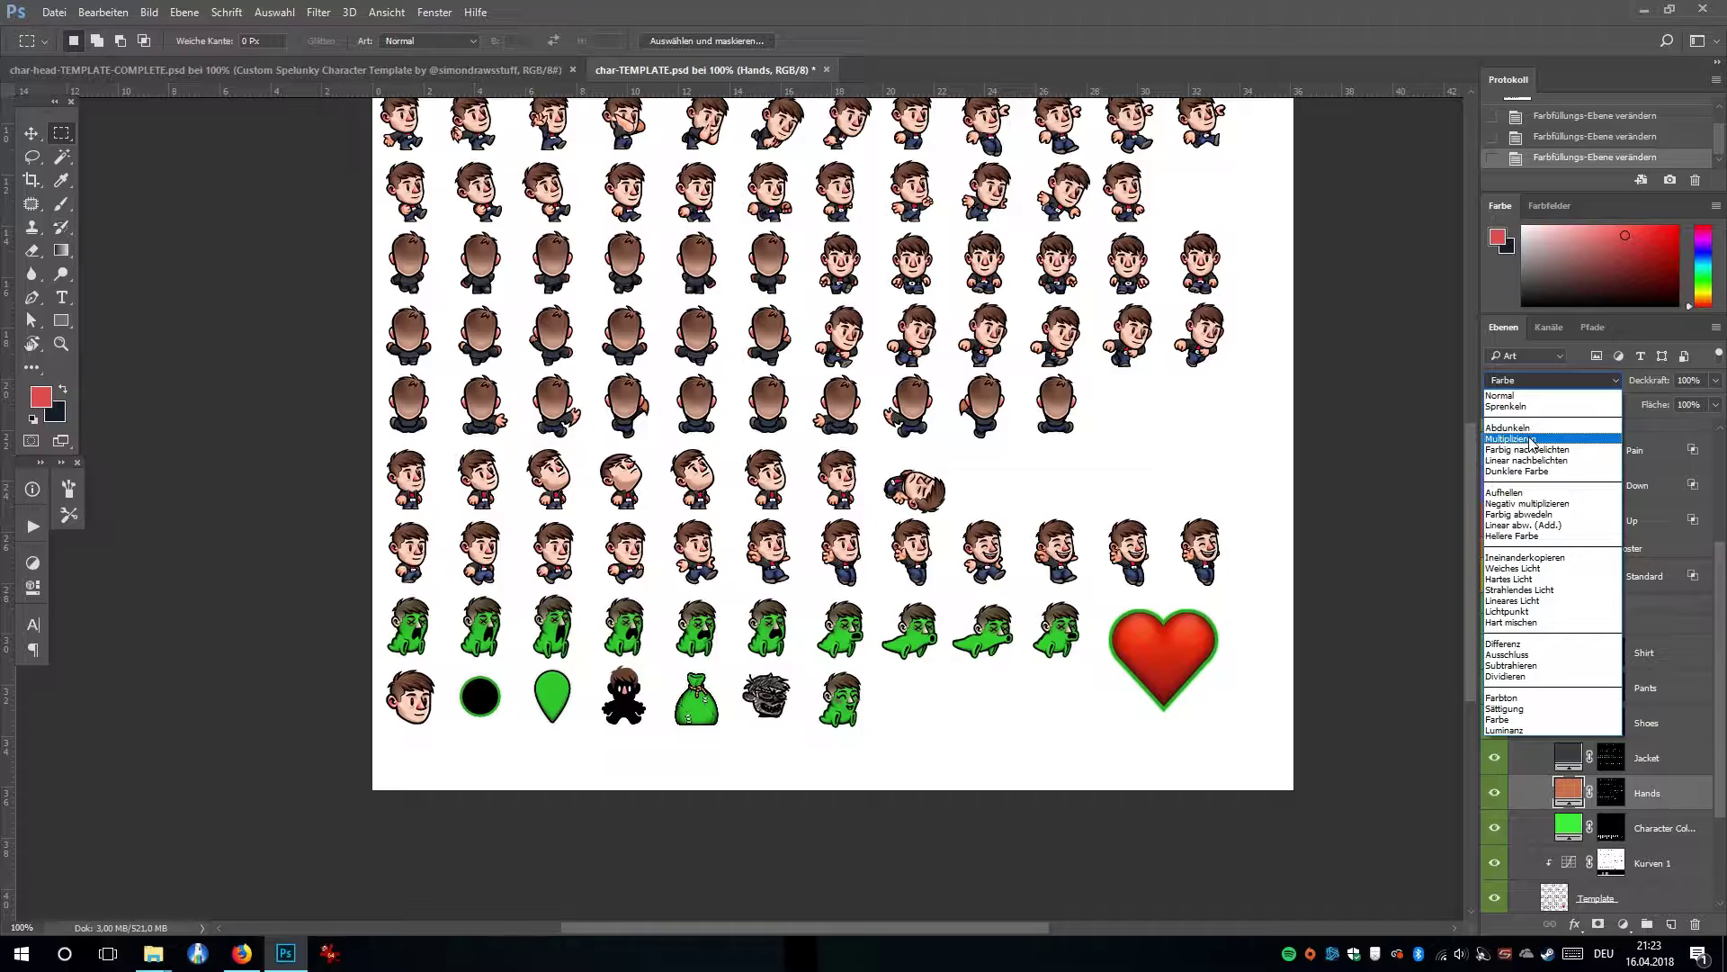
click(1532, 441)
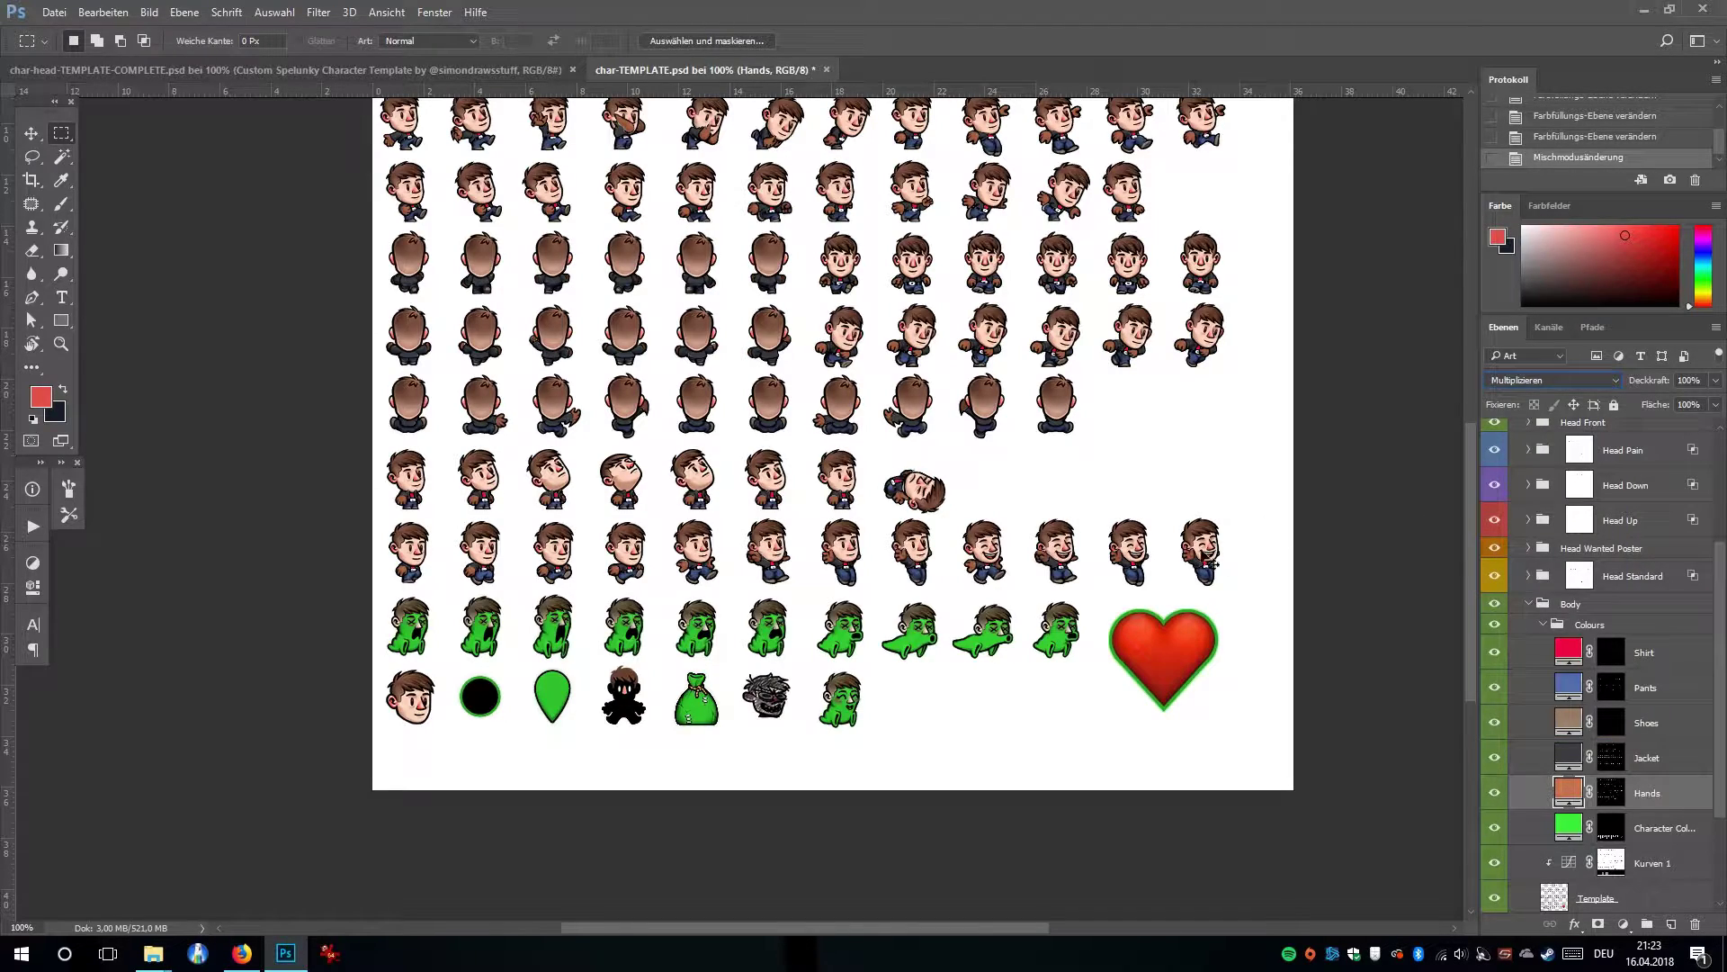
key(ctrl+plus)
key(ctrl+plus)
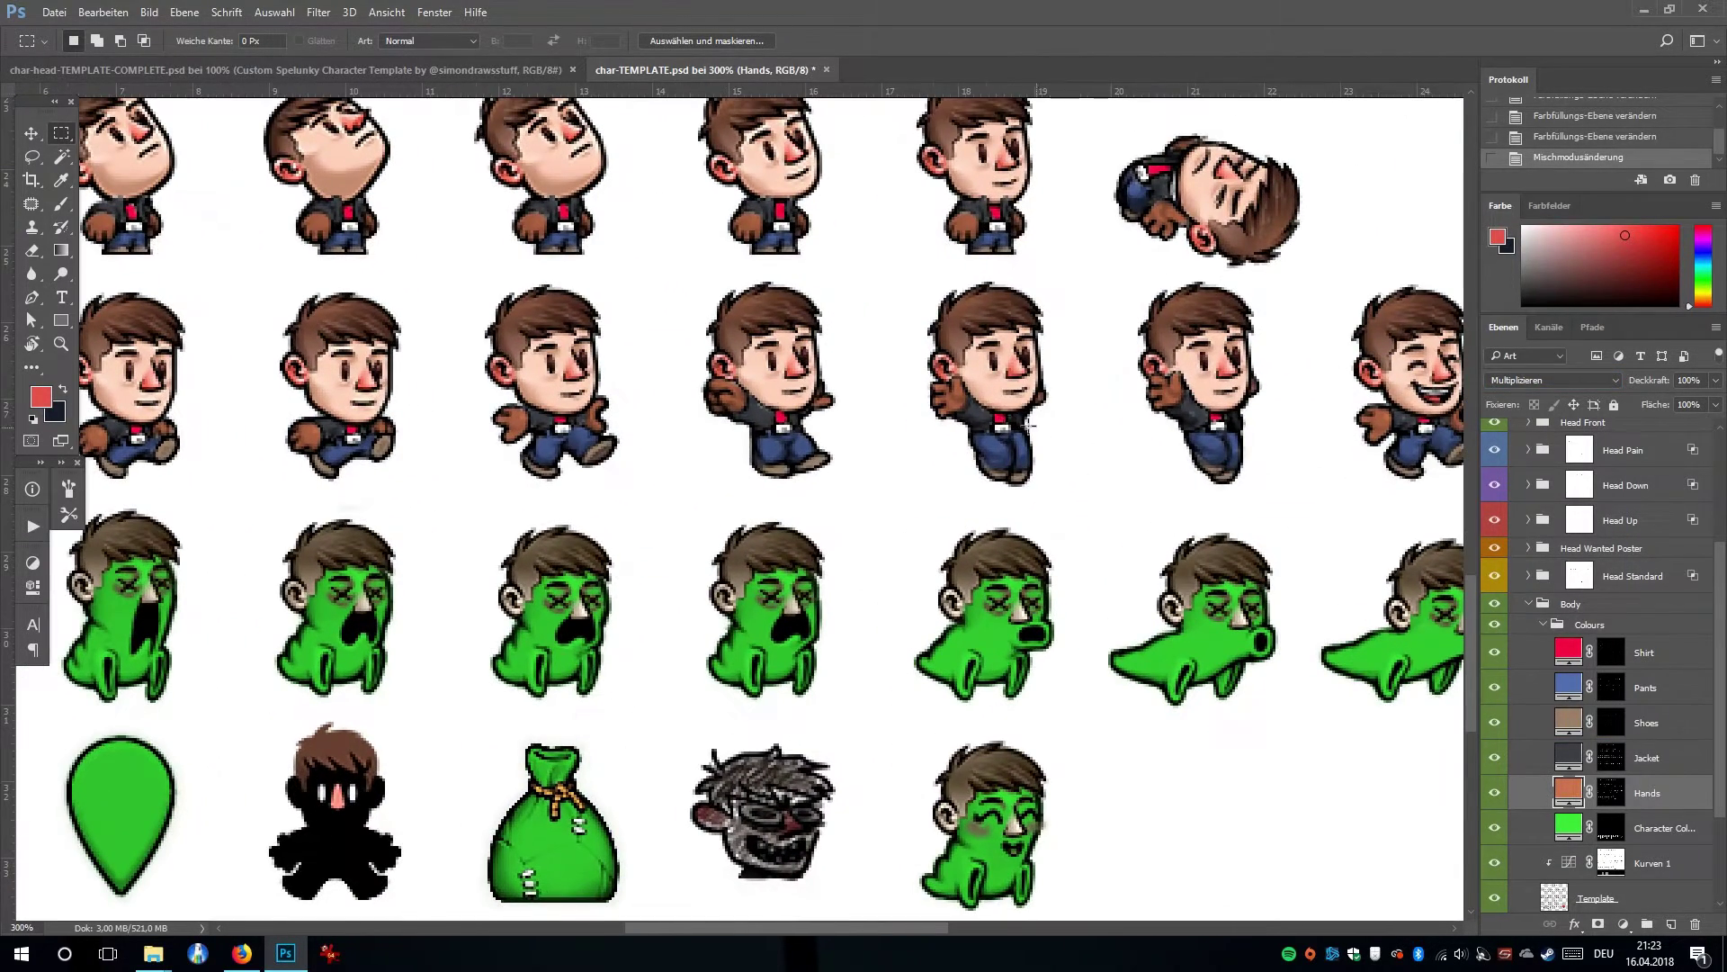
scroll(1021, 571, right, 3)
scroll(1021, 570, up, 1)
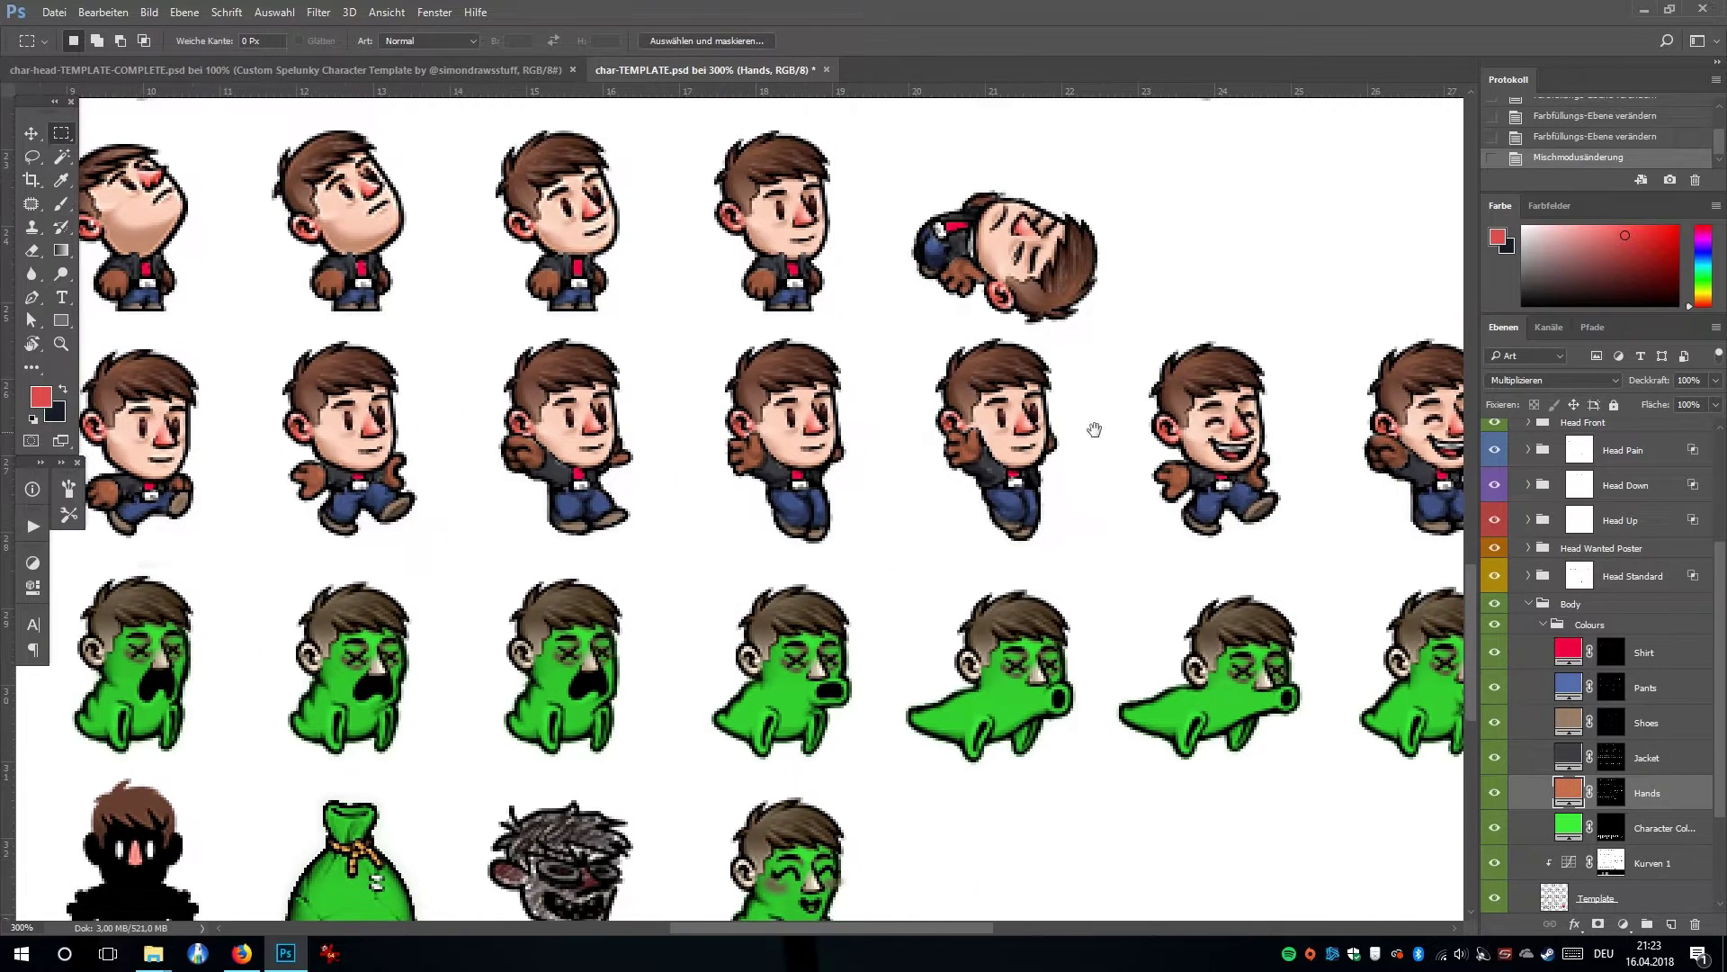
scroll(1201, 621, right, 5)
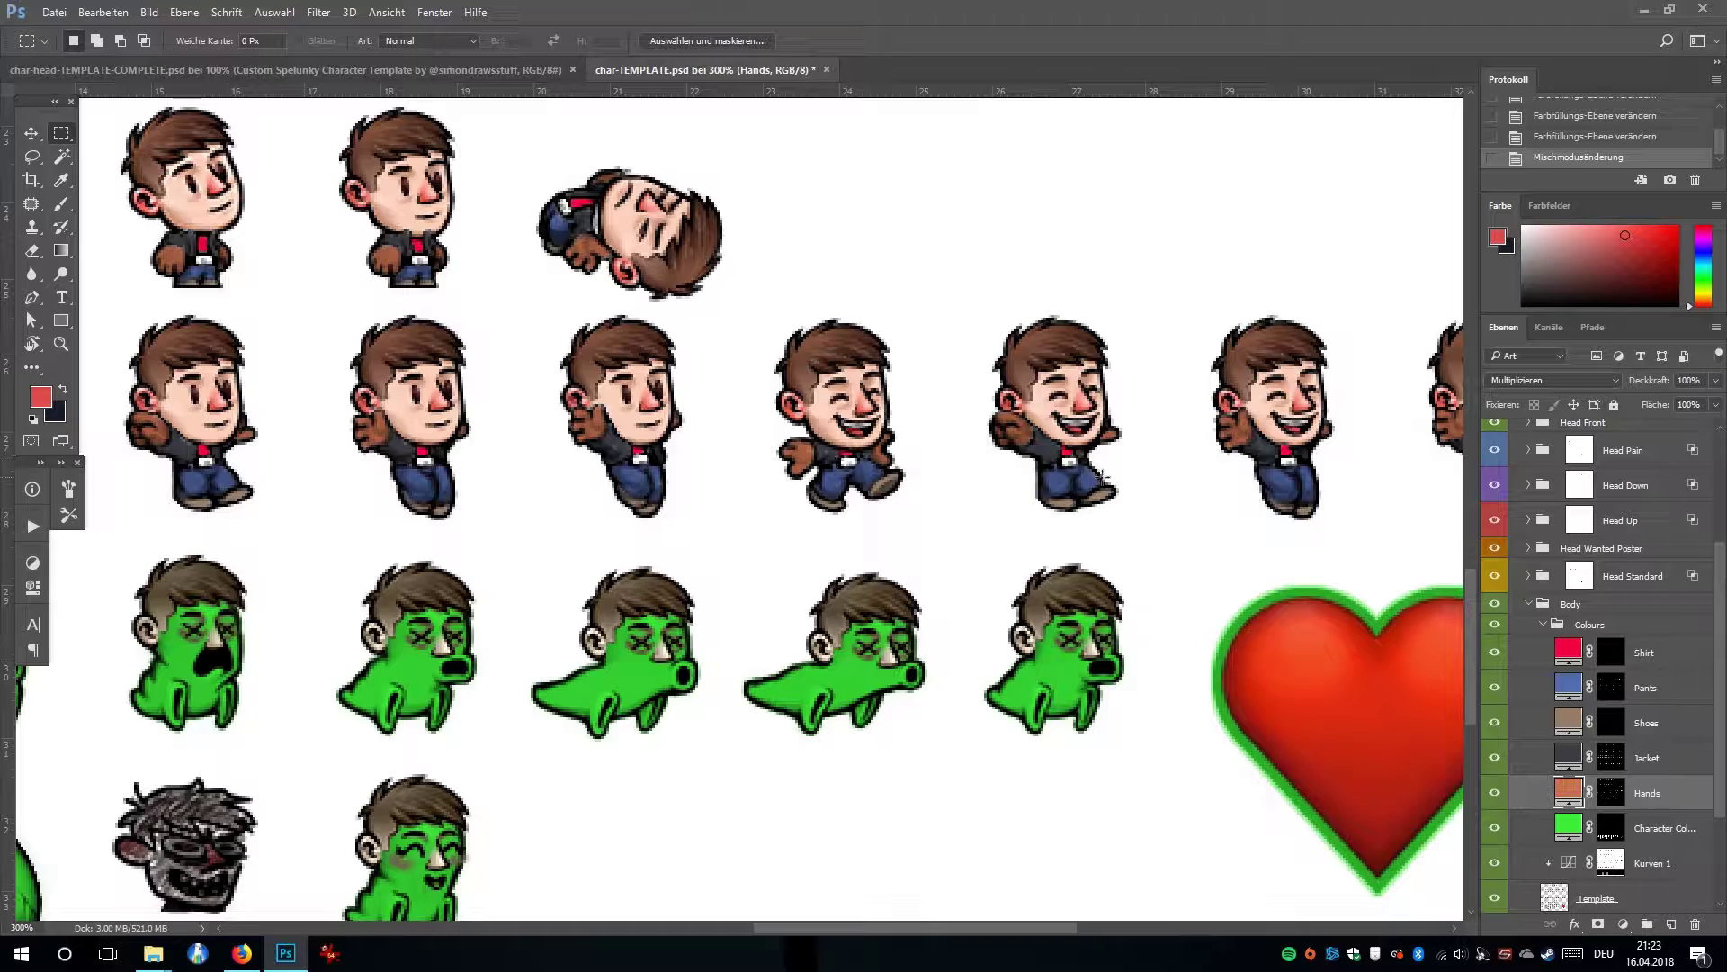
key(ctrl+minus)
key(ctrl+minus)
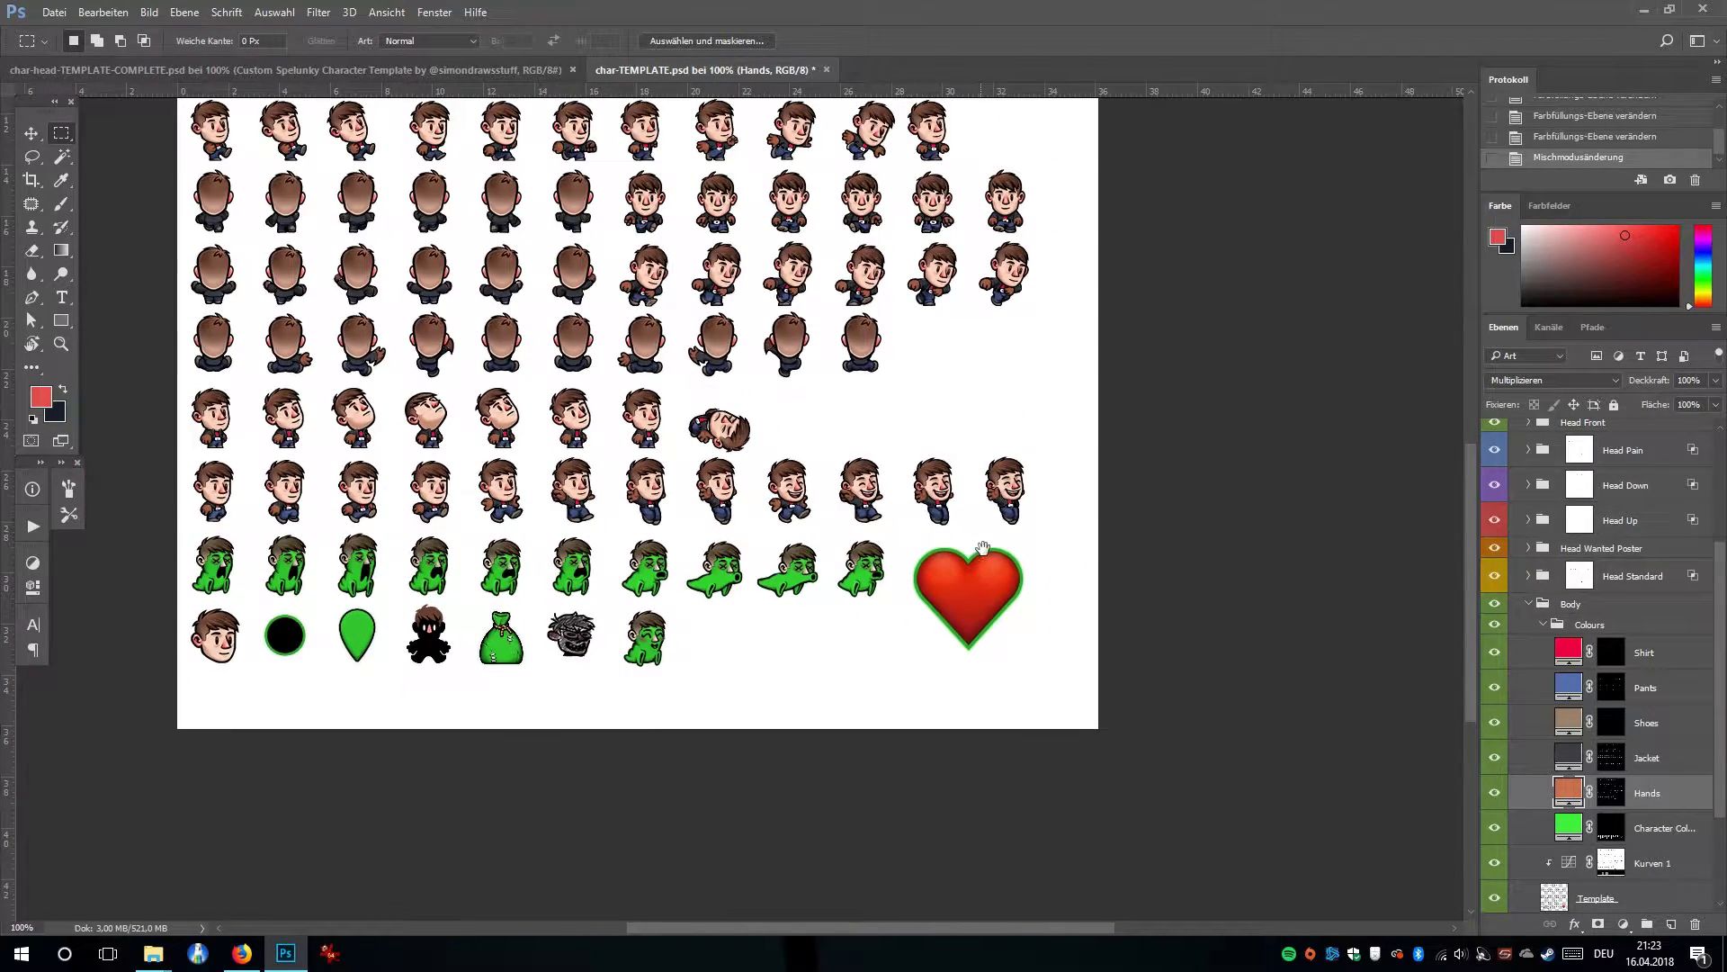
drag(982, 547, 1090, 623)
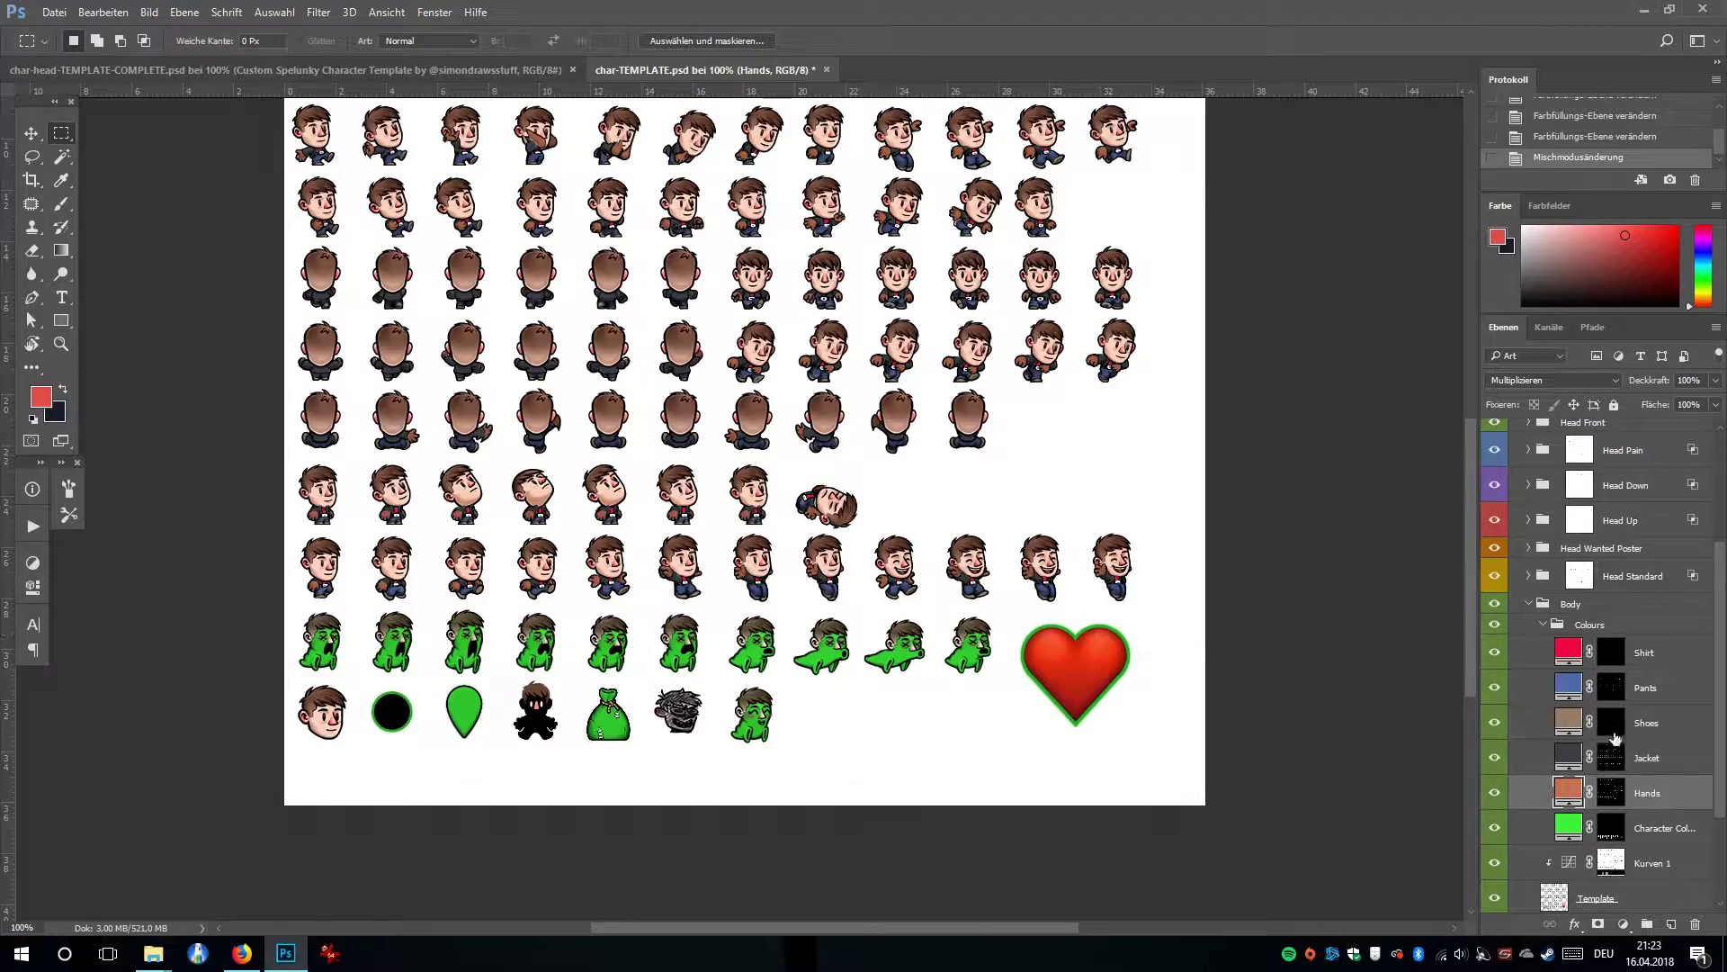
Change the Jacket fill colour to light blue #759bdf.
key(ctrl+plus)
scroll(1095, 460, up, 3)
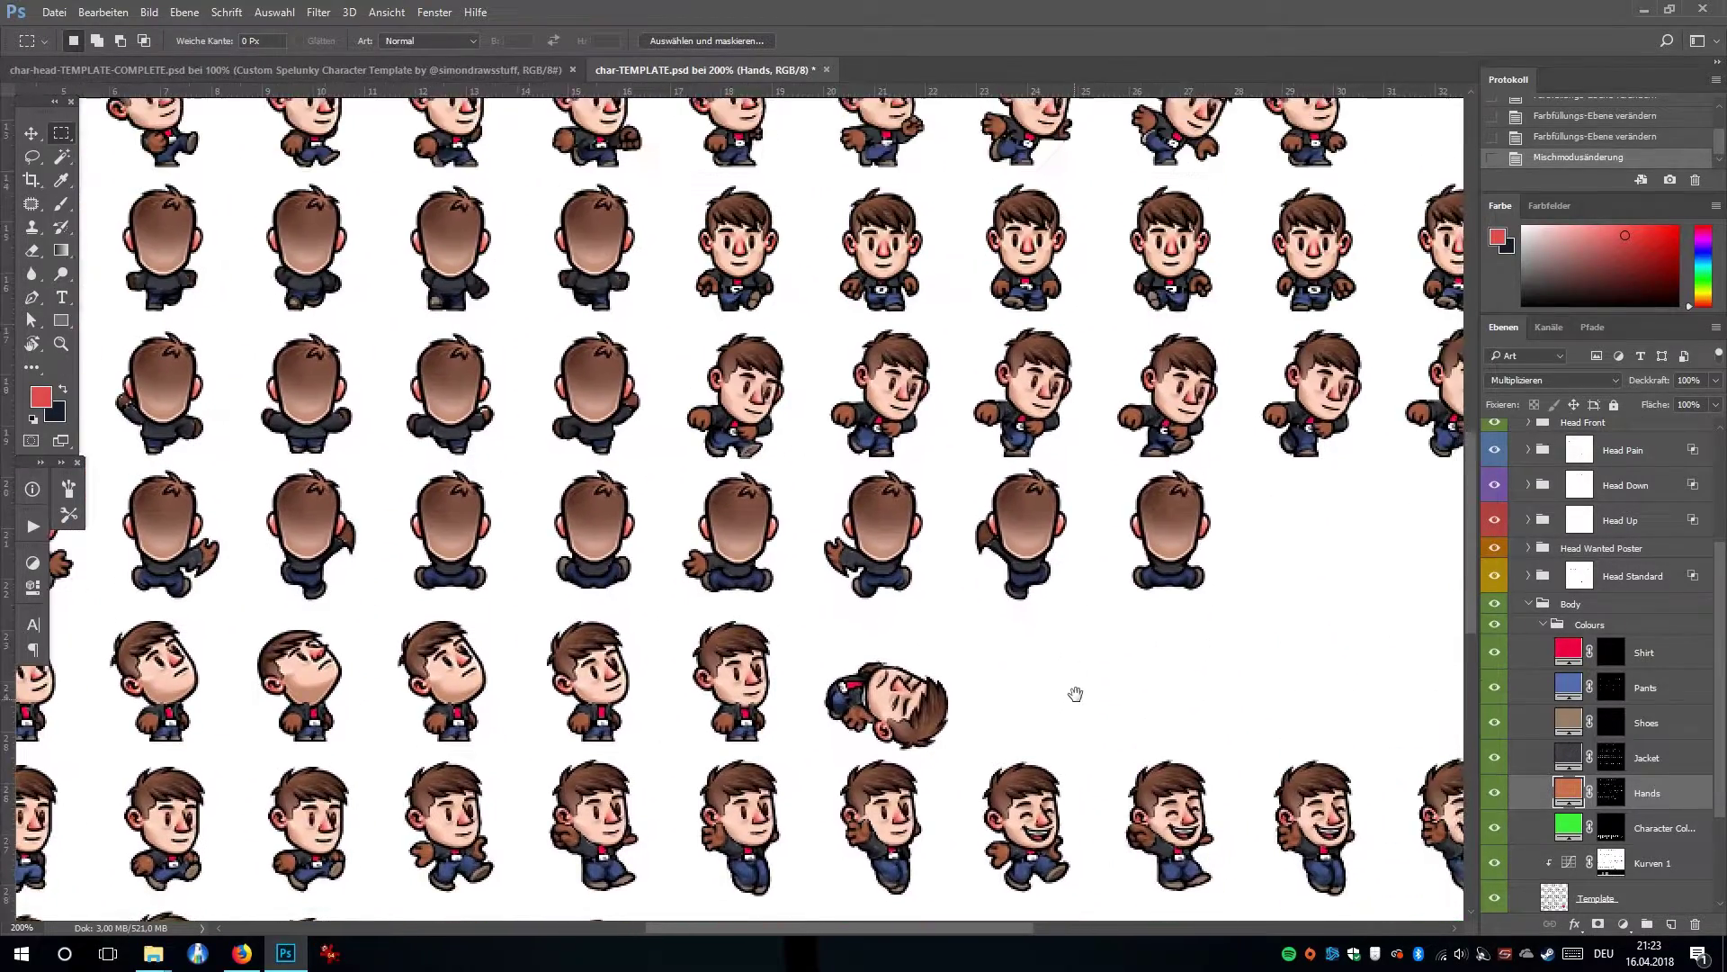
key(ctrl+minus)
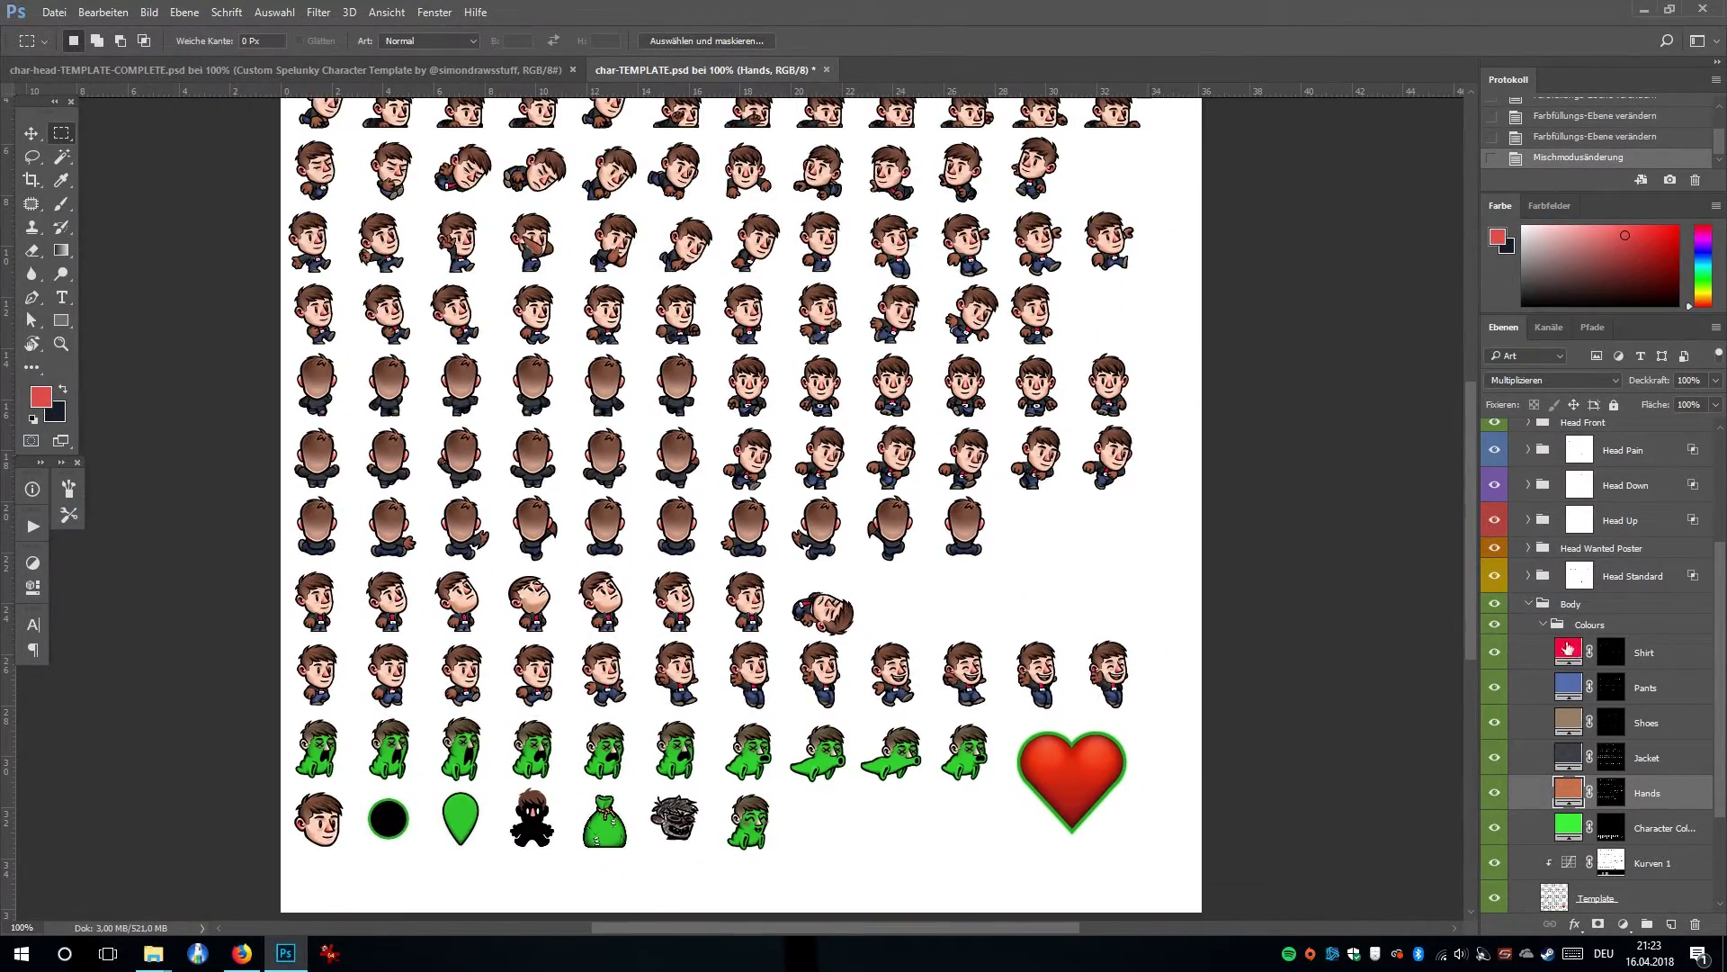
double_click(1561, 754)
mouse_move(1160, 584)
mouse_down()
mouse_move(1095, 563)
mouse_move(1178, 555)
mouse_up()
click(1452, 532)
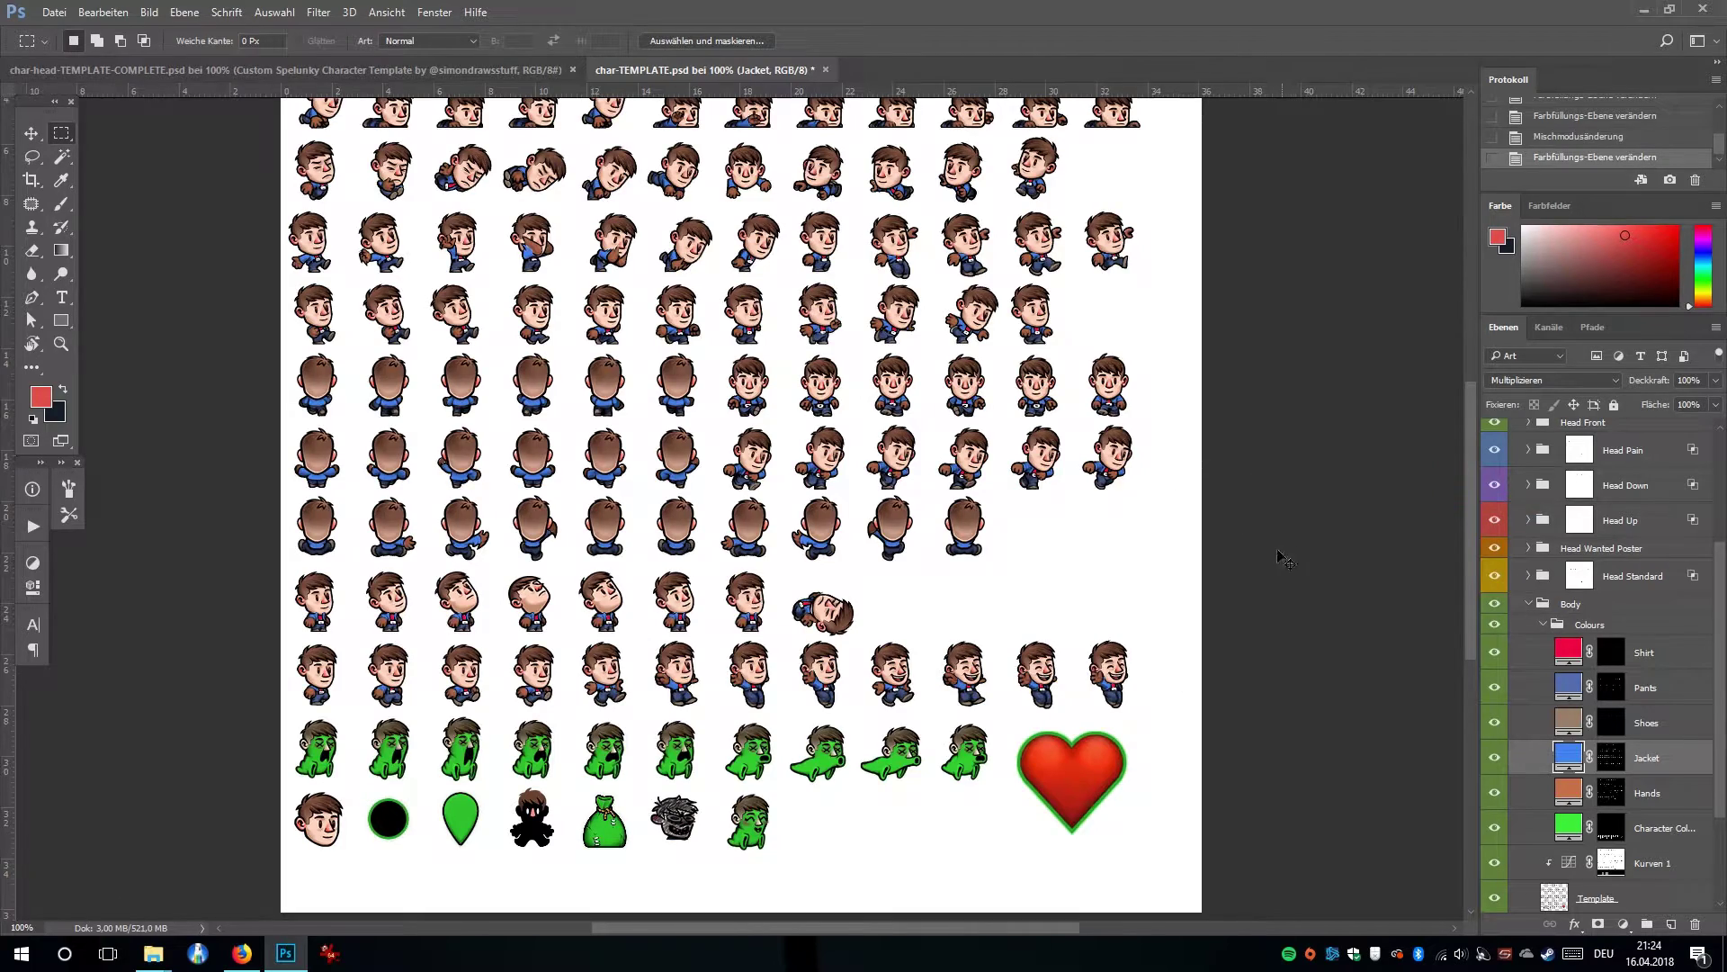
Check the blue jackets up close and load the Jacket mask as a selection.
key(ctrl+plus)
scroll(1242, 570, up, 1)
scroll(1095, 705, right, 1)
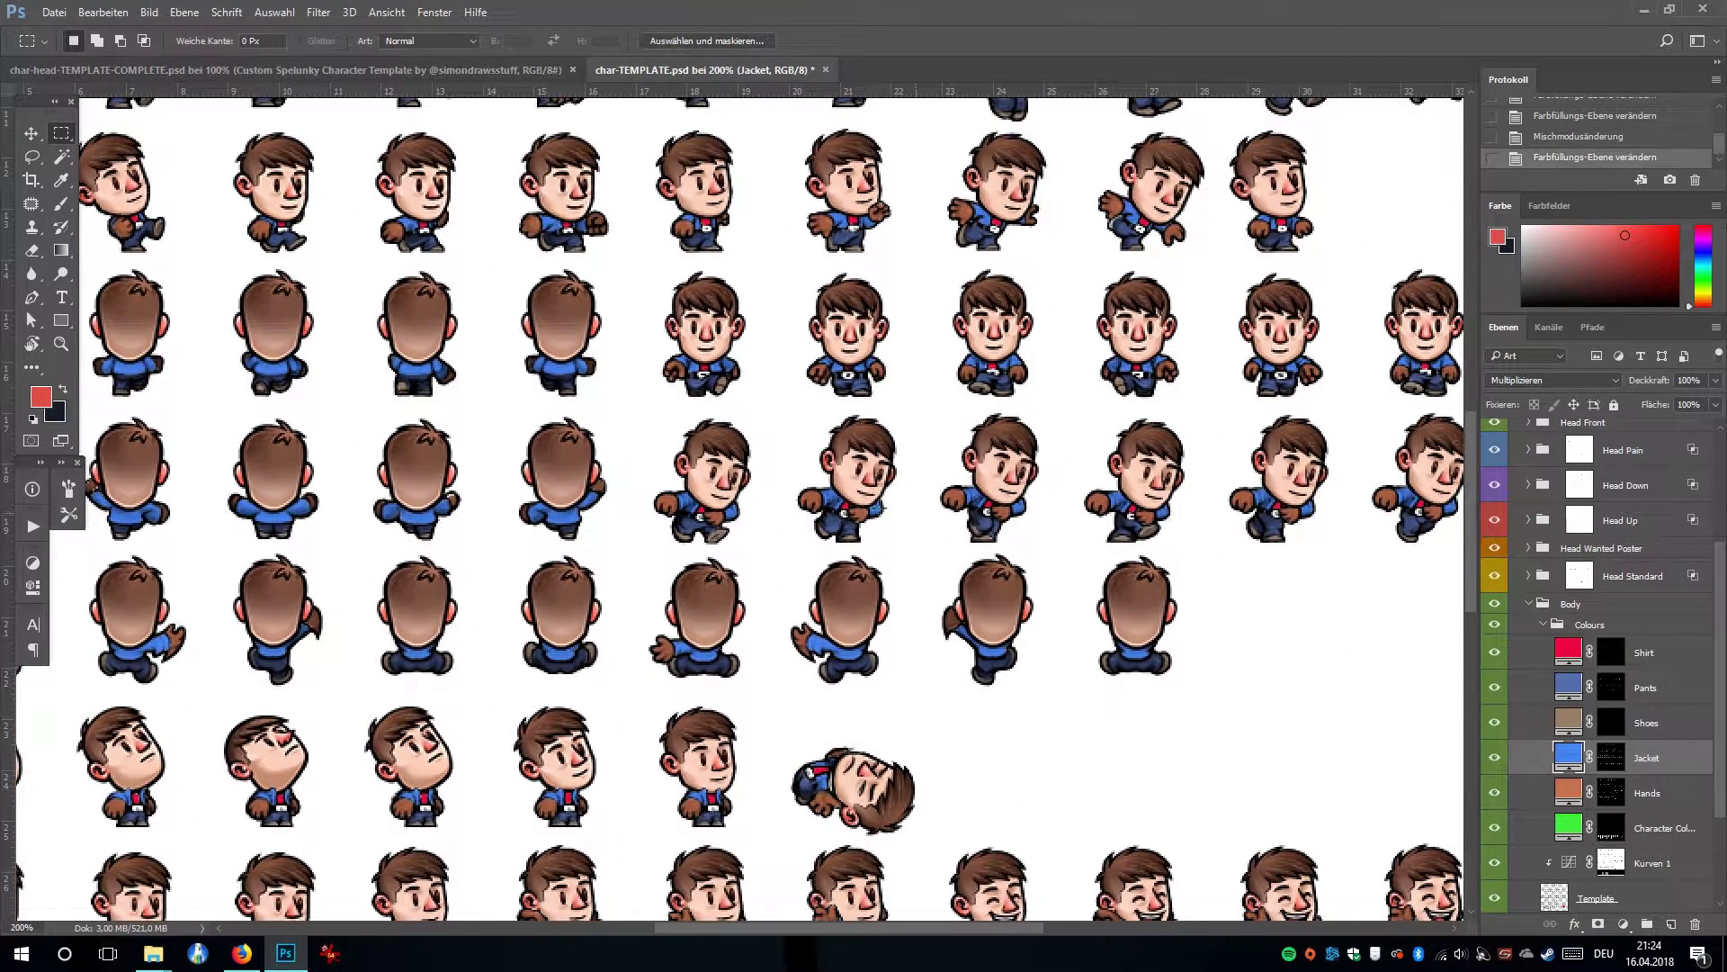
ctrl+click(1615, 763)
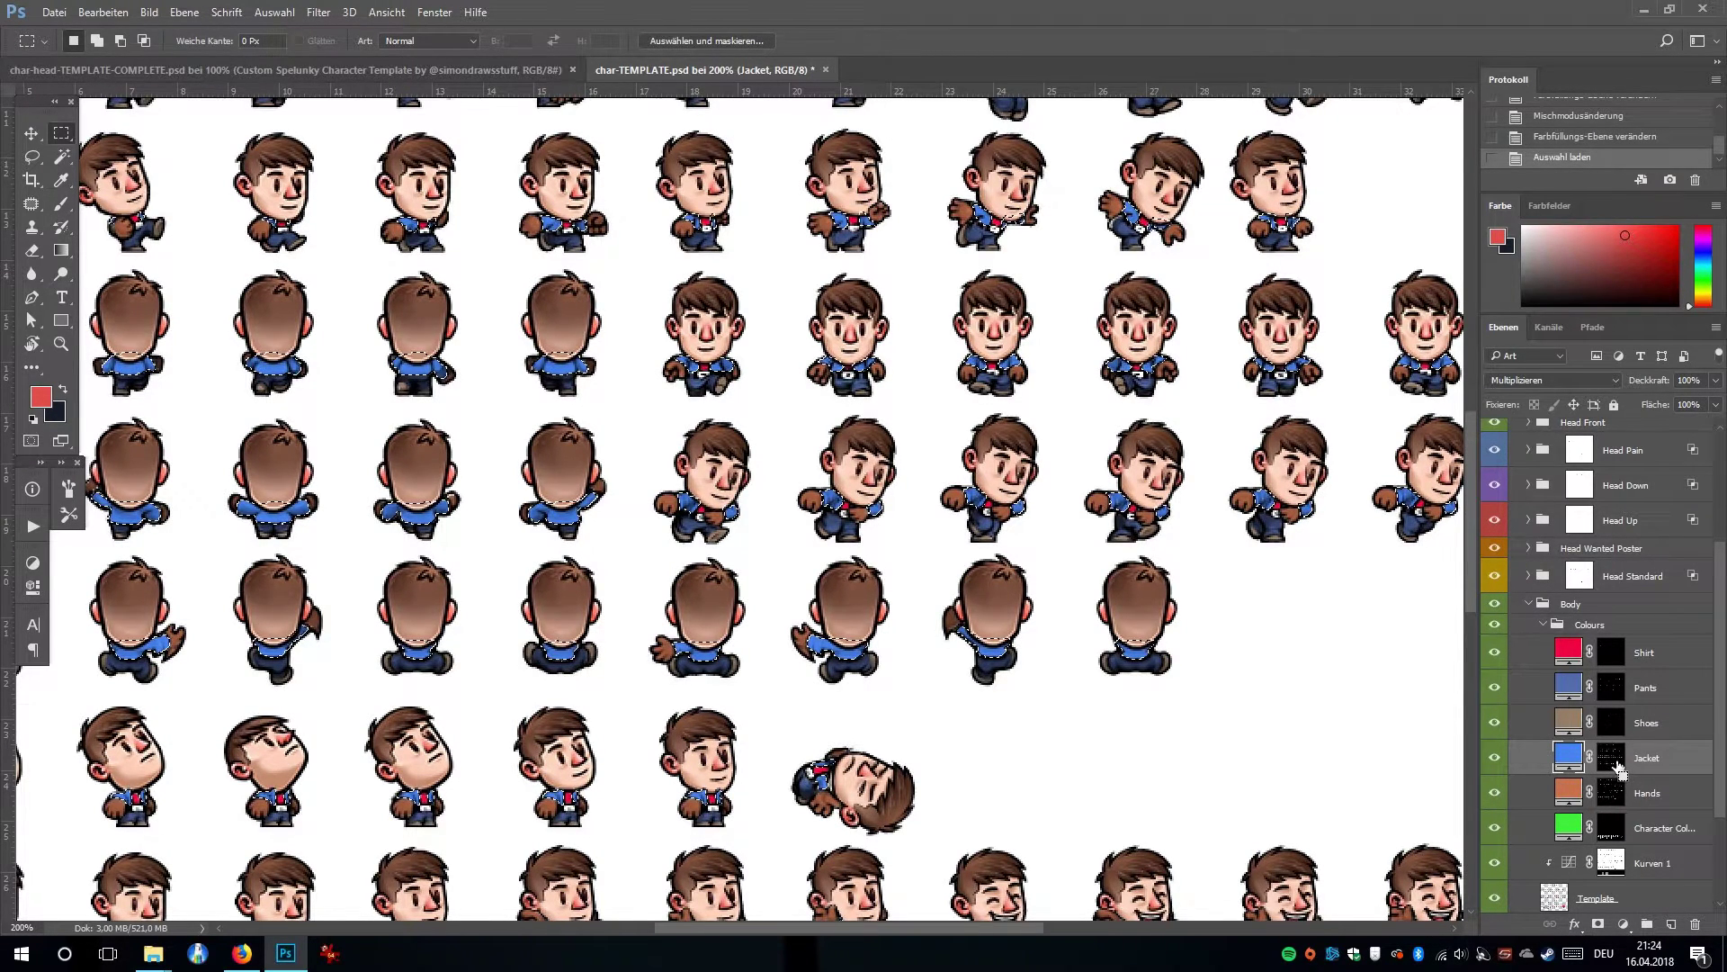
ctrl+click(1617, 765)
ctrl+click(1617, 765)
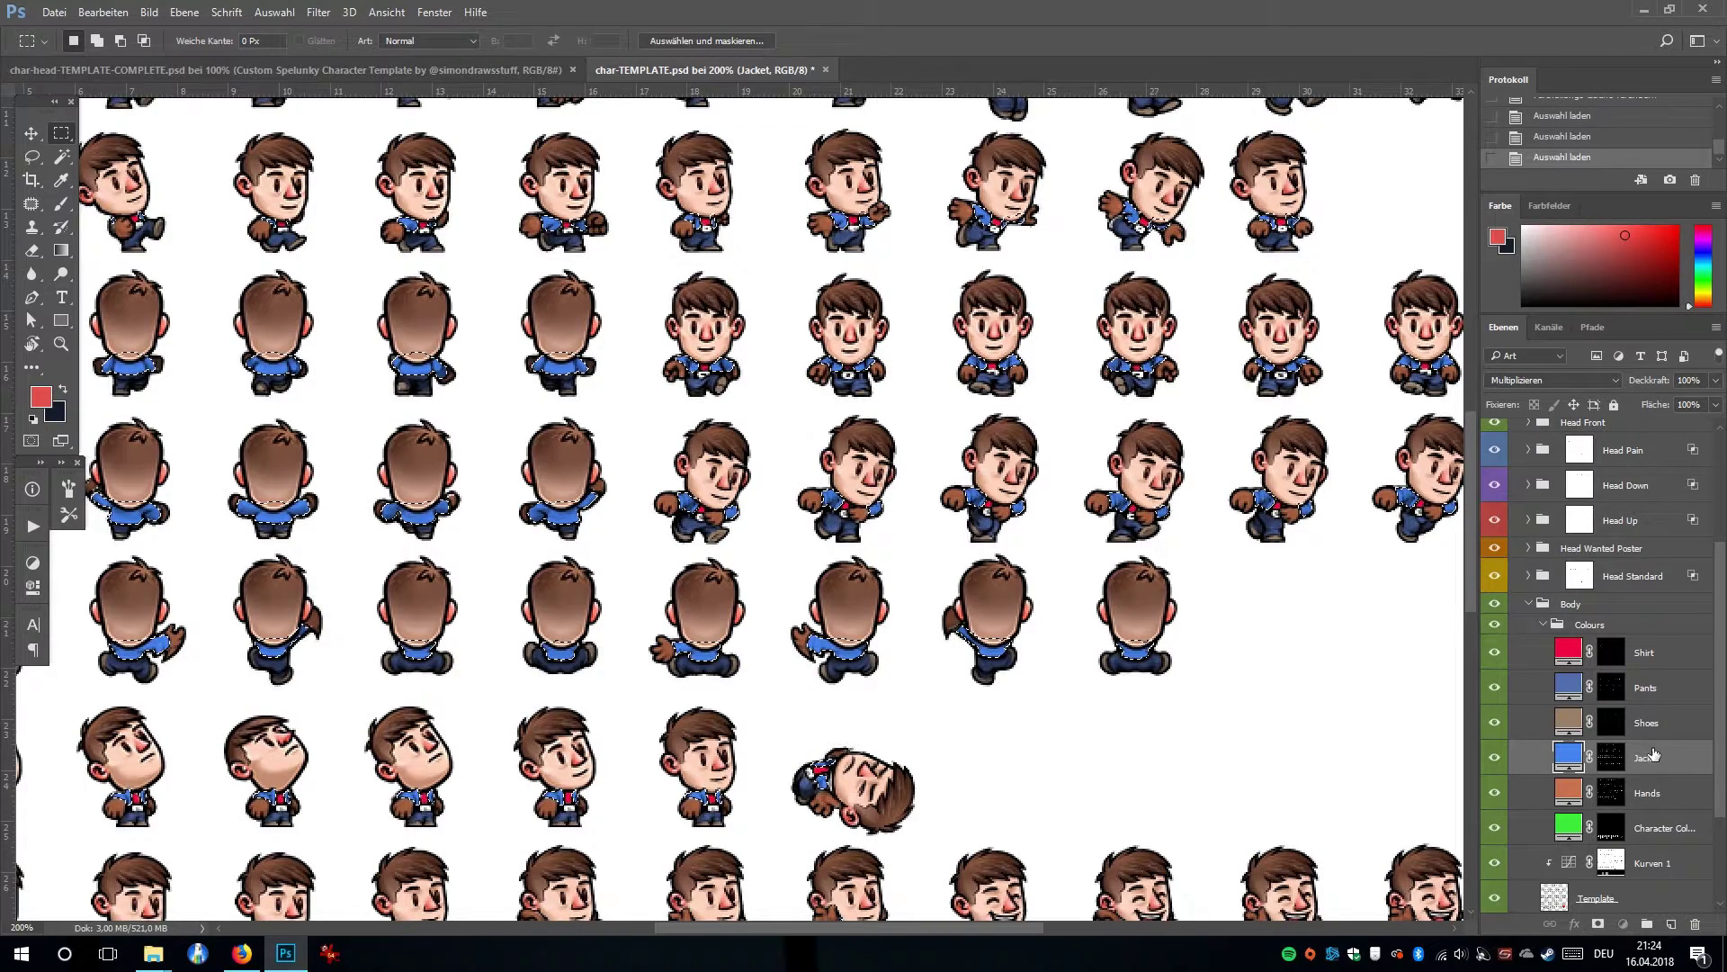
key(alt+bracketright)
key(alt+bracketright)
key(alt+bracketright)
key(alt+bracketright)
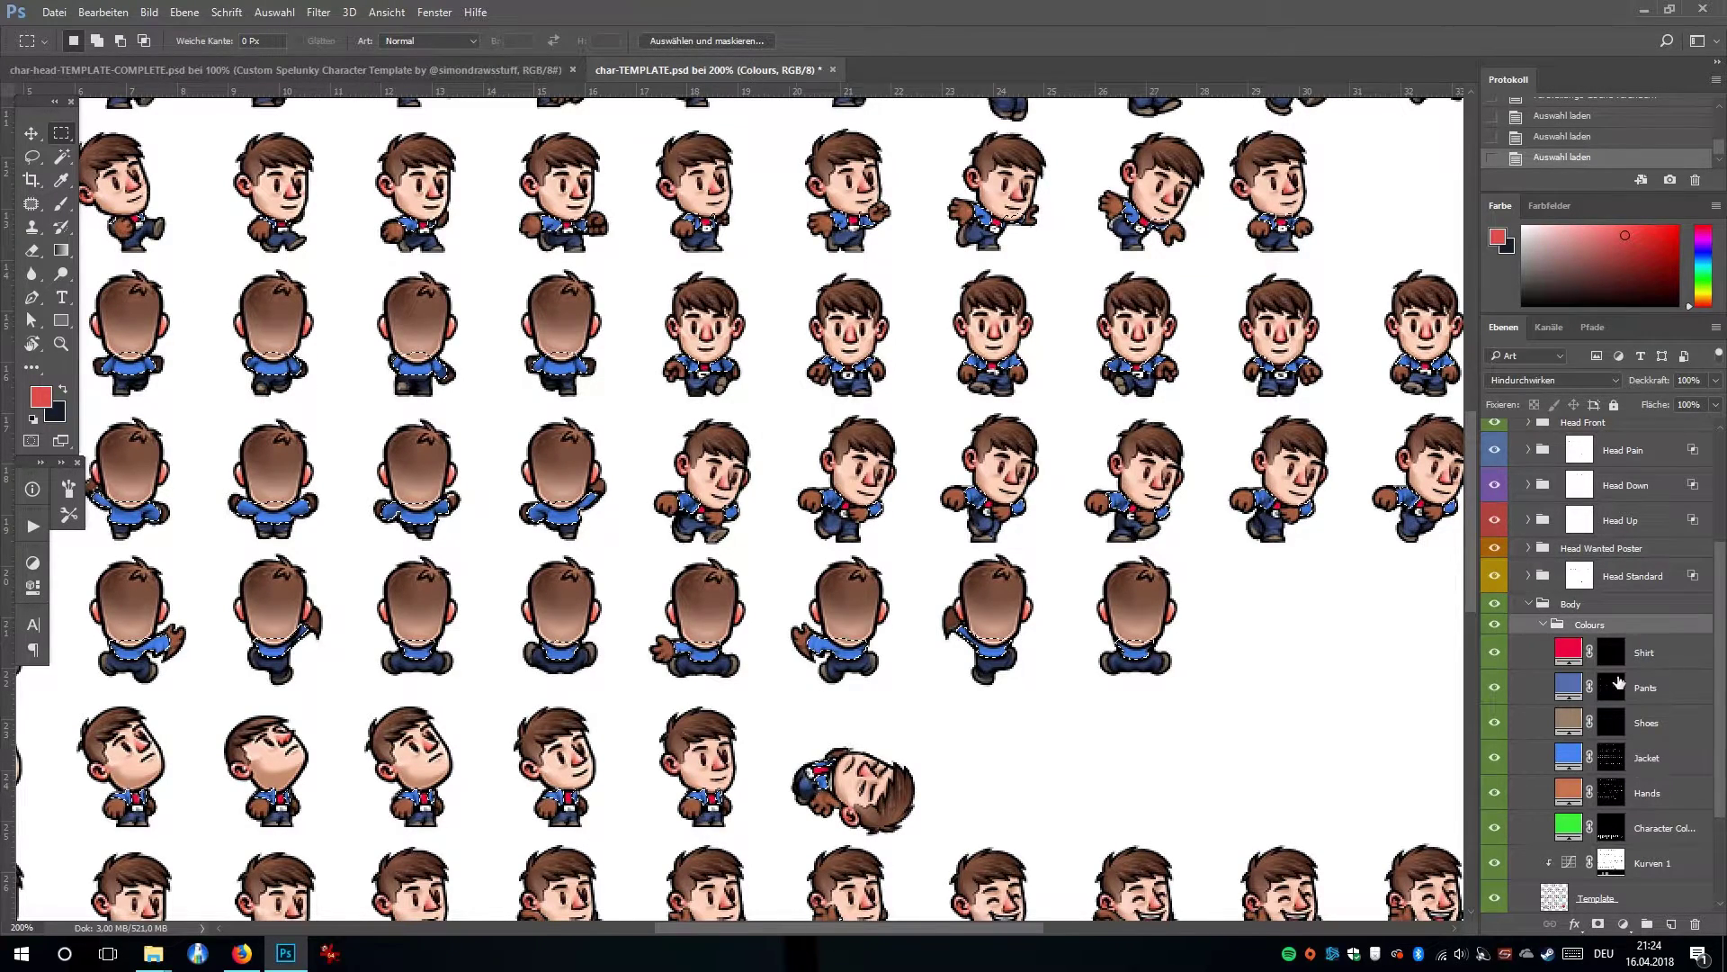
click(185, 11)
mouse_move(314, 243)
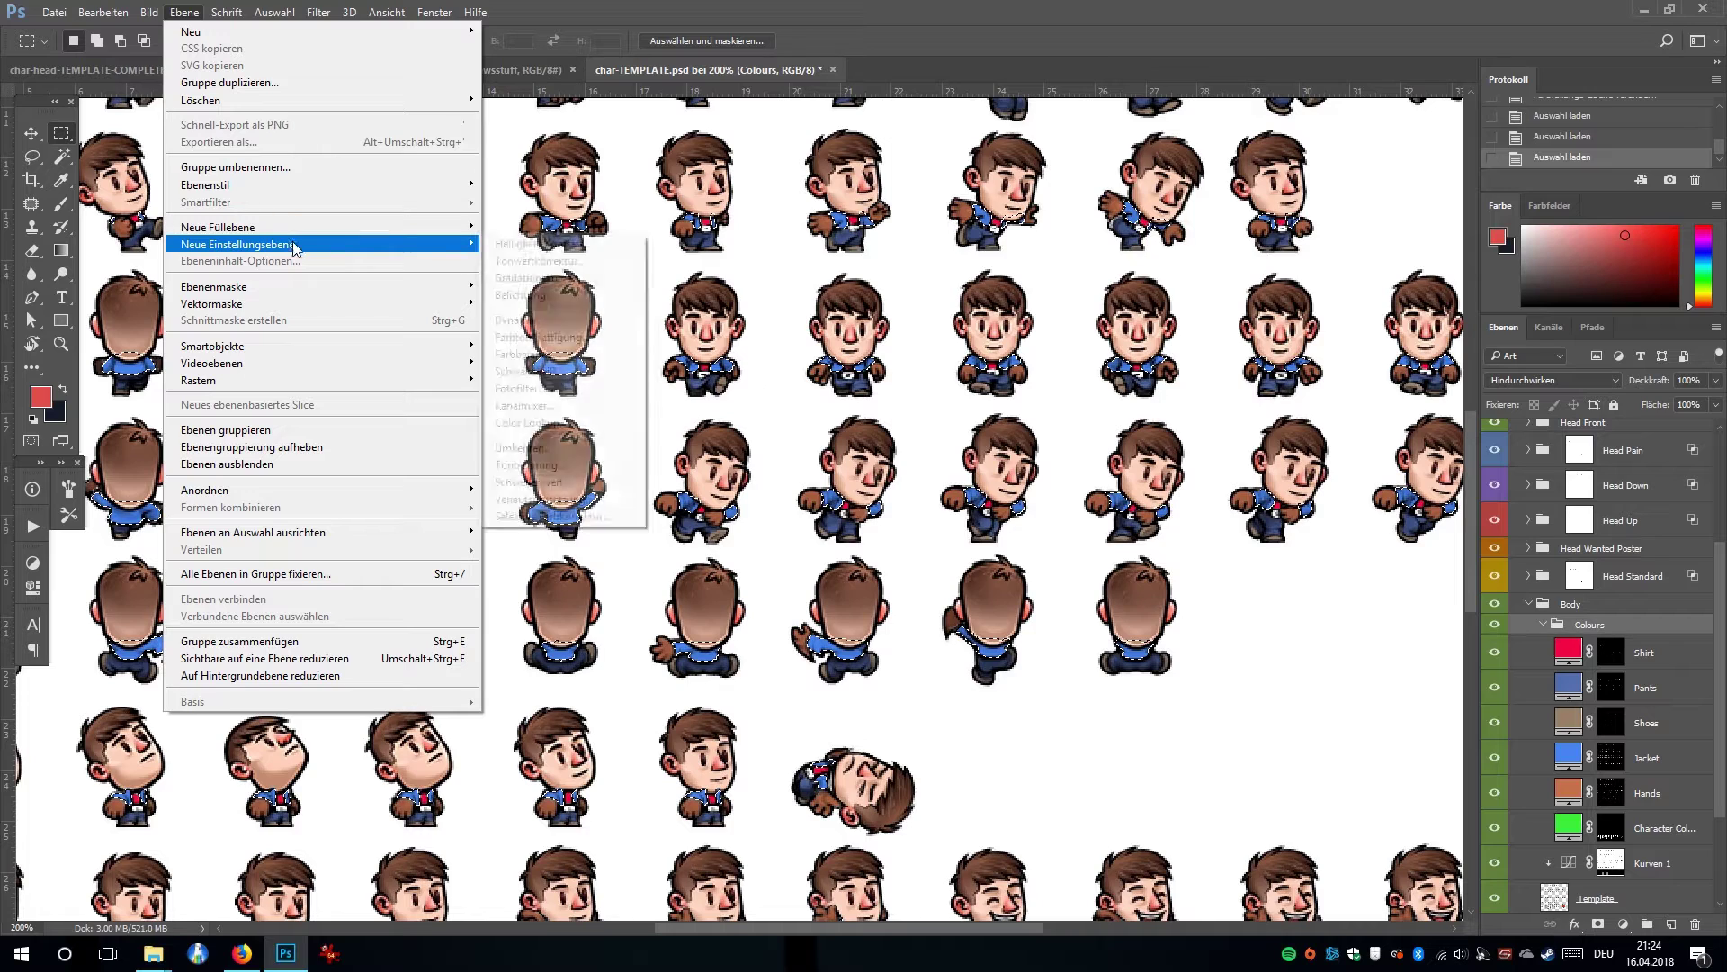
click(558, 278)
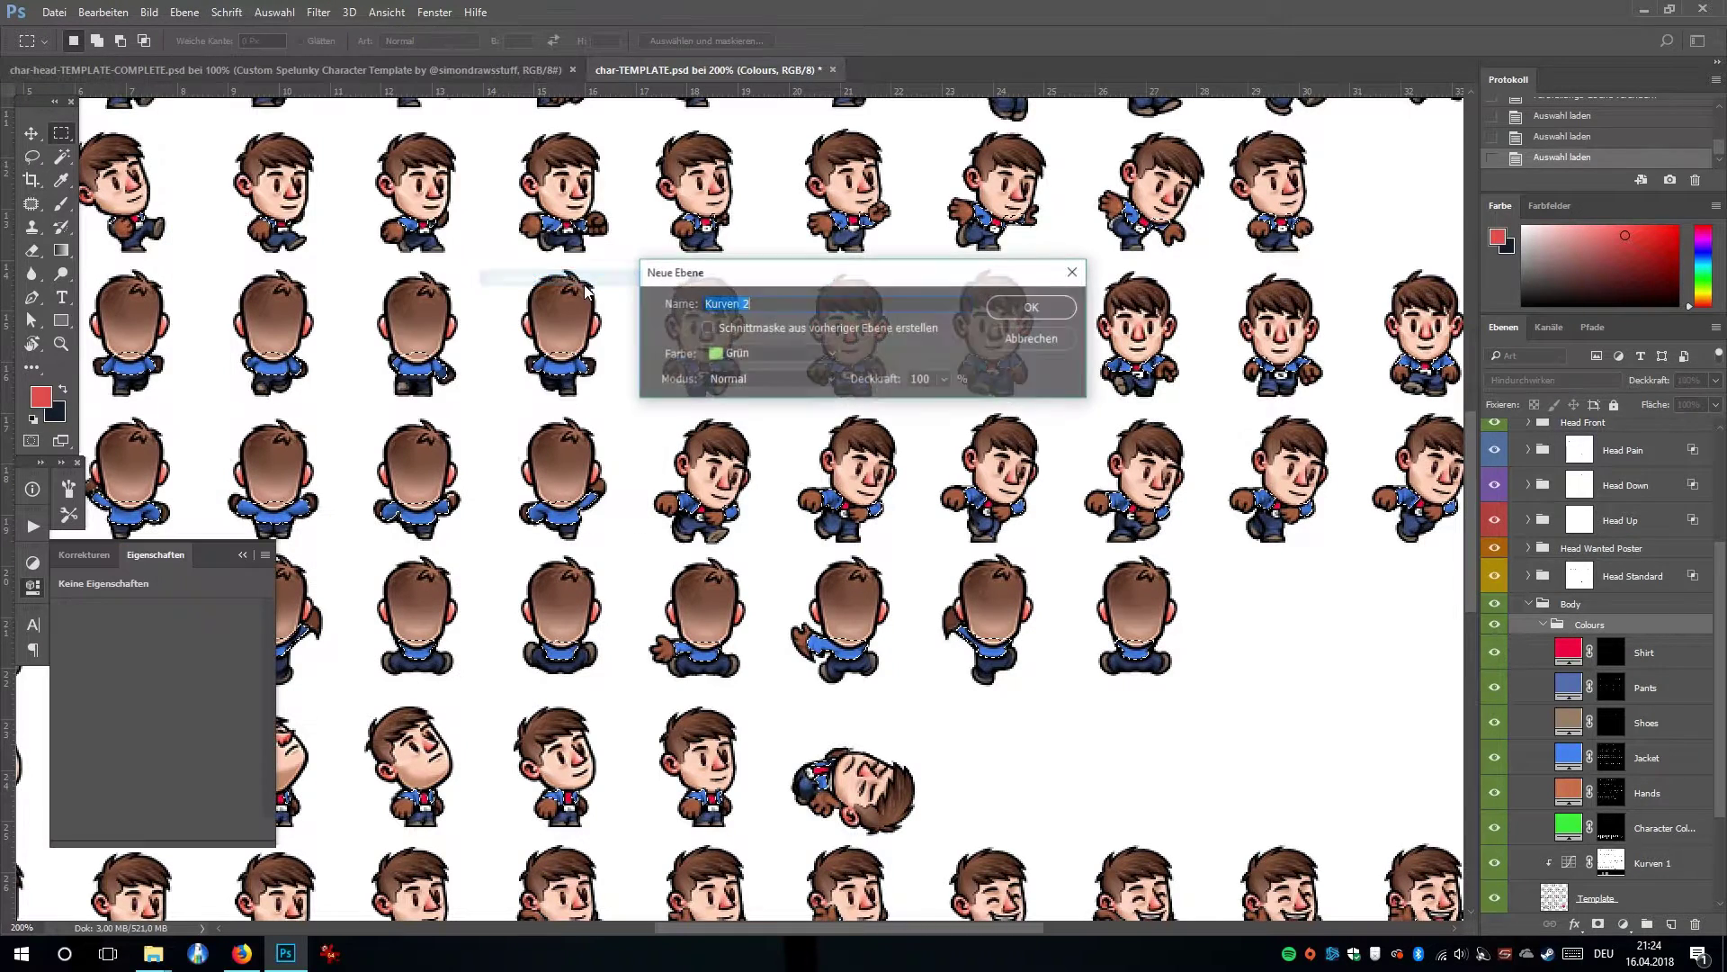
click(1033, 307)
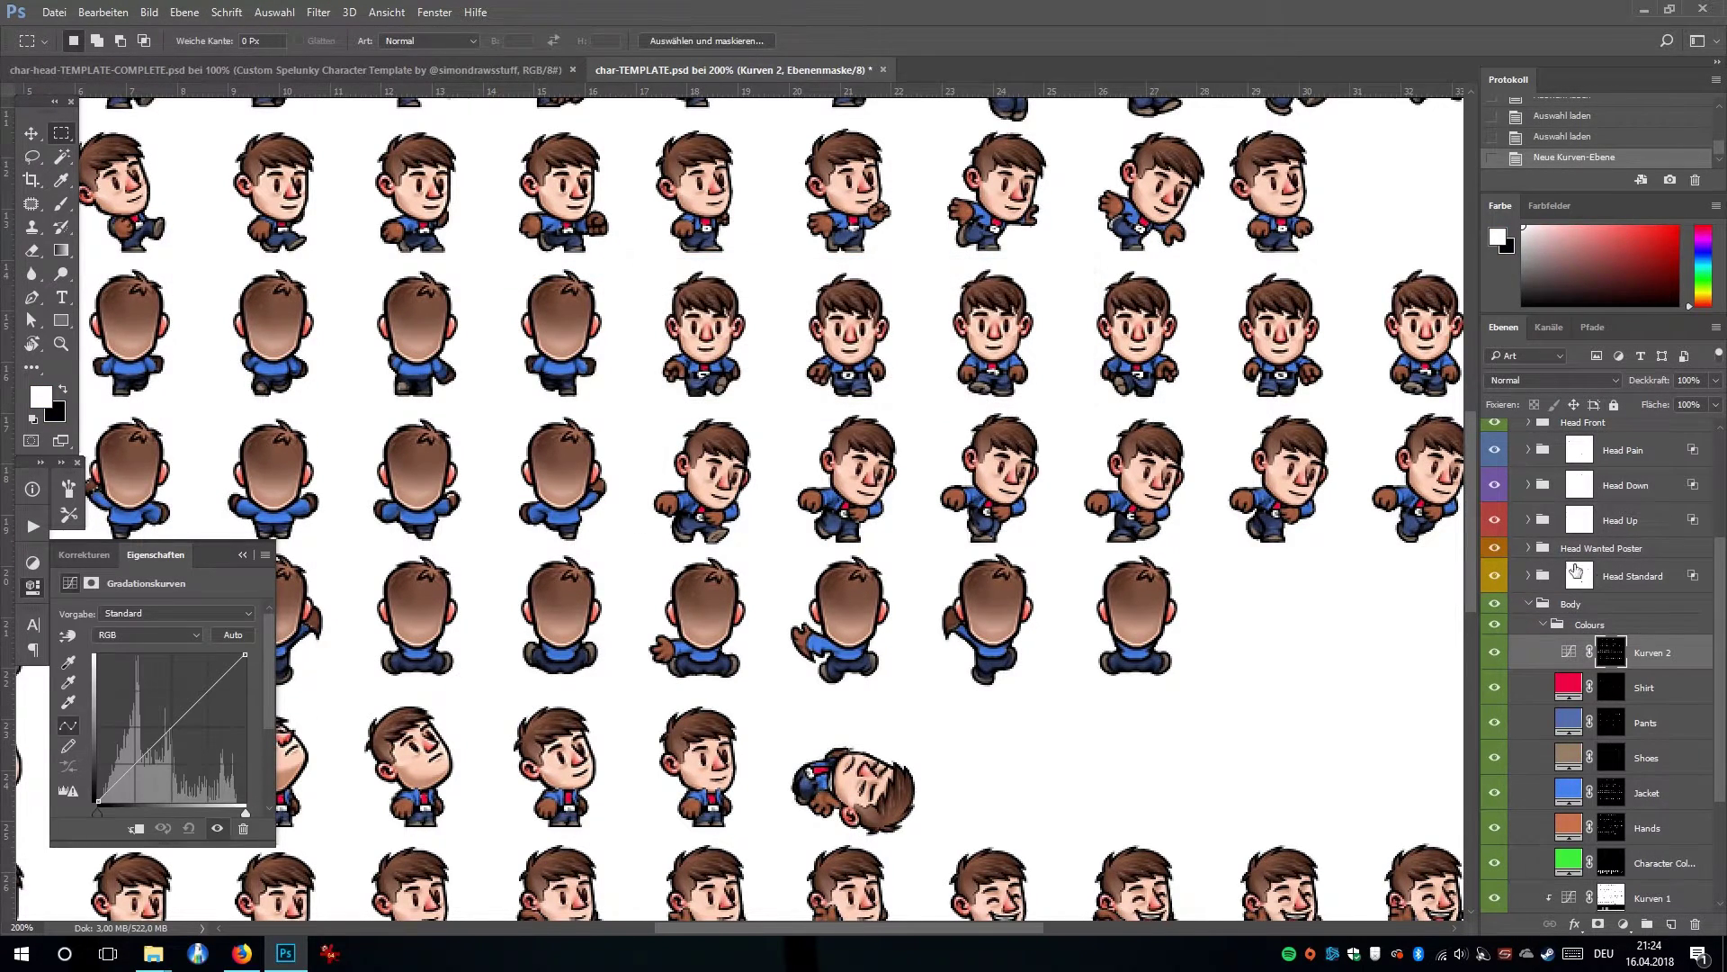
mouse_move(183, 736)
mouse_down()
mouse_move(151, 694)
mouse_move(174, 754)
mouse_up()
drag(190, 695, 196, 684)
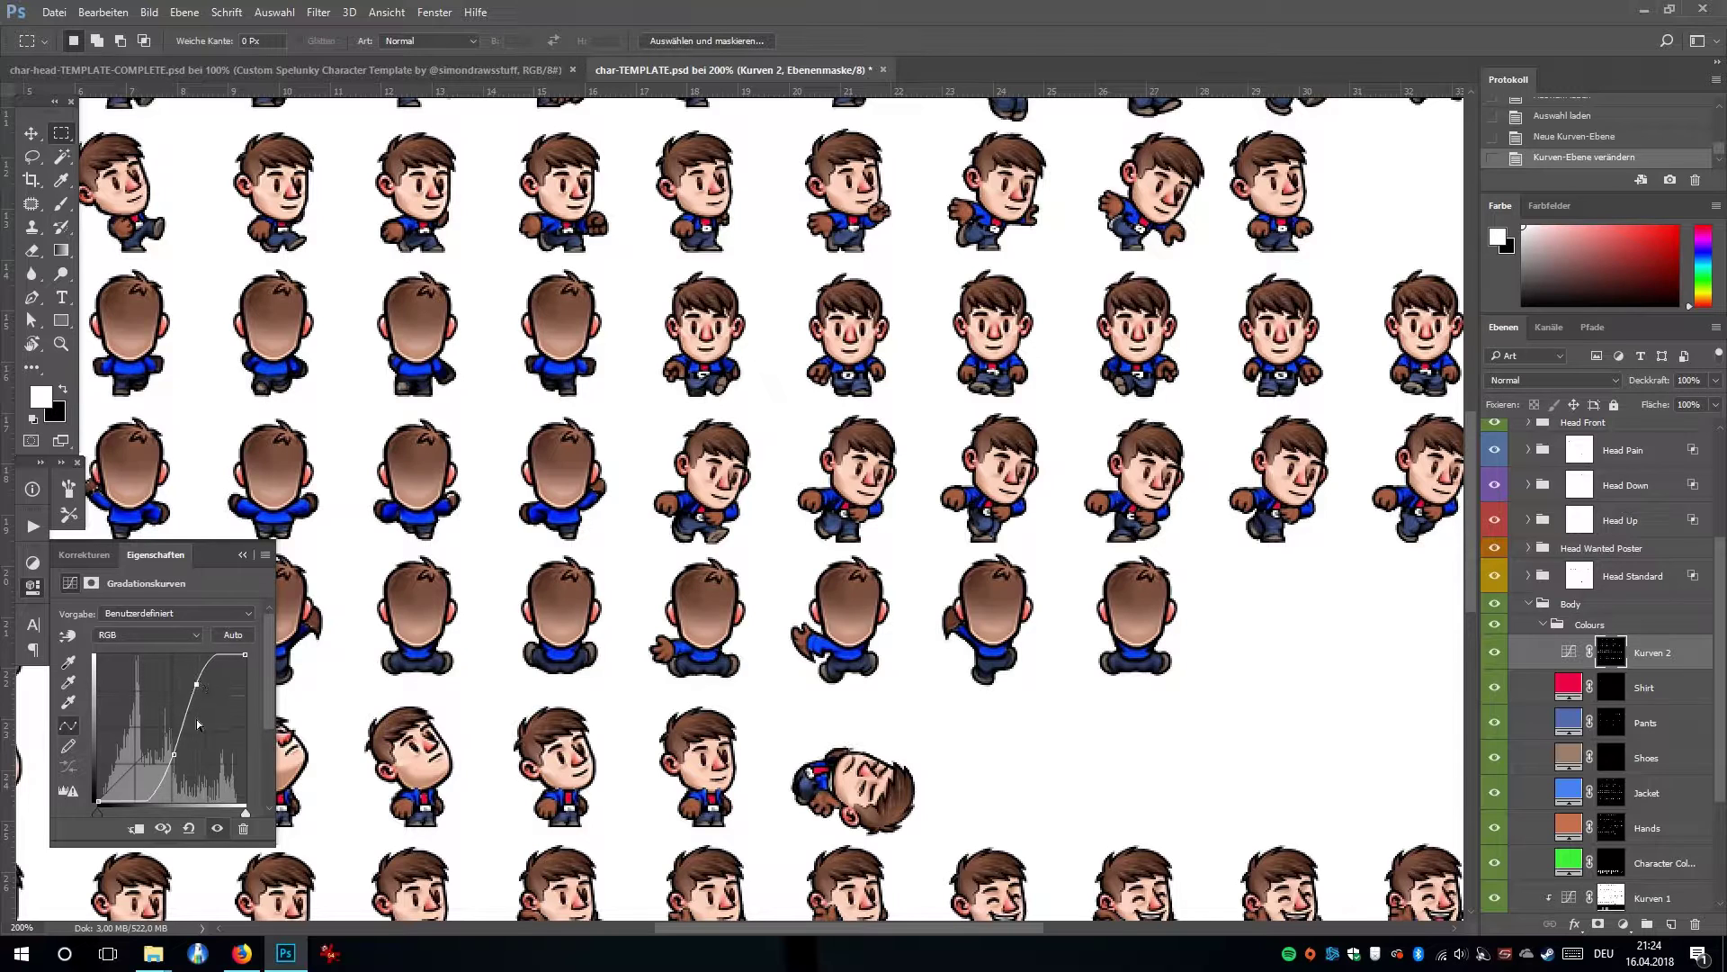
drag(174, 756, 168, 738)
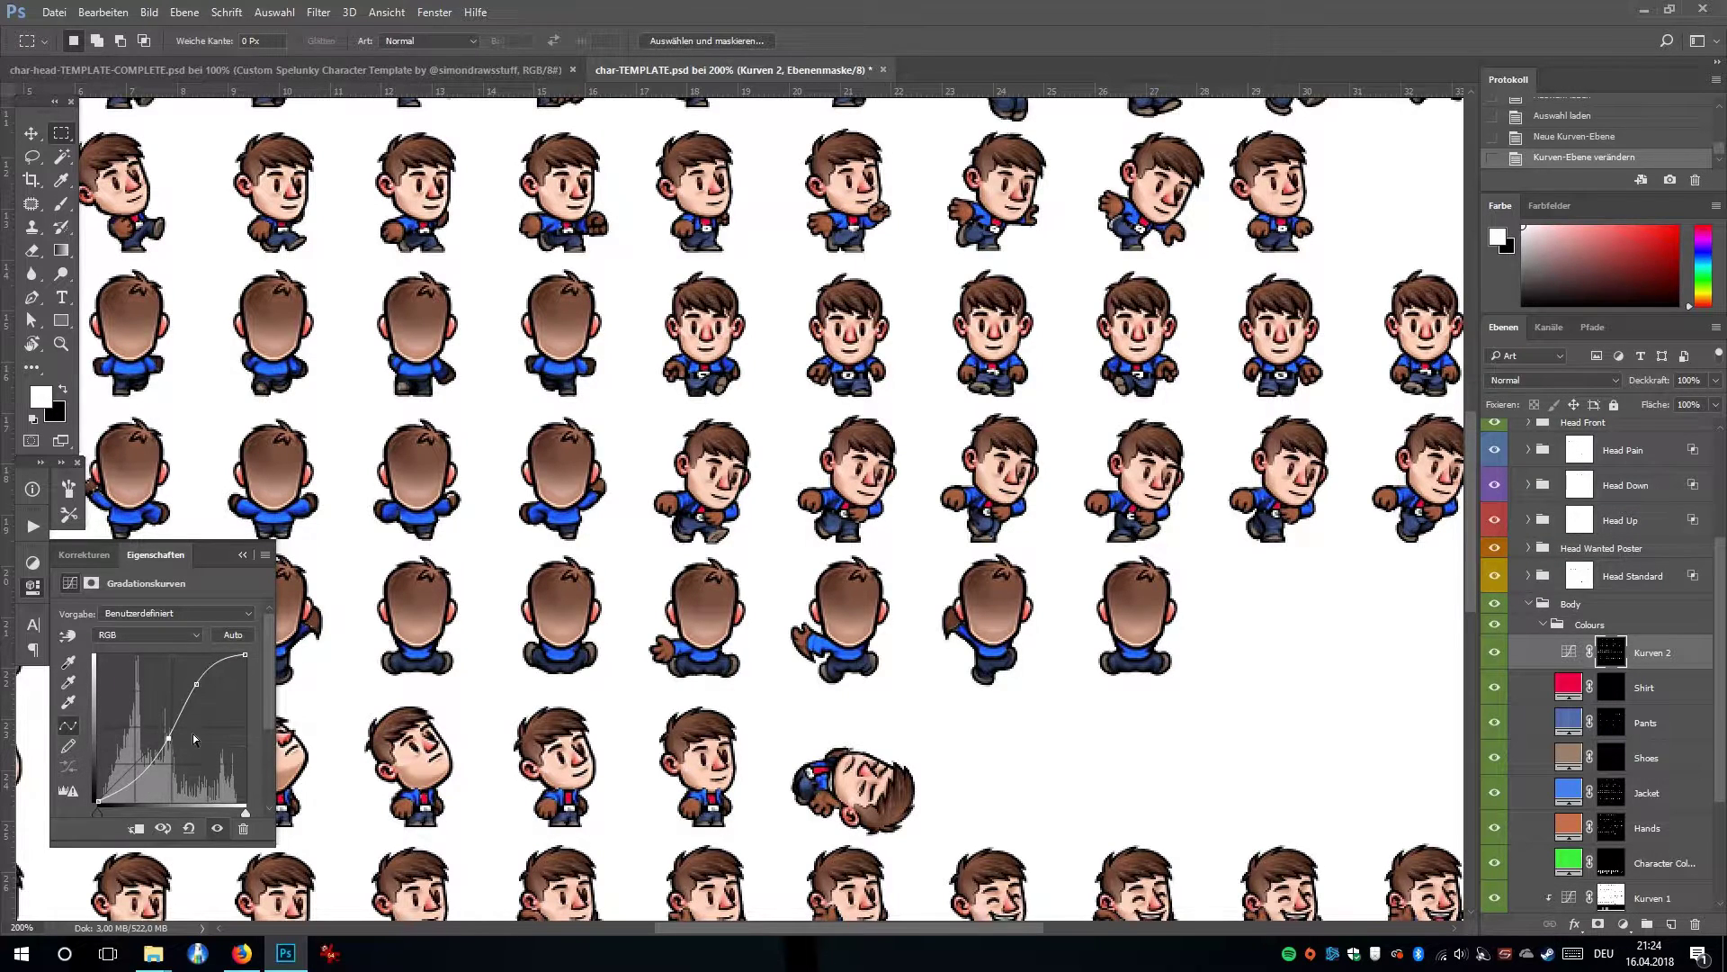
click(1698, 927)
key(Return)
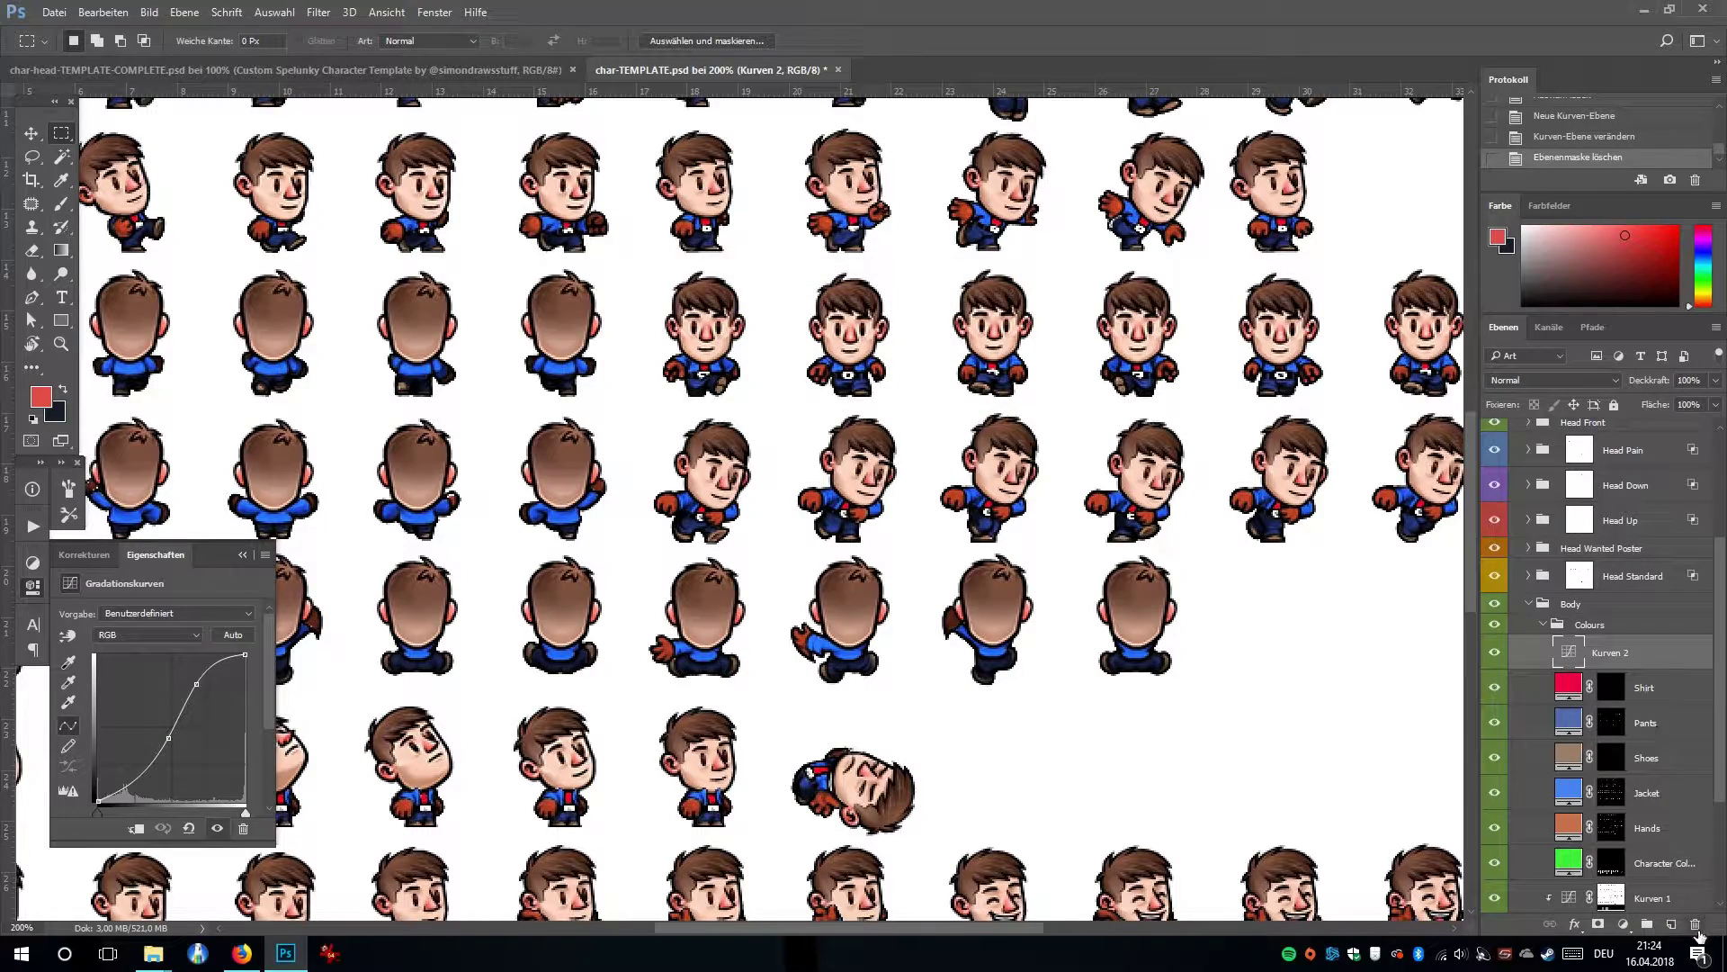
click(1697, 926)
key(ctrl+minus)
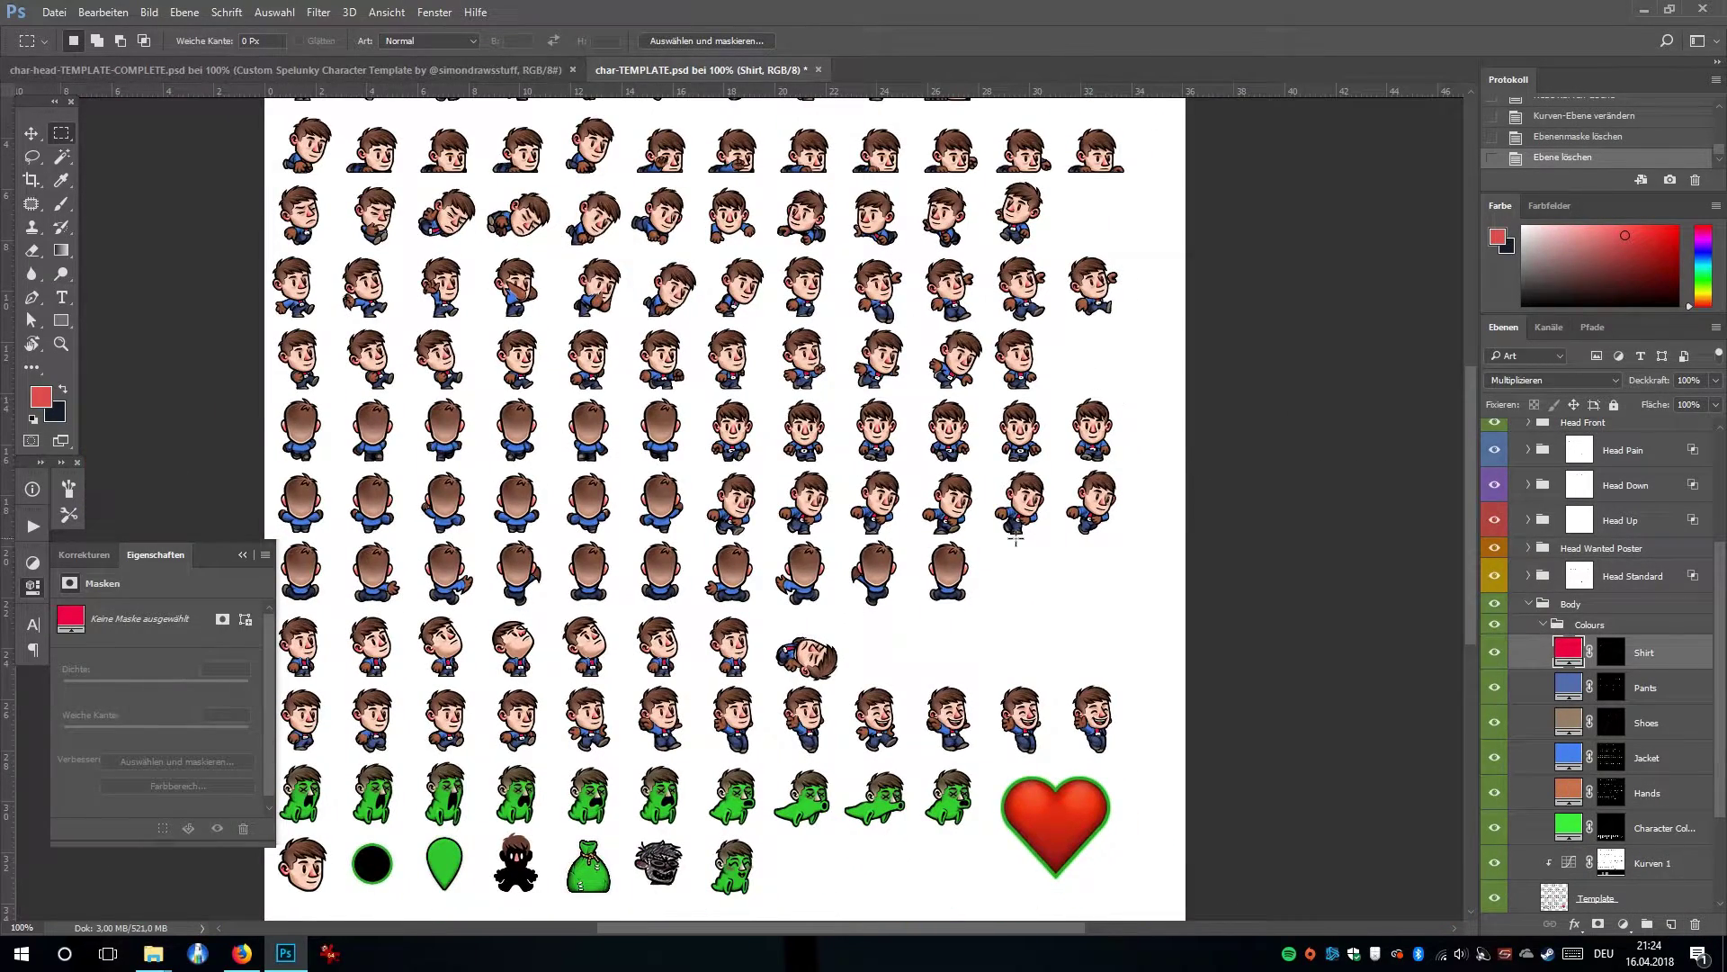
ctrl+click(1617, 661)
ctrl+click(1616, 691)
ctrl+click(1617, 729)
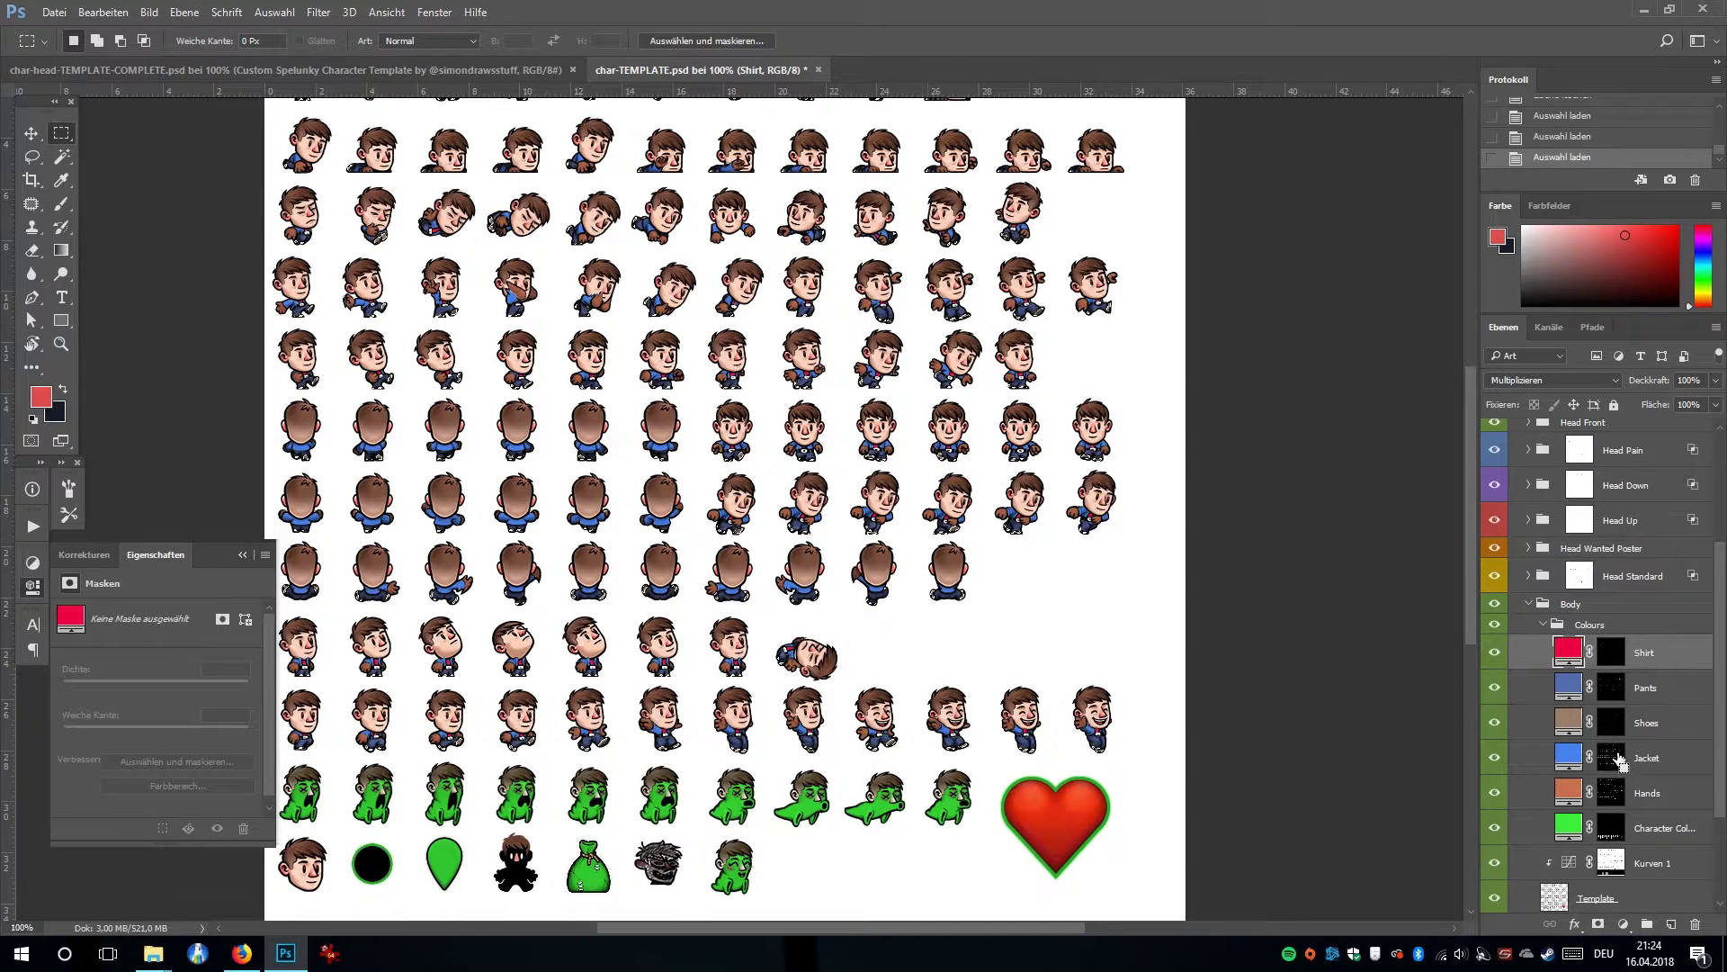
key(ctrl+d)
key(ctrl+plus)
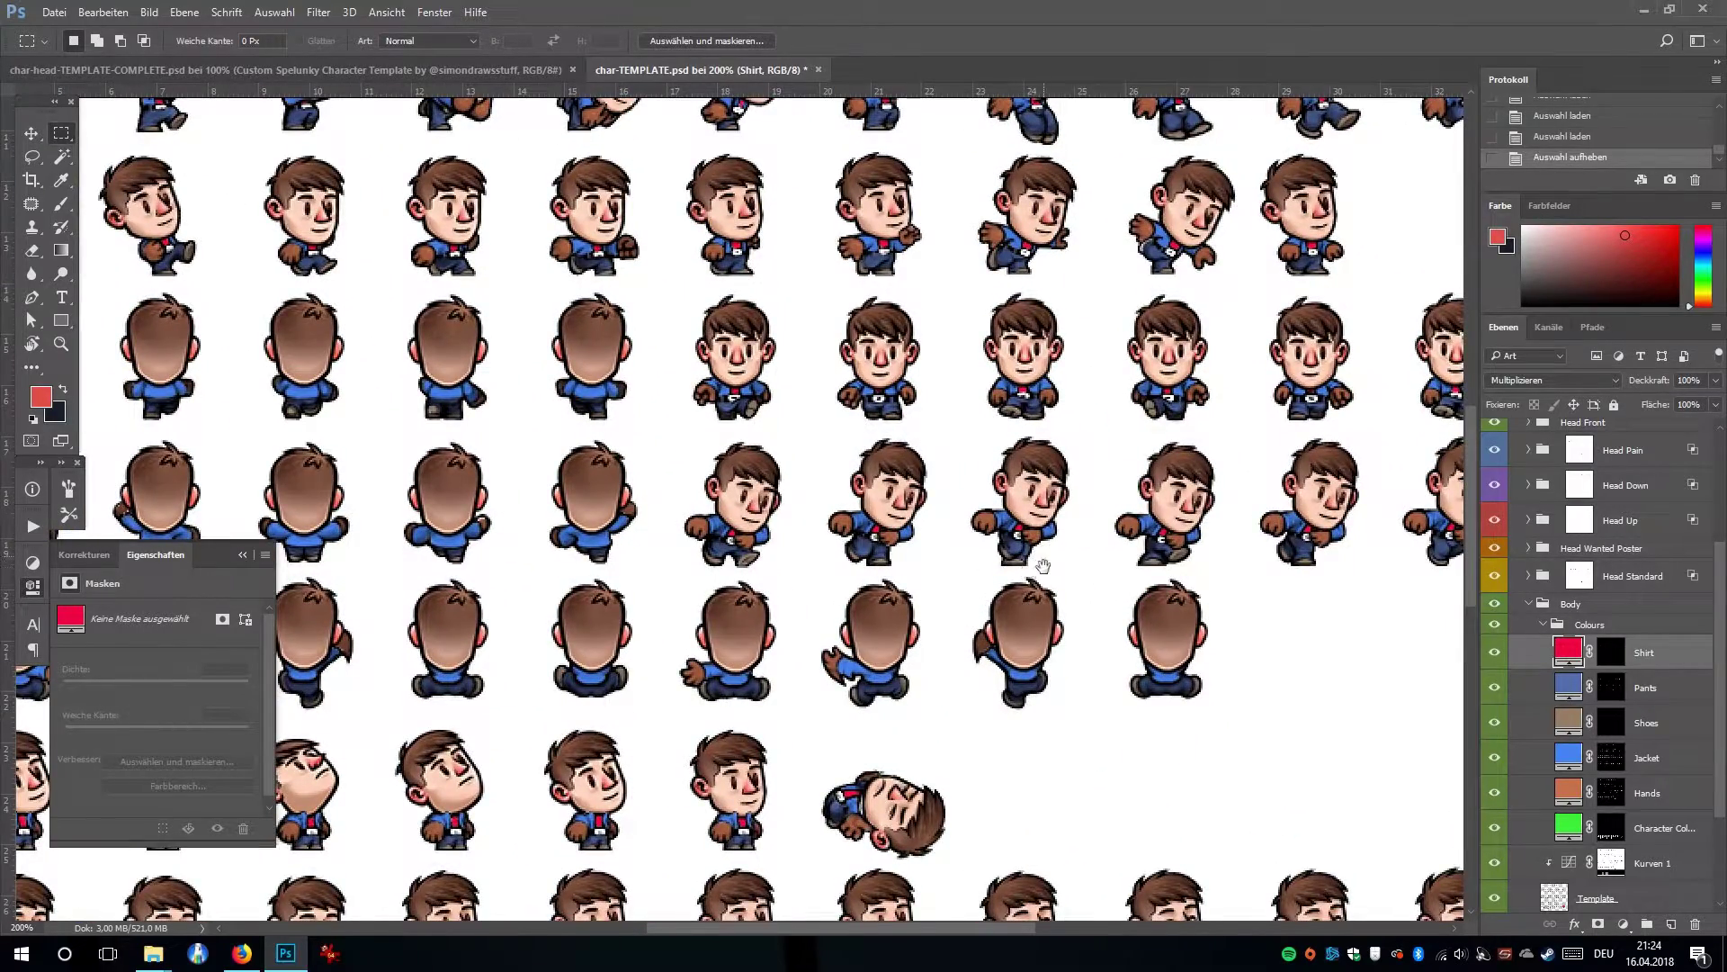
scroll(1032, 565, up, 2)
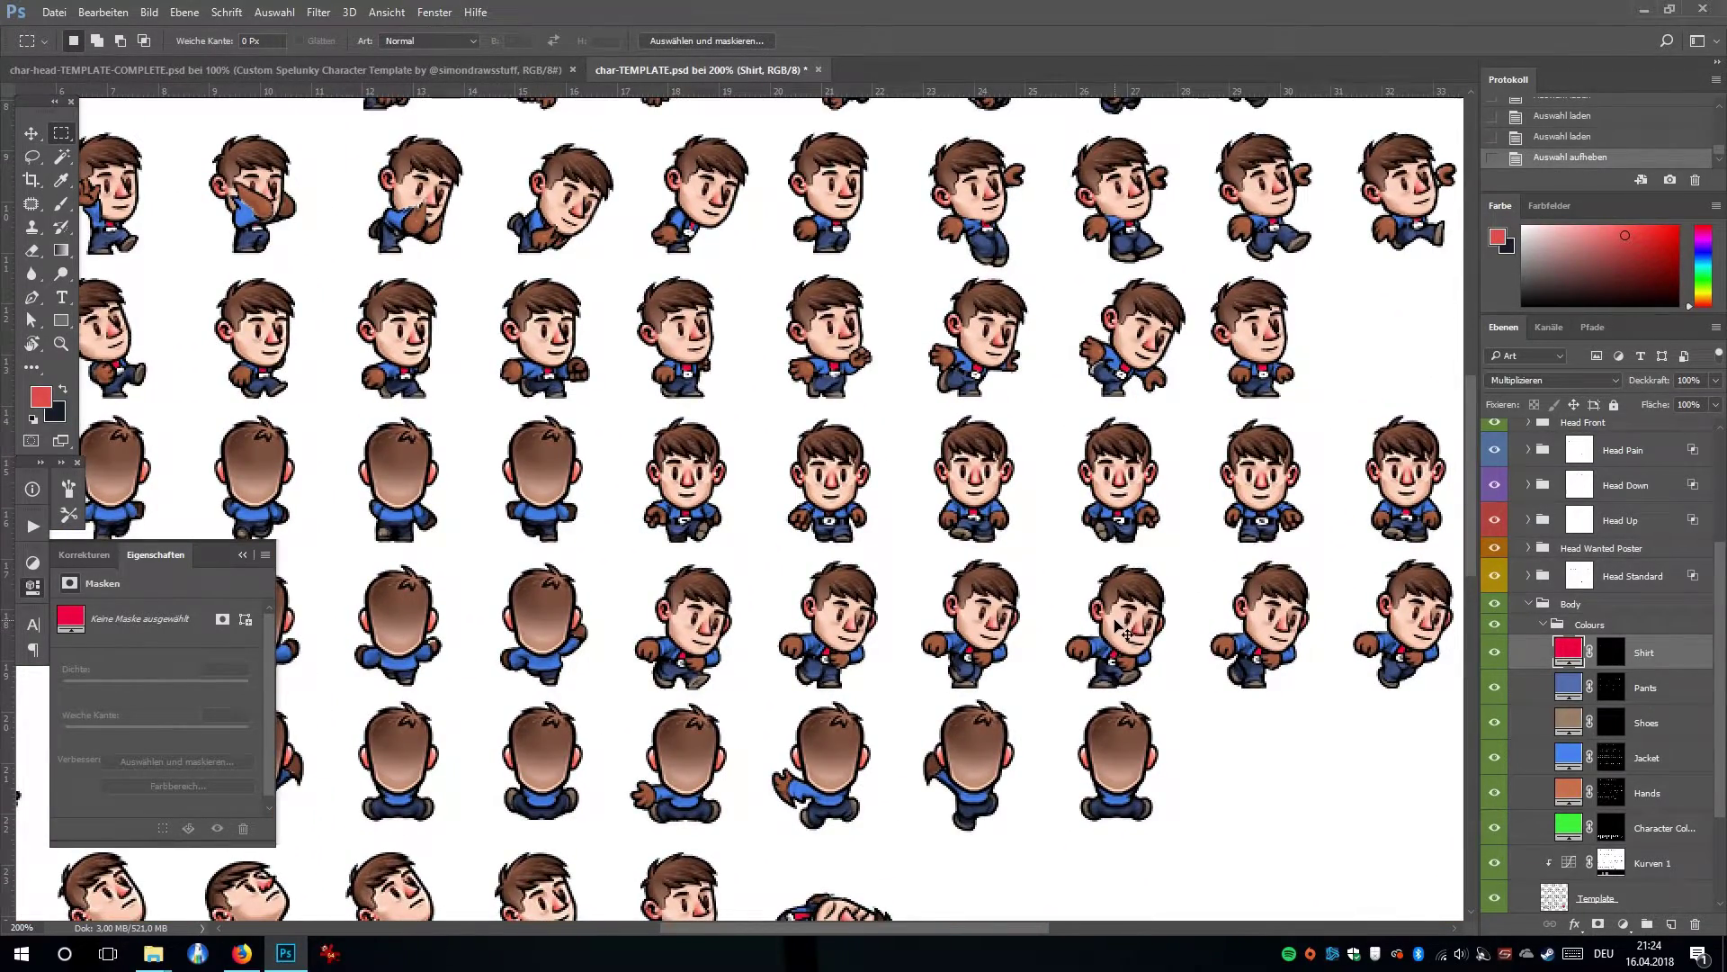
Collapse the Colours layer group, then zoom in on the running sprites.
key(ctrl+minus)
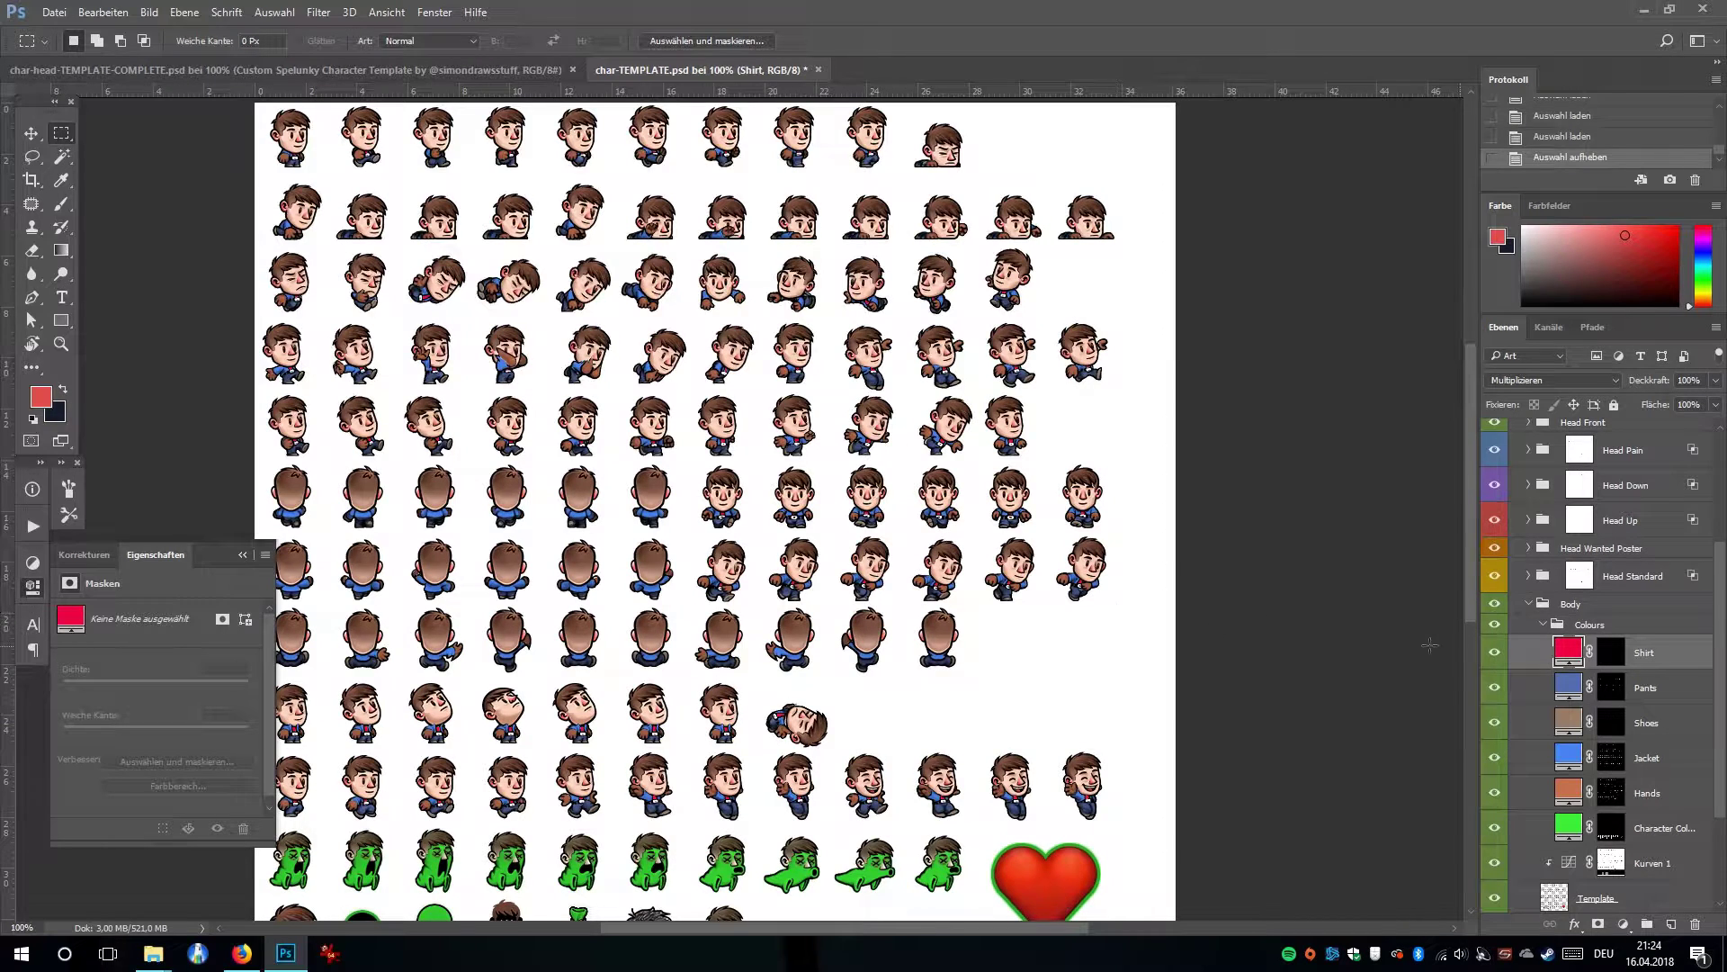
drag(1068, 633, 1152, 664)
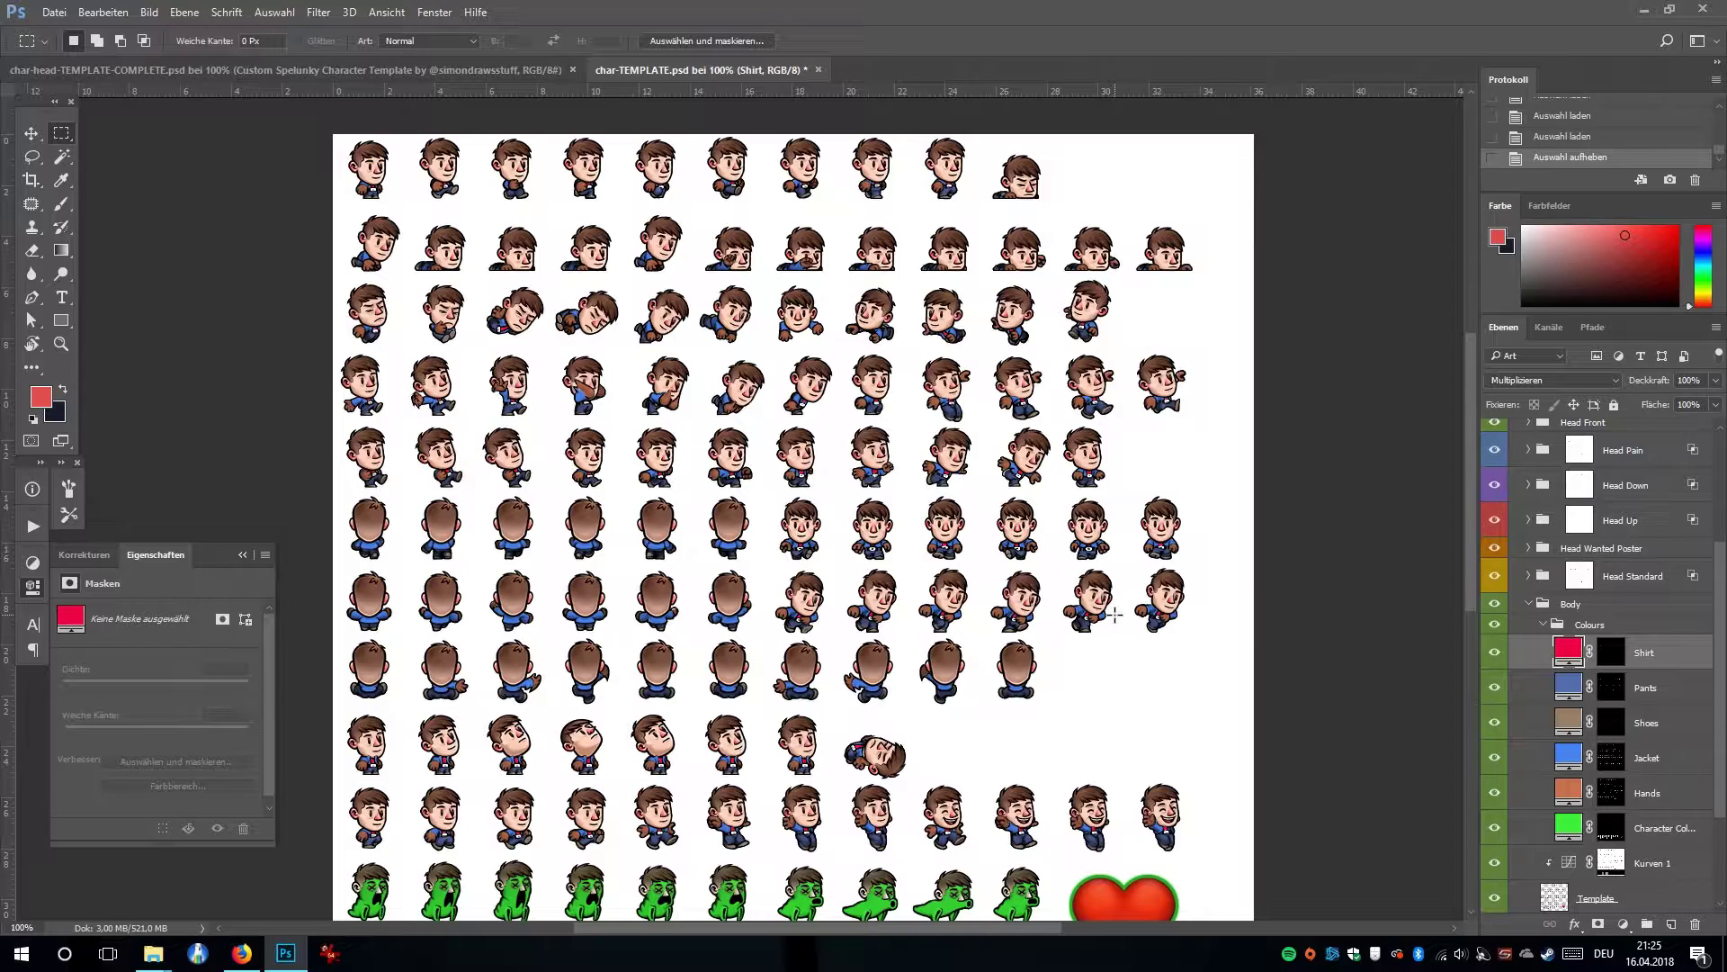
click(1547, 625)
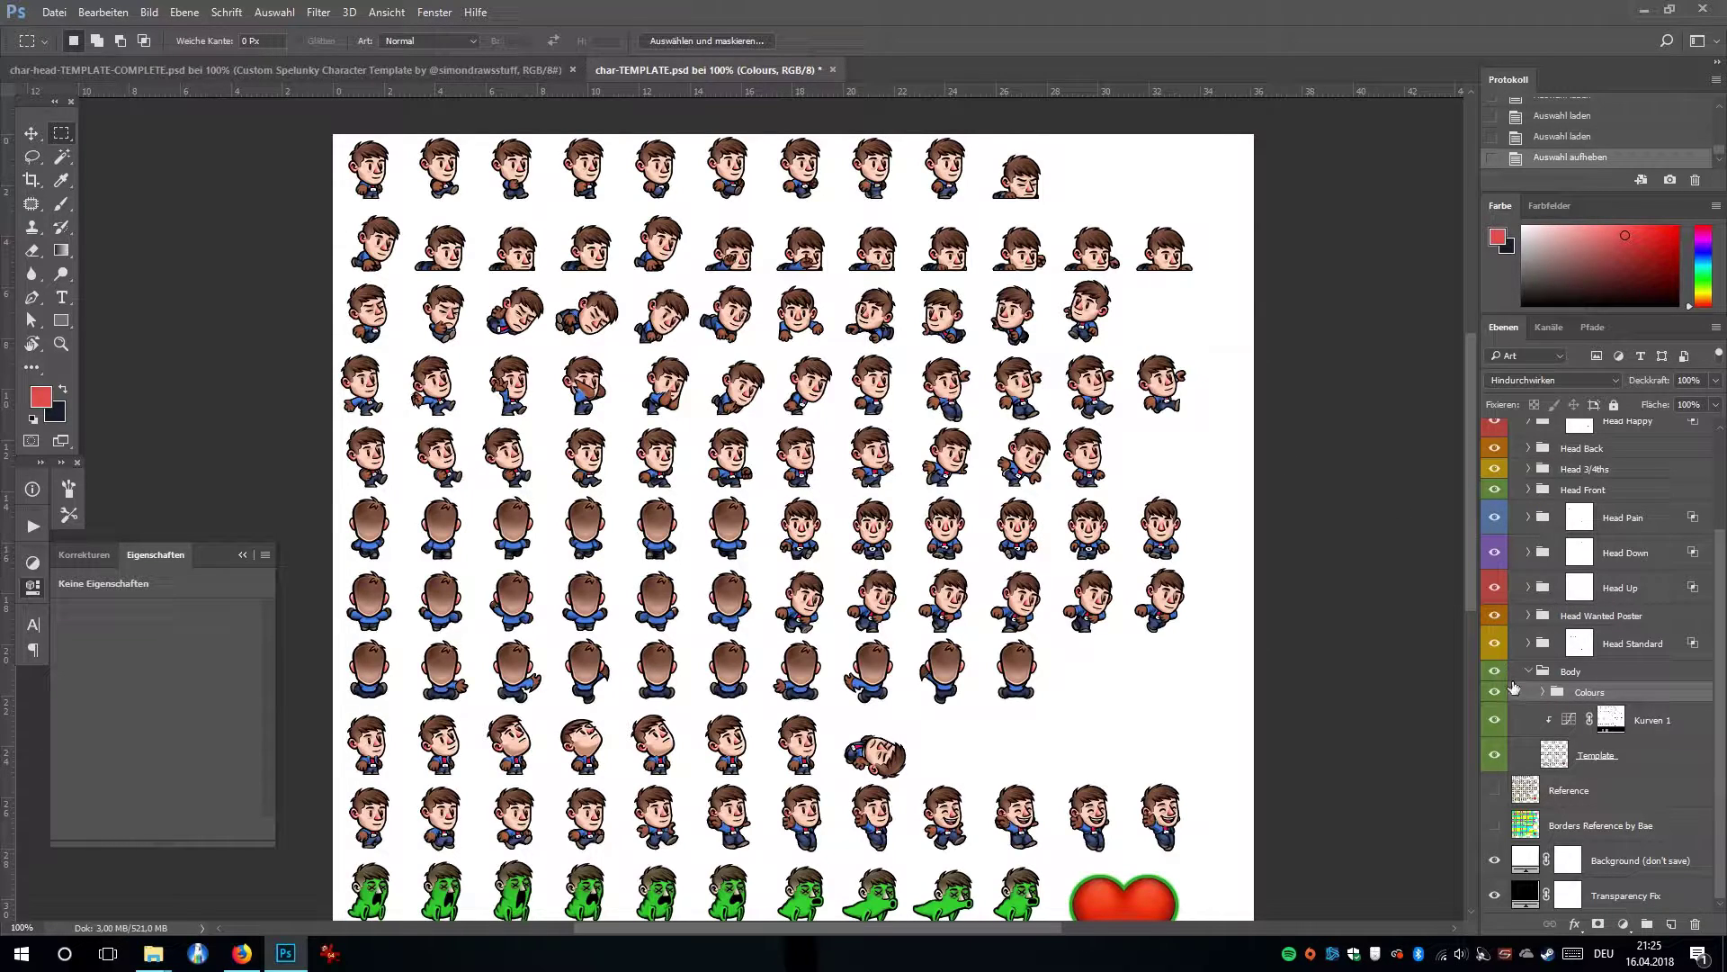
key(ctrl+plus)
drag(1251, 665, 1205, 631)
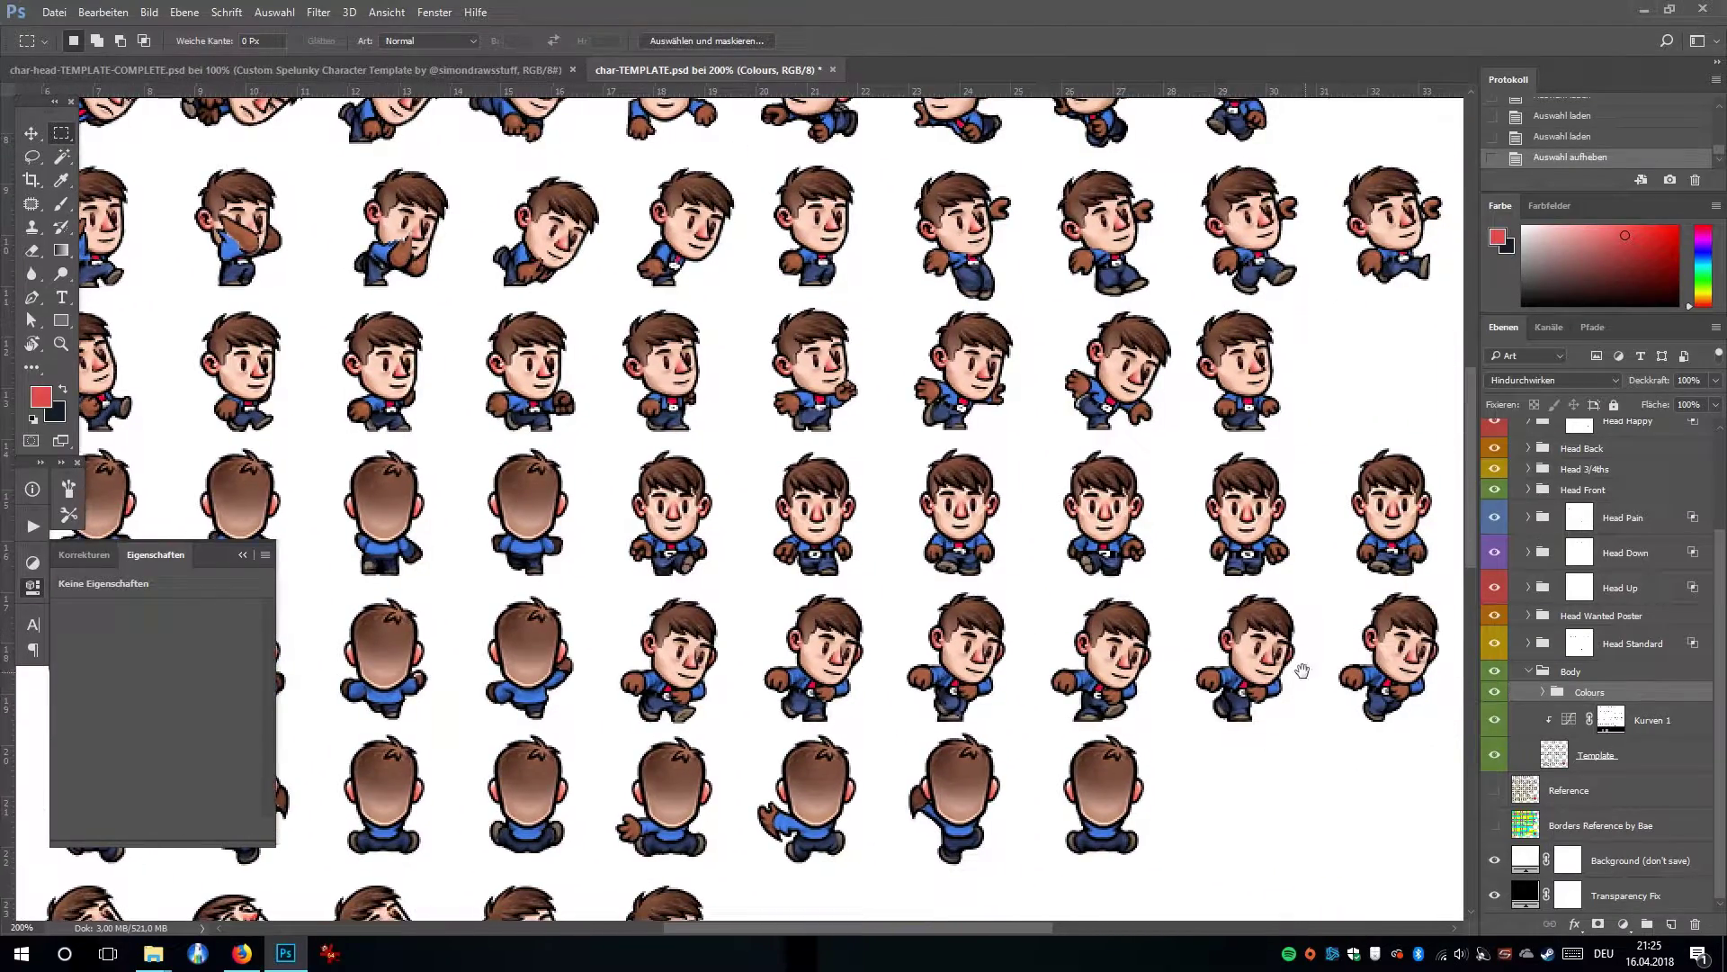
drag(1293, 666, 1210, 724)
Collapse the Body group and zoom out to view the whole sprite sheet.
click(1532, 671)
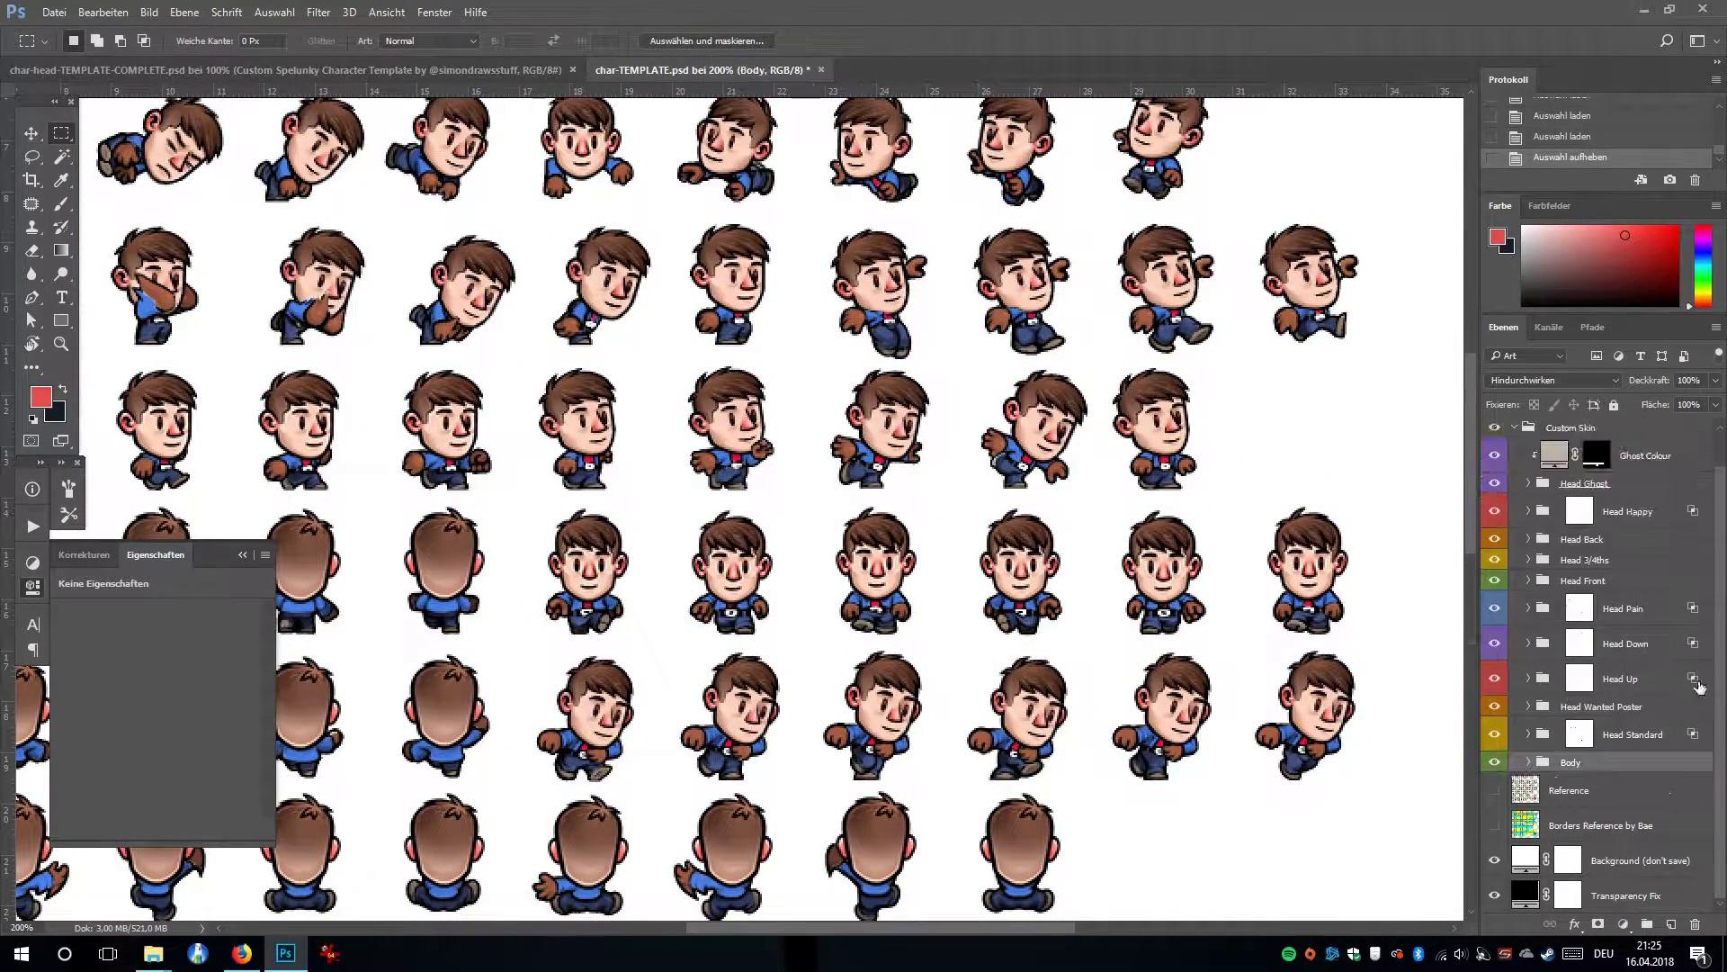
scroll(1721, 681, up, 1)
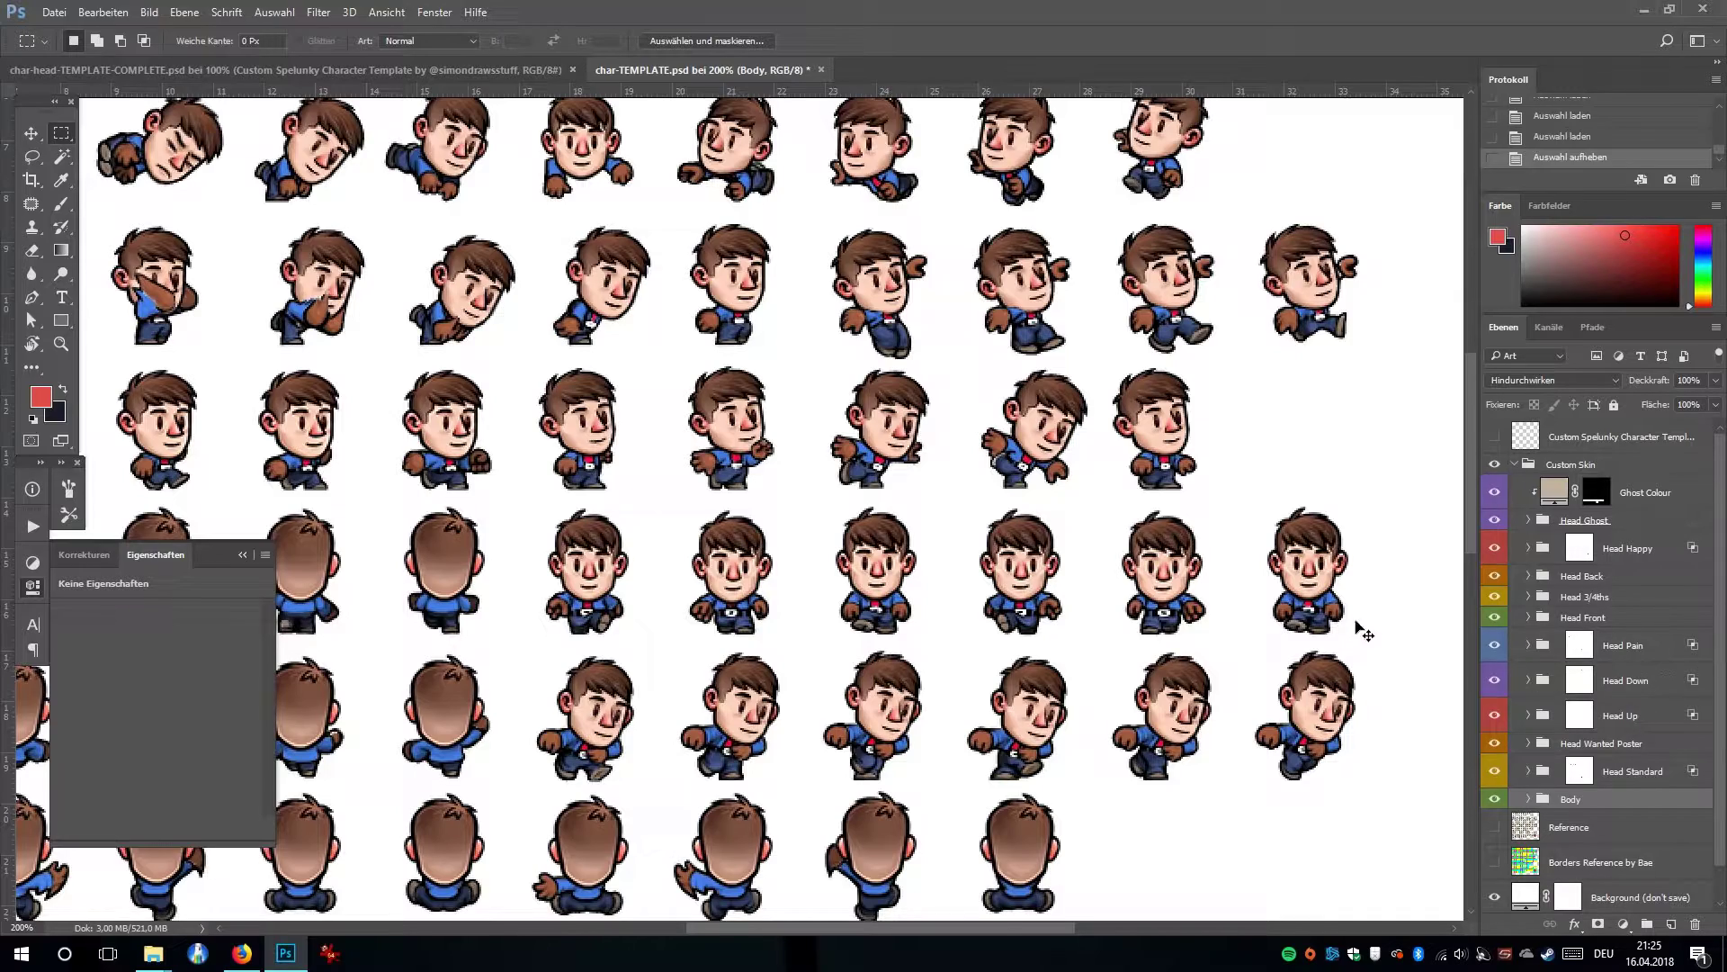
key(ctrl+minus)
drag(857, 537, 1079, 452)
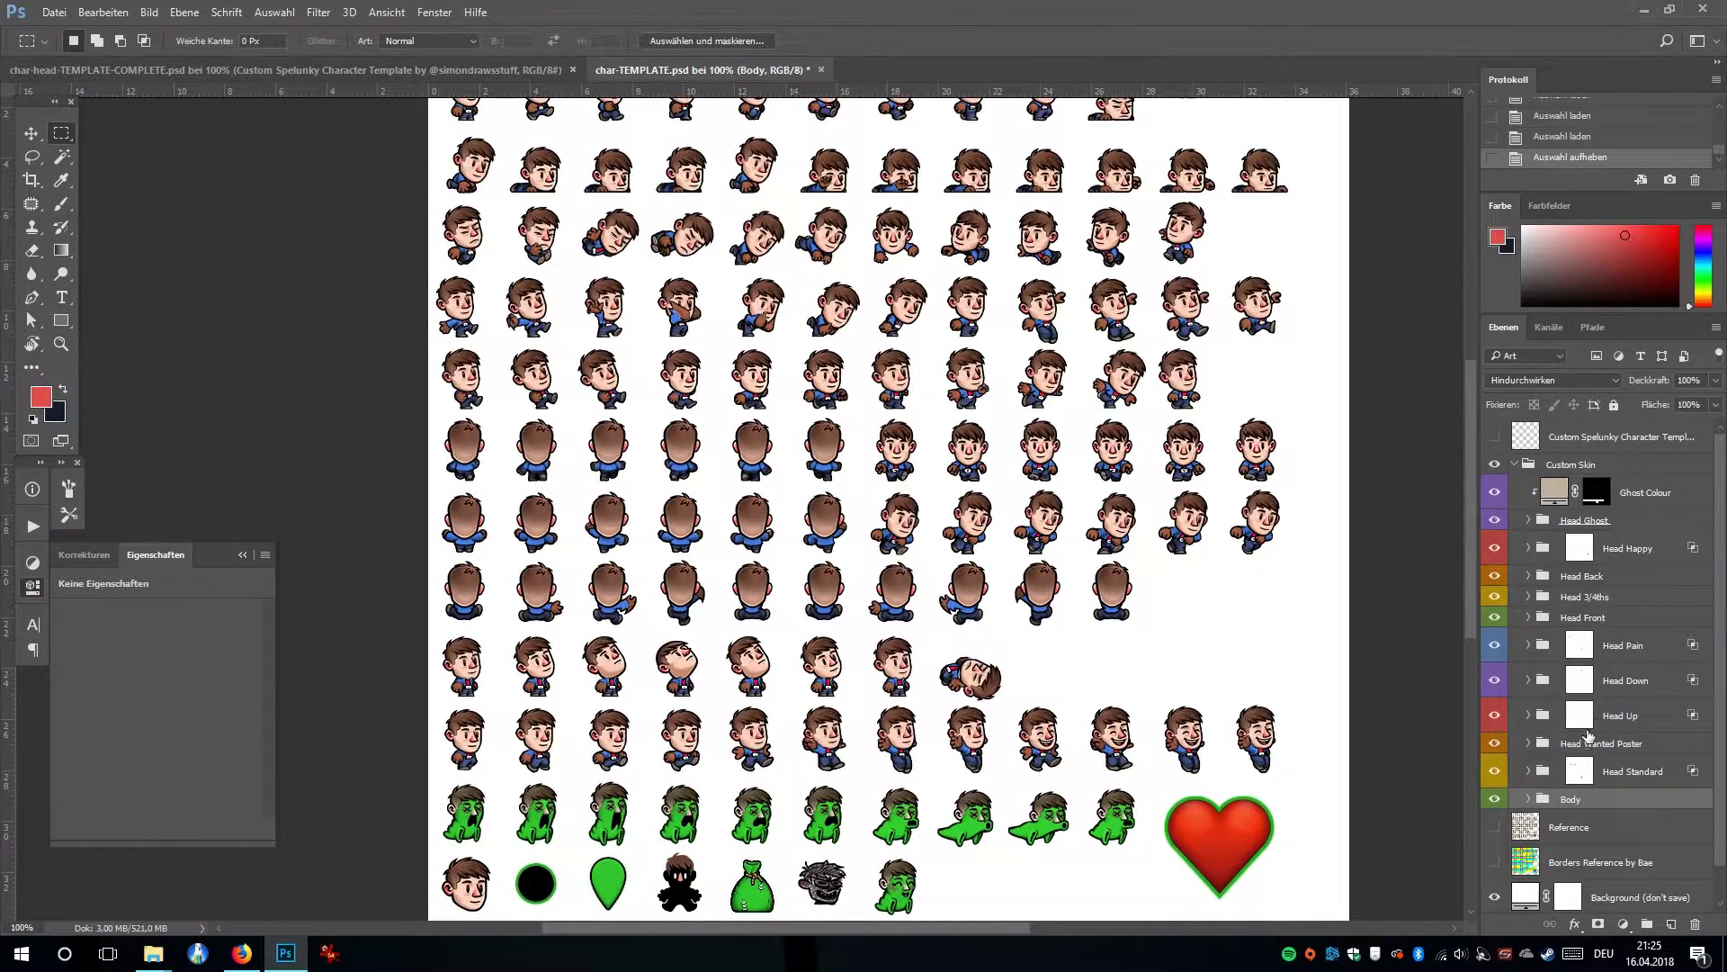
Expand the Head Standard group and select its embedded char-head-standard smart object.
click(1653, 776)
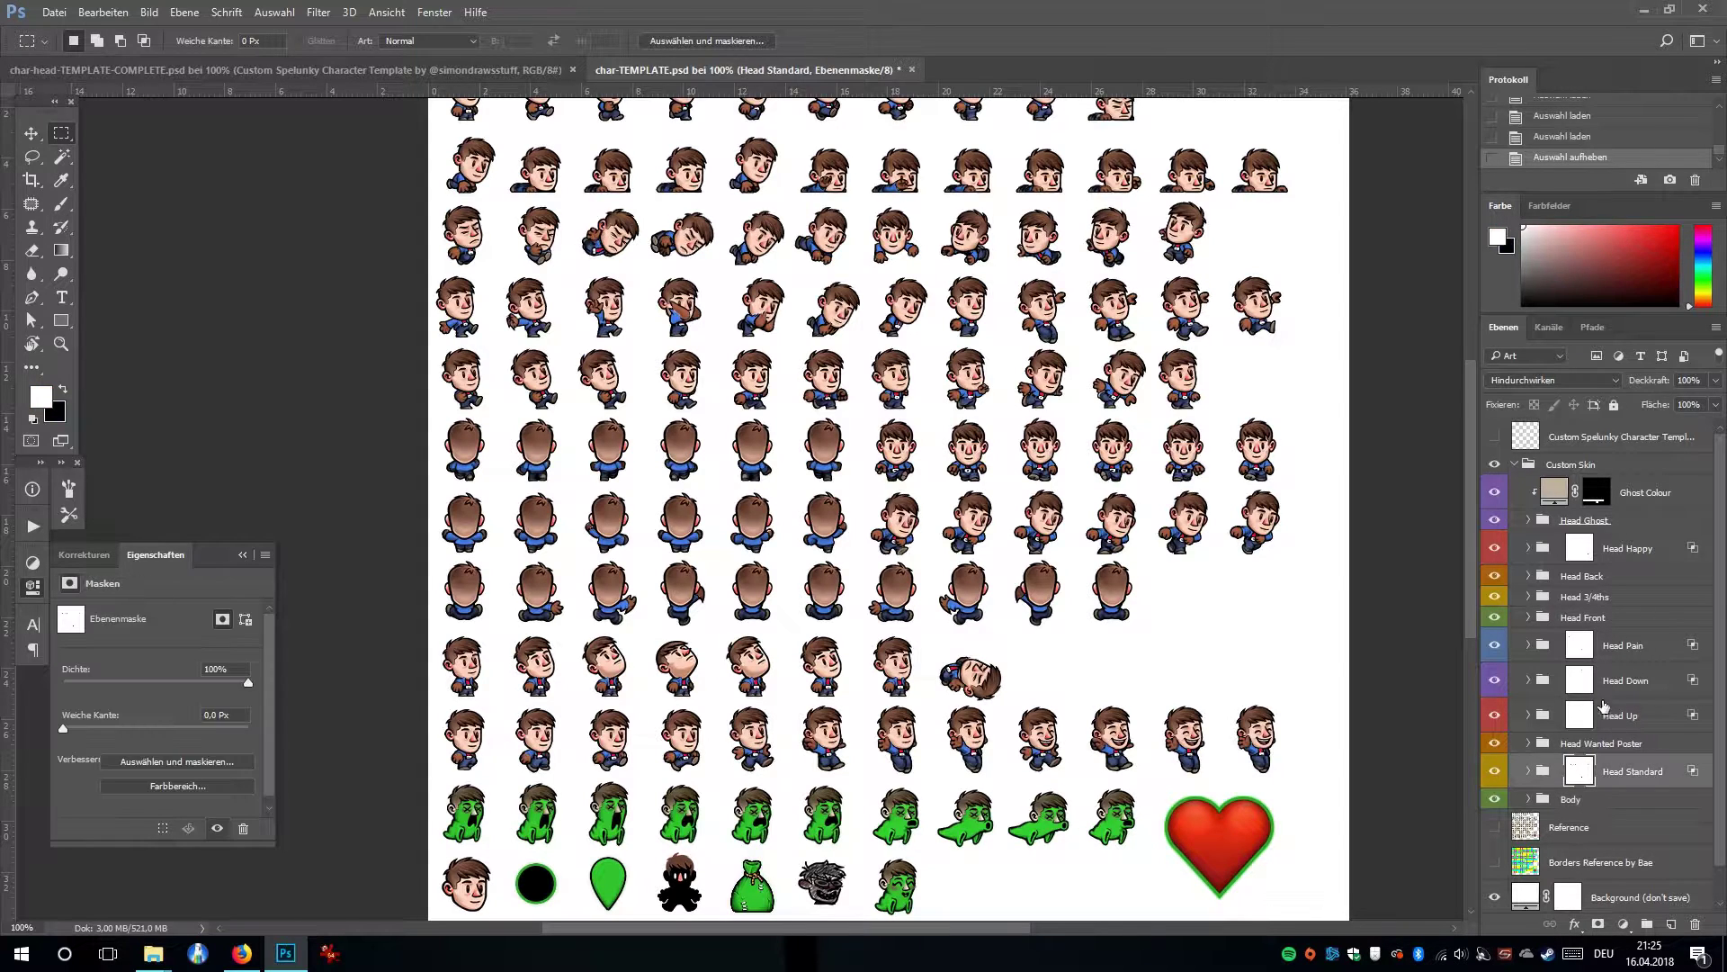
shift+click(1627, 523)
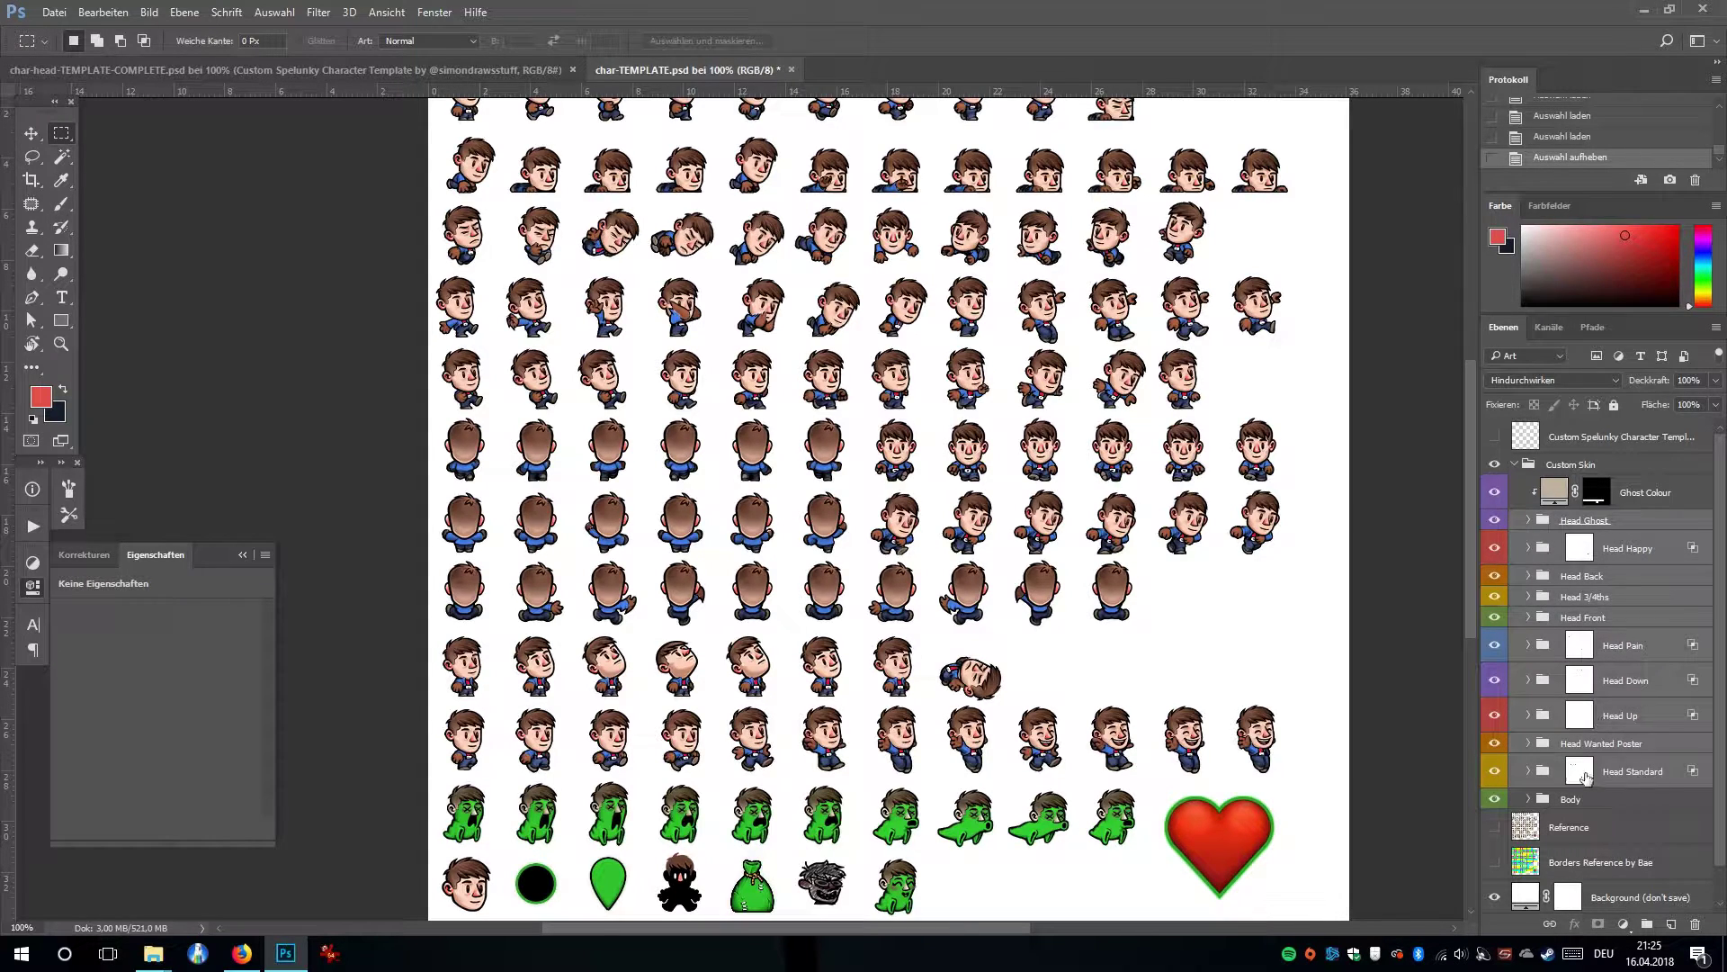
click(1528, 771)
scroll(1709, 798, down, 2)
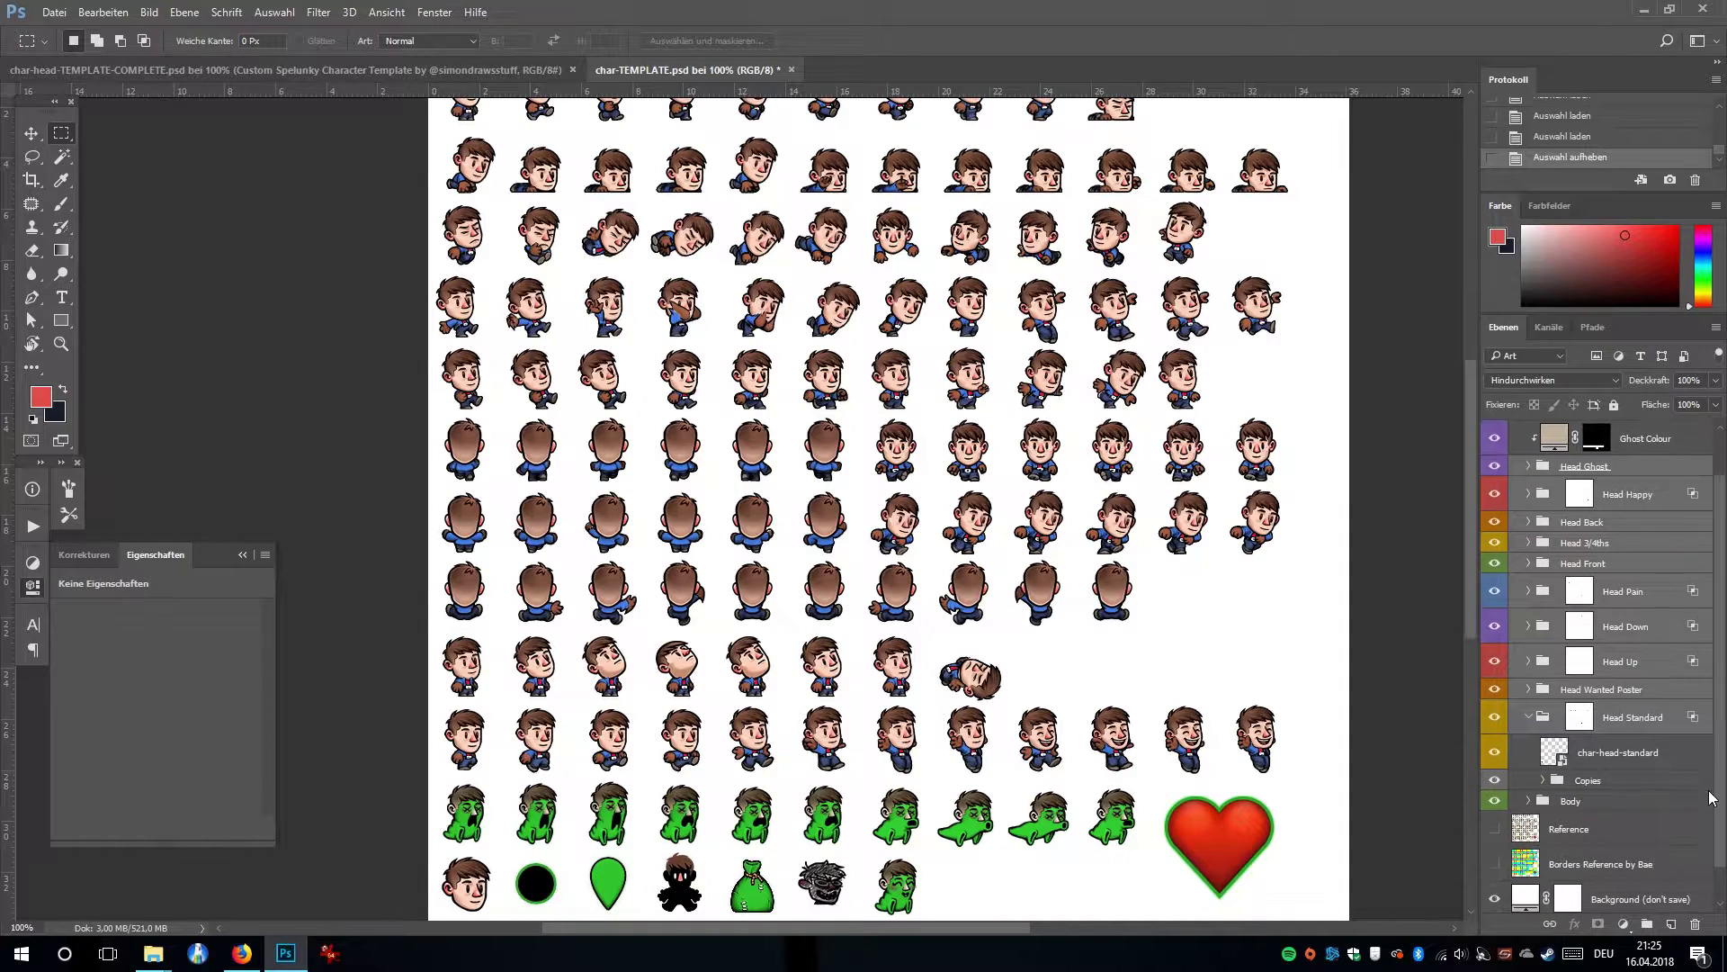
click(1610, 756)
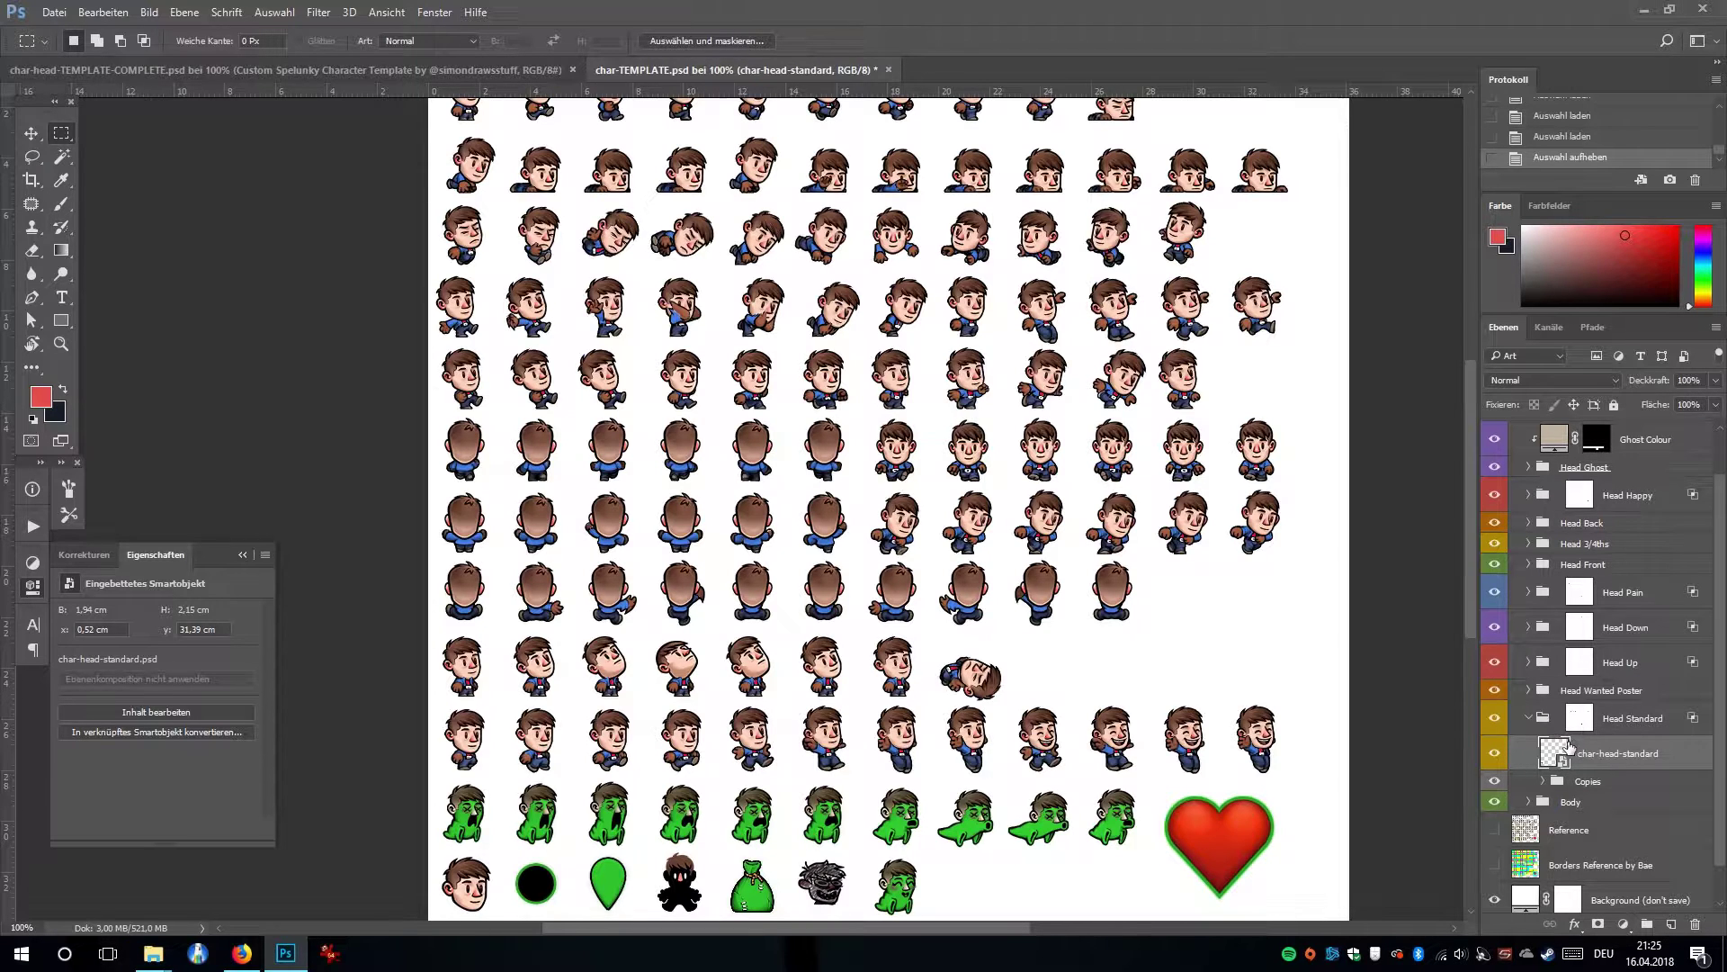
Flip between the char-head-TEMPLATE-COMPLETE head template and the char-TEMPLATE sprite sheet to compare them.
click(499, 73)
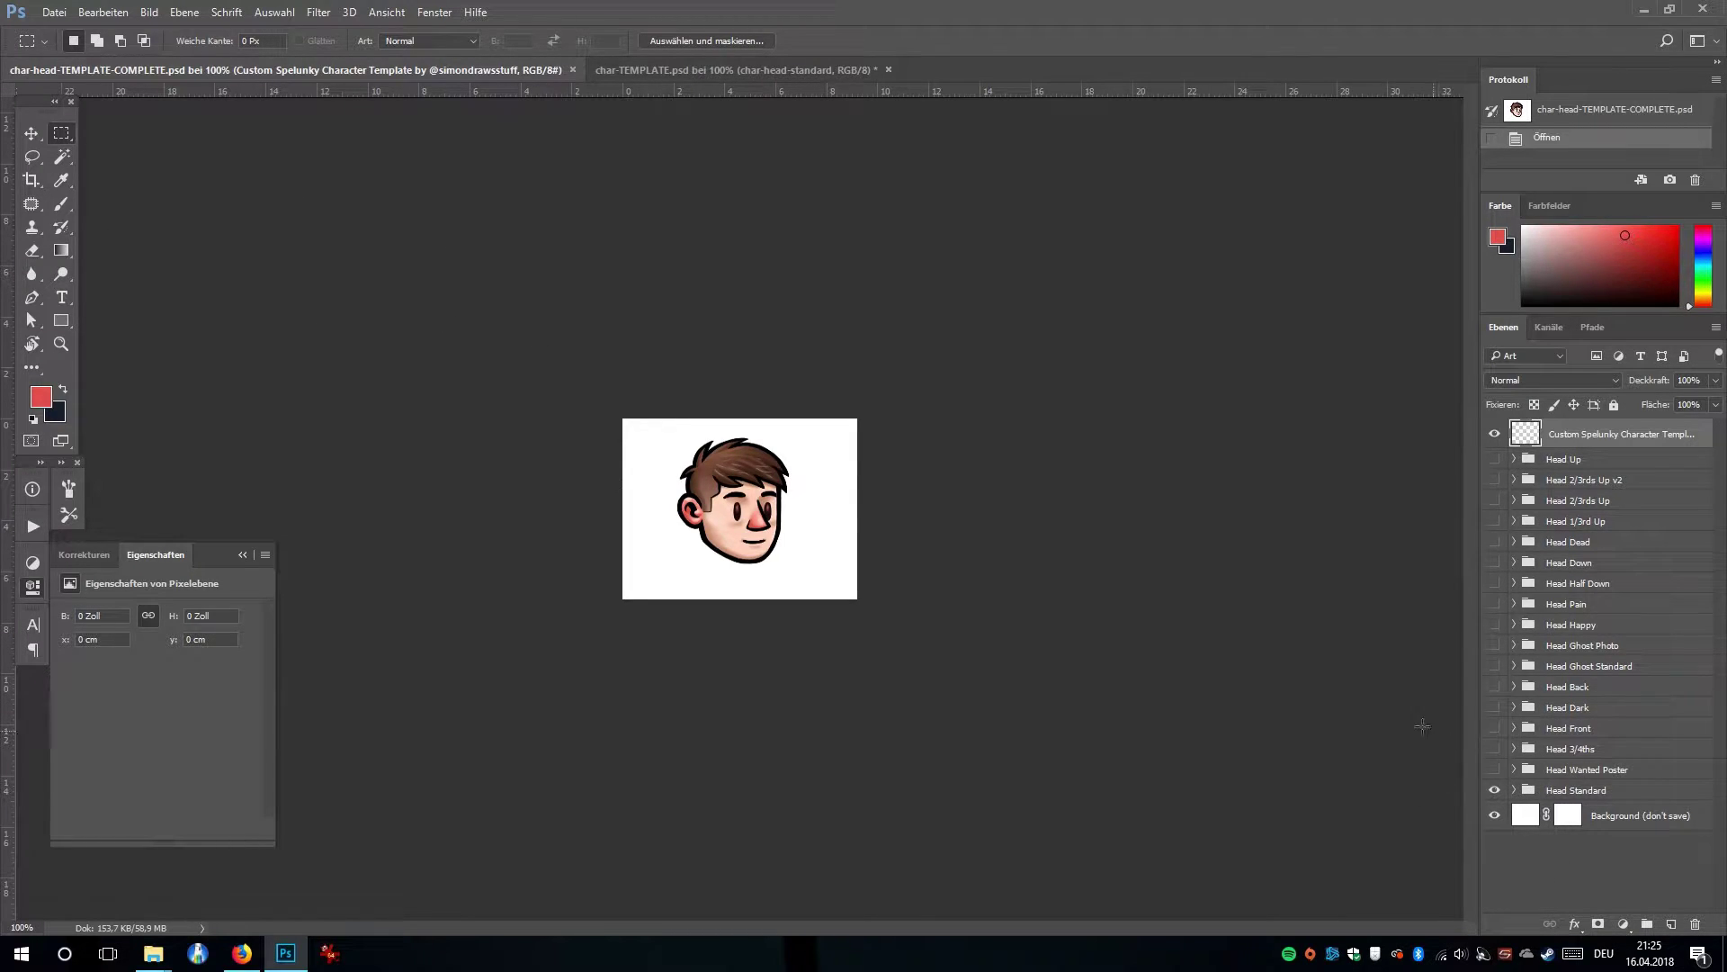
click(738, 68)
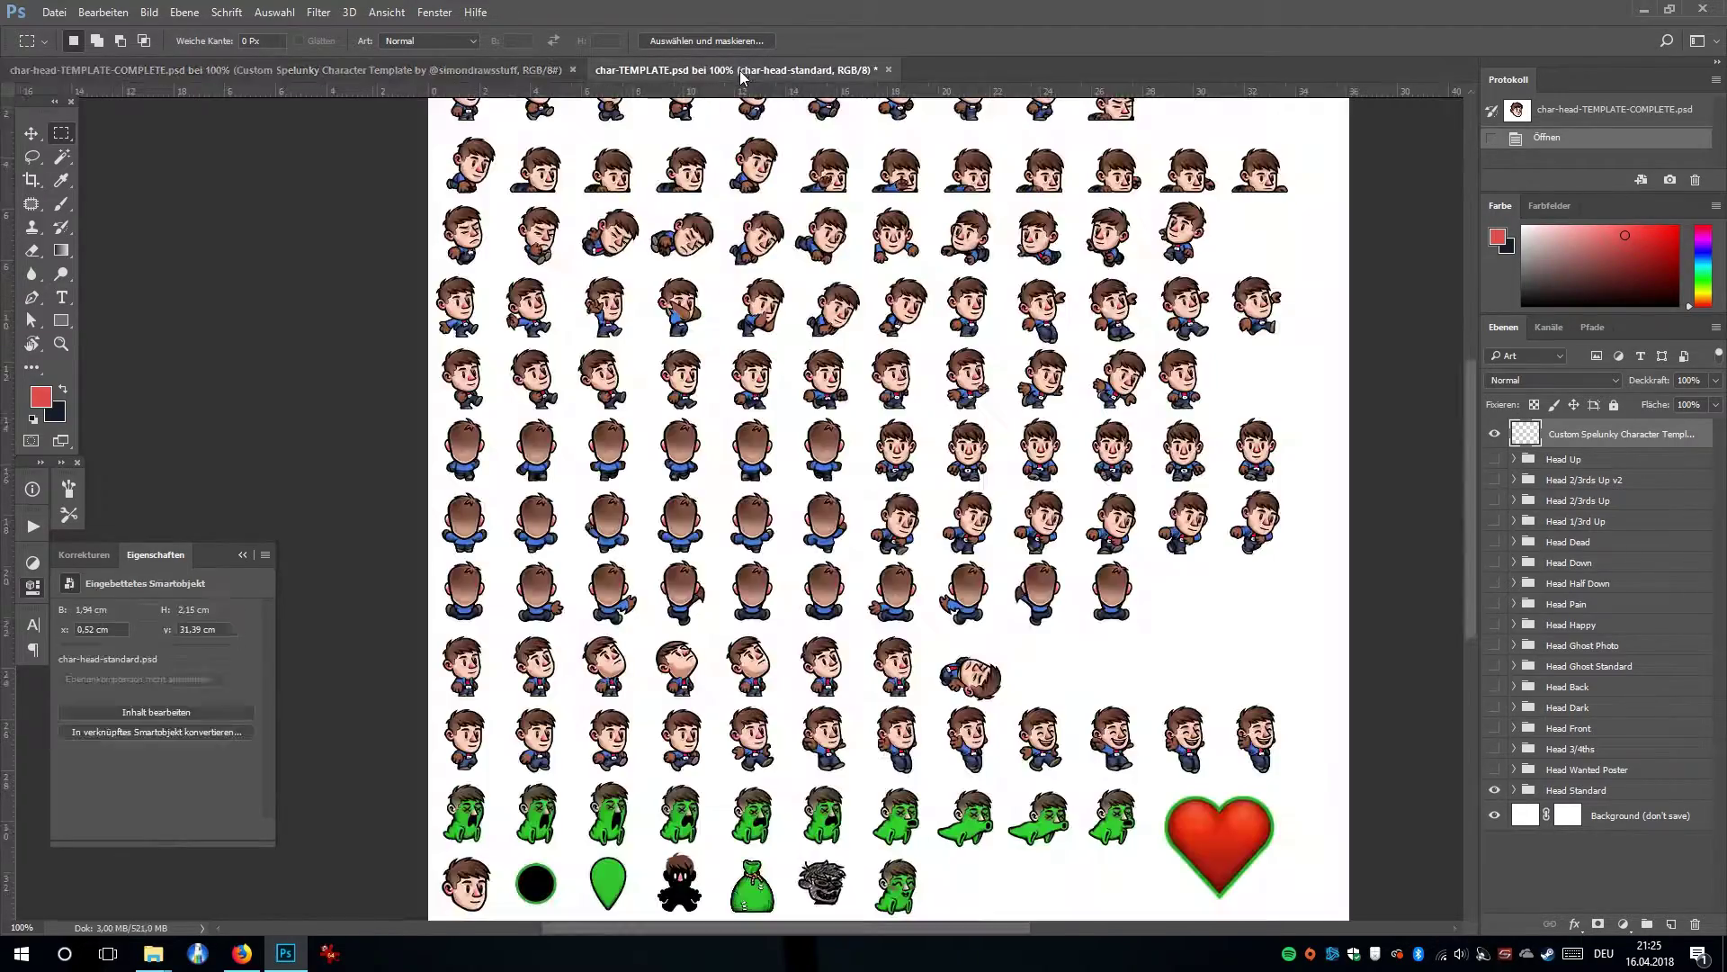
scroll(659, 154, up, 3)
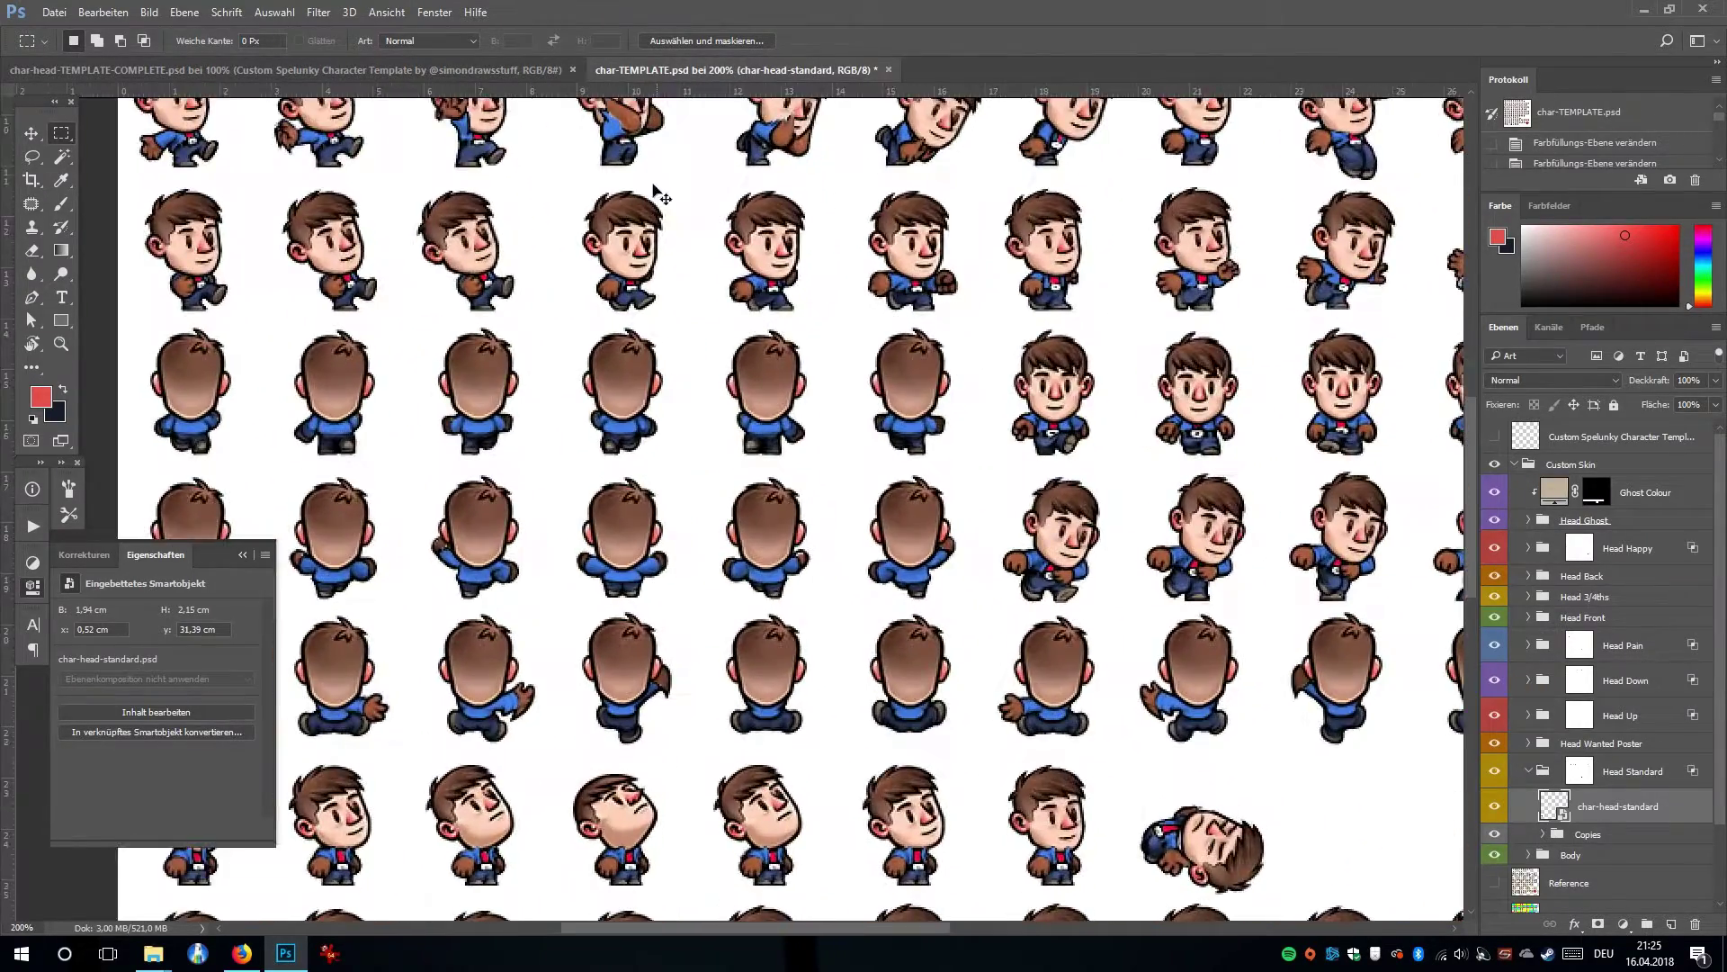
scroll(760, 508, up, 1)
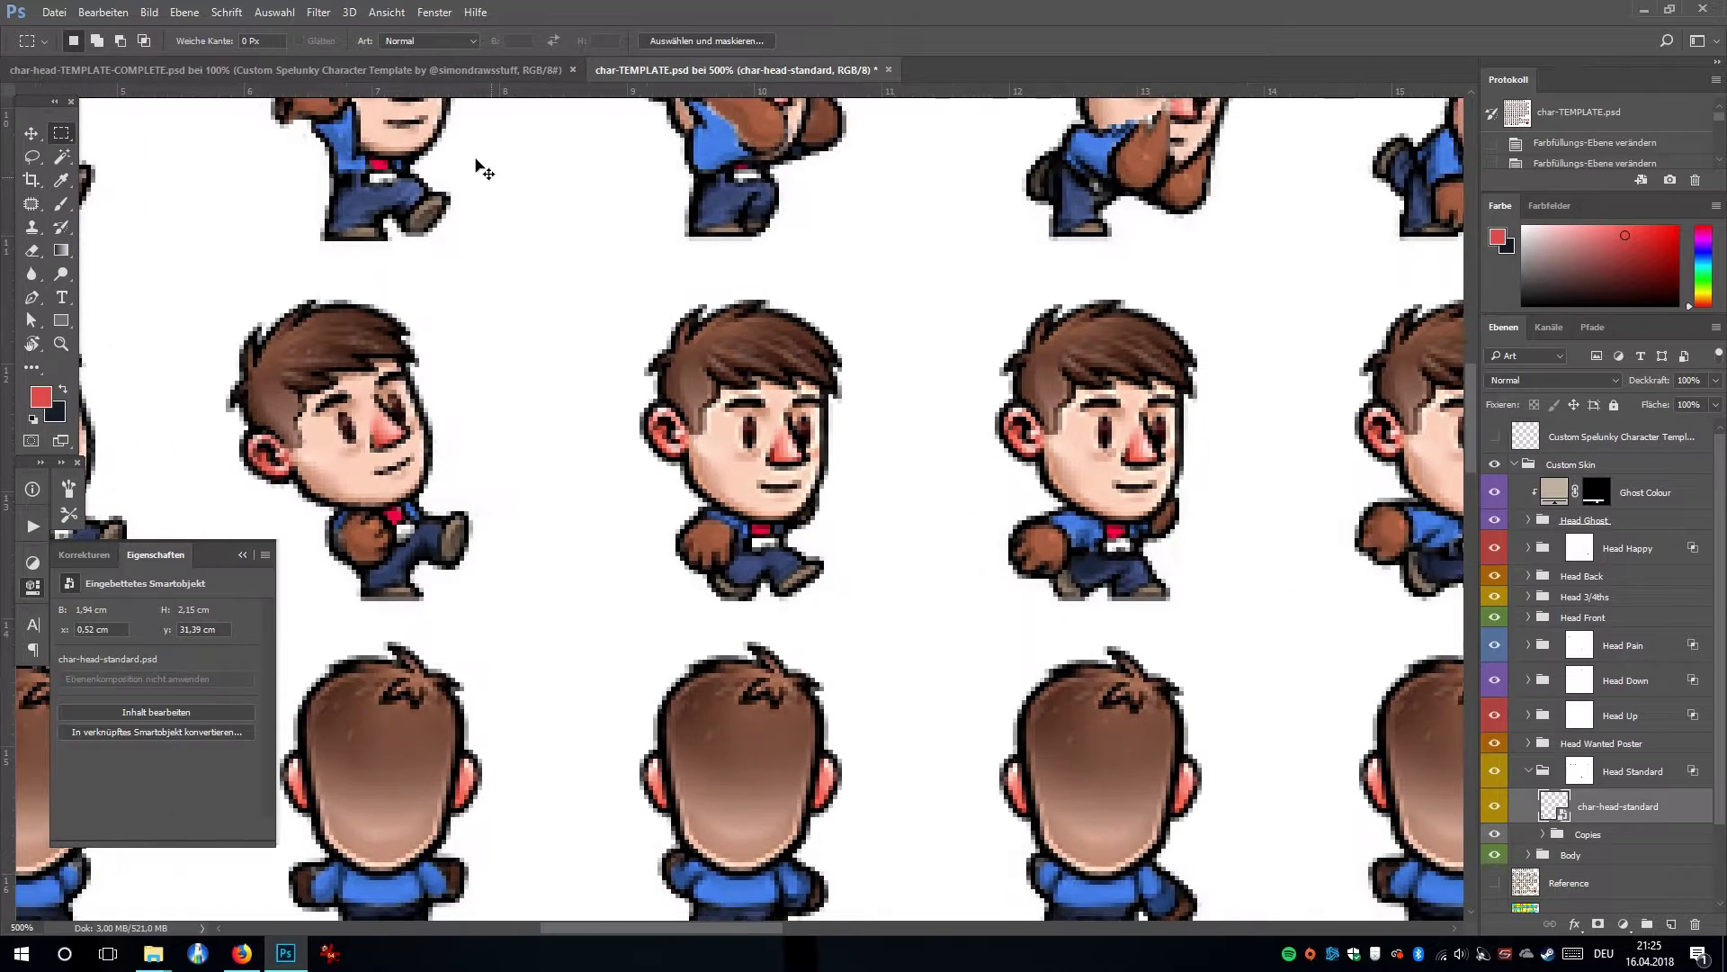
click(409, 70)
scroll(410, 121, up, 1)
click(720, 67)
drag(876, 415, 823, 382)
click(478, 71)
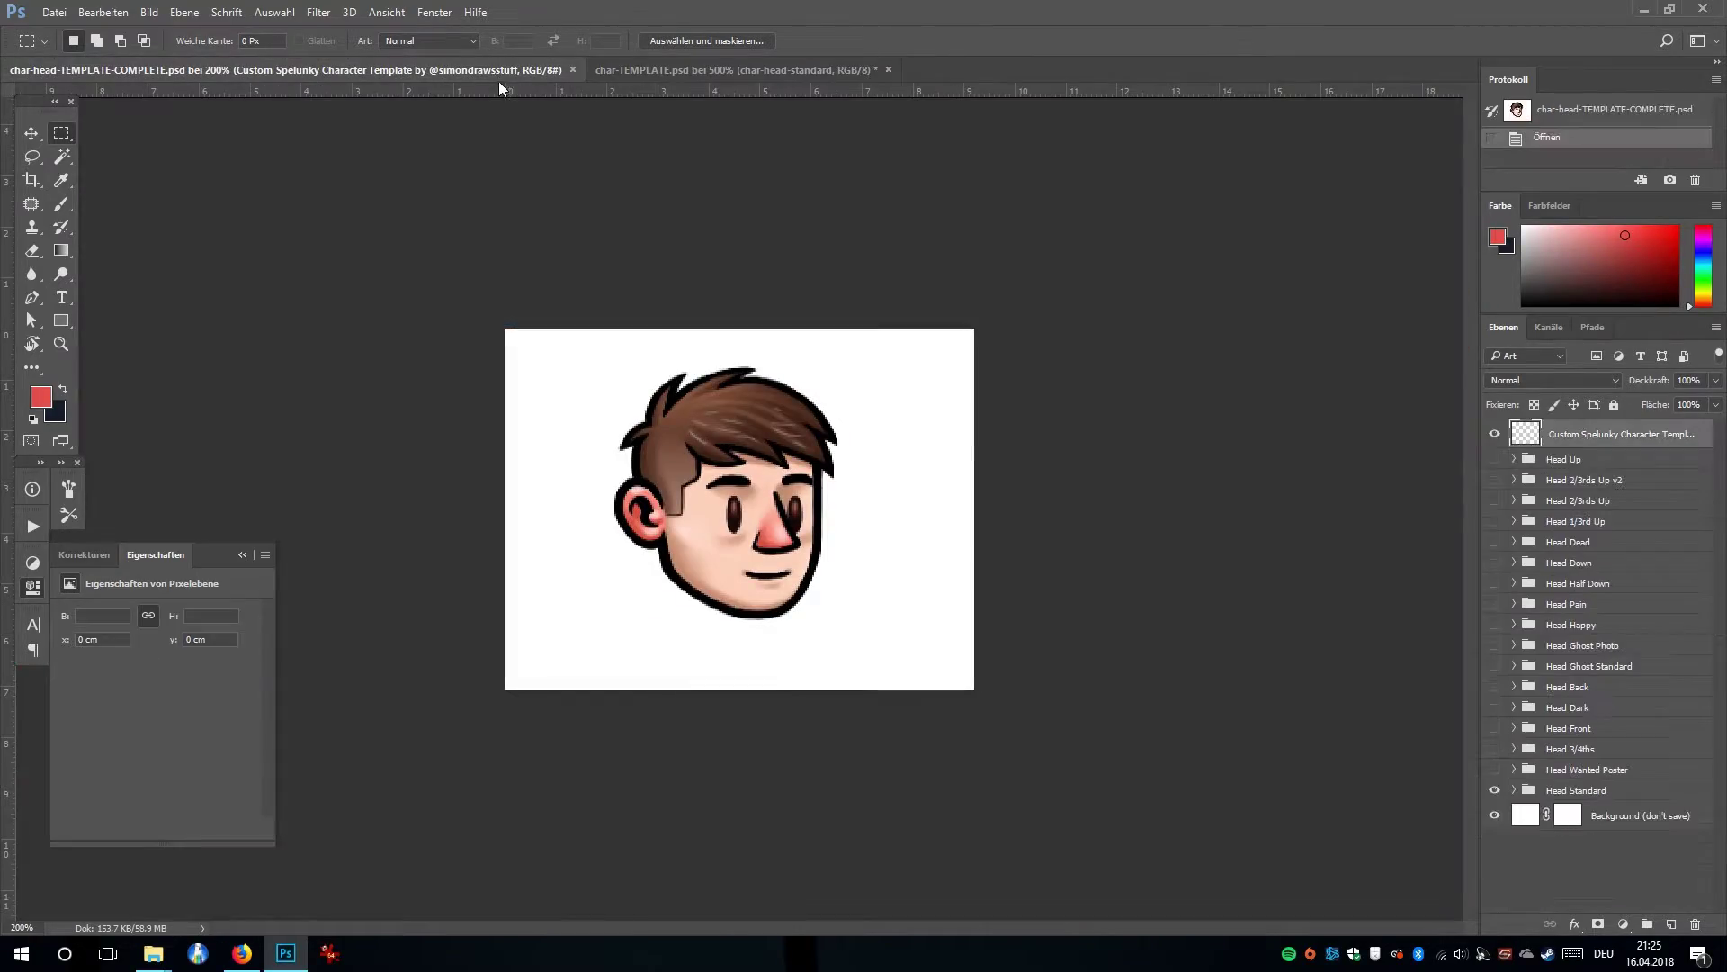
click(699, 69)
scroll(742, 220, down, 1)
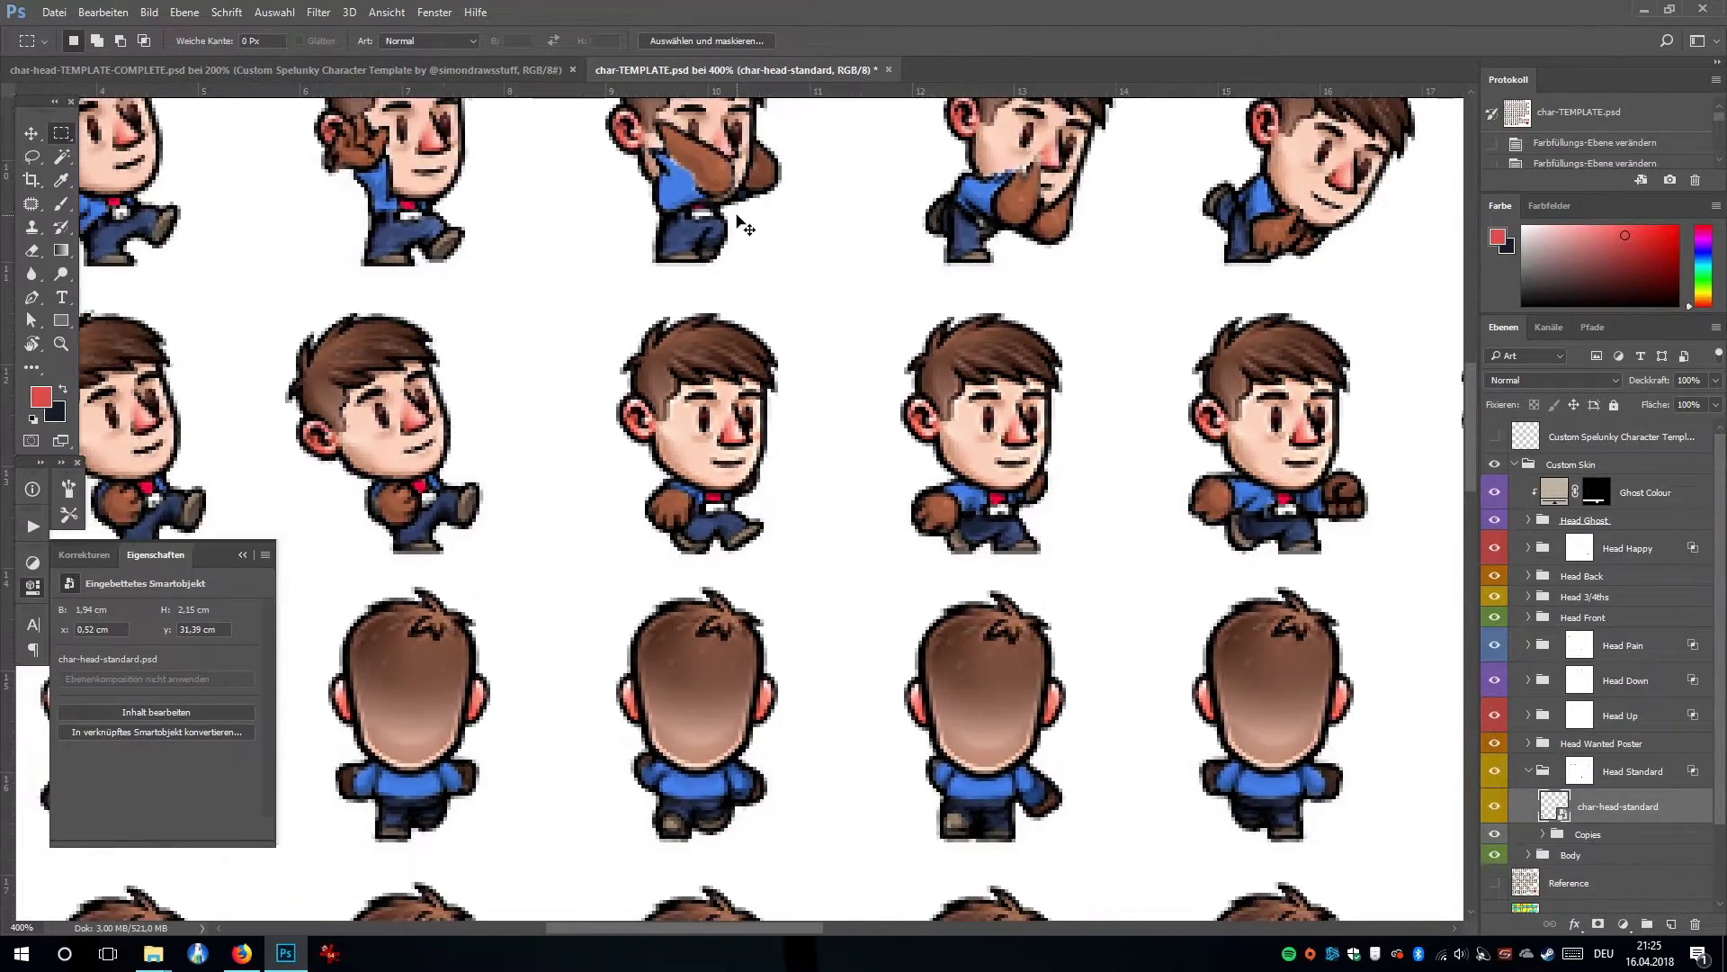
scroll(742, 220, down, 4)
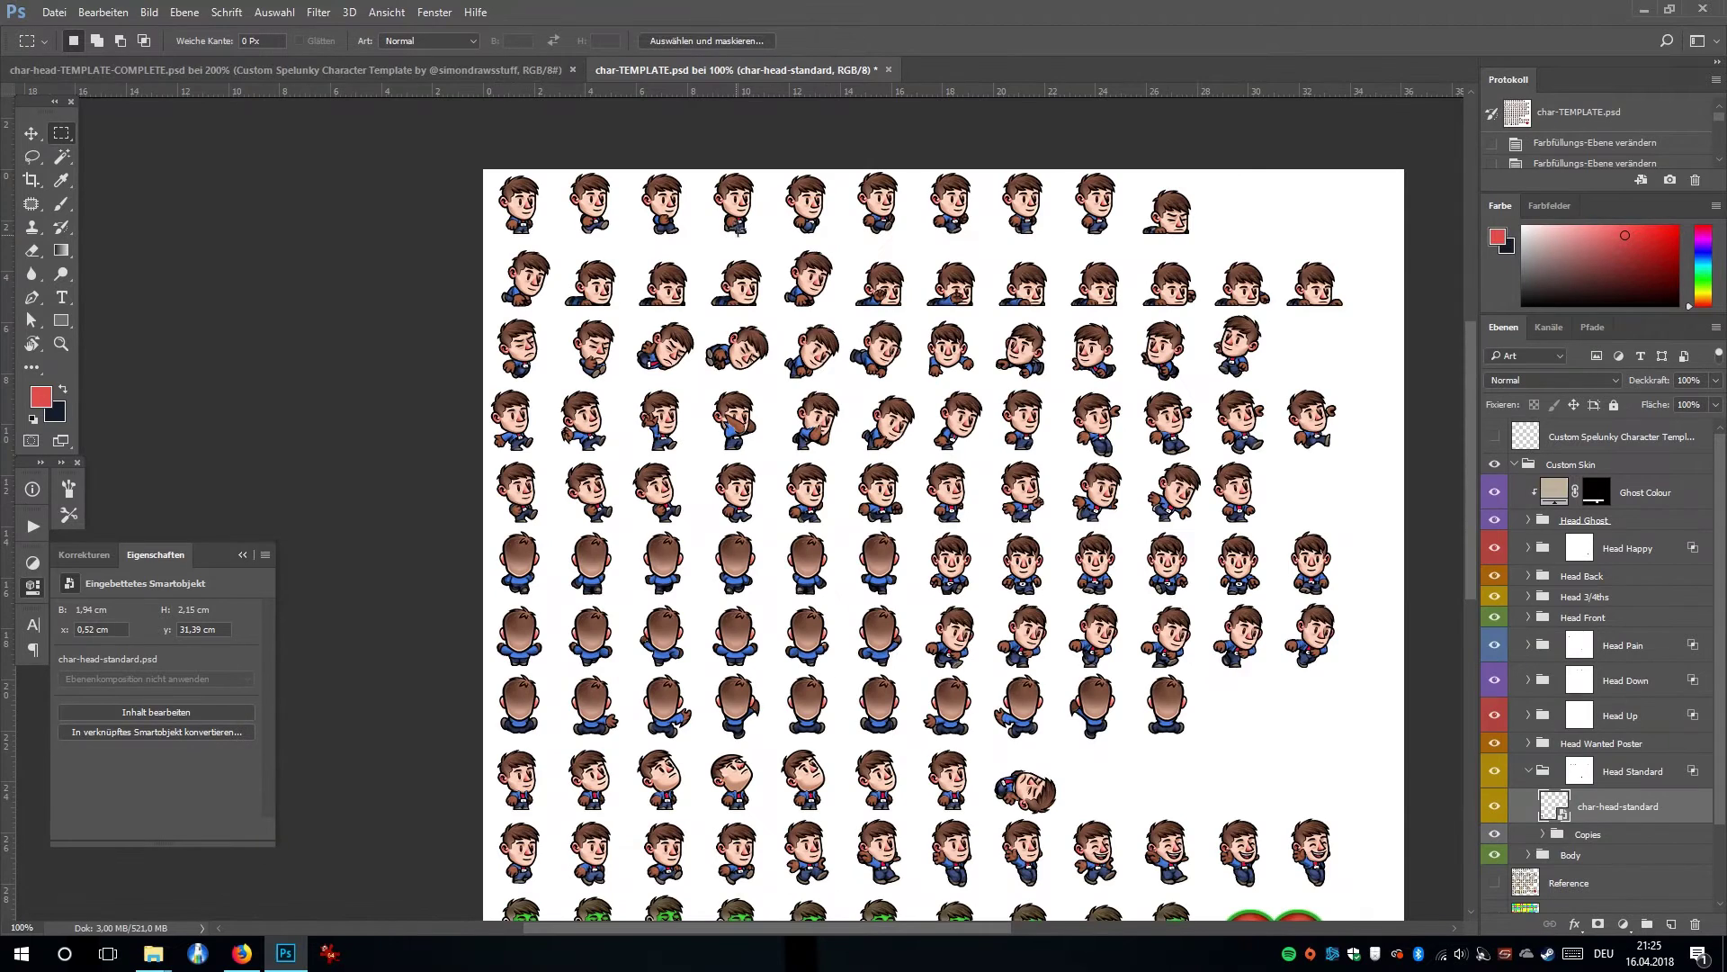
On char-head-TEMPLATE-COMPLETE, preview the Head Wanted Poster and Head 3/4ths views, zoomed in.
click(499, 72)
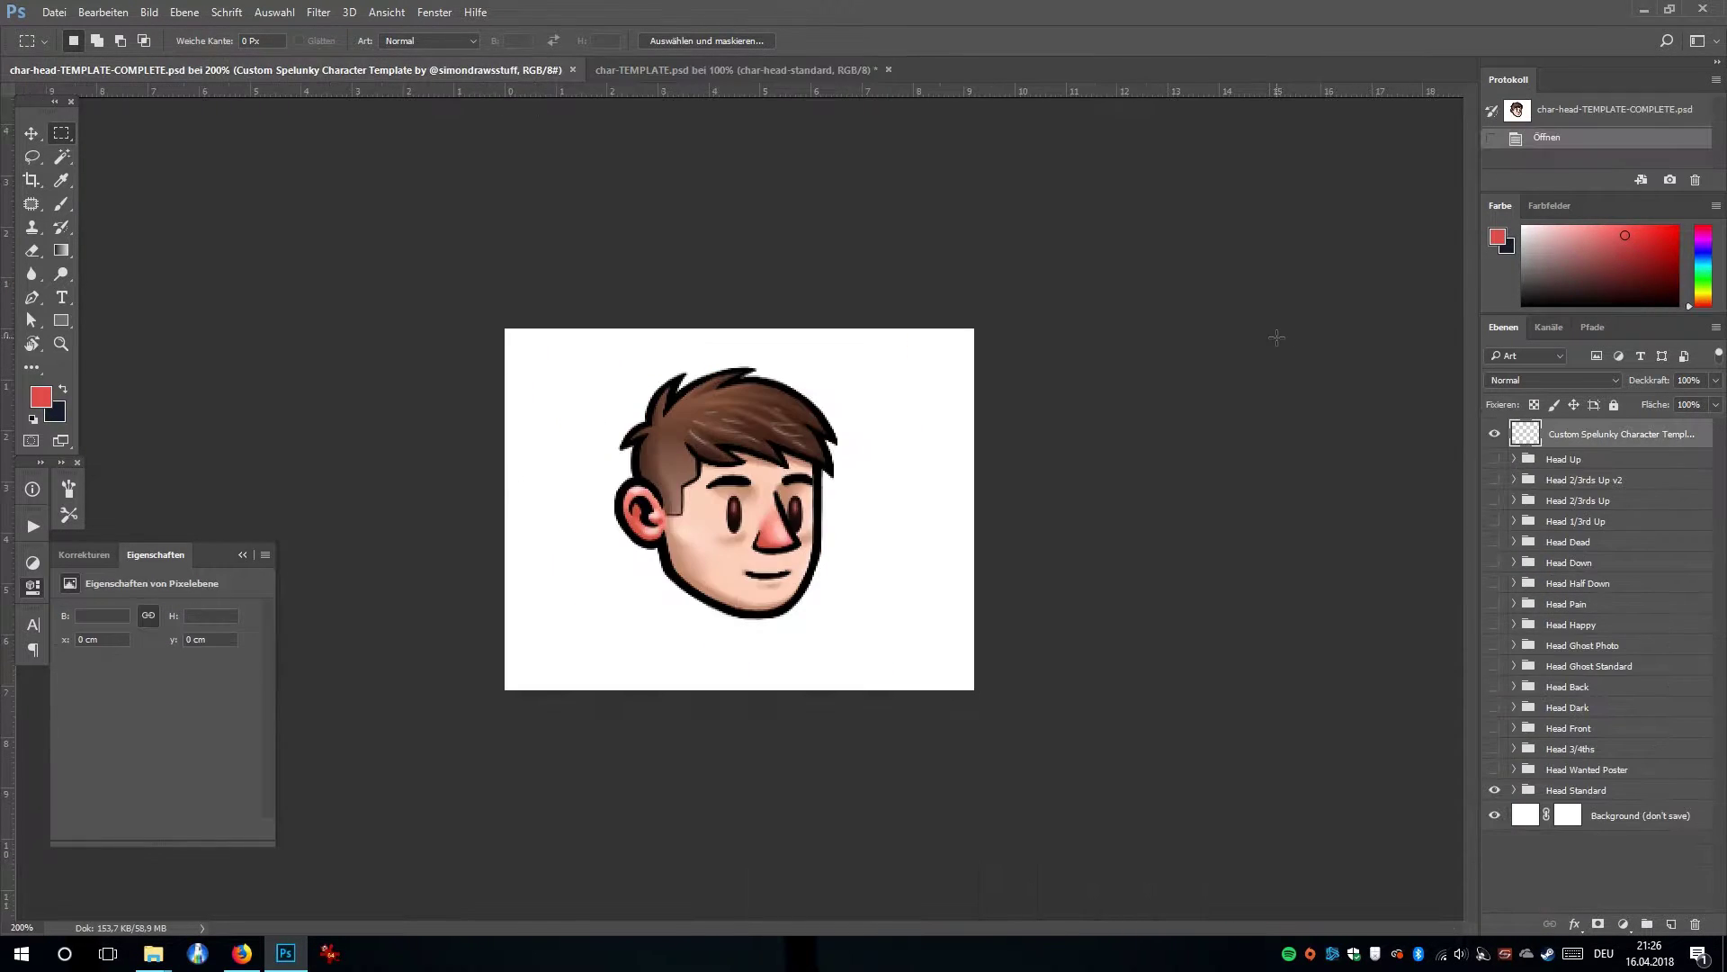
scroll(860, 299, down, 1)
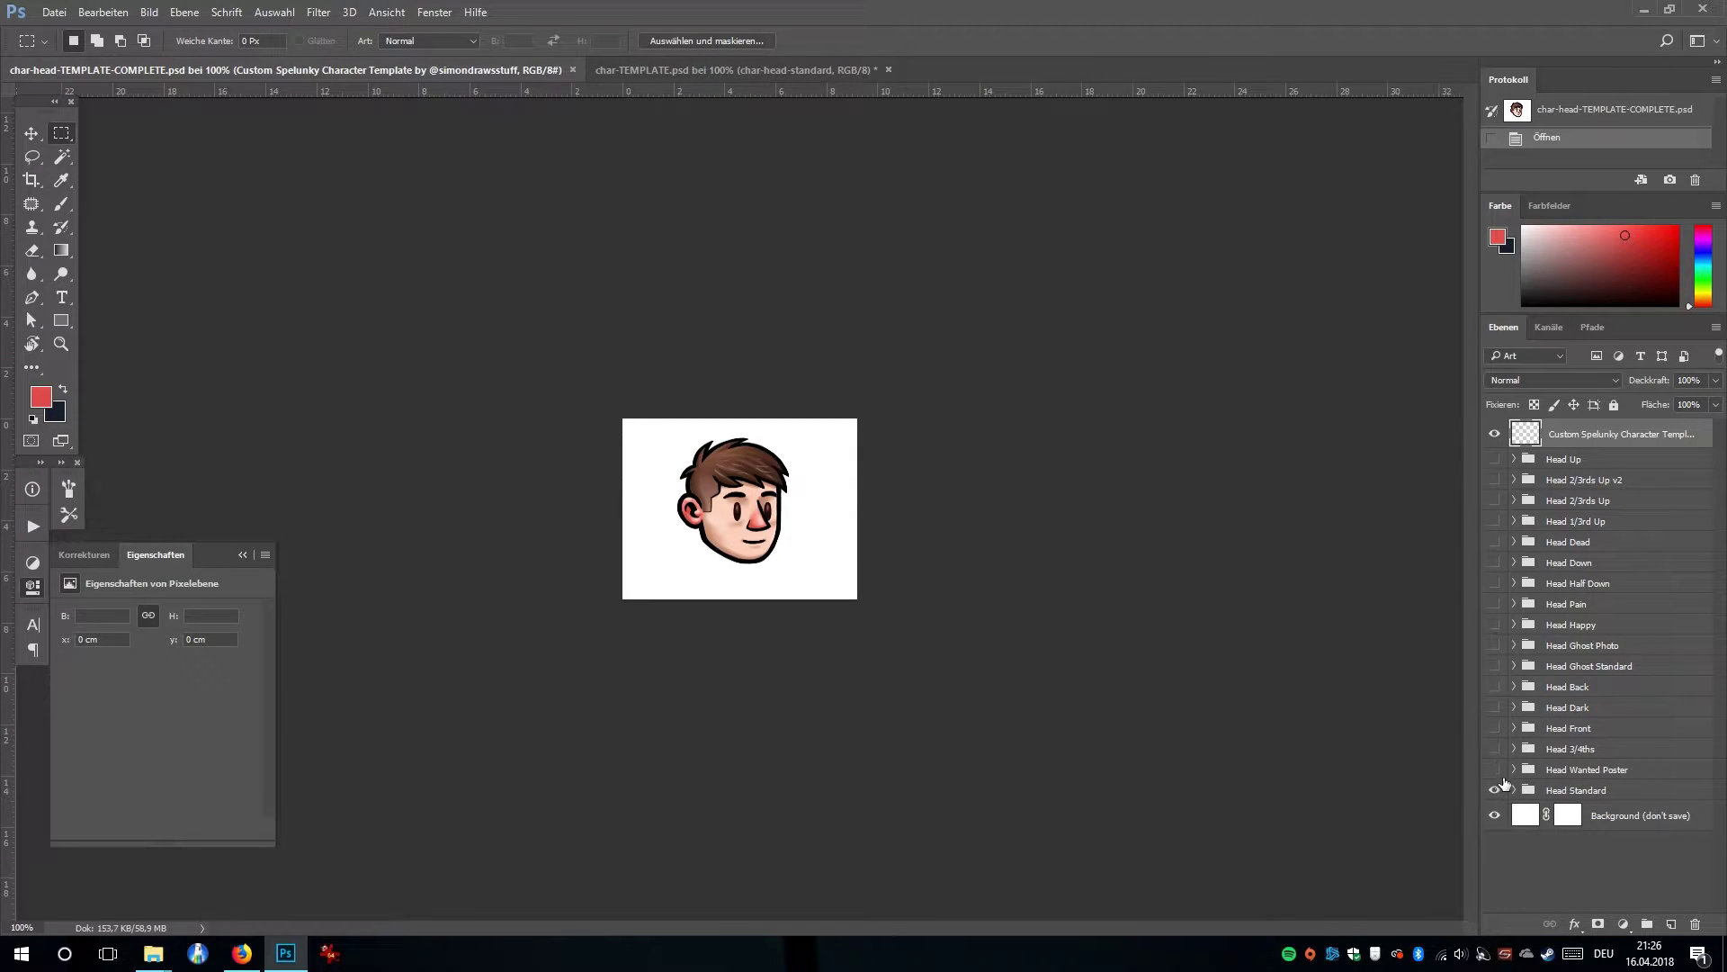
click(1497, 771)
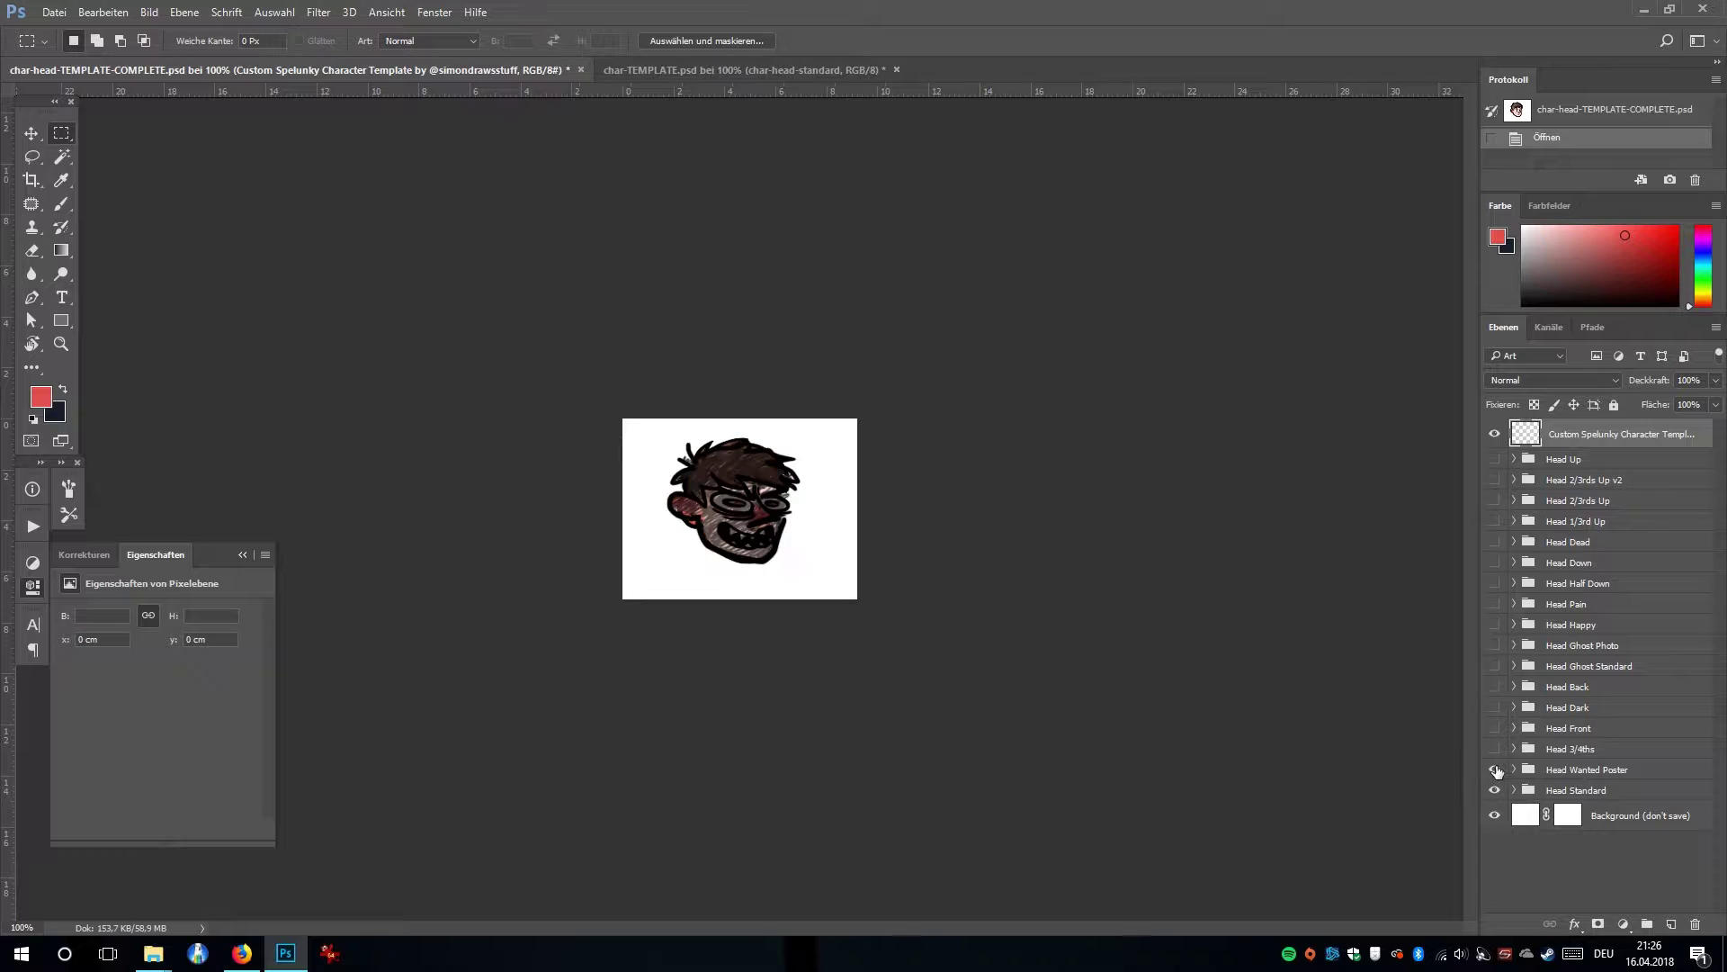
click(1498, 770)
click(1496, 750)
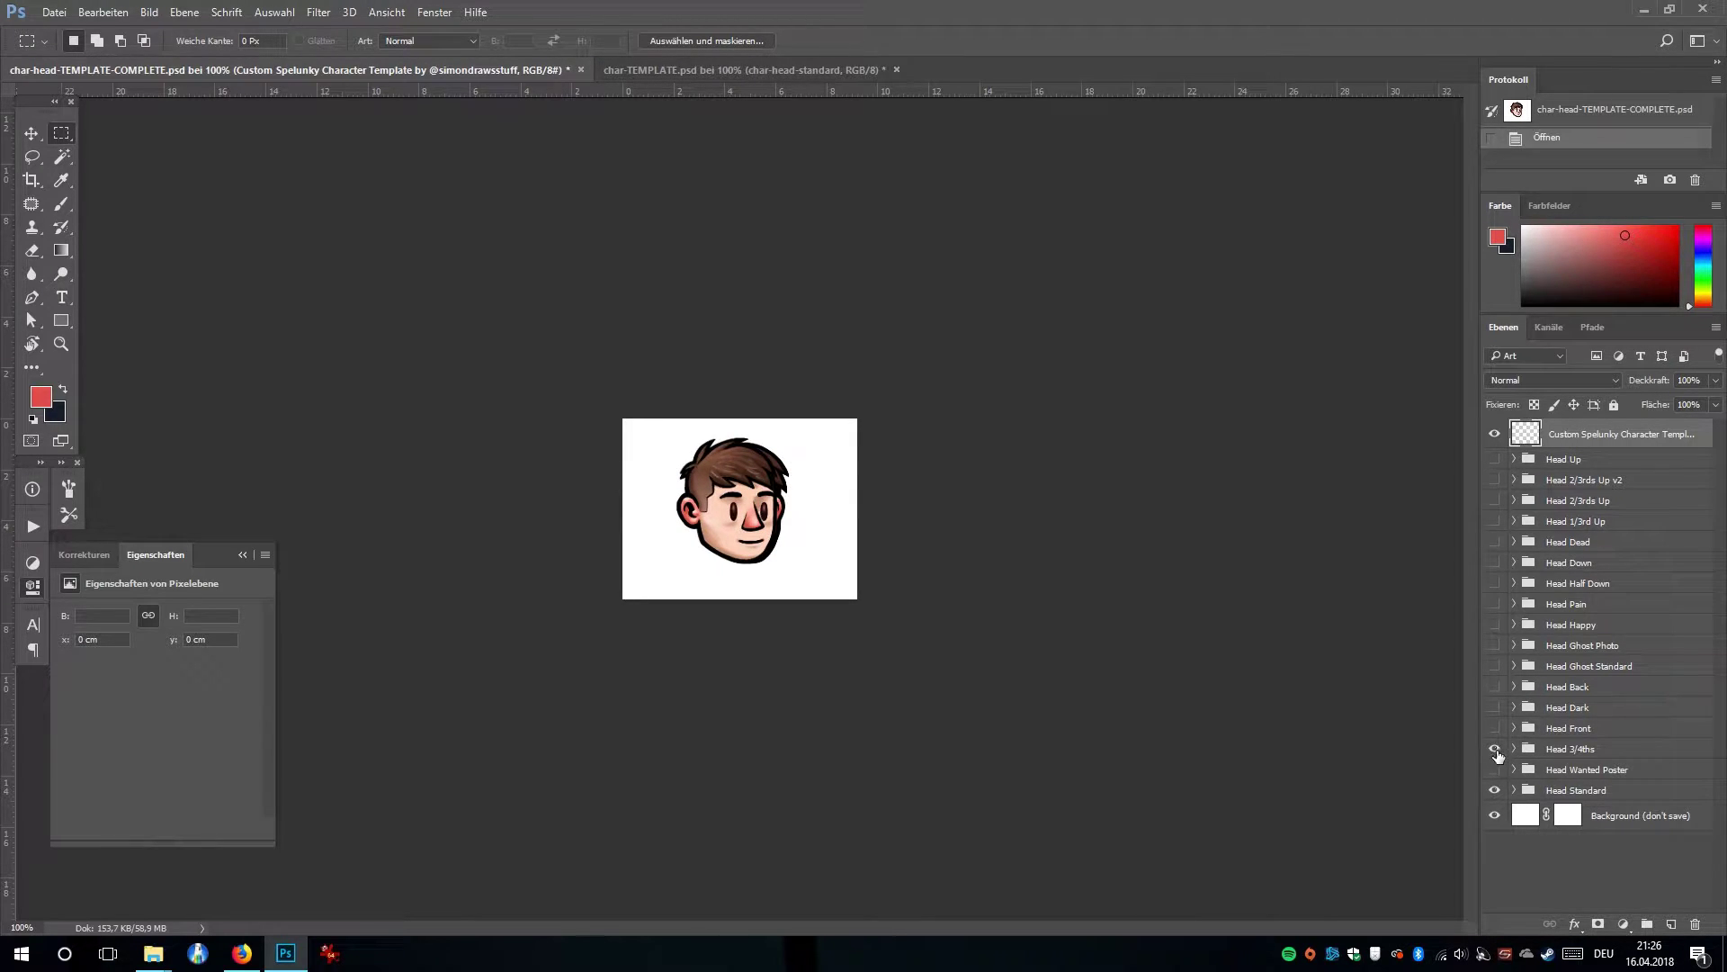
click(1497, 751)
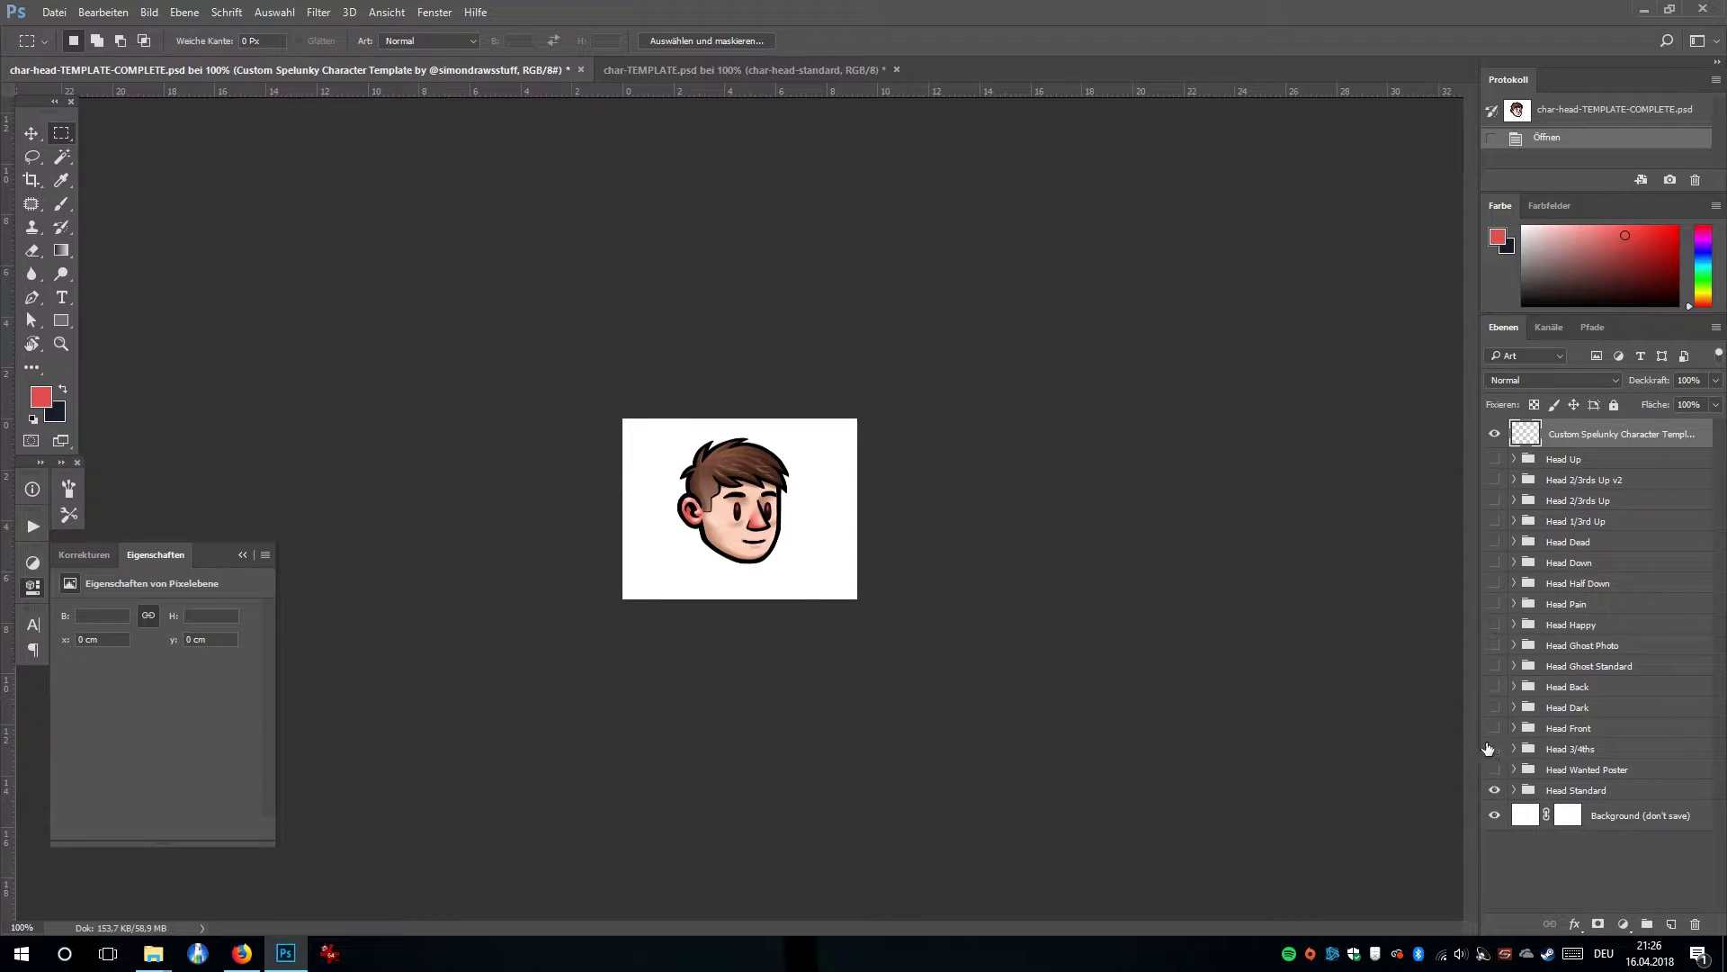
key(ctrl+plus)
key(ctrl+plus)
key(ctrl+plus)
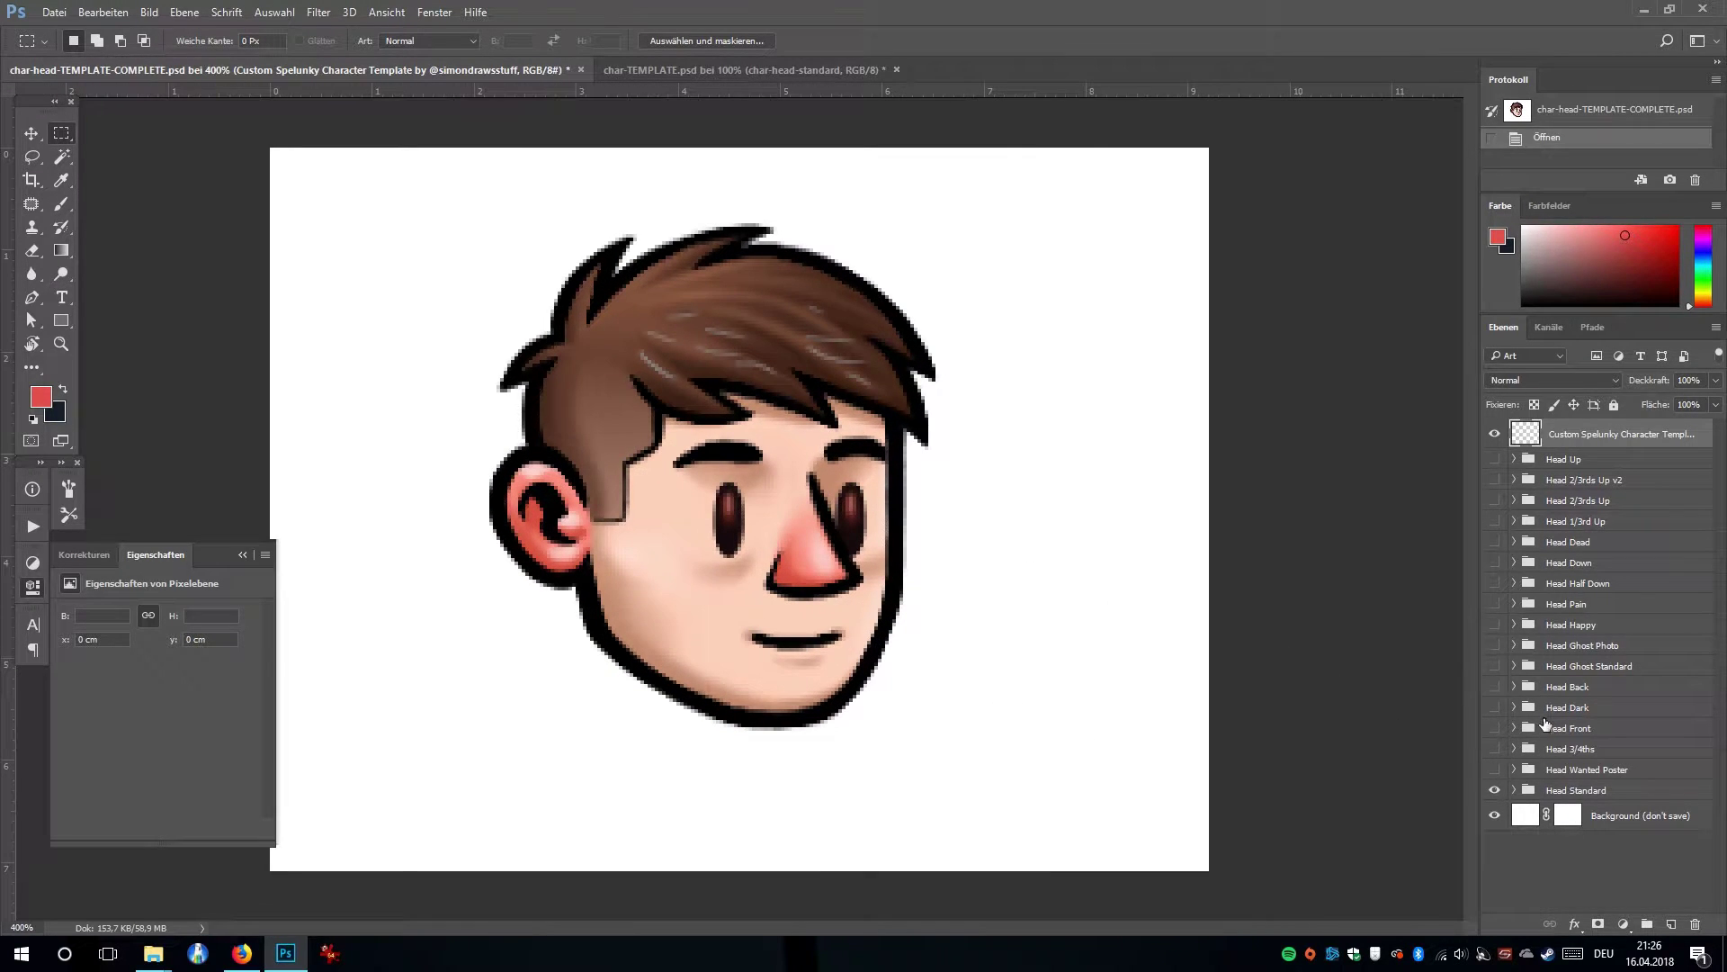
Compare the Head 3/4ths and Head Front views, leaving only Head Standard visible.
click(1495, 749)
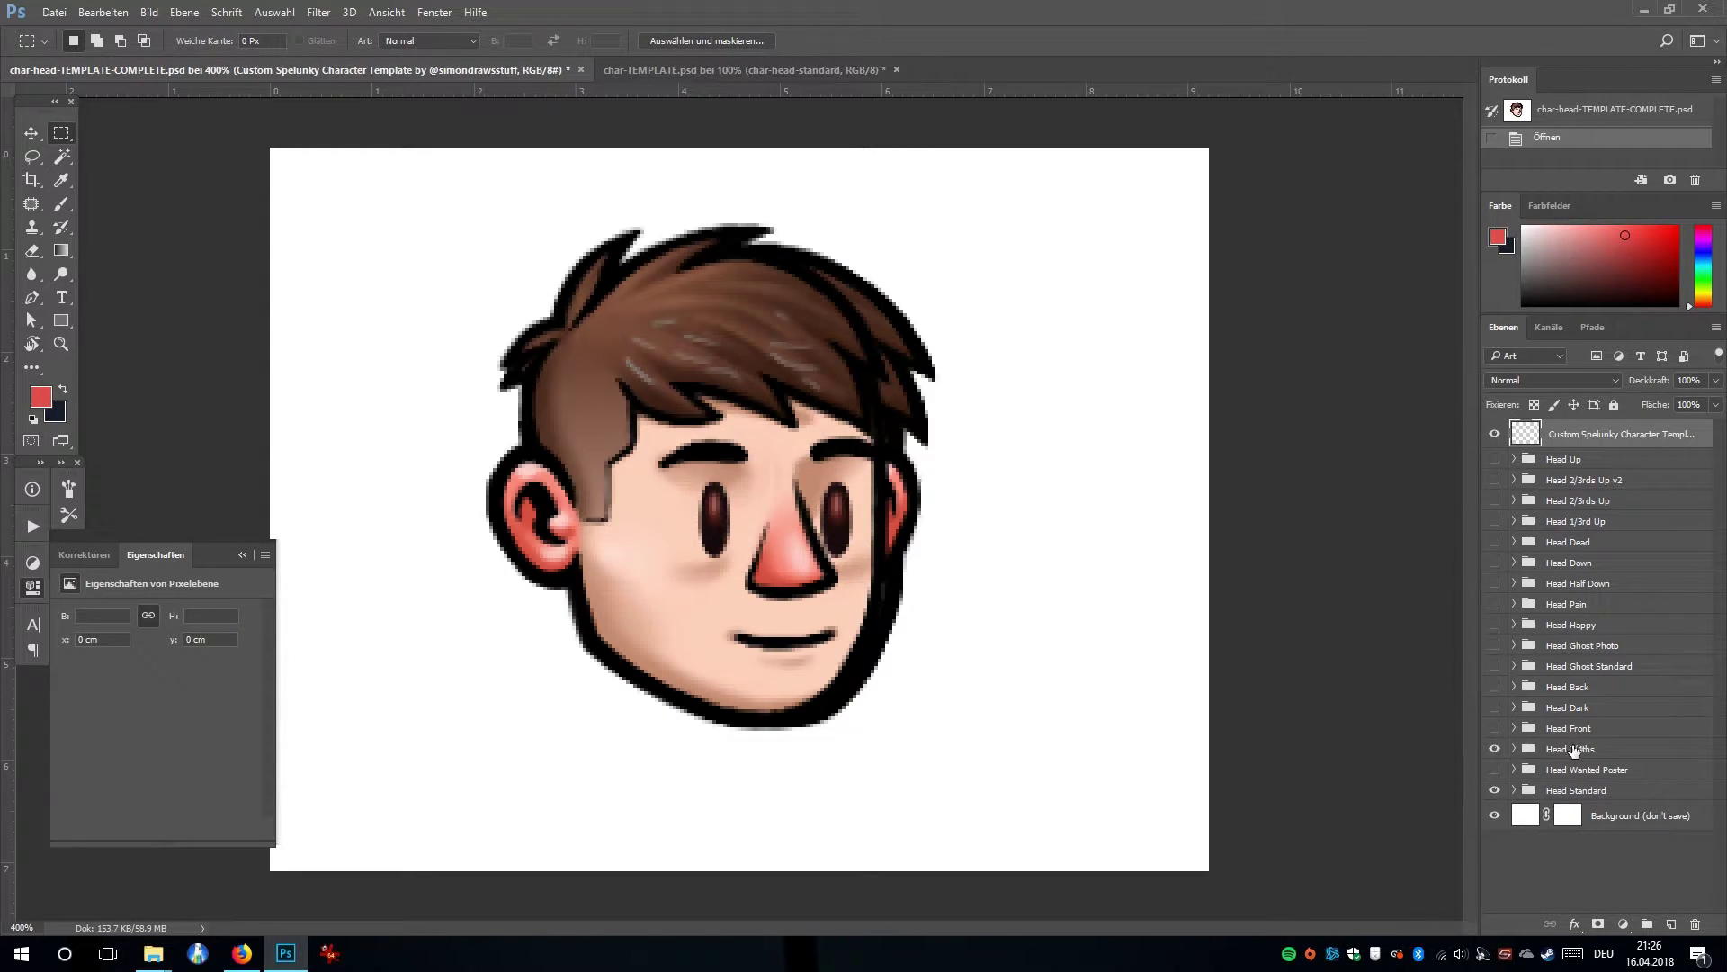
click(1497, 752)
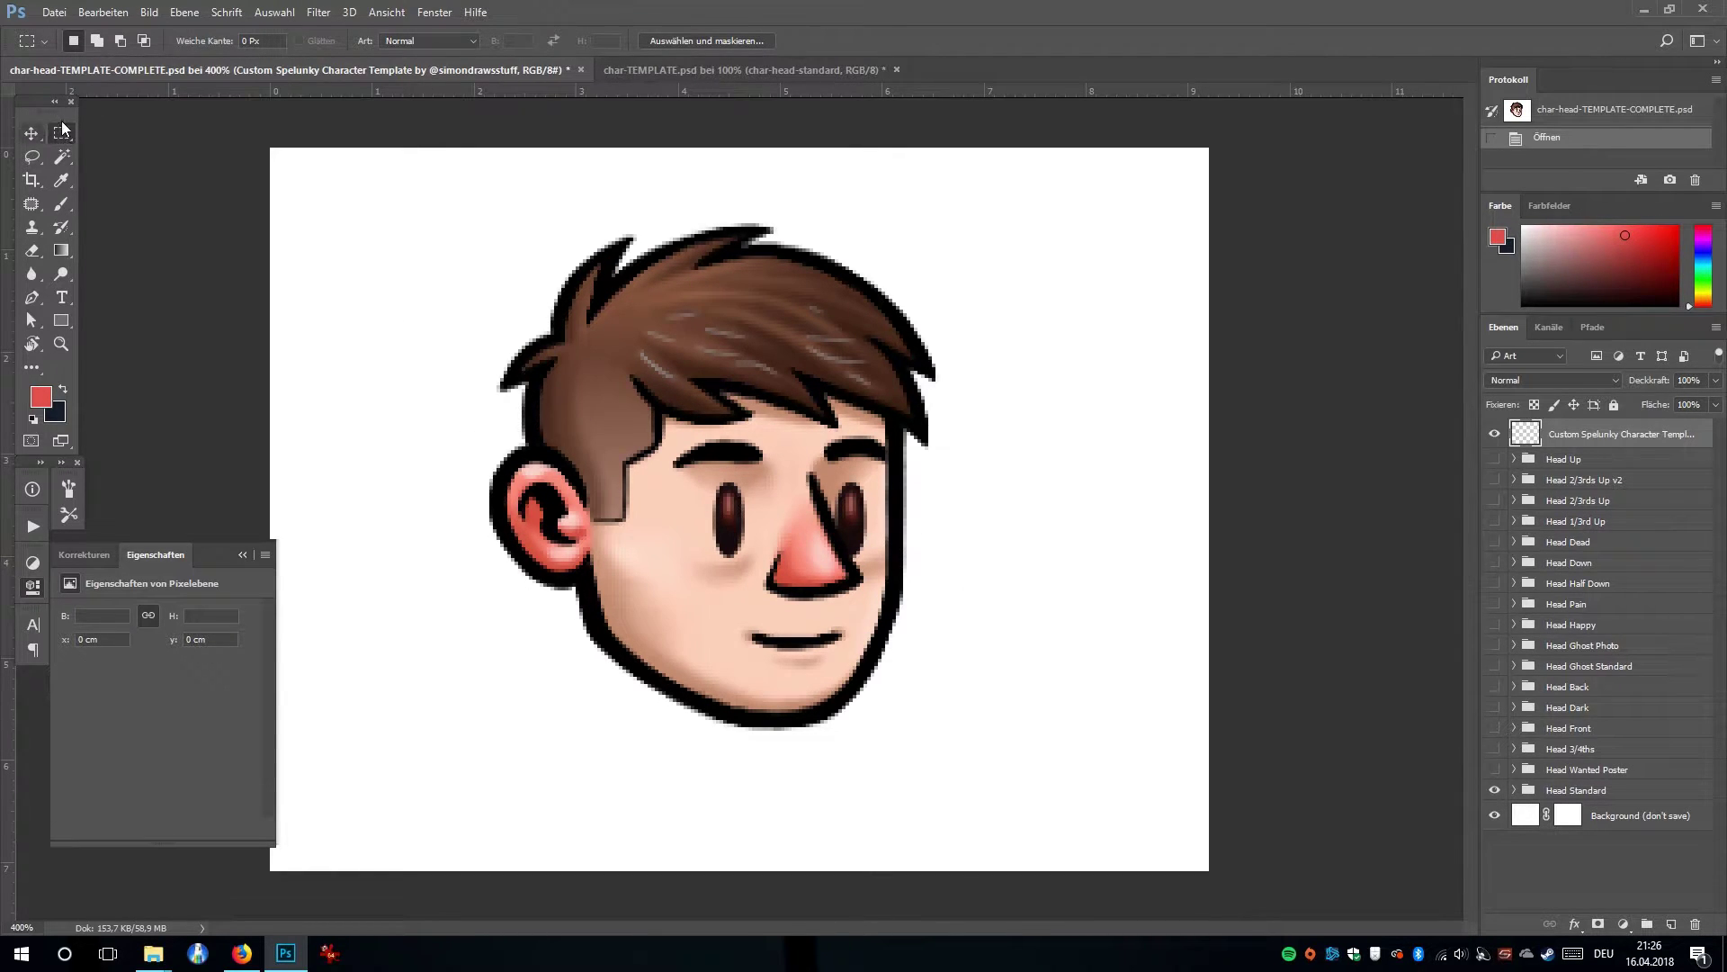
drag(410, 306, 489, 665)
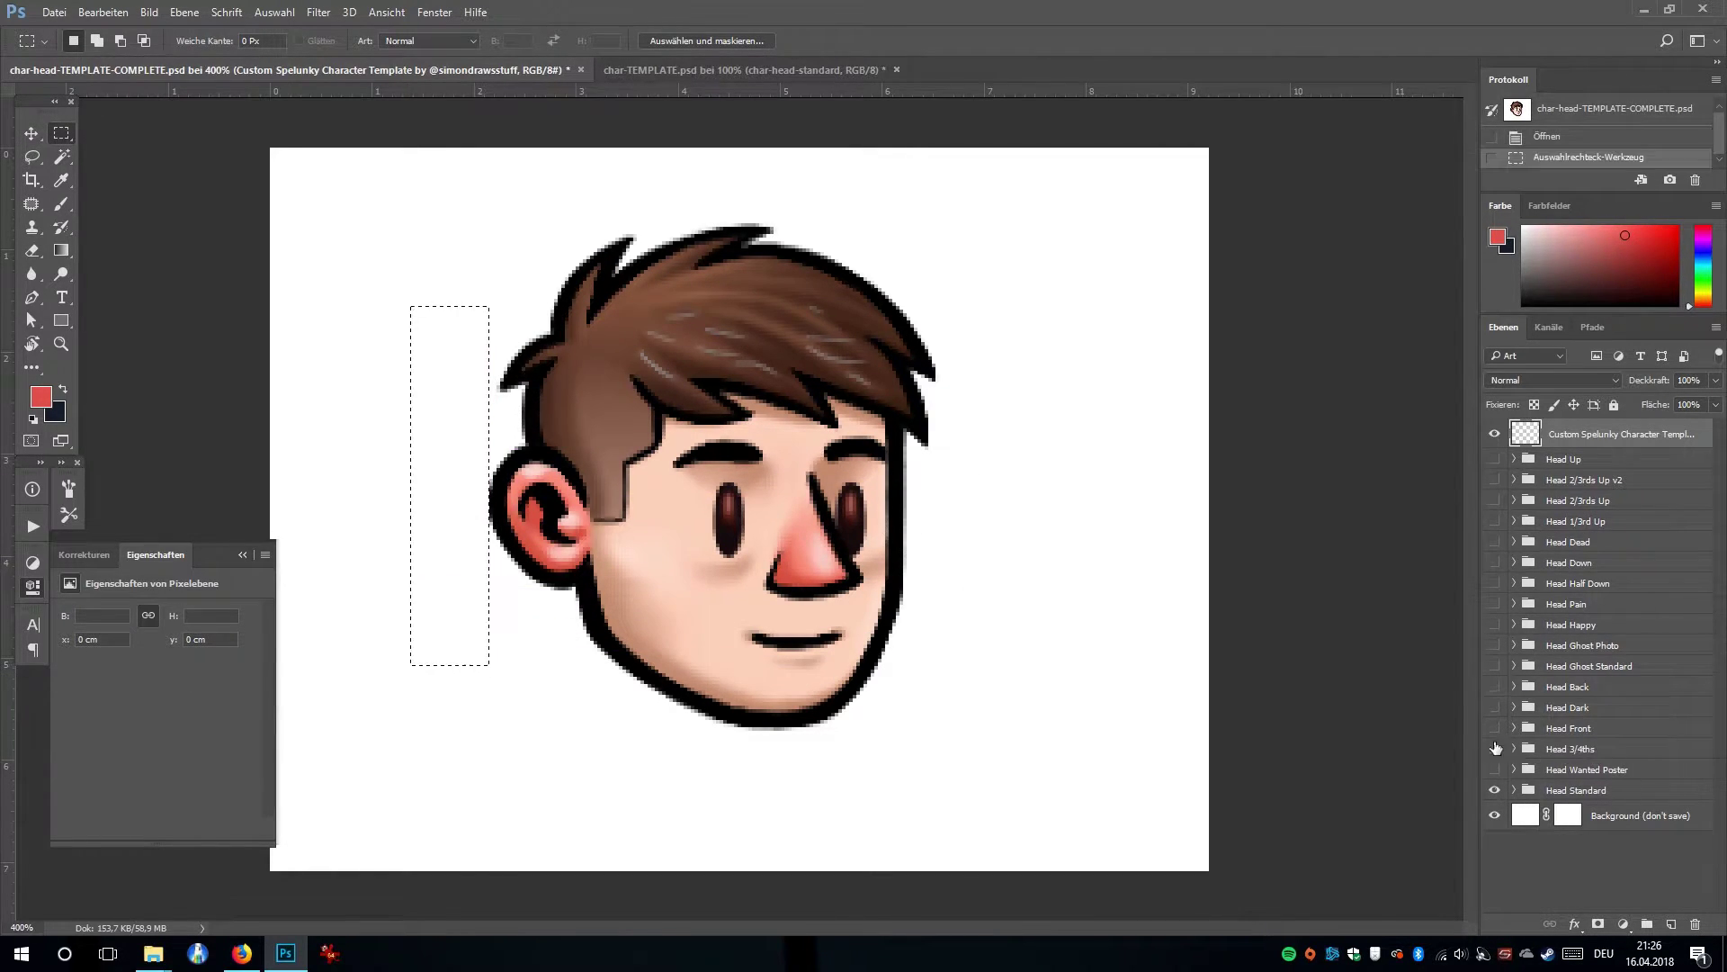
click(1496, 750)
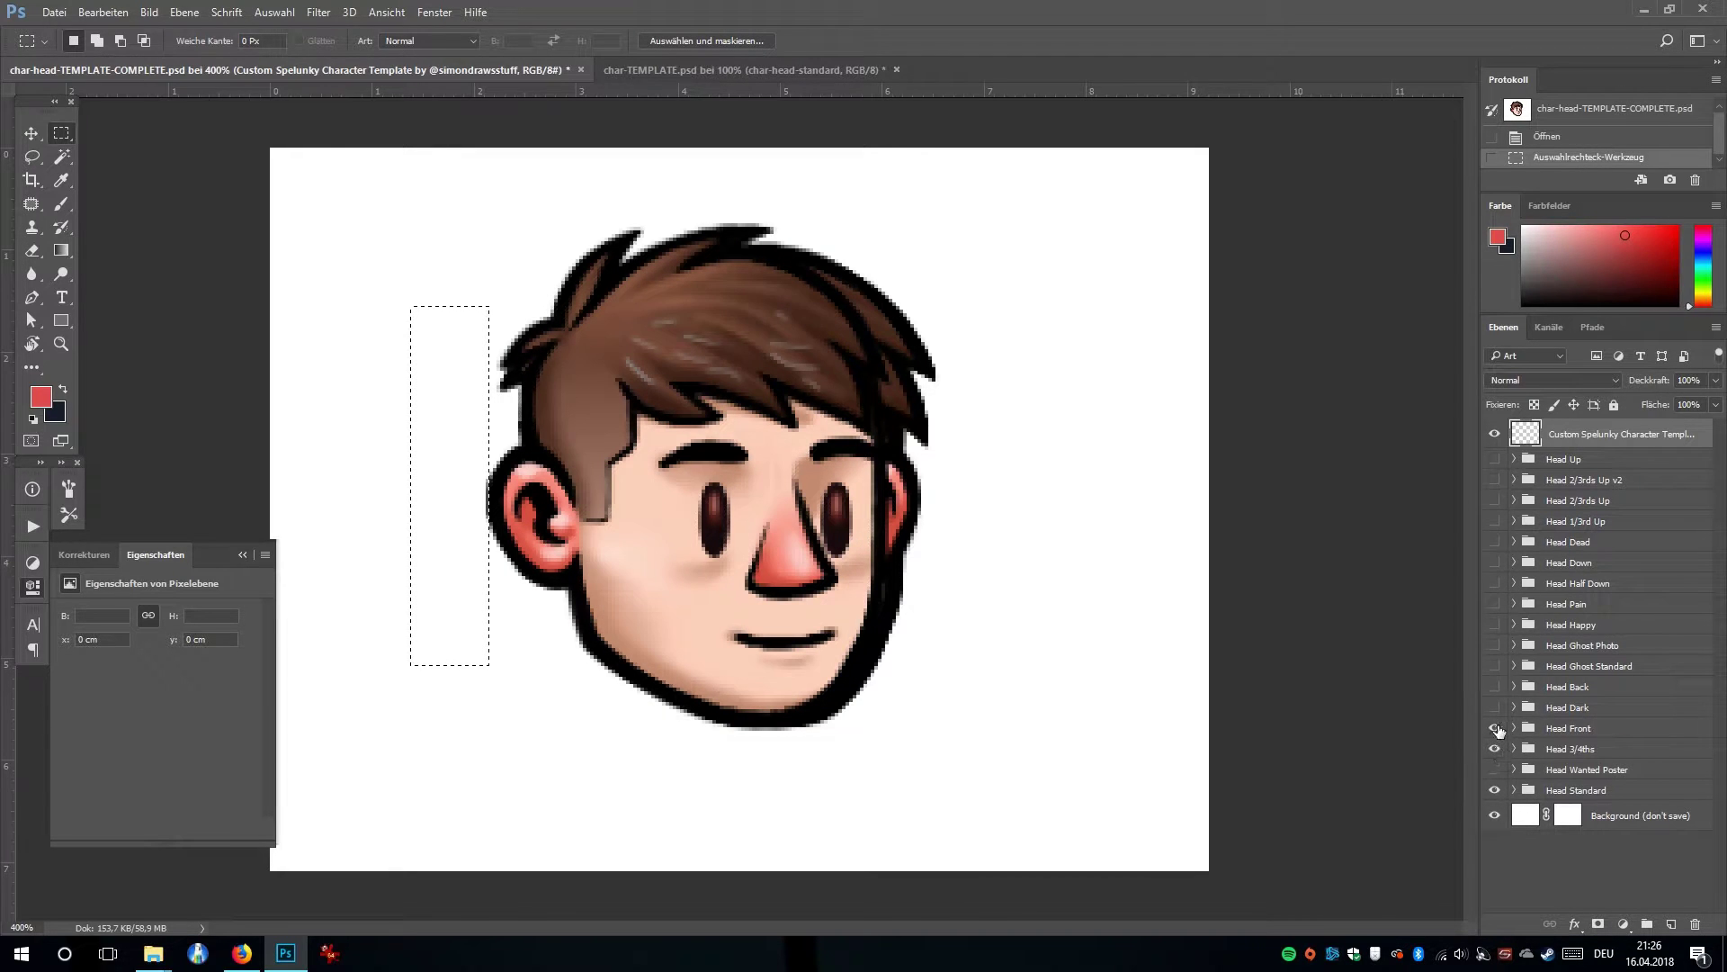
click(1496, 729)
click(1496, 749)
click(1496, 790)
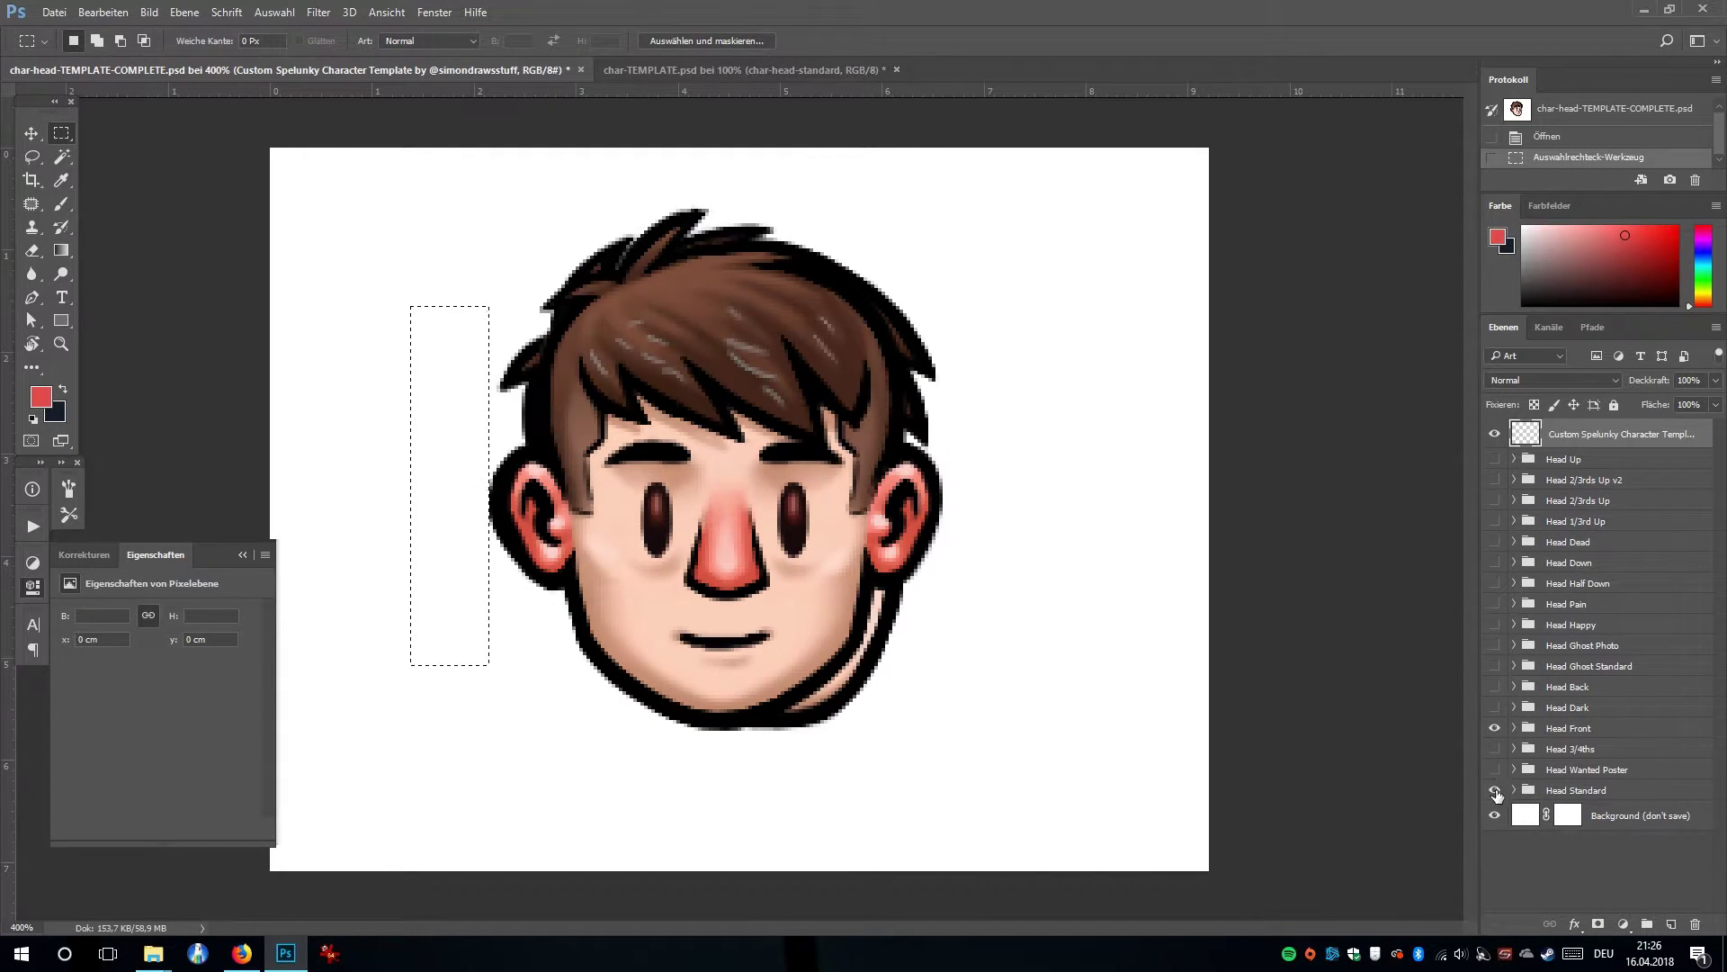
click(1496, 790)
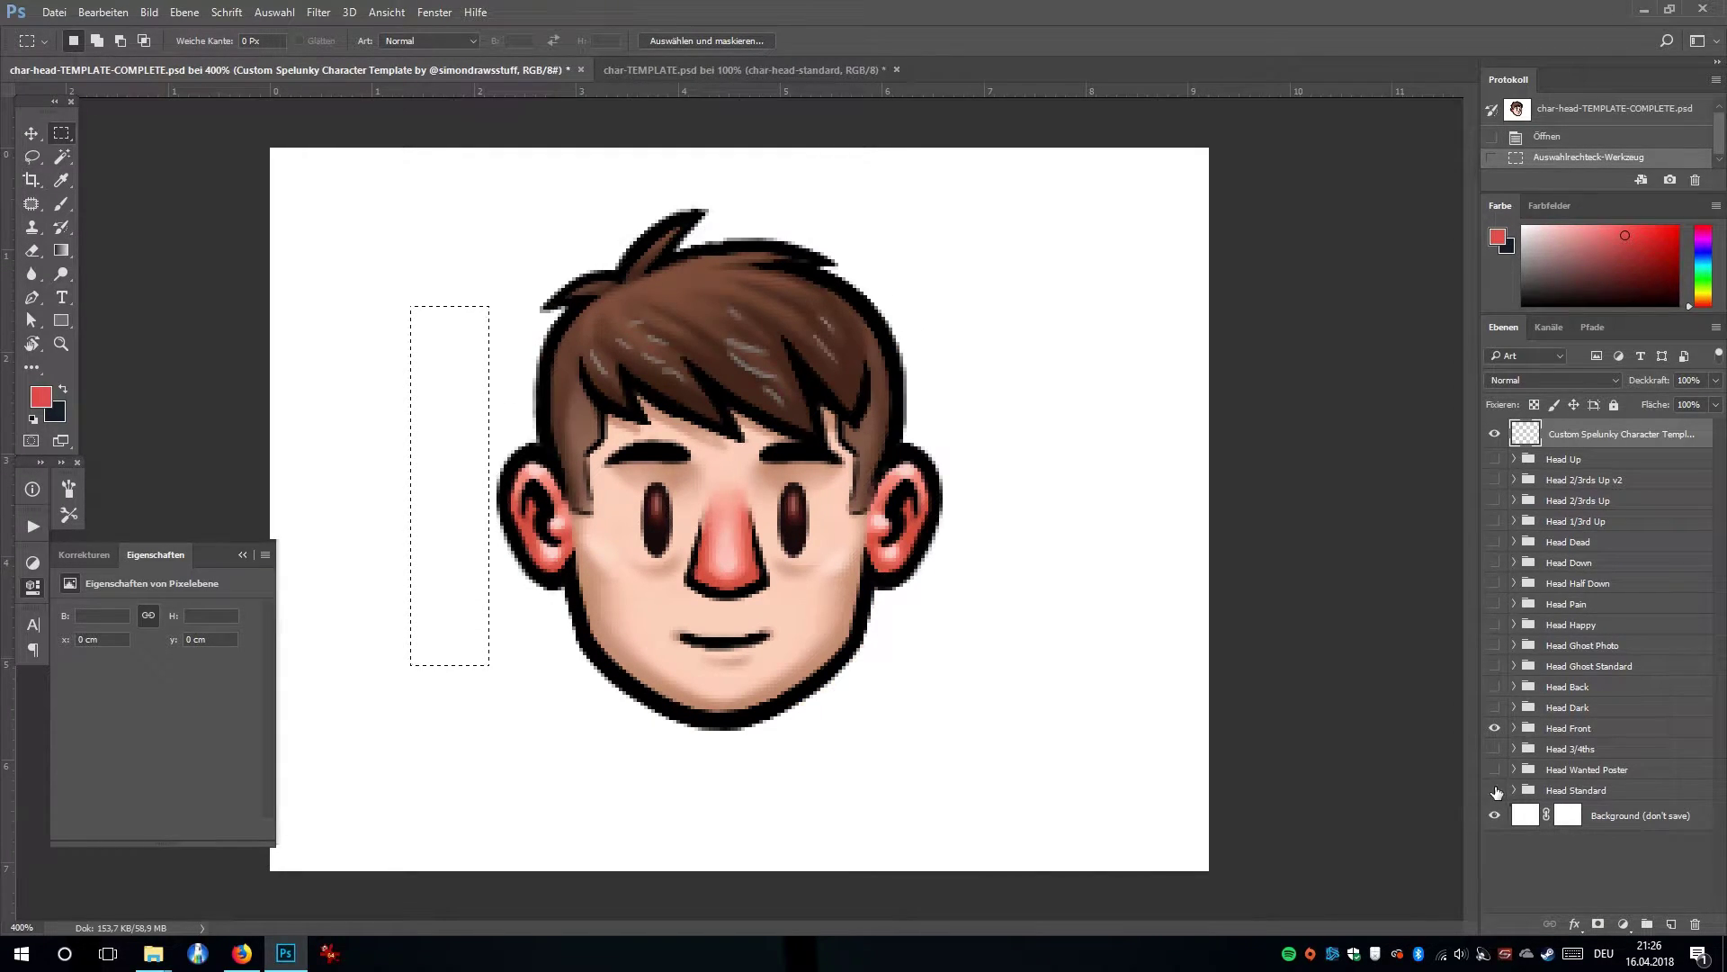
click(1496, 728)
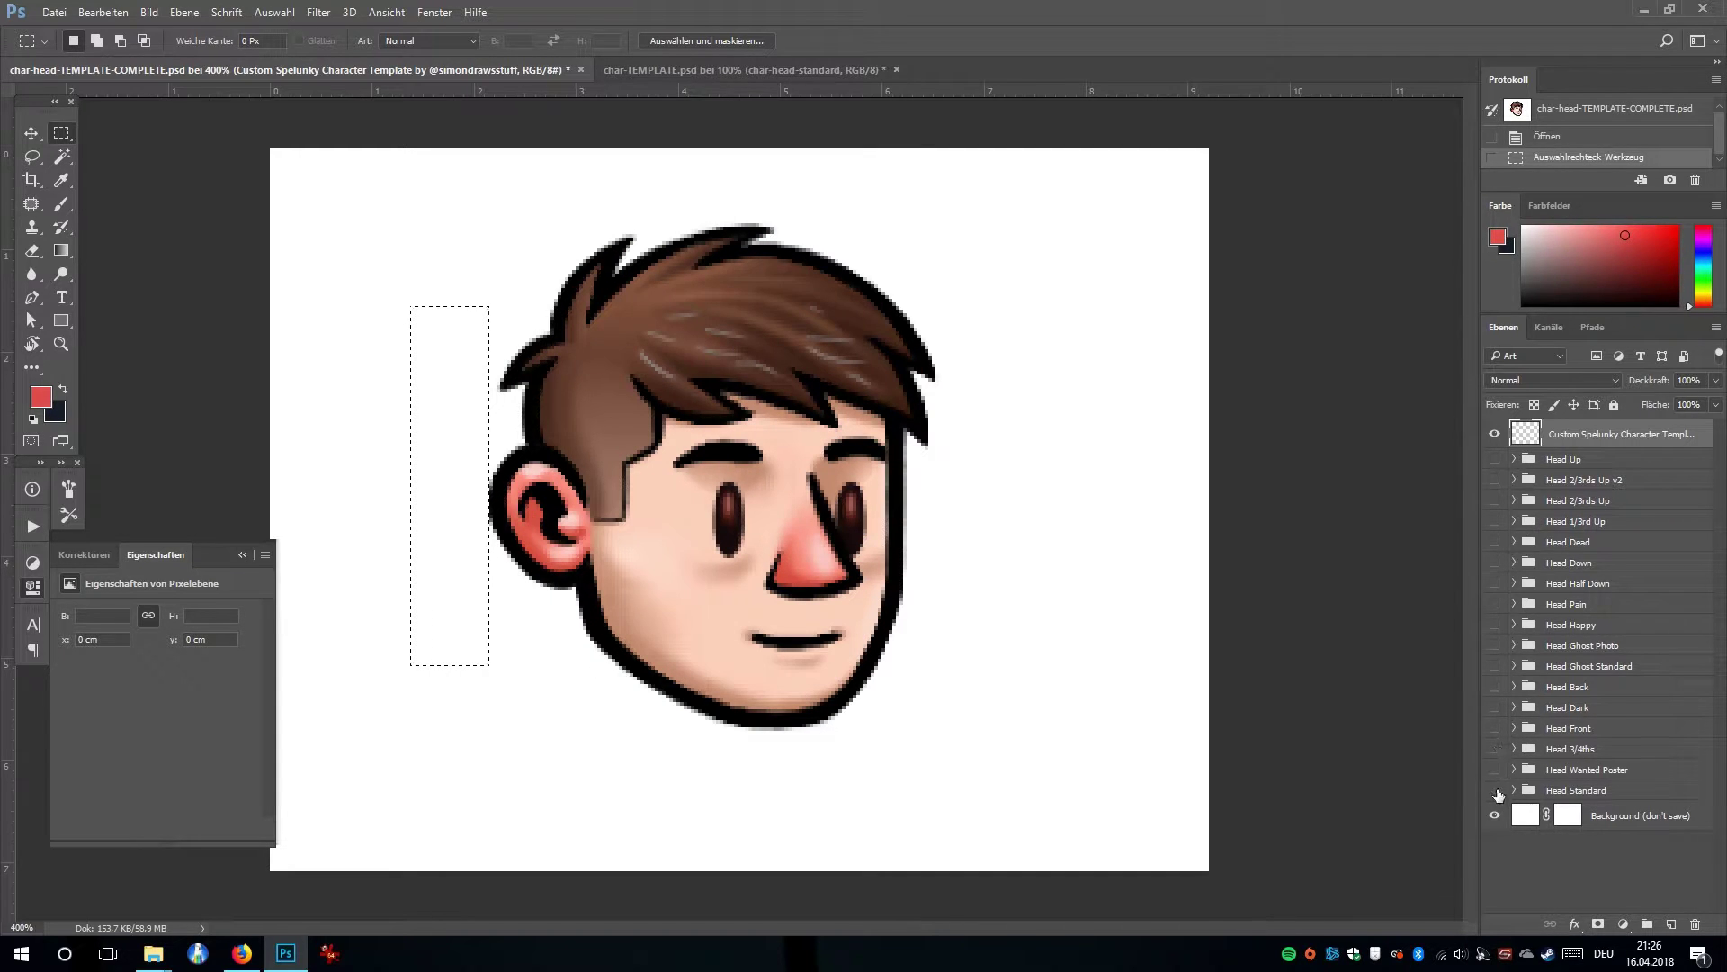
Expand Head Standard to reveal its Ears, Hair, Nose, Eyes, Mouth and Face parts.
click(1515, 789)
key(ctrl+d)
scroll(1703, 853, down, 3)
scroll(1703, 853, down, 1)
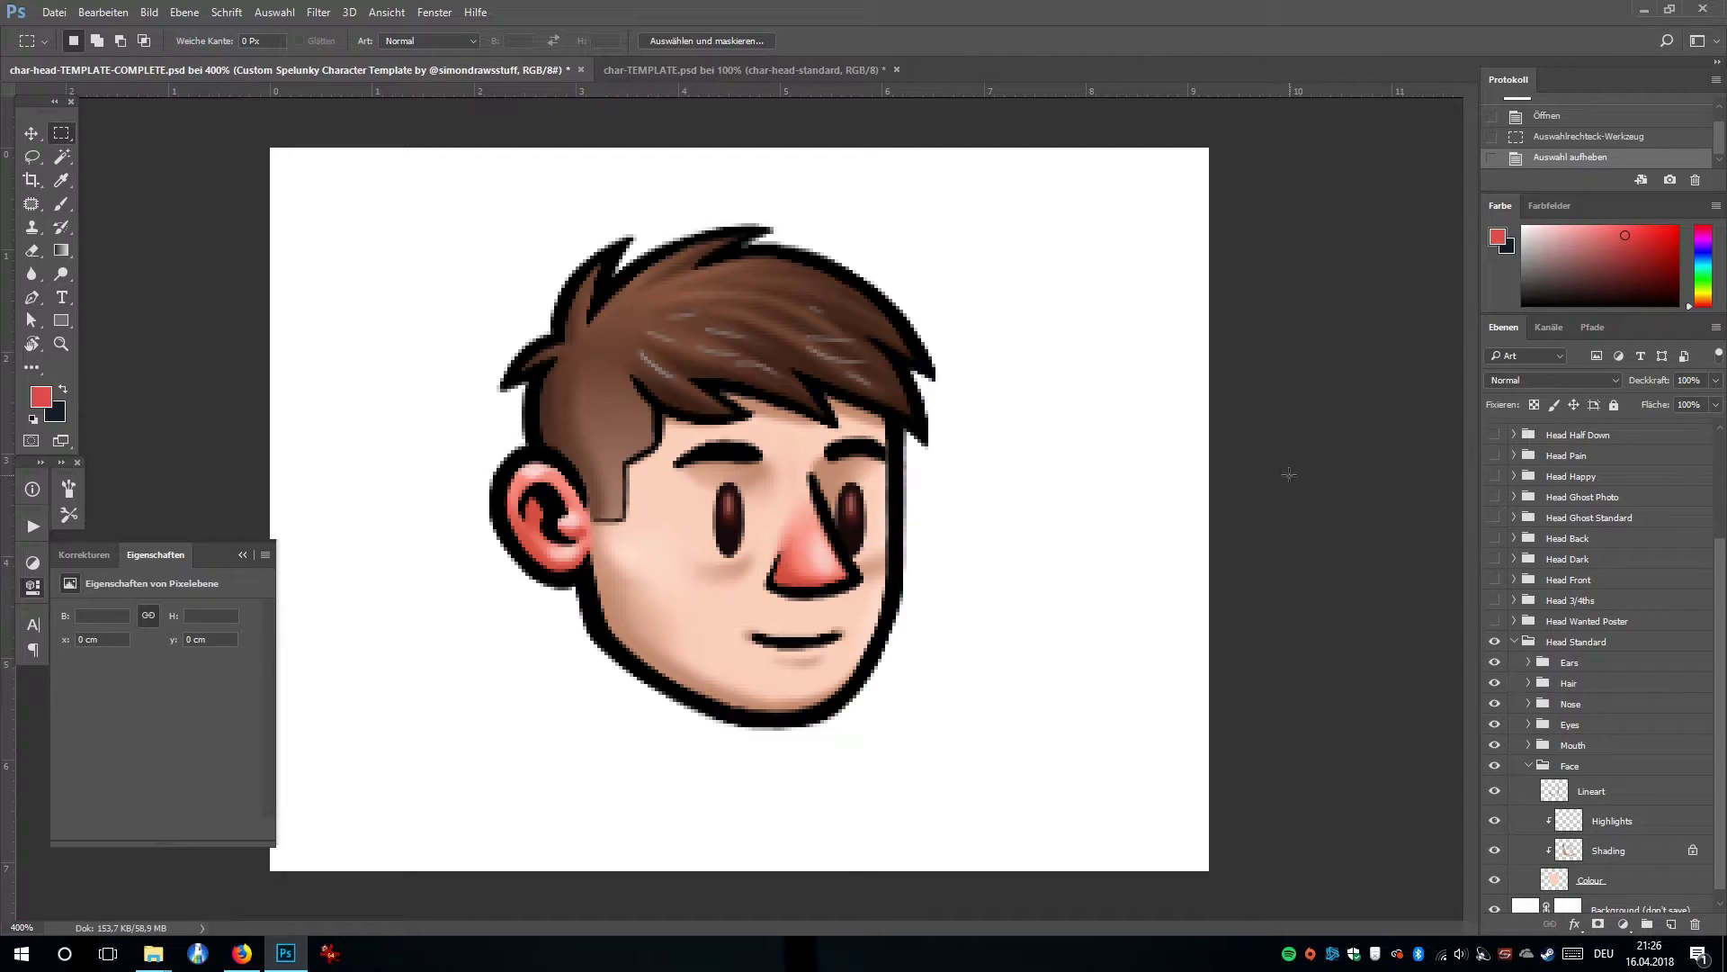
drag(307, 274, 490, 730)
key(ctrl+d)
scroll(1716, 777, down, 1)
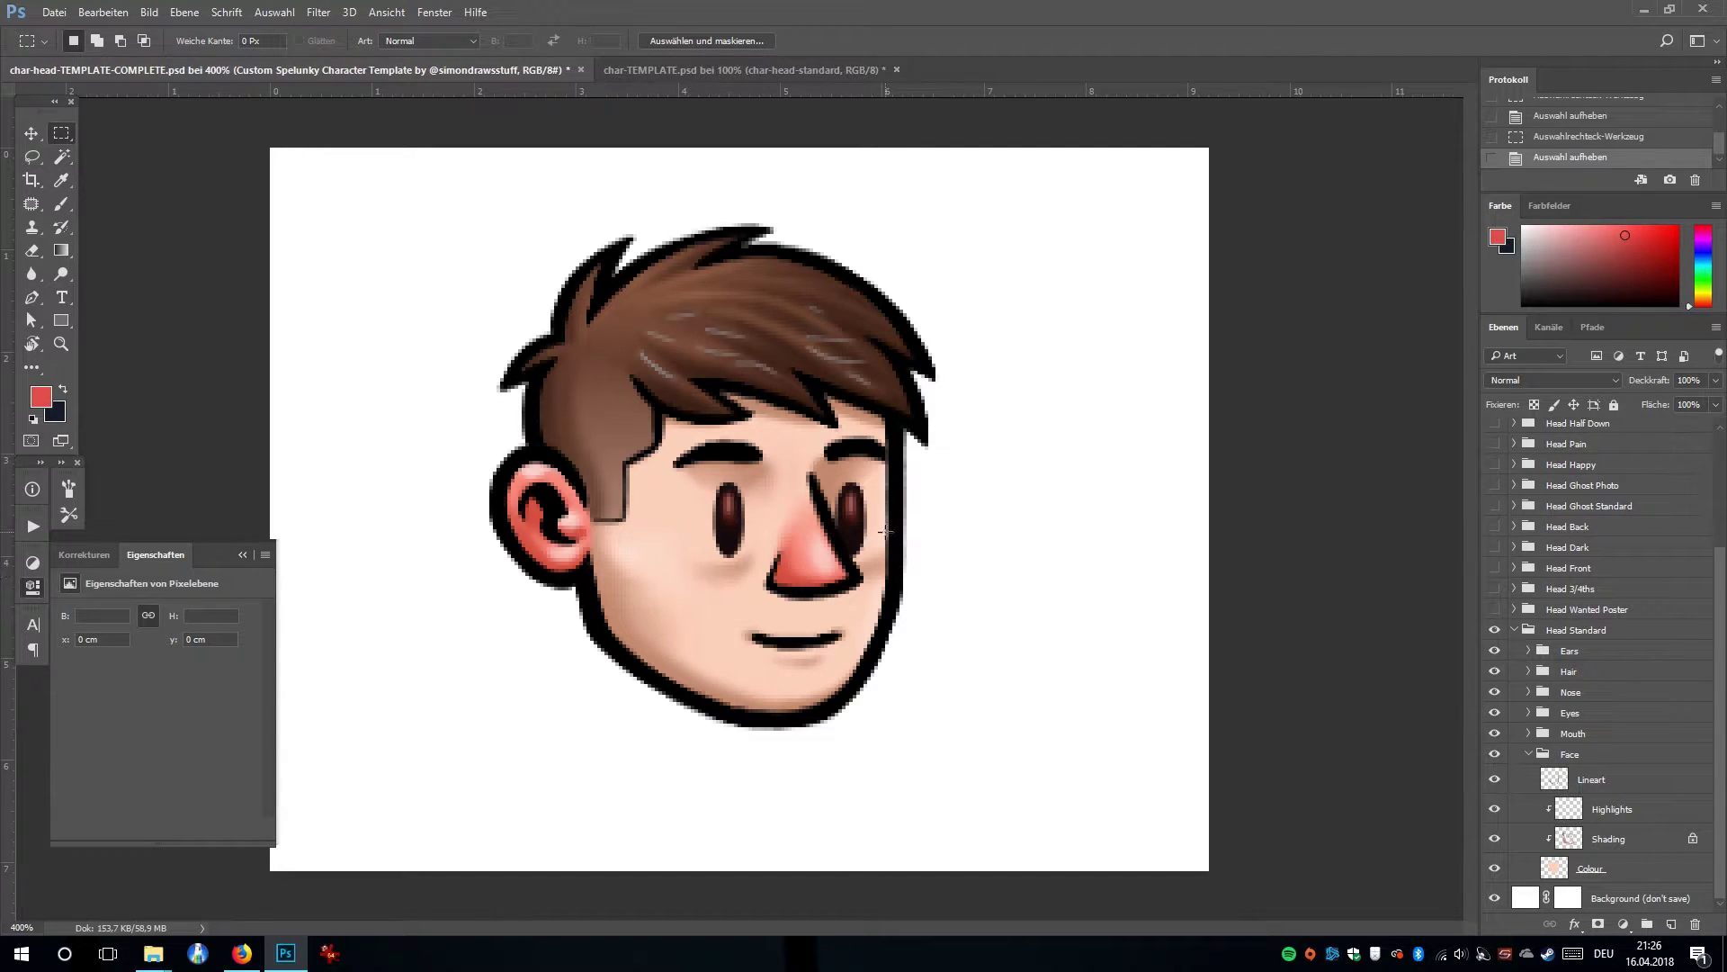
click(840, 66)
click(1493, 825)
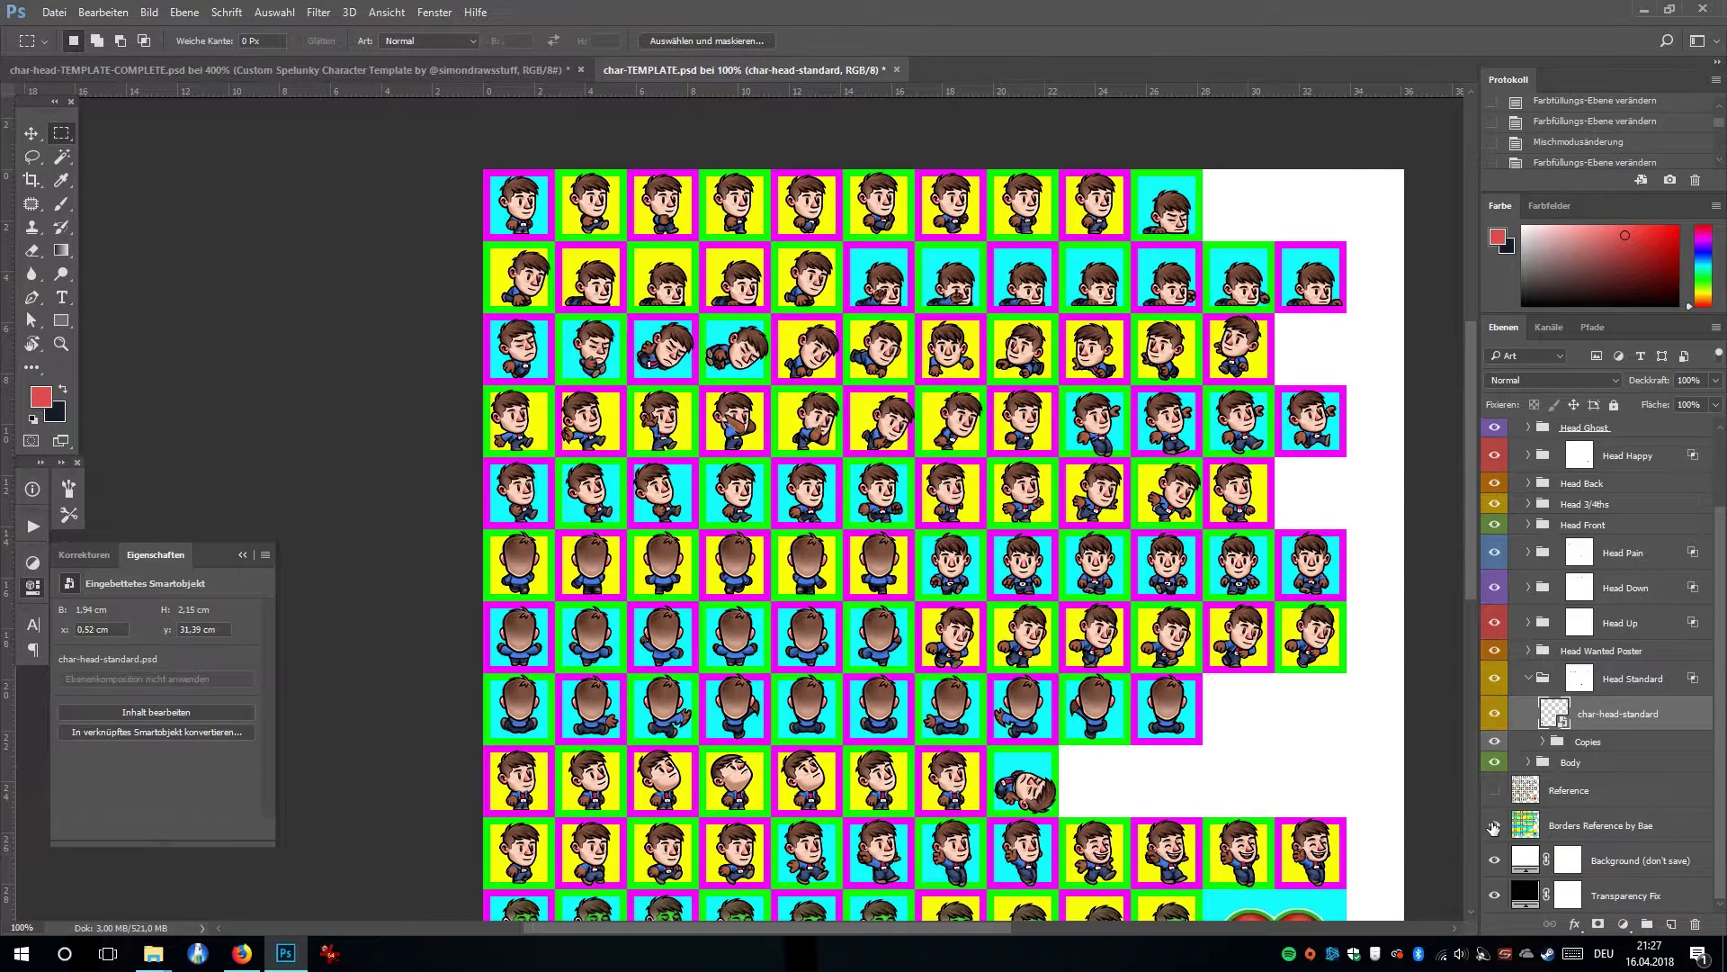
click(1494, 825)
click(524, 69)
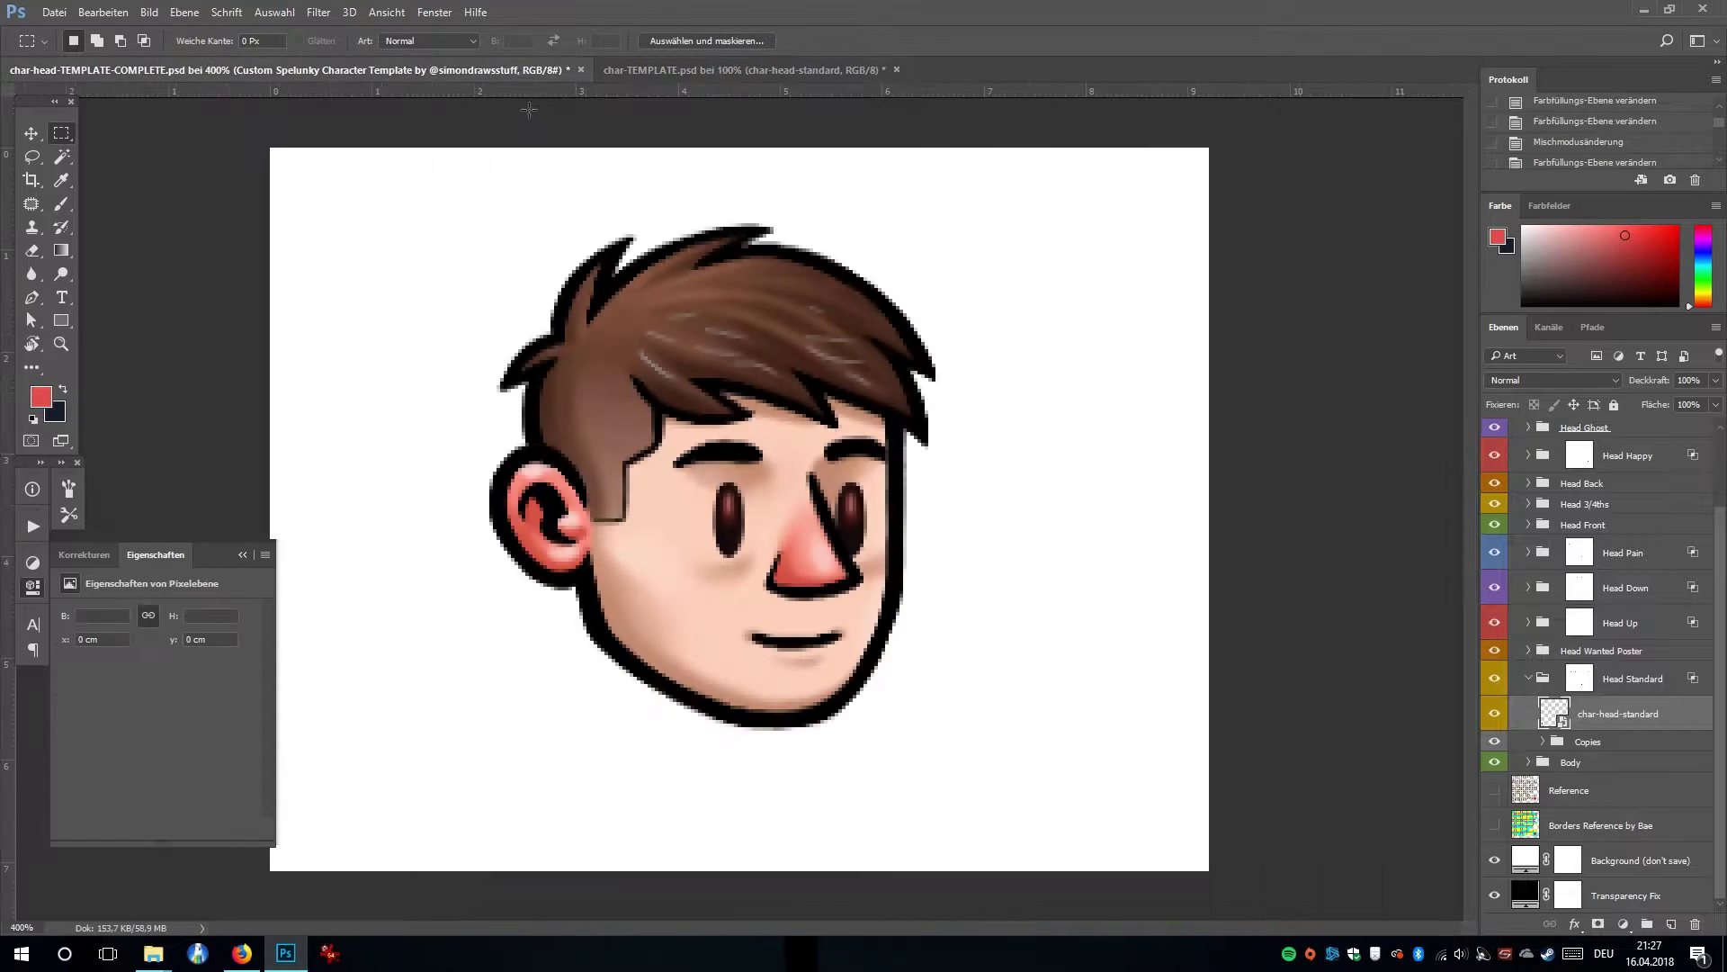
click(695, 67)
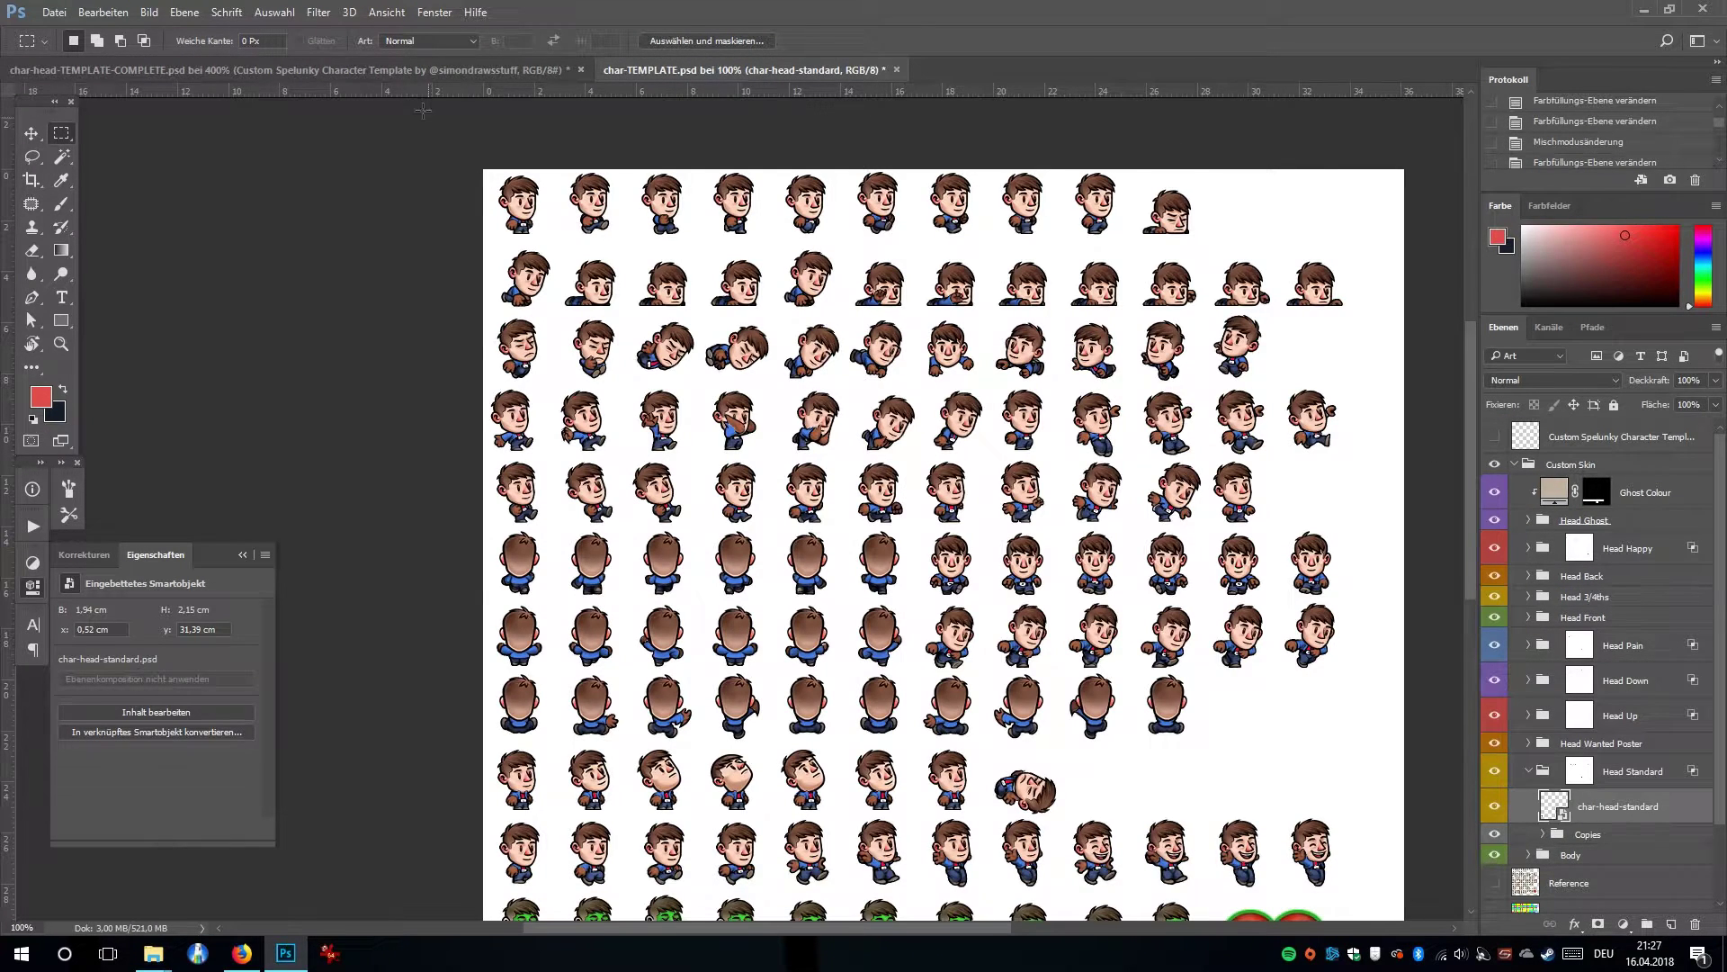
click(488, 68)
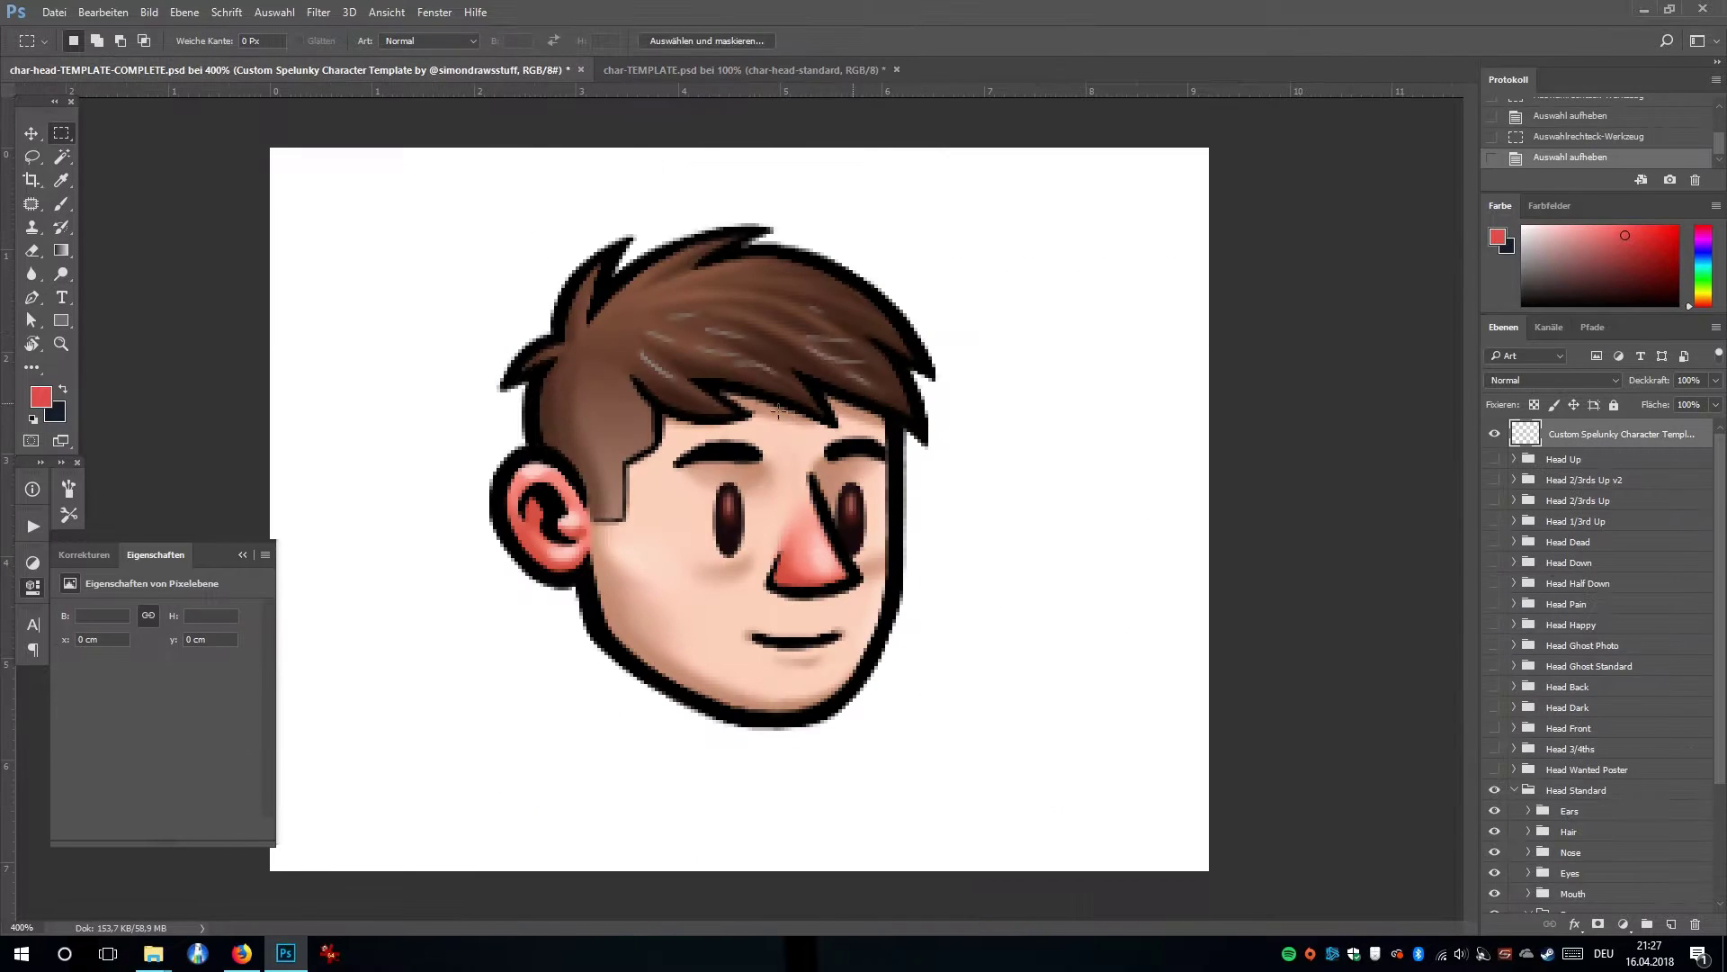
scroll(1709, 730, down, 3)
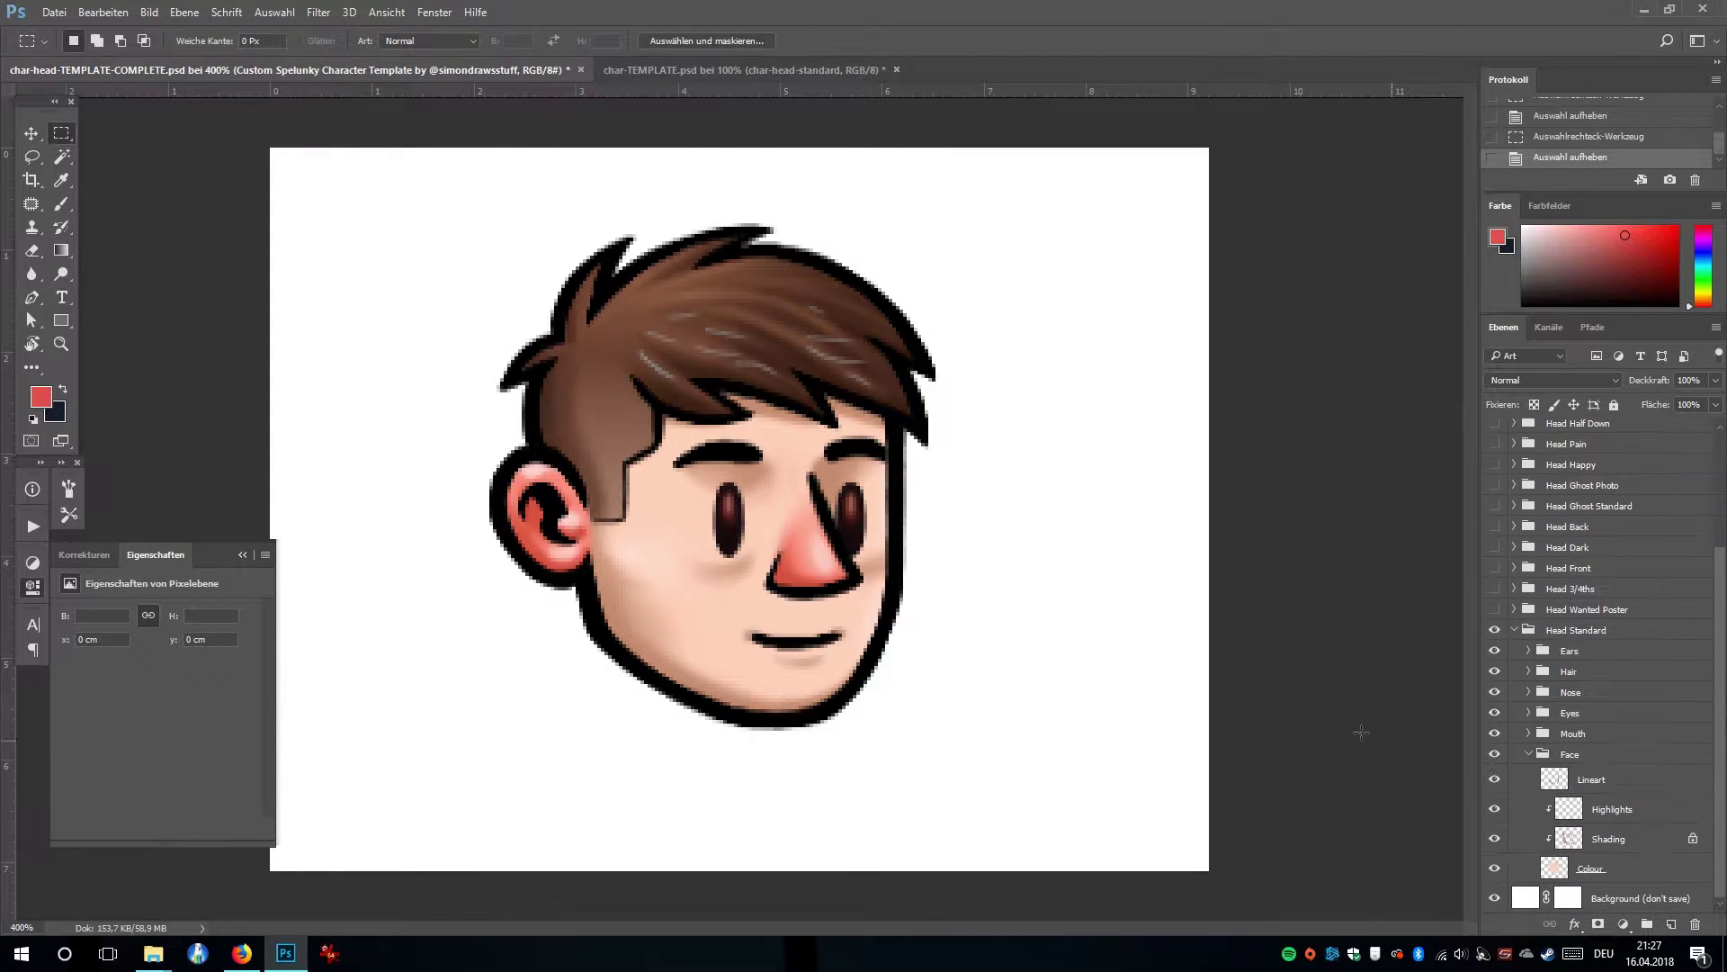
click(630, 70)
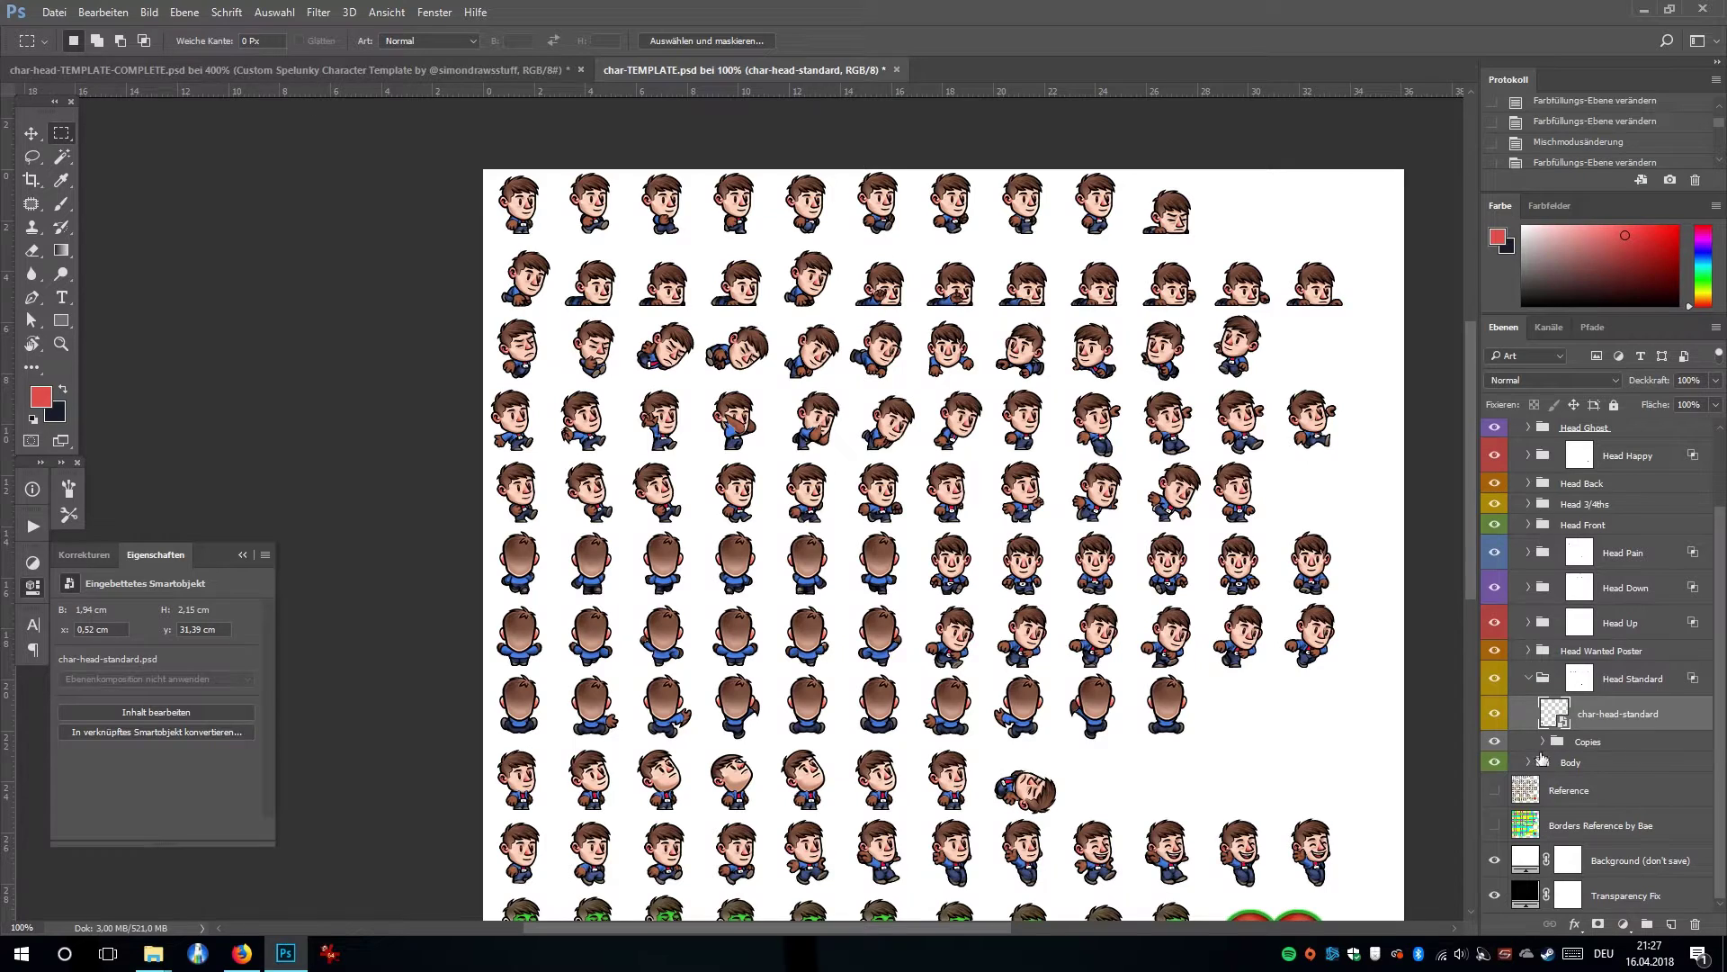
scroll(1642, 497, up, 2)
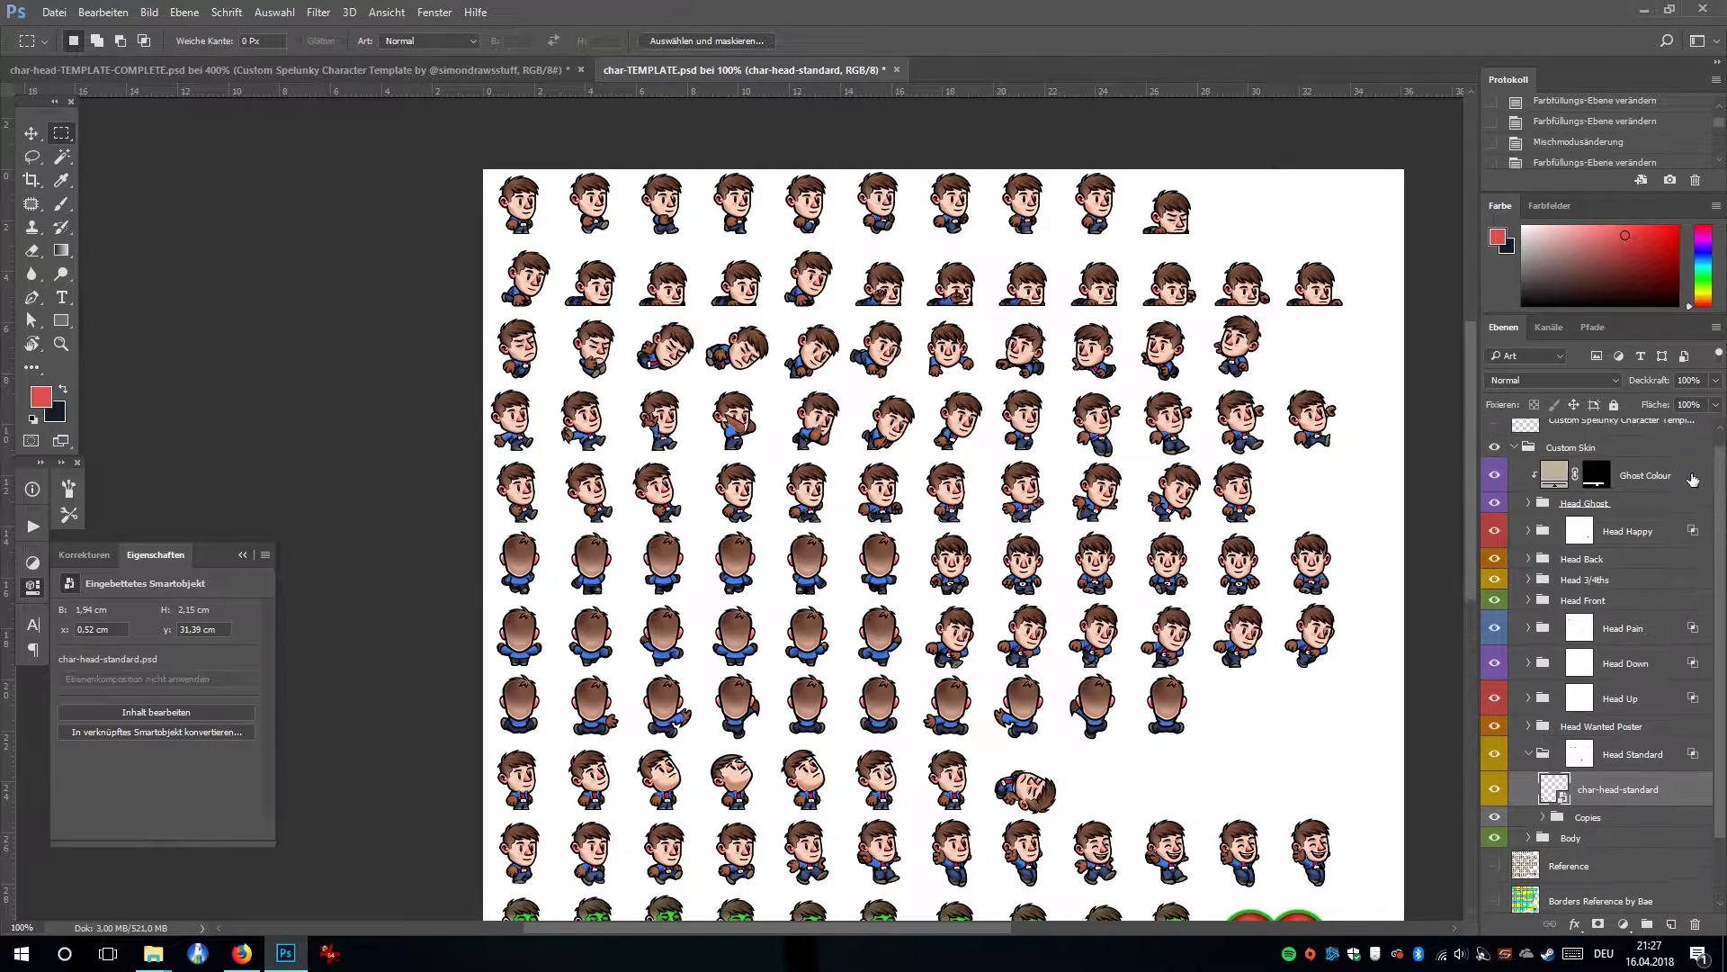
click(1633, 503)
shift+click(1651, 756)
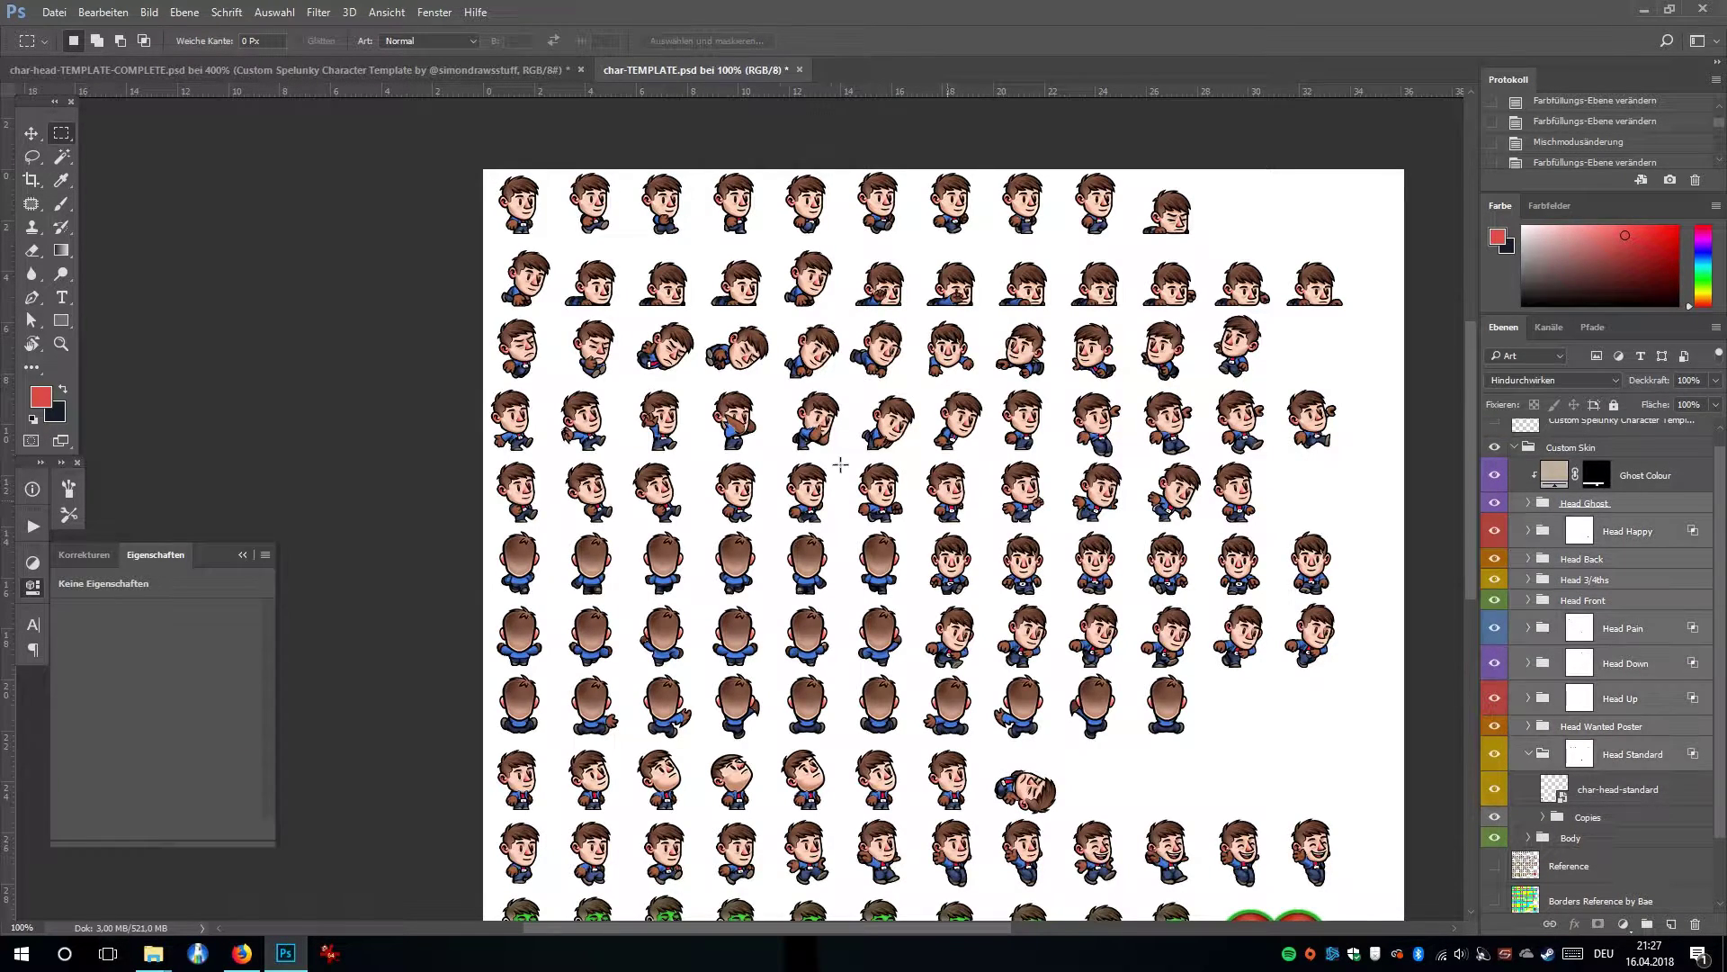
click(31, 133)
key(shift+Up)
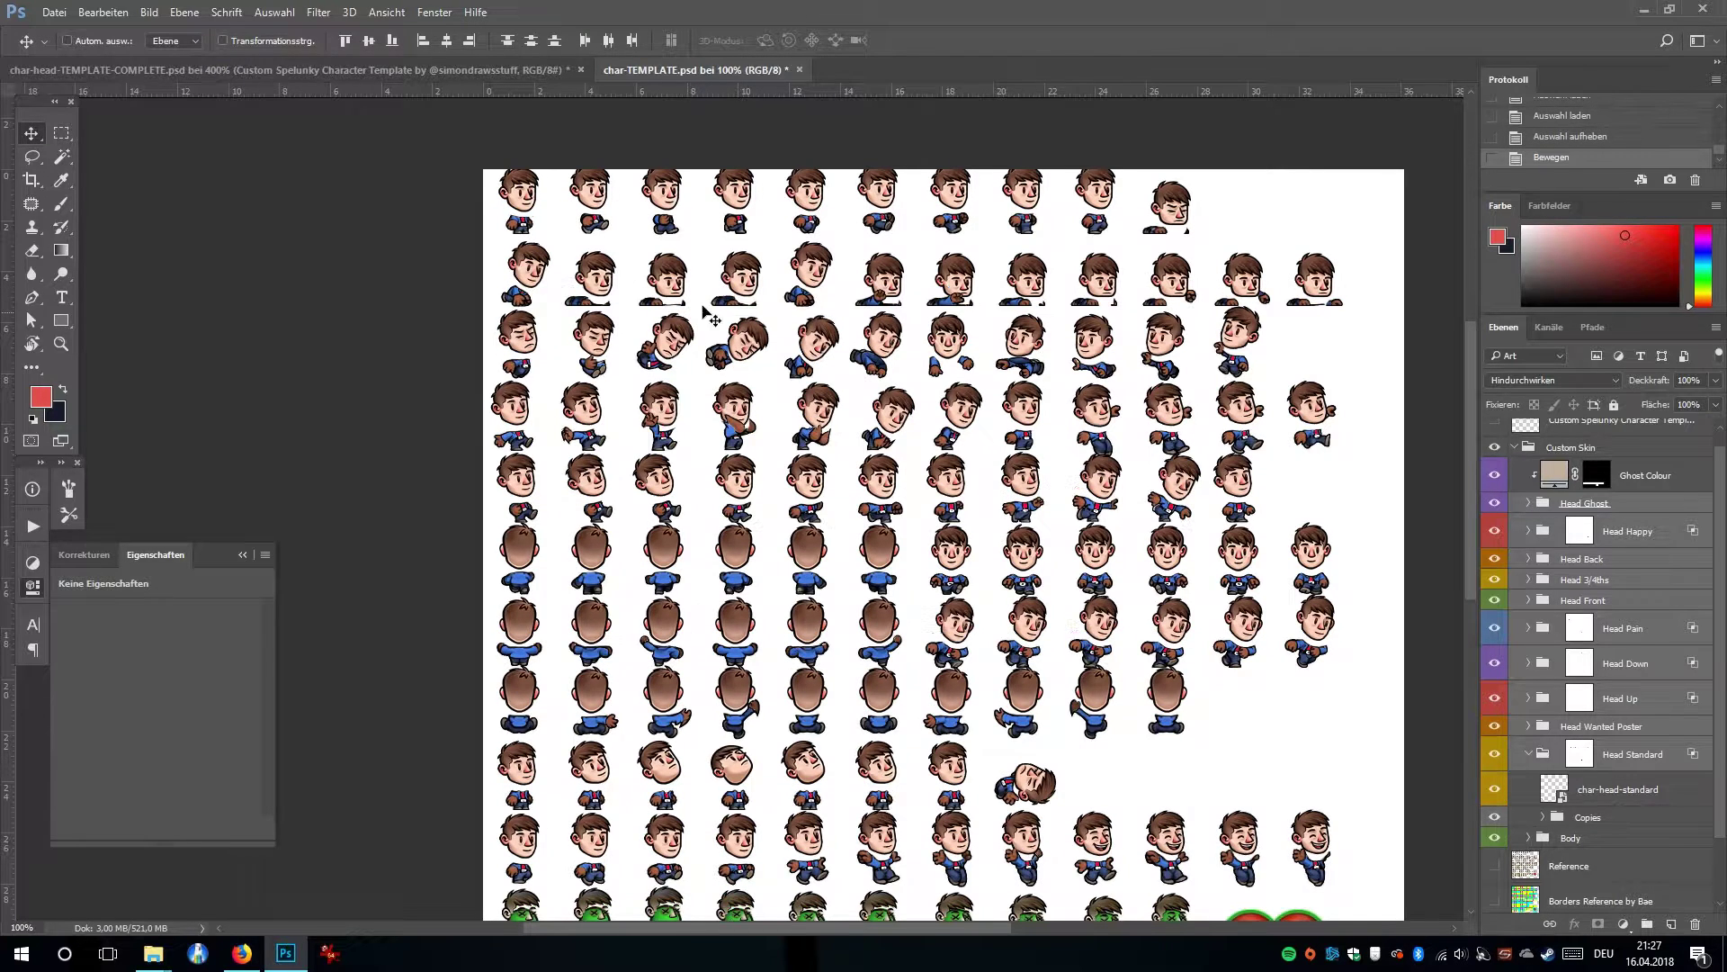
key(shift+Down)
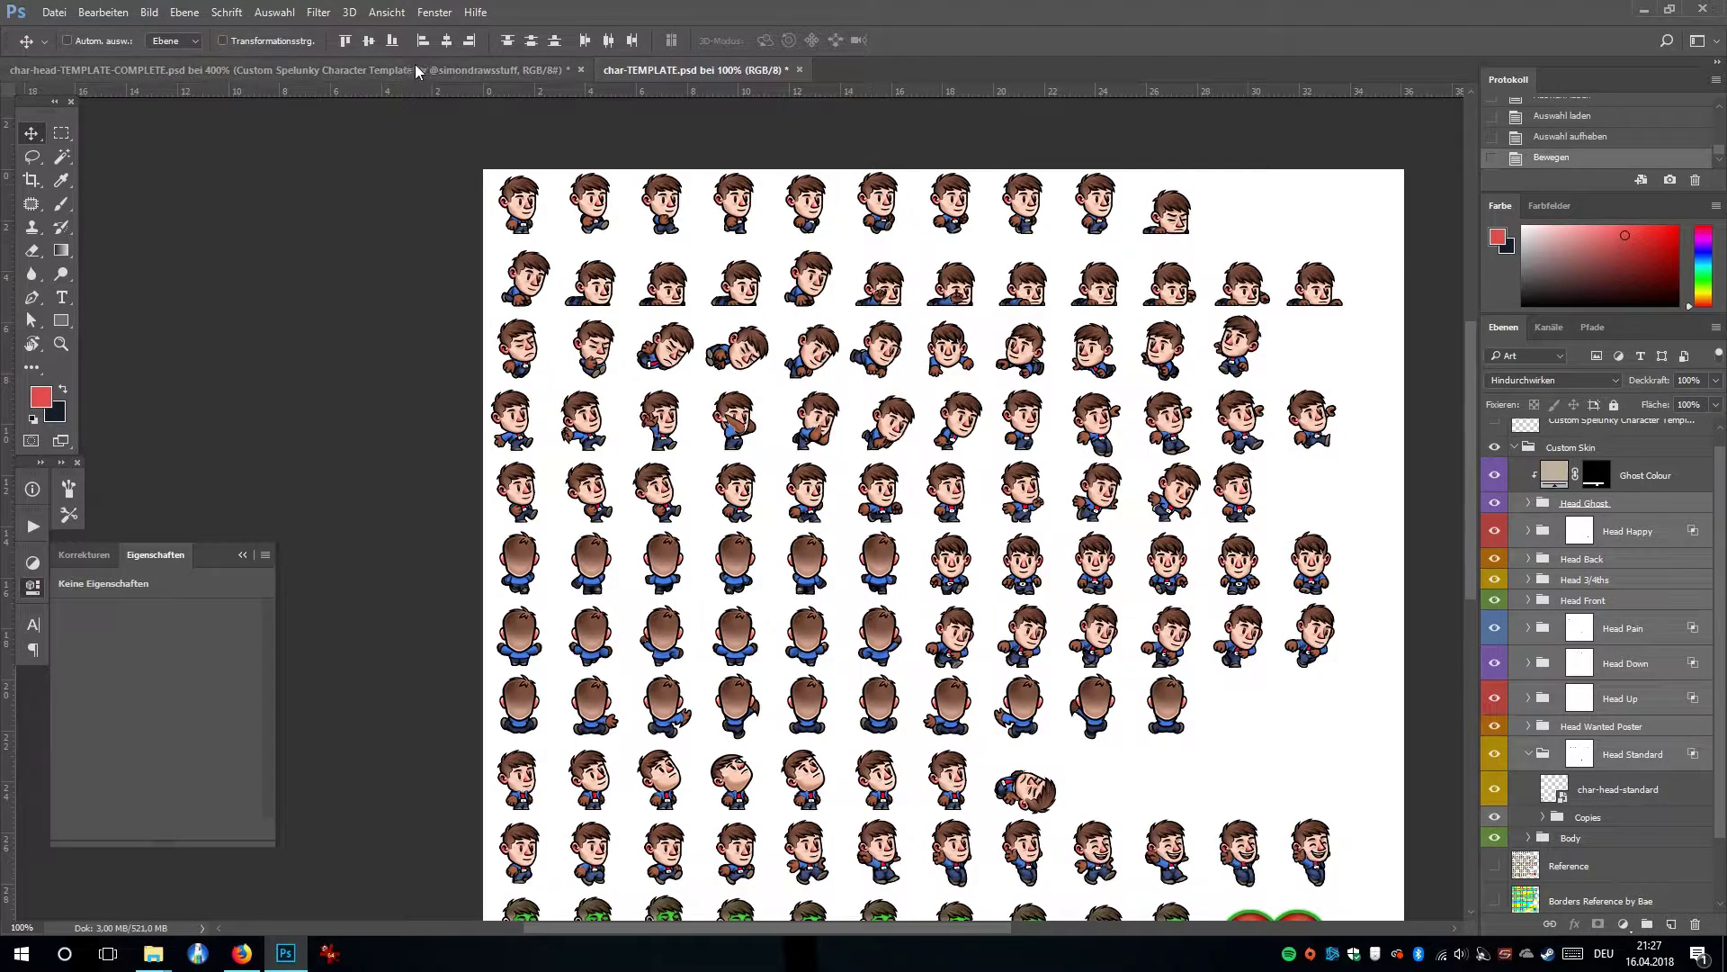
click(521, 78)
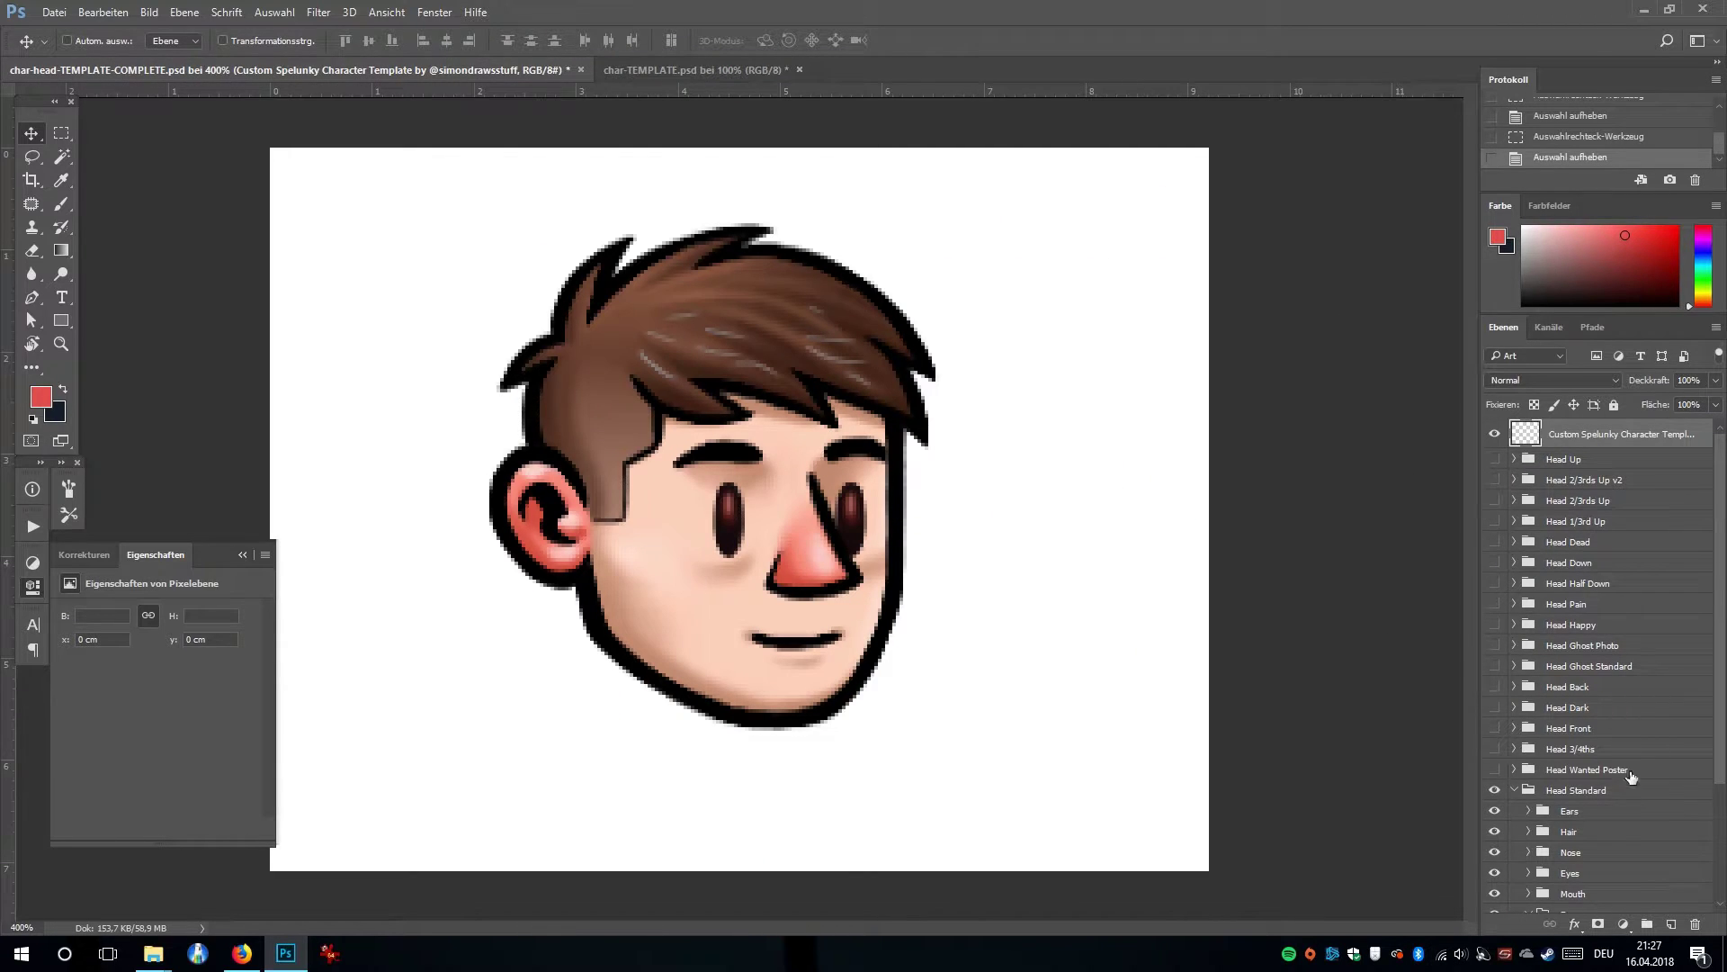
Add a new empty layer above the face Shading layer in the Face group.
scroll(1588, 784, down, 4)
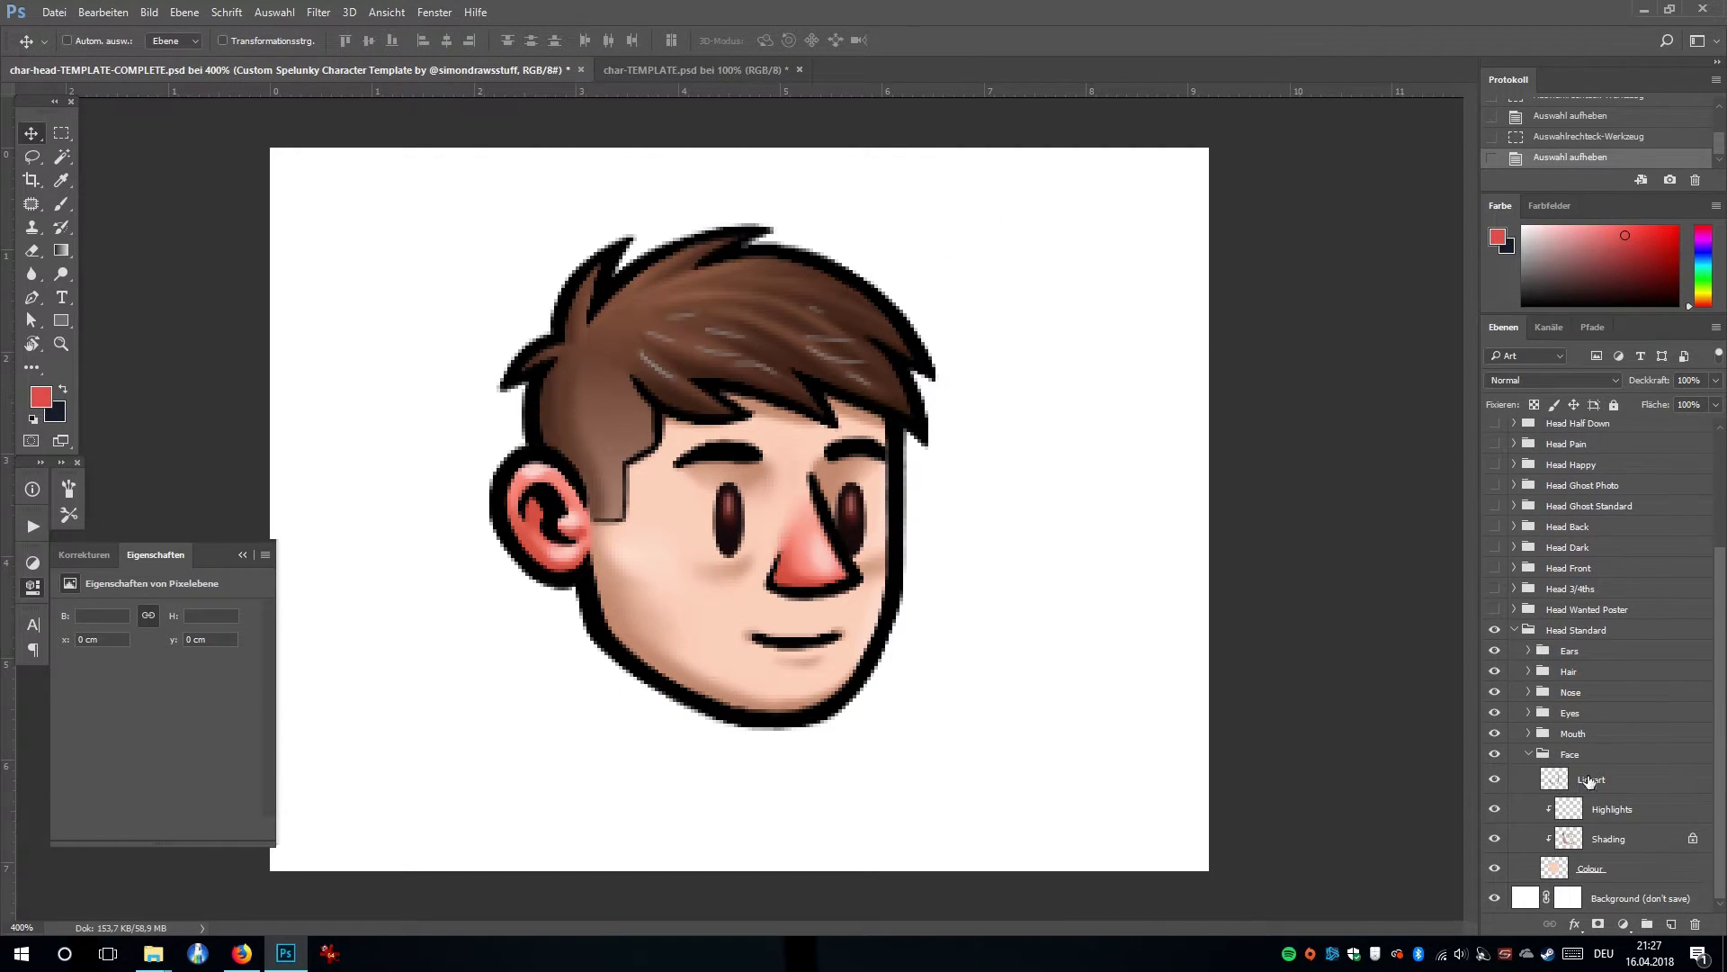
click(1584, 631)
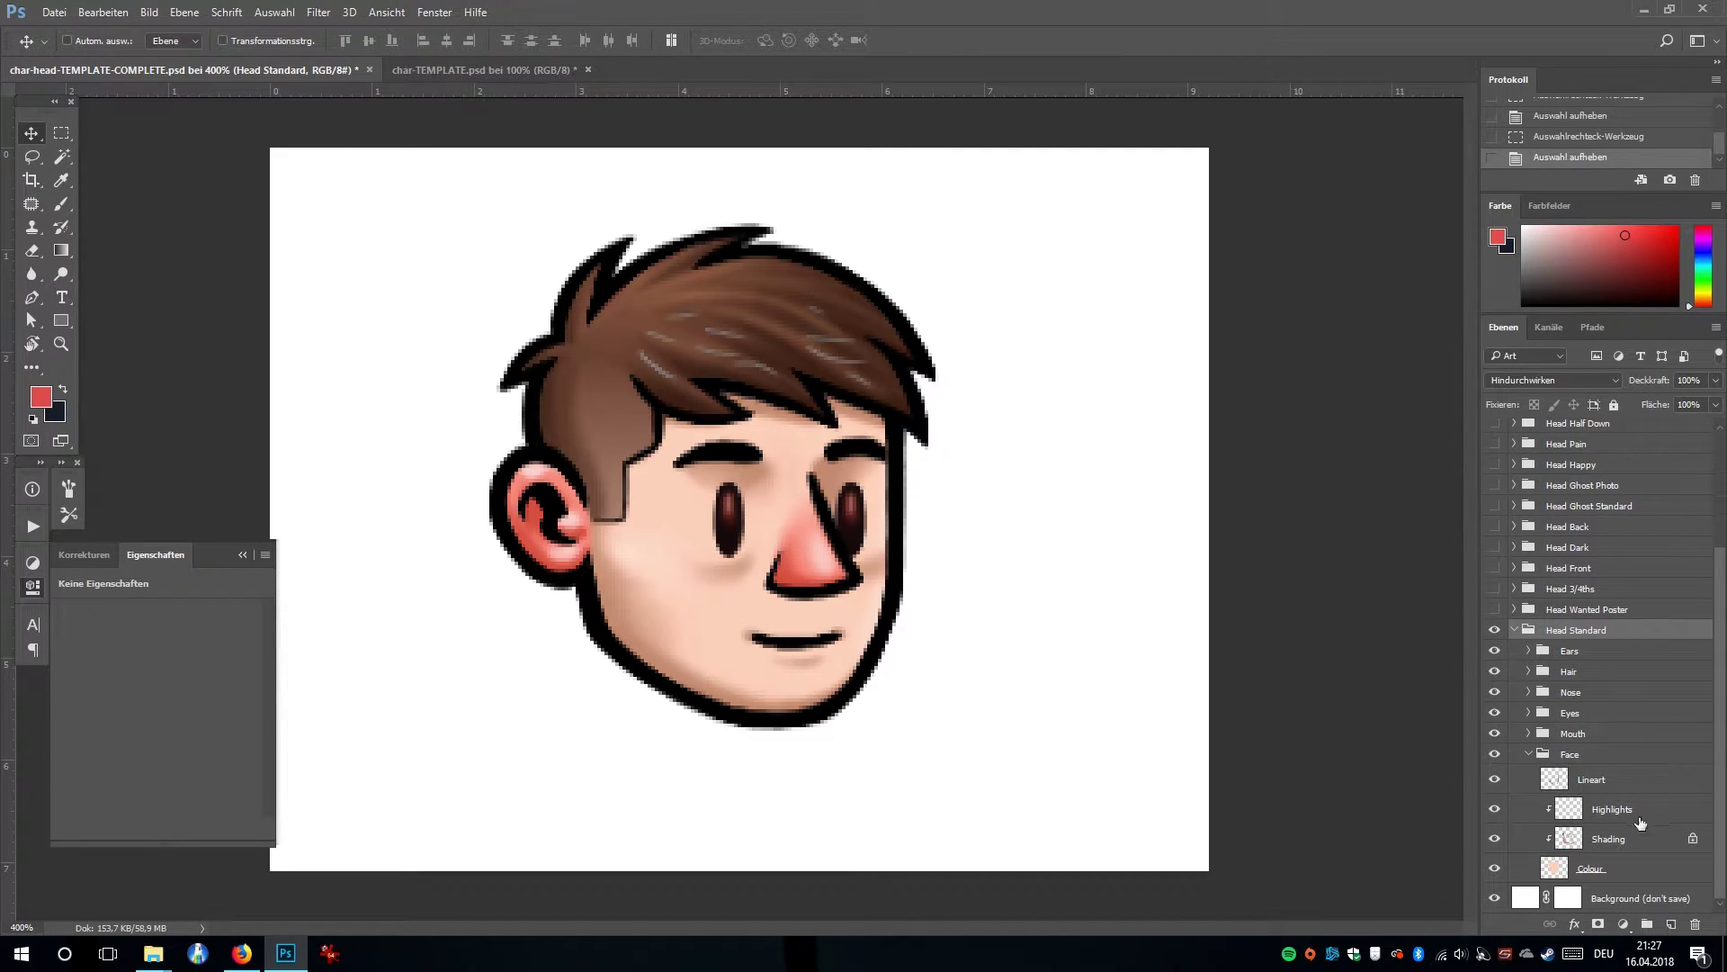
click(1618, 866)
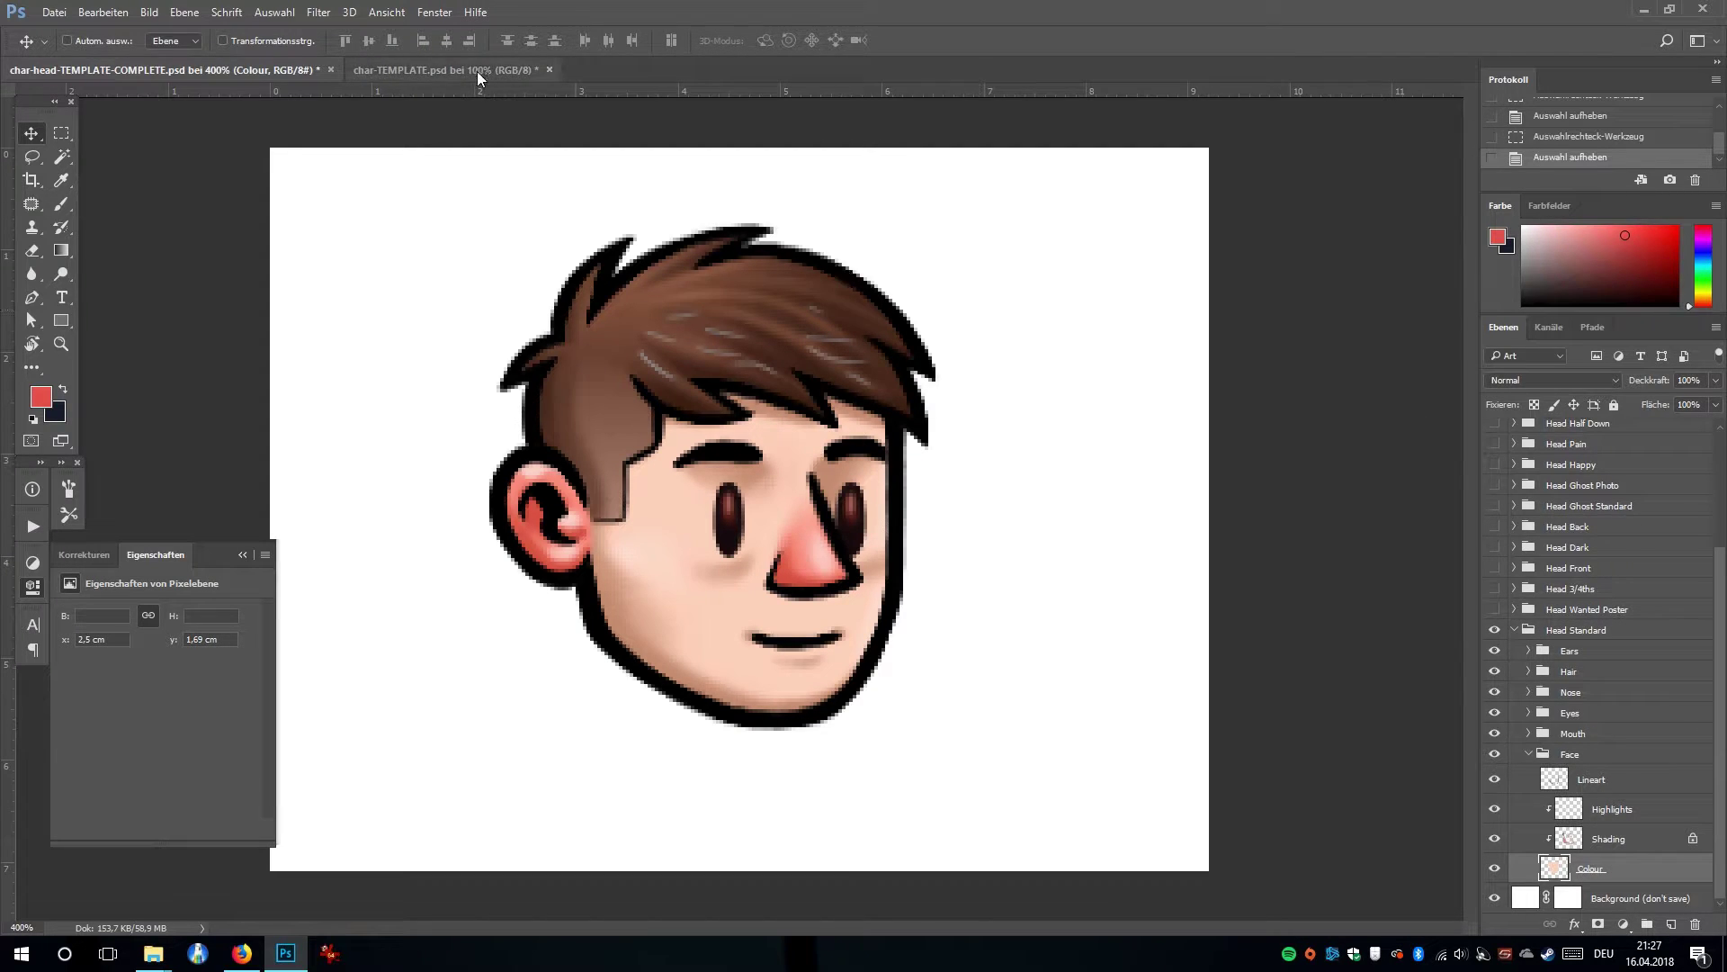
click(1647, 842)
click(1671, 924)
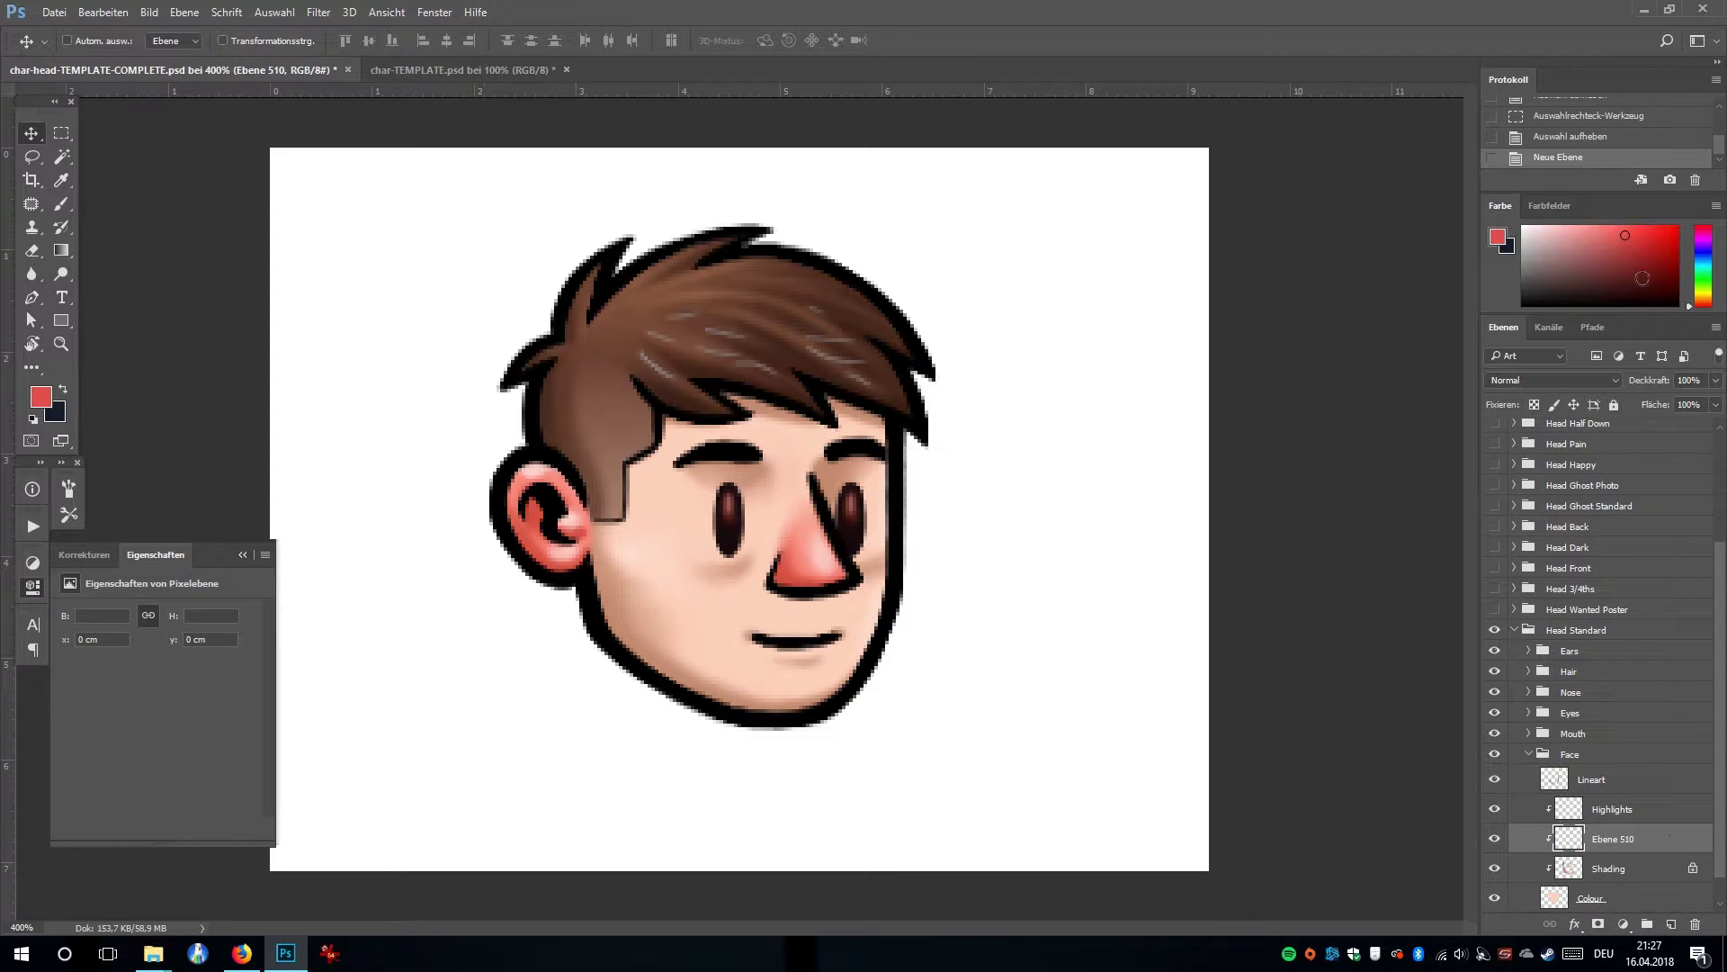
Add a Curves adjustment and pull the curve down to darken the skin to tan.
click(32, 562)
click(155, 597)
mouse_move(165, 742)
mouse_down()
mouse_move(145, 691)
mouse_move(176, 757)
mouse_up()
drag(245, 654, 258, 694)
drag(181, 767, 221, 726)
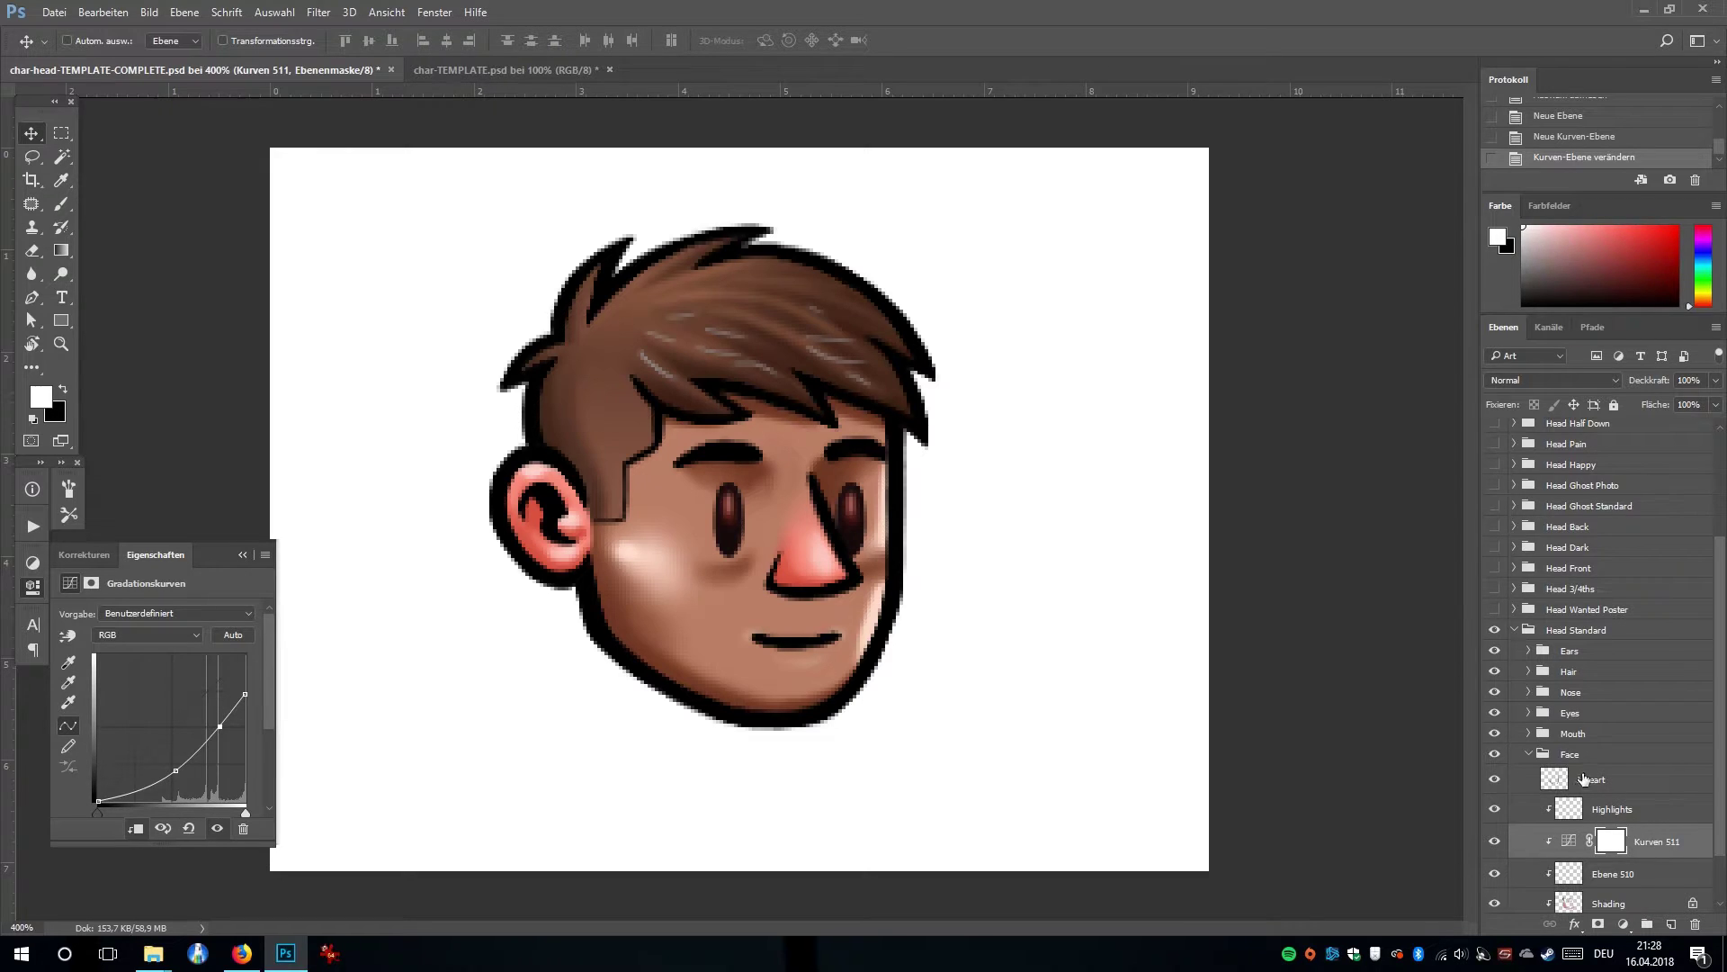
Collapse the Face group and expand the Ears and Hair groups.
click(1528, 758)
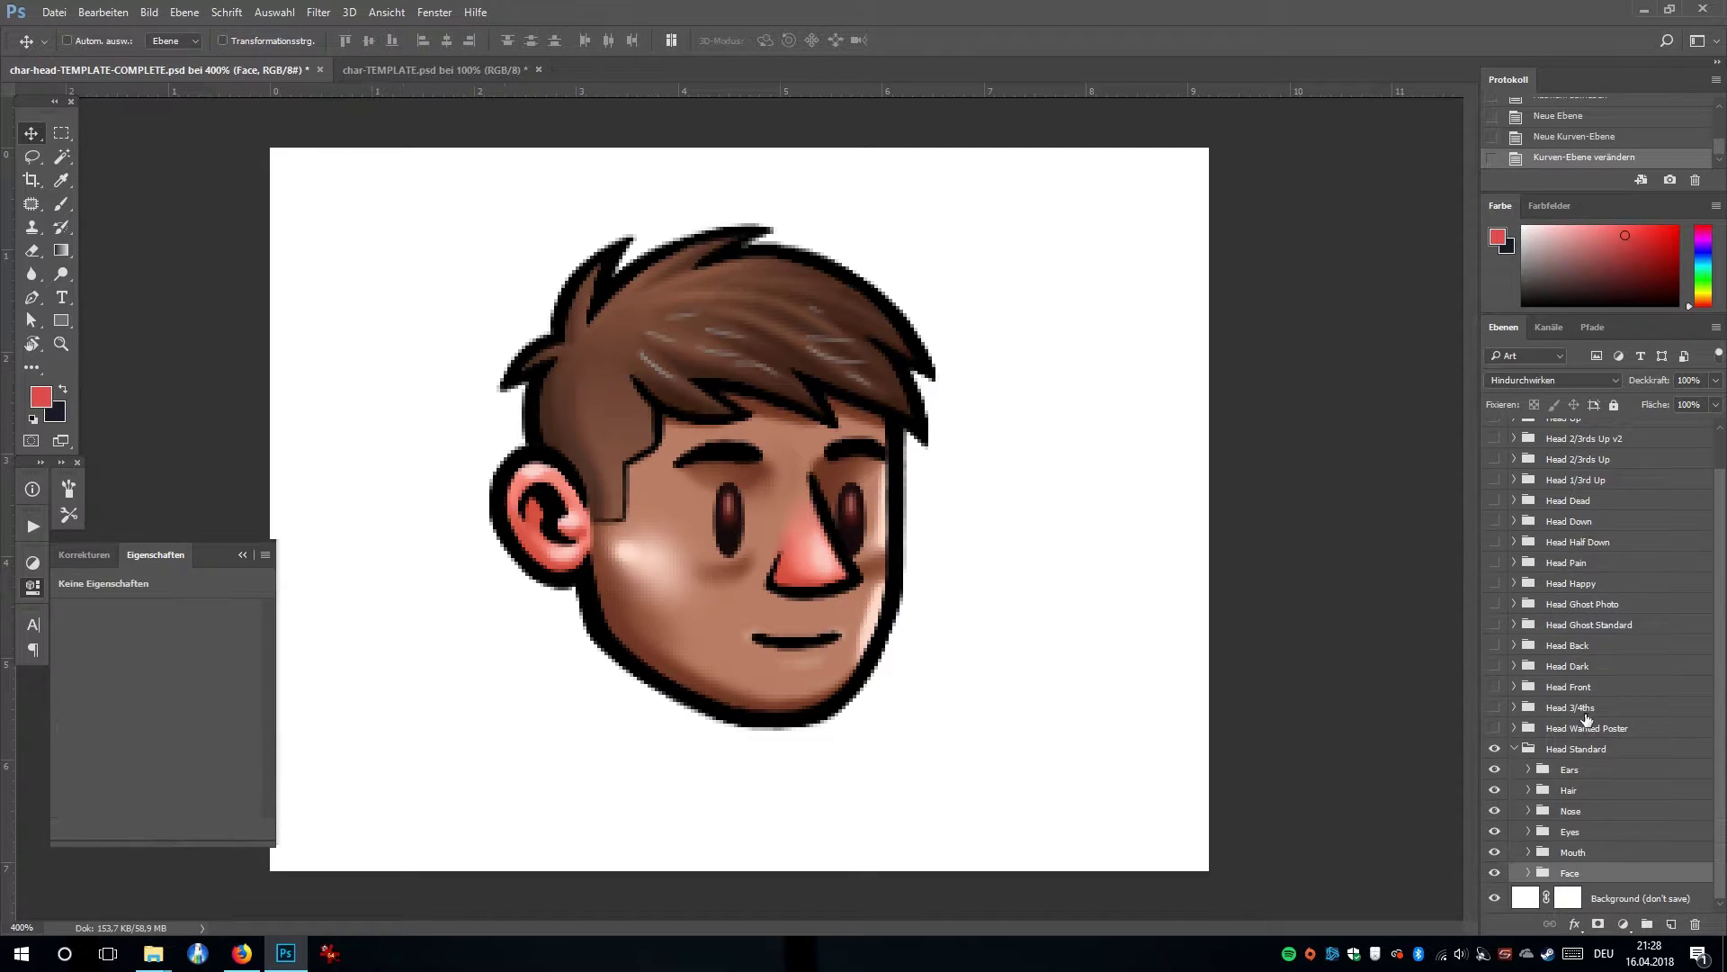
click(1556, 774)
click(1527, 770)
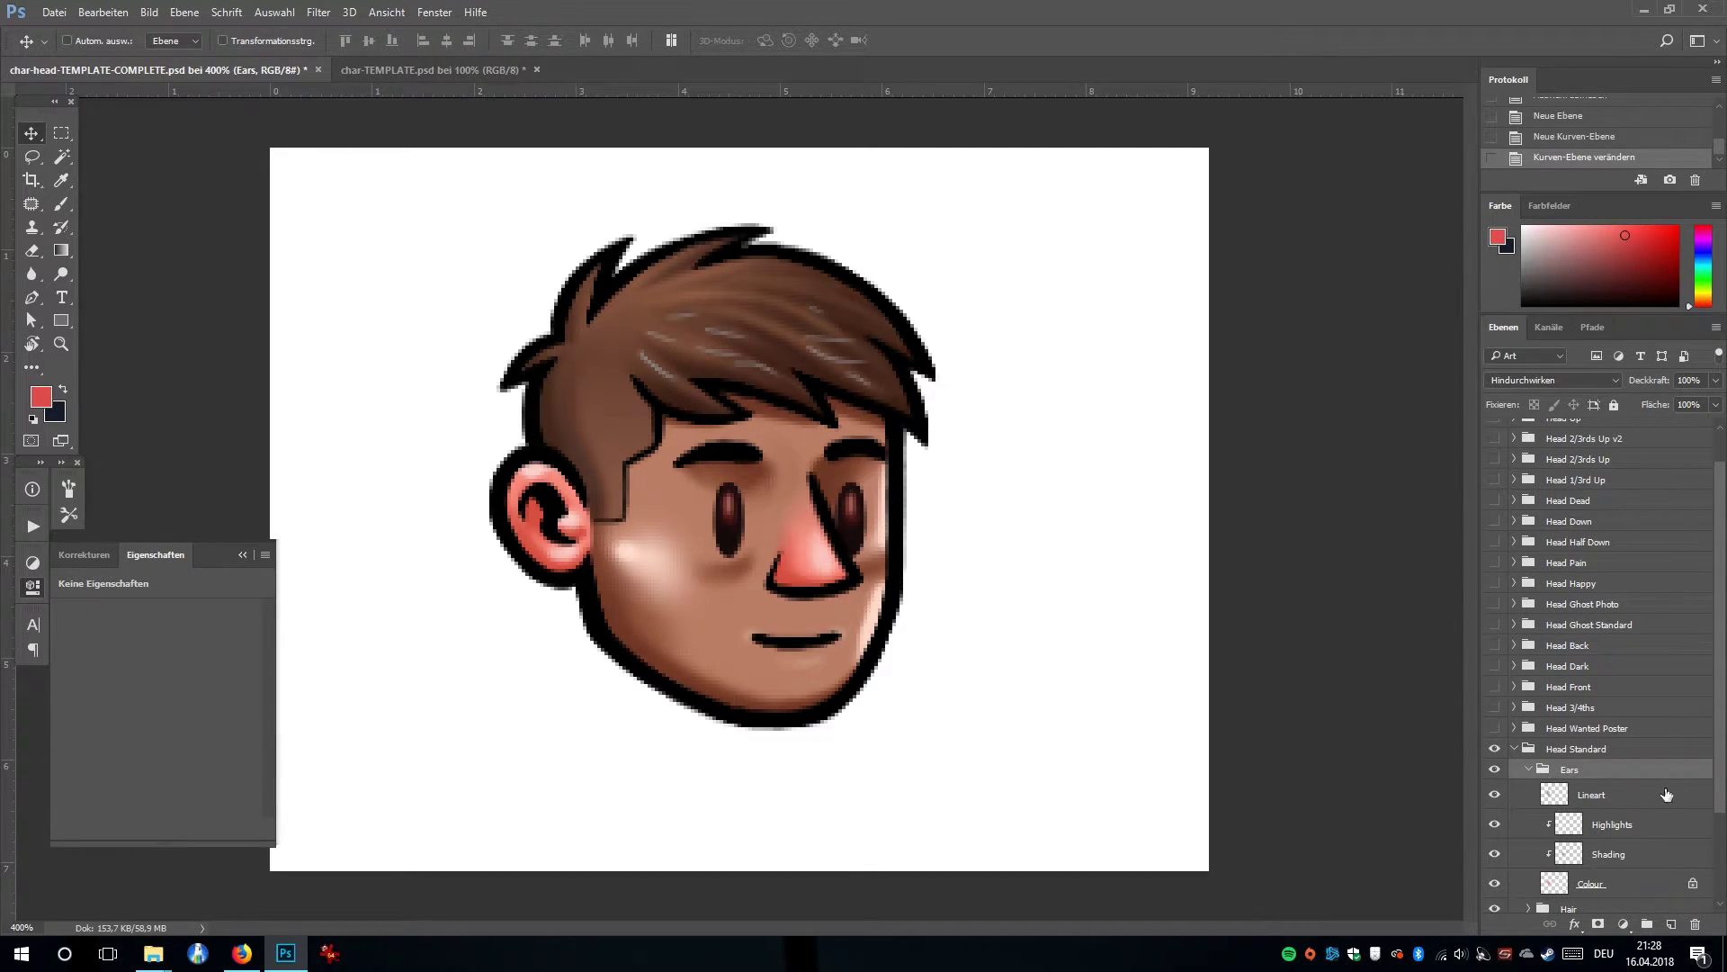
drag(1720, 779, 1714, 864)
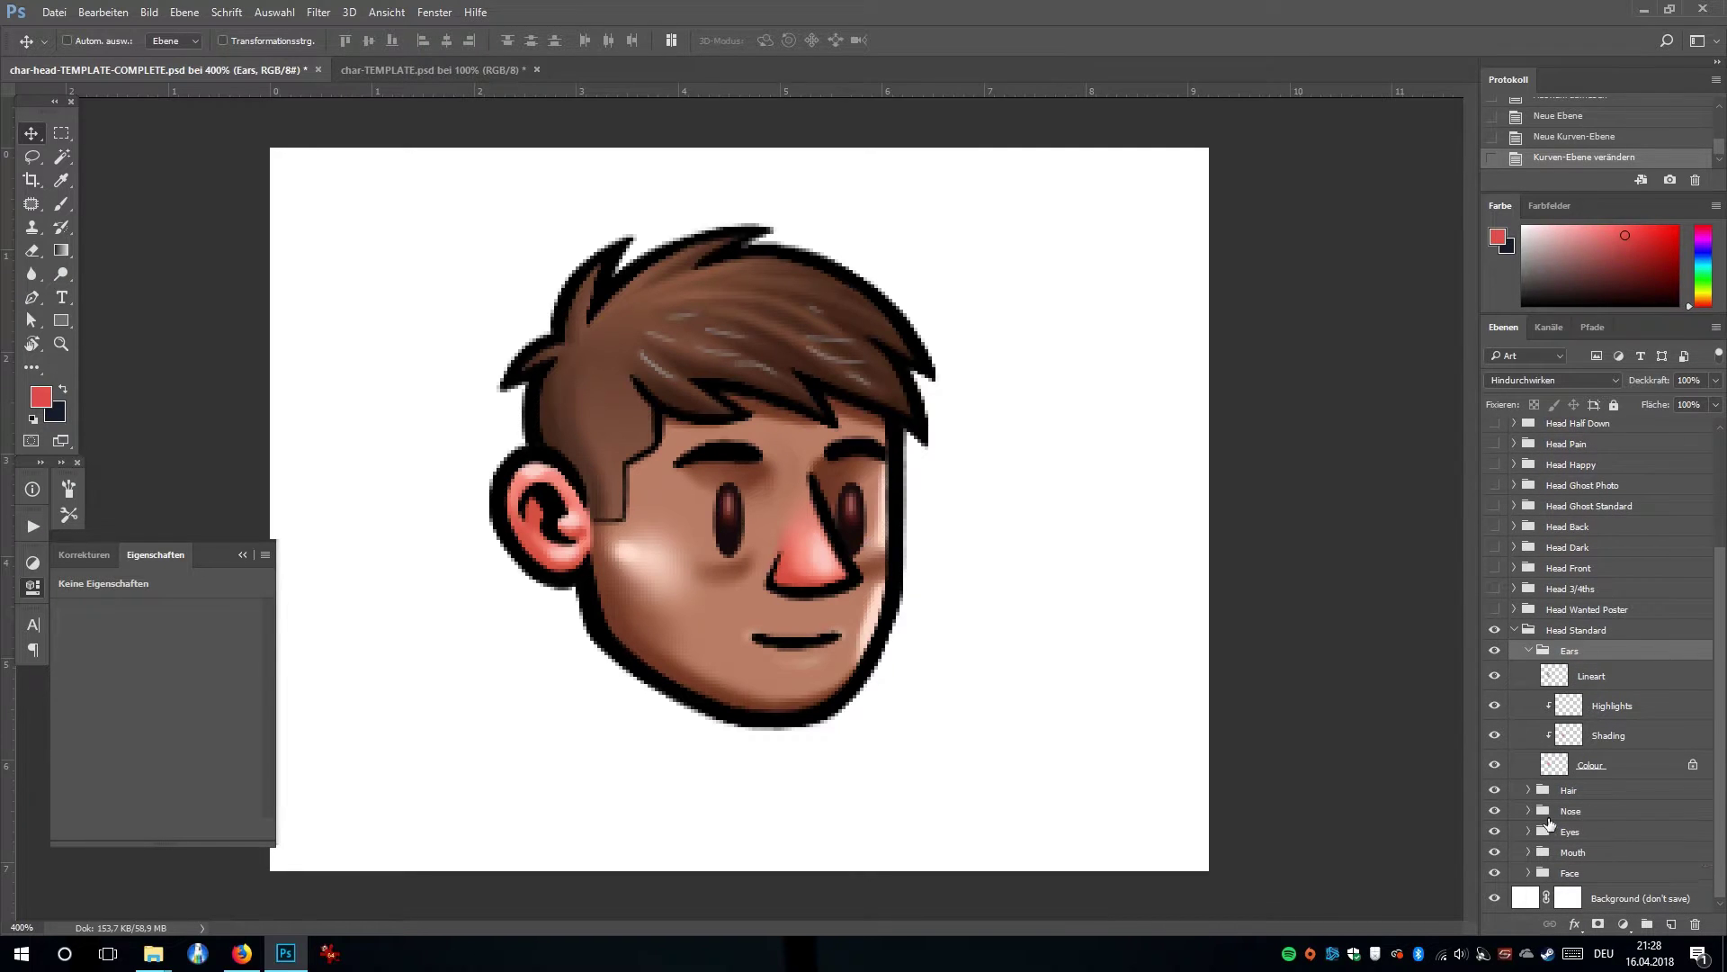
click(1528, 791)
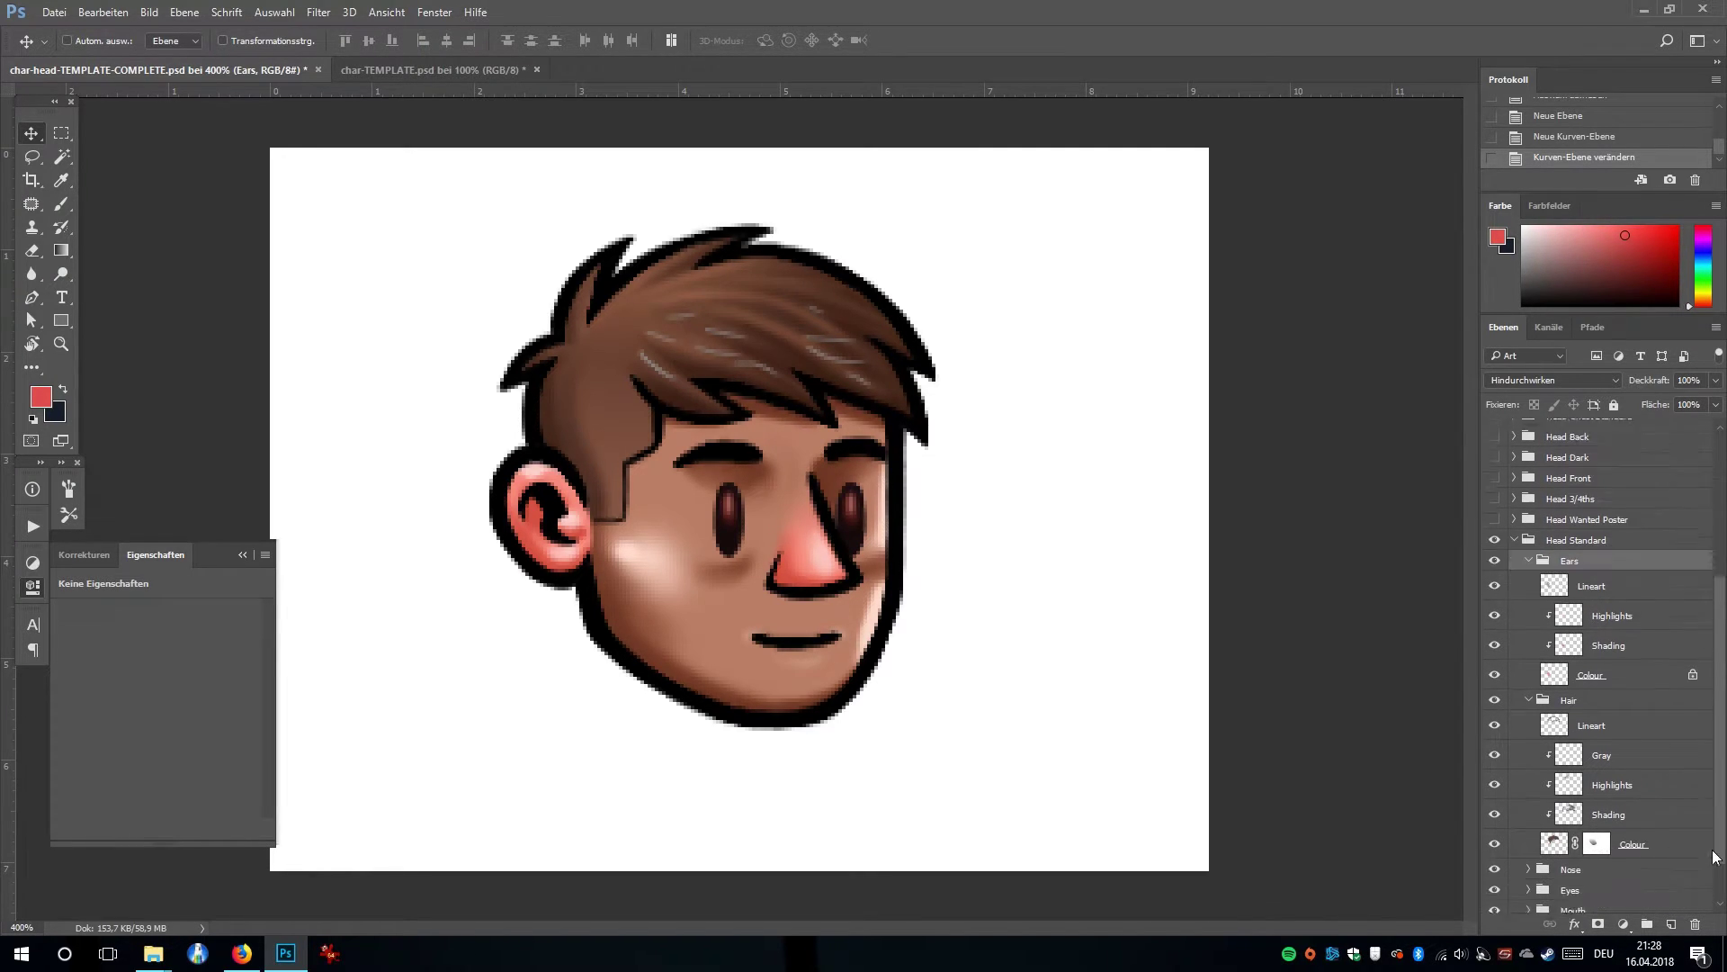
scroll(1602, 719, down, 2)
Lock the hair Colour layer's transparency, try a pale pink fill, then undo it.
click(1563, 828)
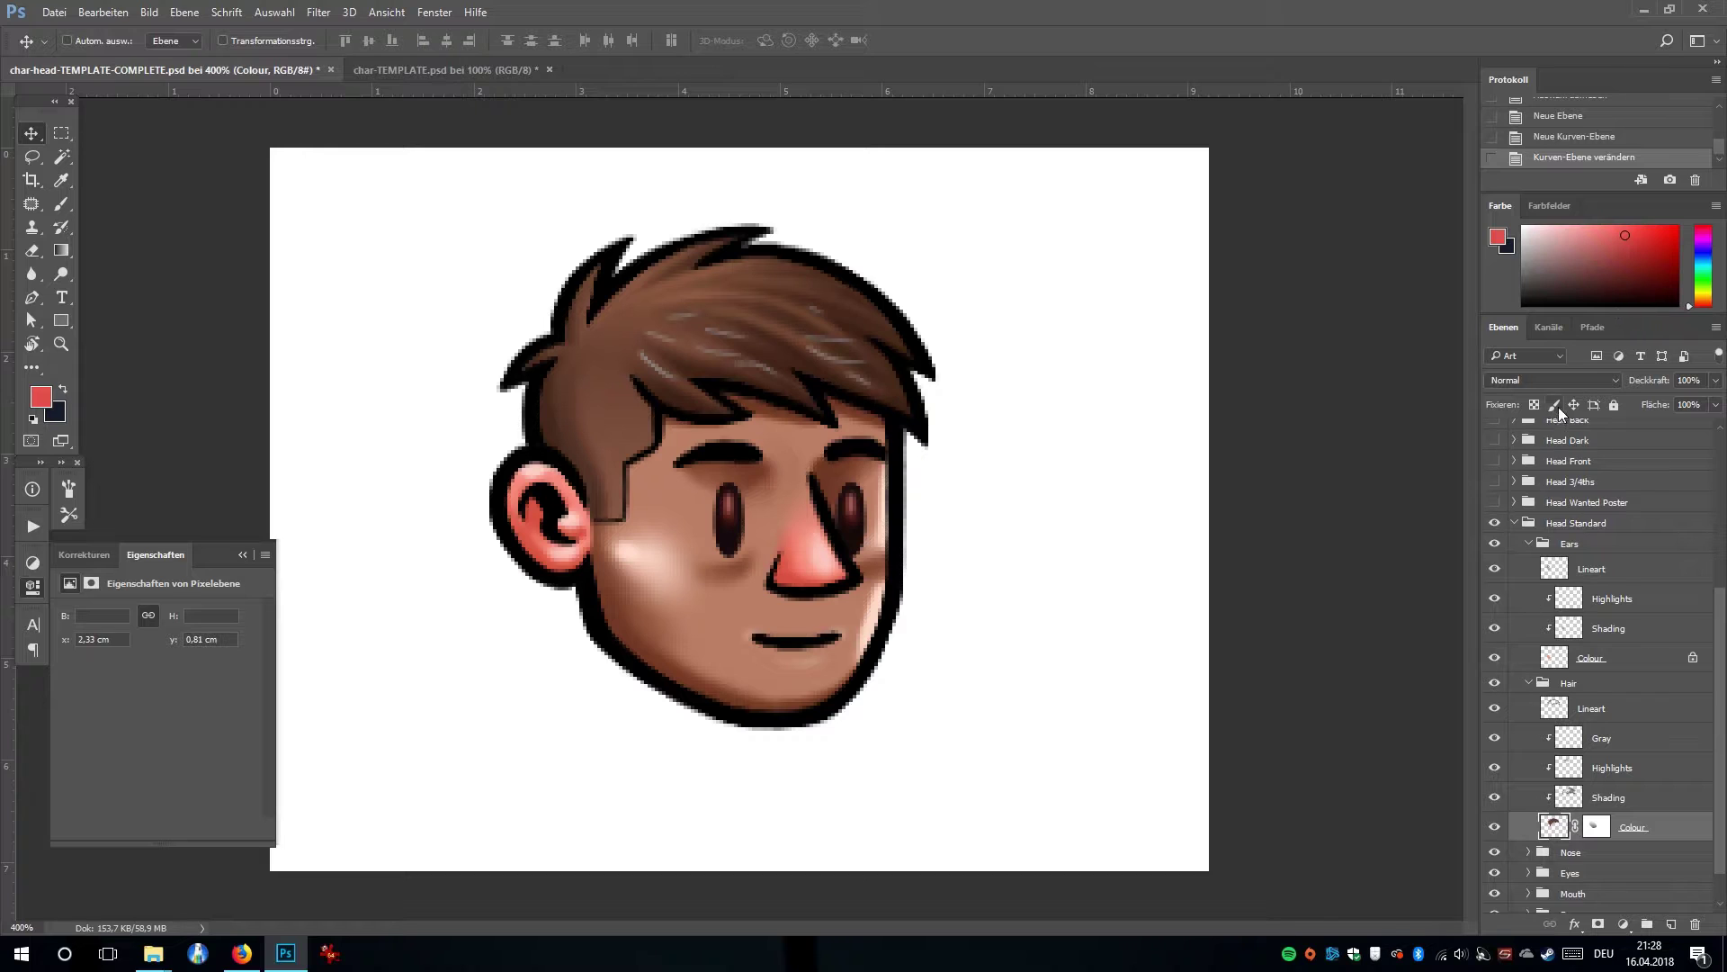
click(1534, 404)
click(1582, 225)
key(shift+2)
key(shift+F5)
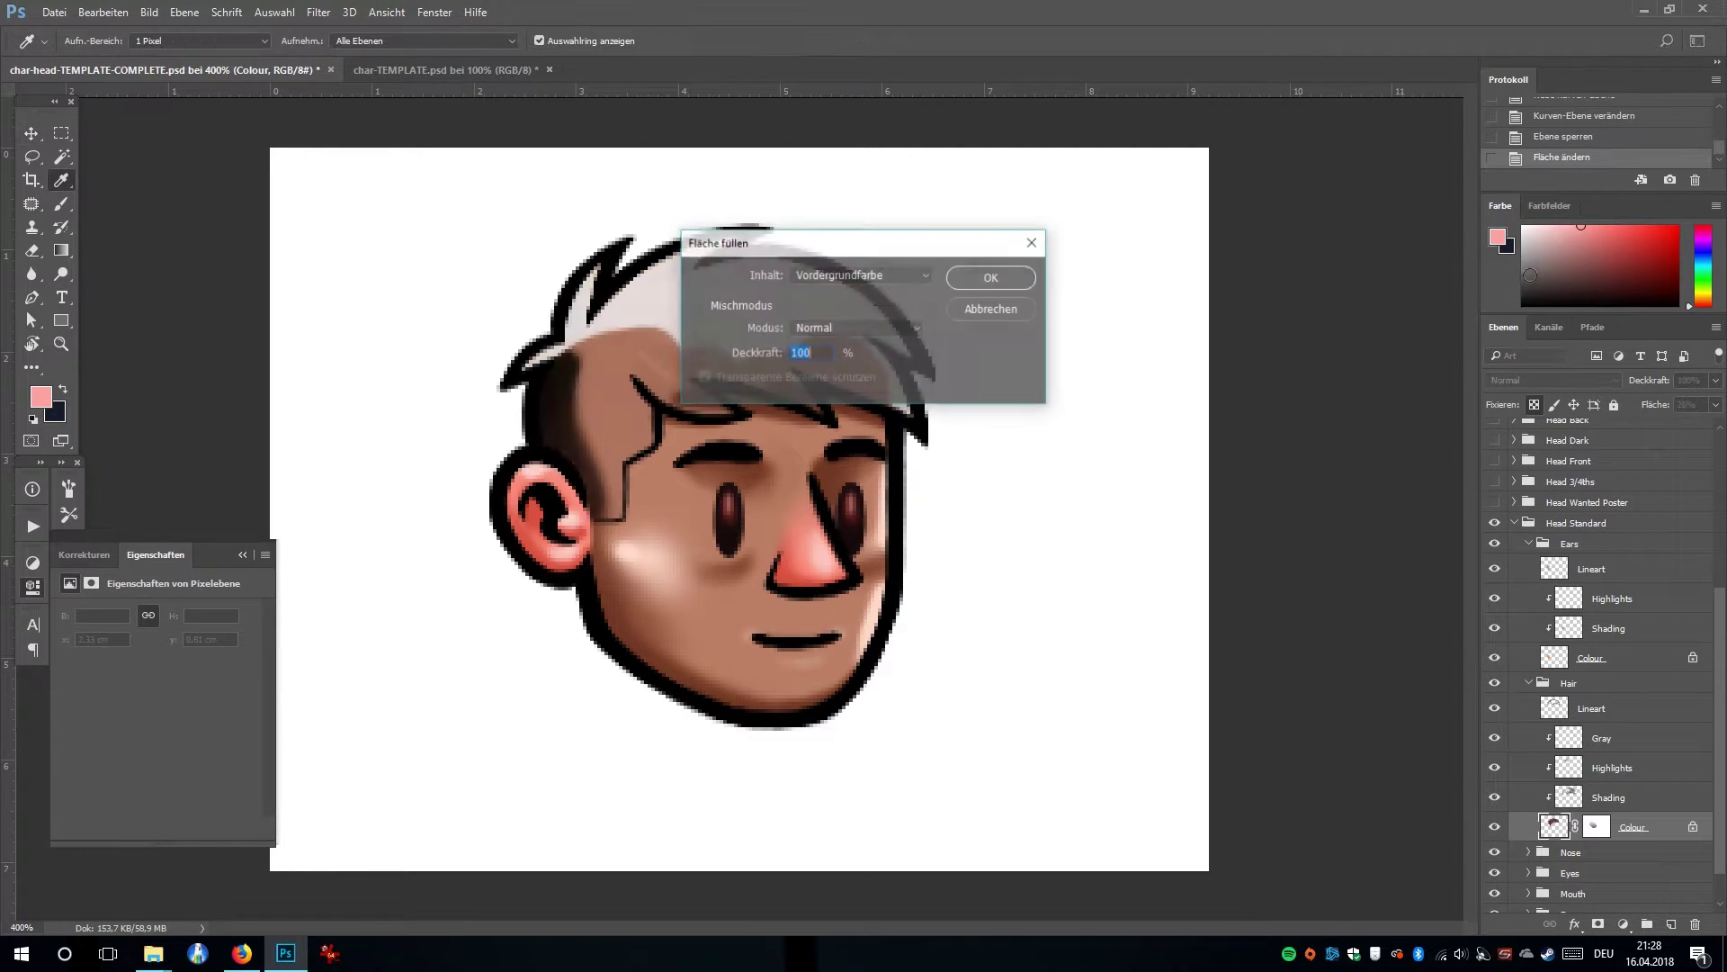
key(Return)
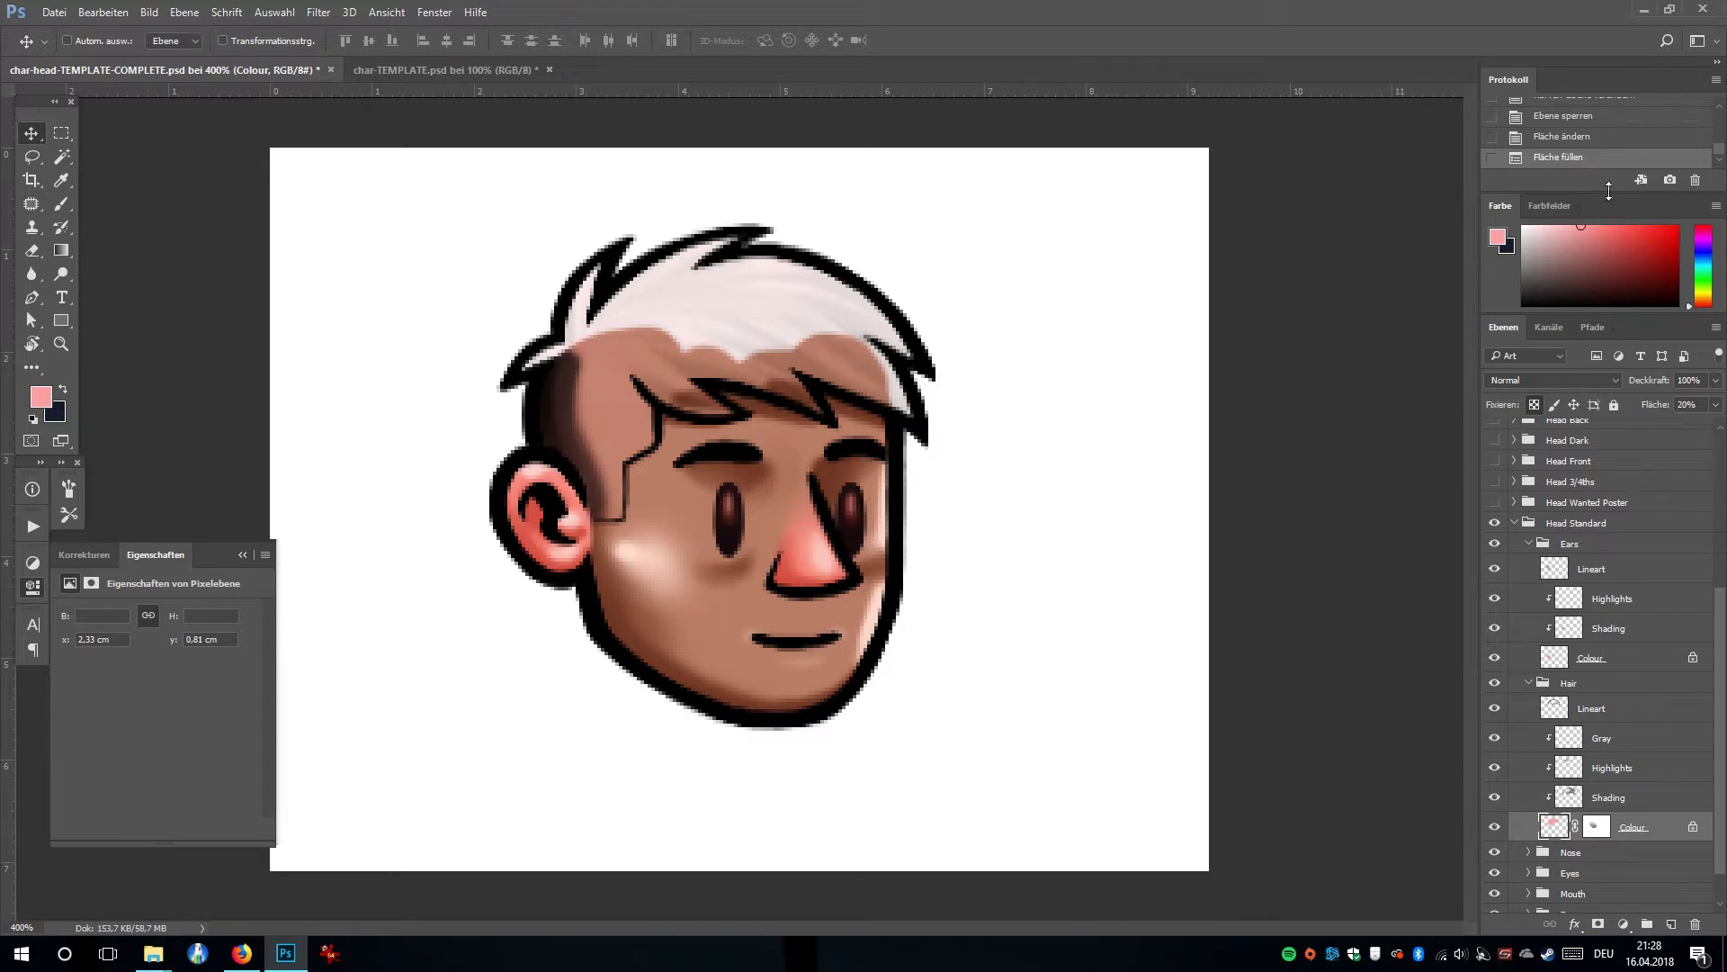
click(1593, 140)
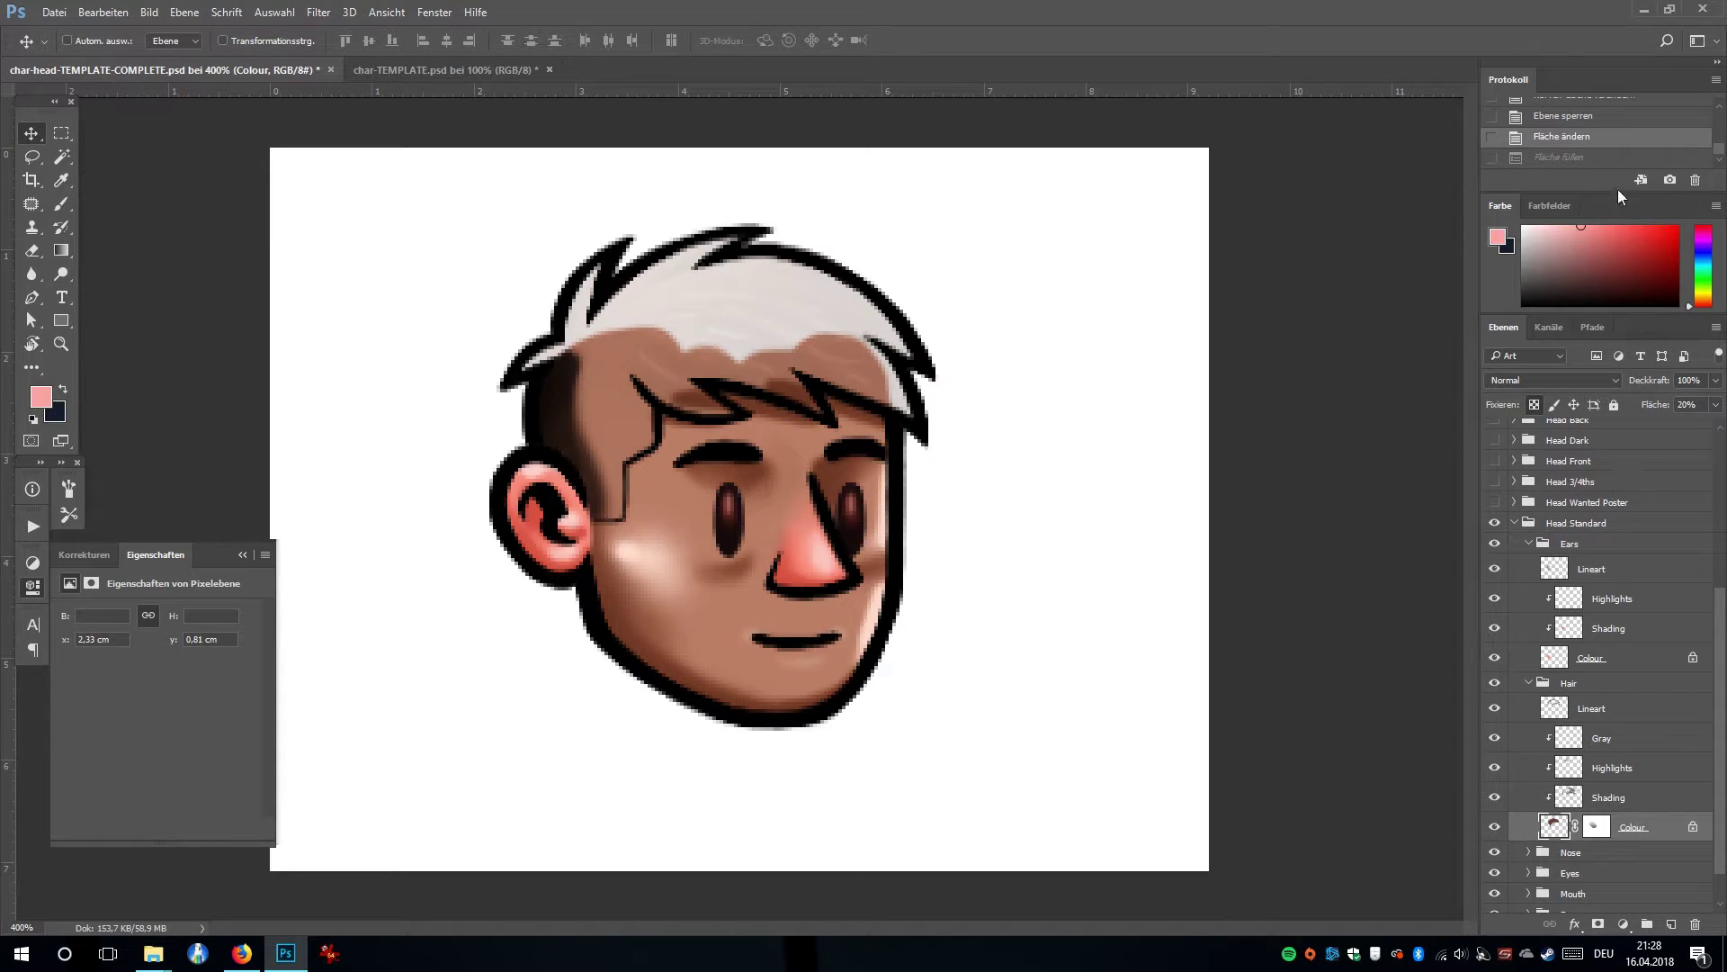
click(1587, 119)
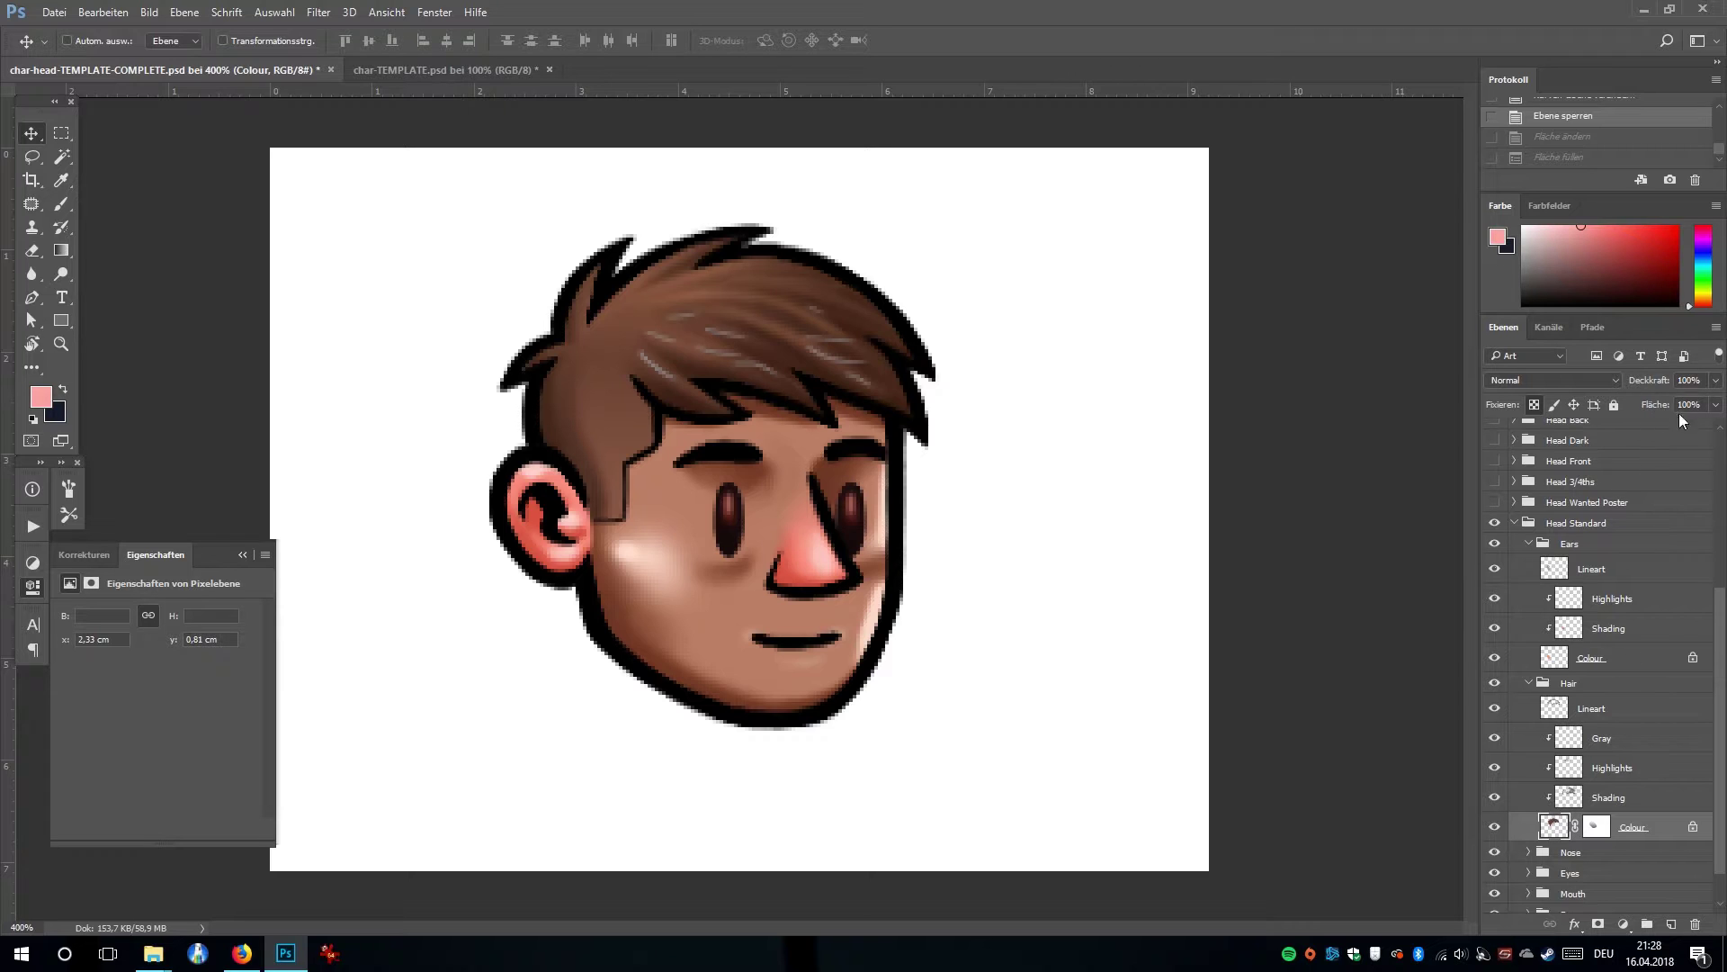
Fill the hair Colour layer with bright red.
key(i)
key(shift+F5)
key(Return)
click(1660, 227)
key(shift+F5)
key(Return)
key(v)
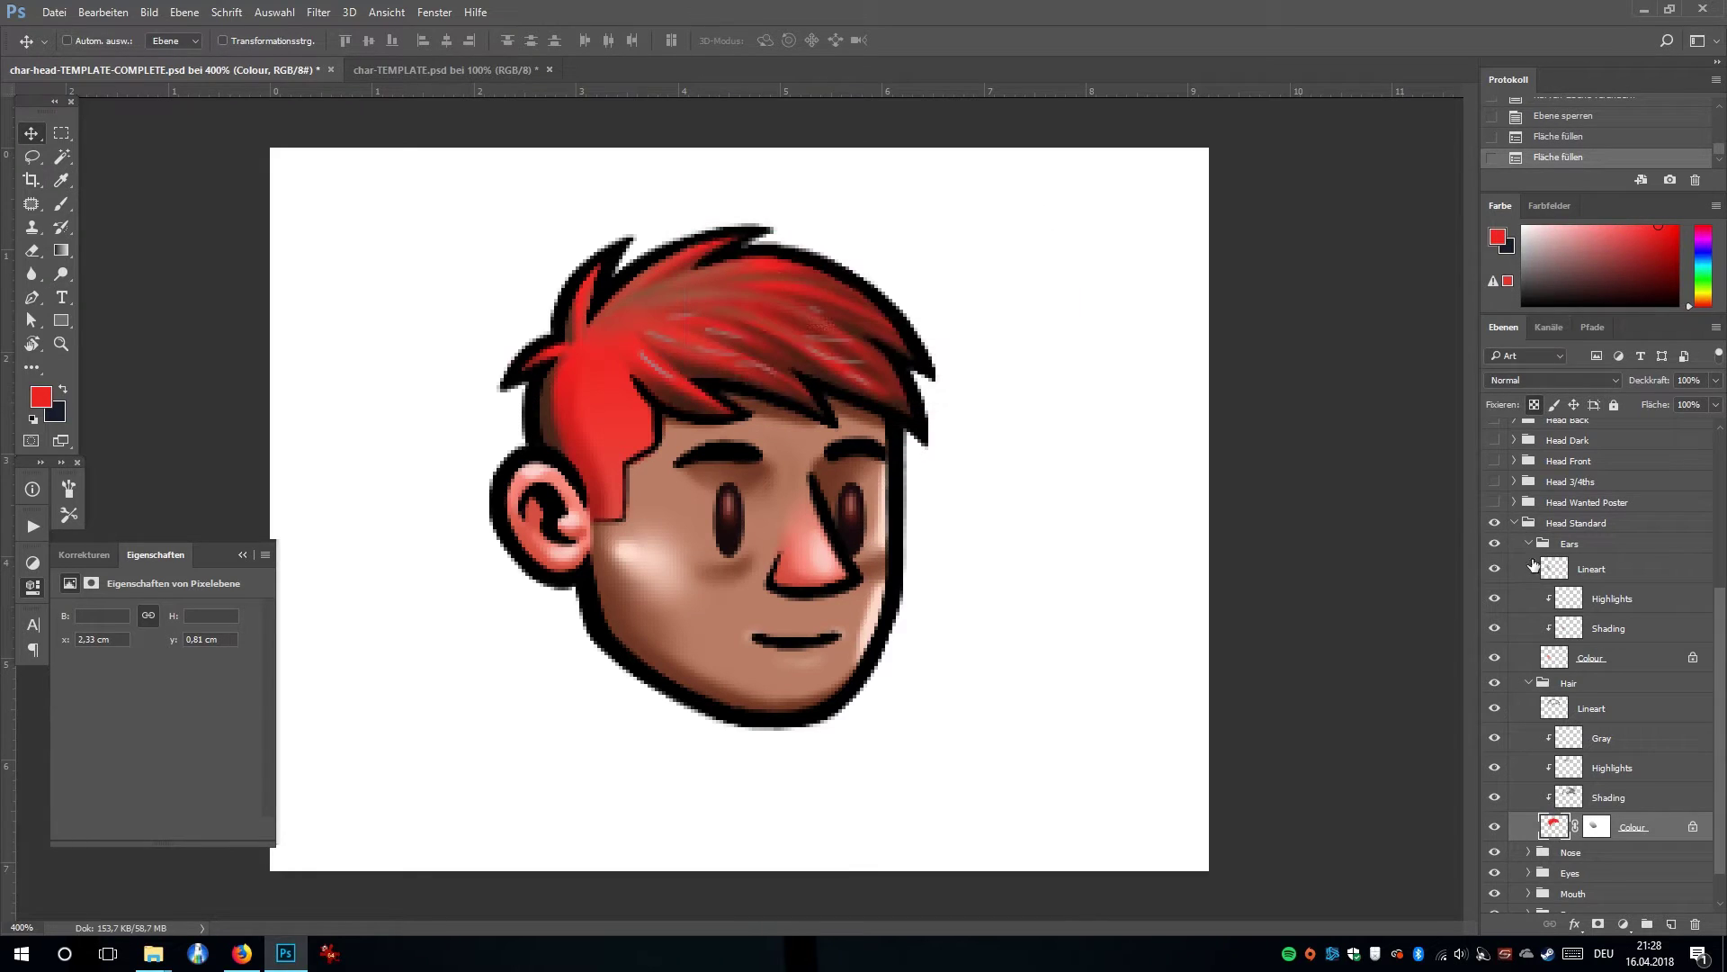
Lock the hair Shading layer's transparency and fill it with dark red.
click(1595, 797)
click(1534, 404)
click(1641, 262)
key(shift+F5)
key(Return)
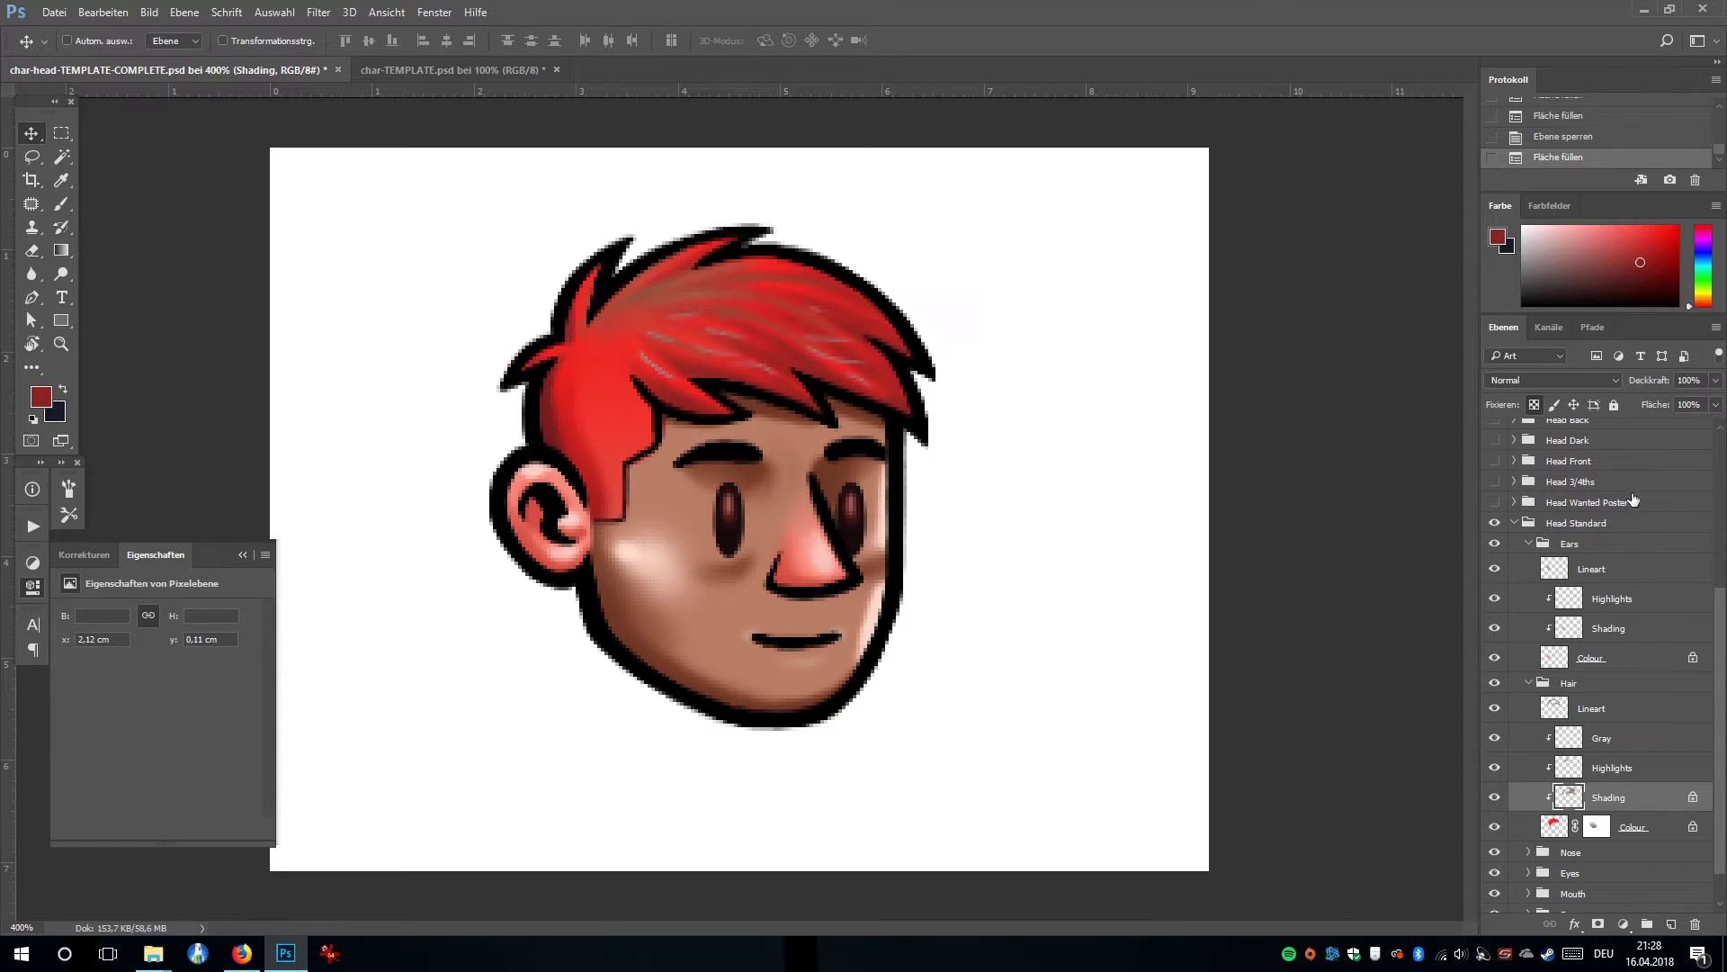
click(1660, 288)
click(1659, 284)
key(shift+F5)
key(Return)
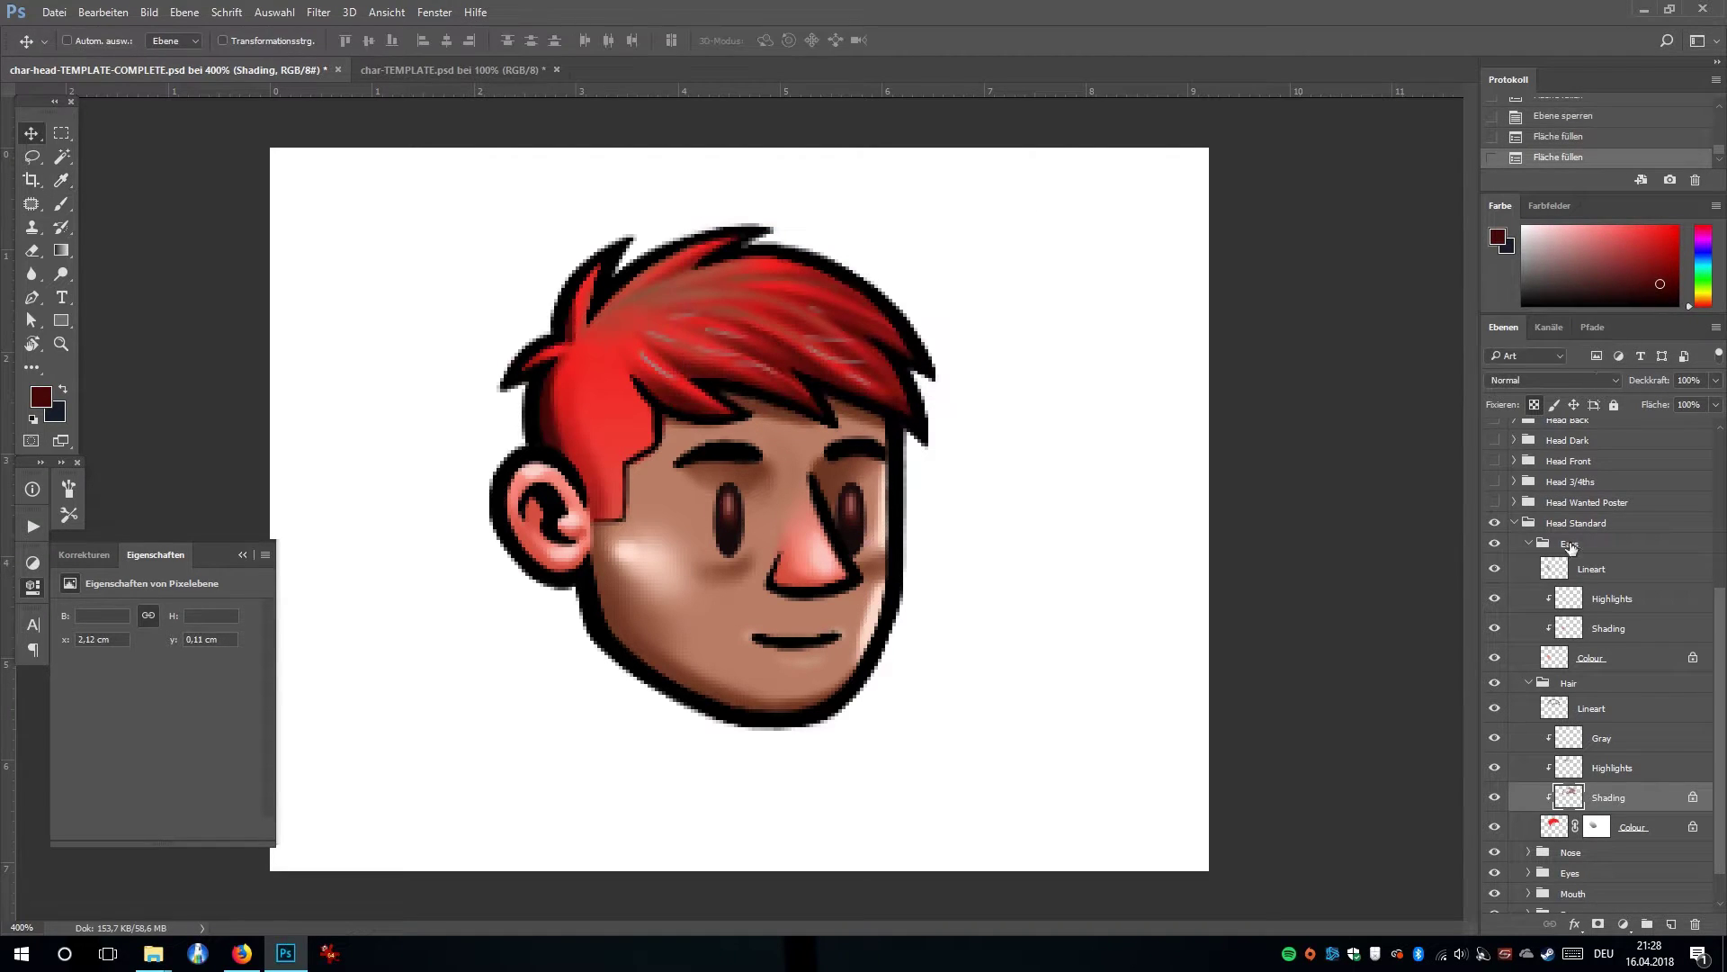
Hide the hair Highlights and Gray layers, then collapse the Hair group.
click(1613, 764)
click(1495, 768)
click(1495, 767)
click(1495, 767)
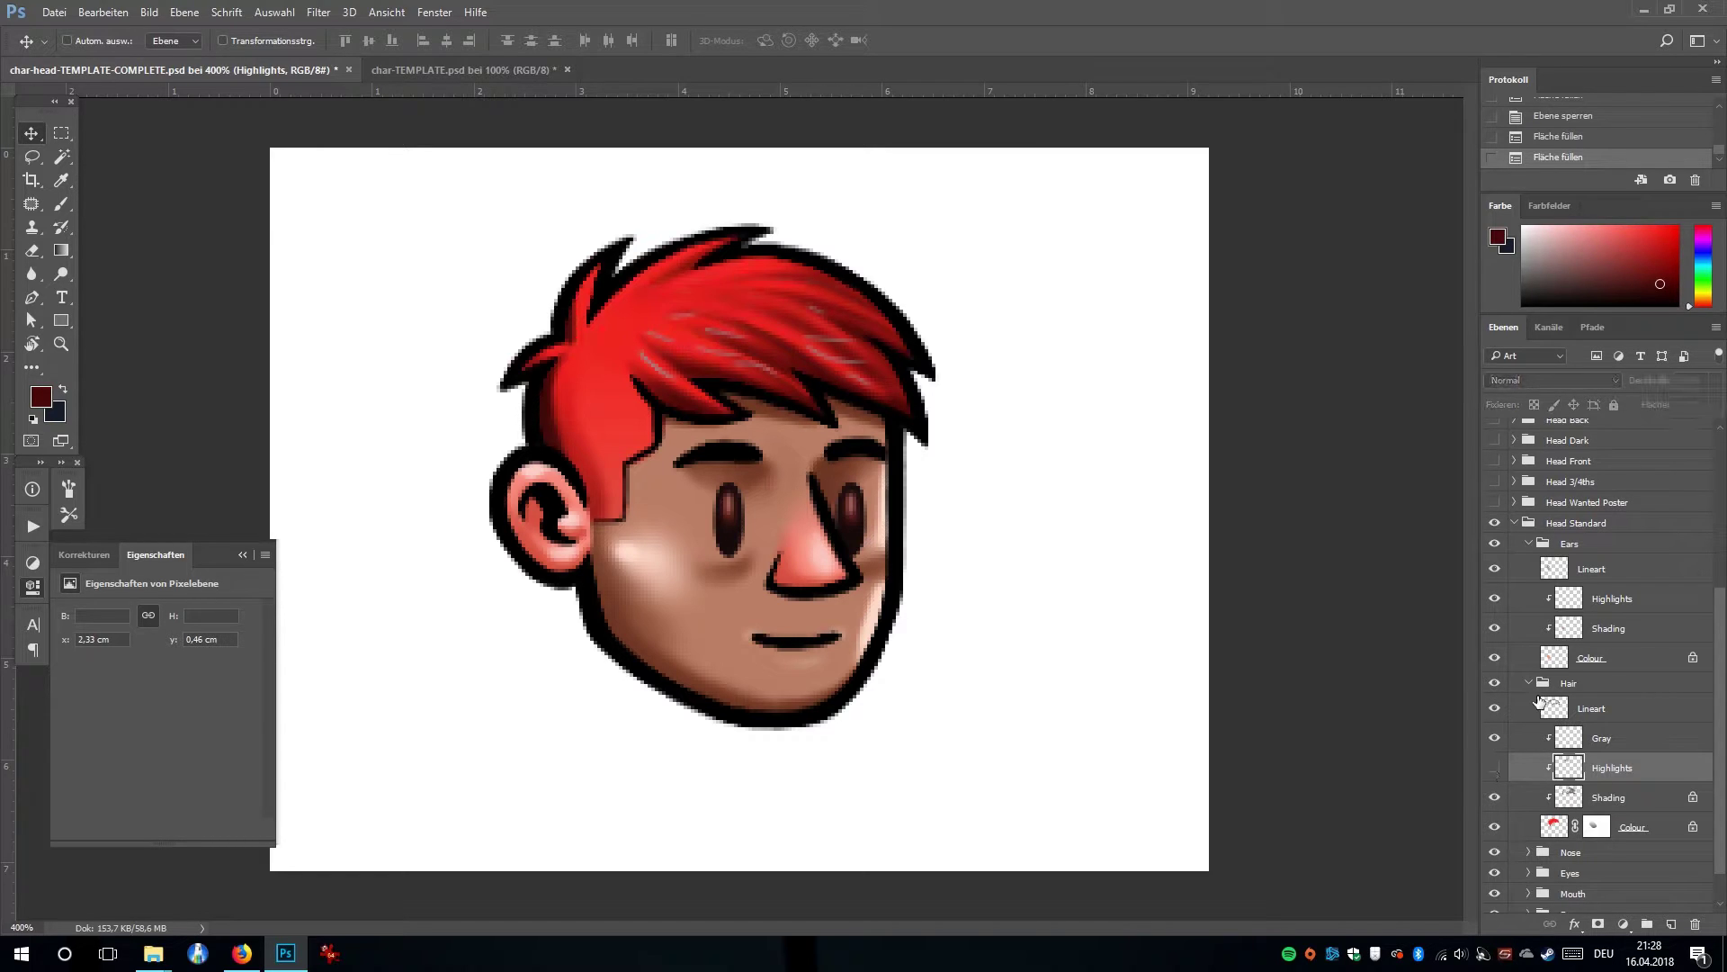
click(1495, 738)
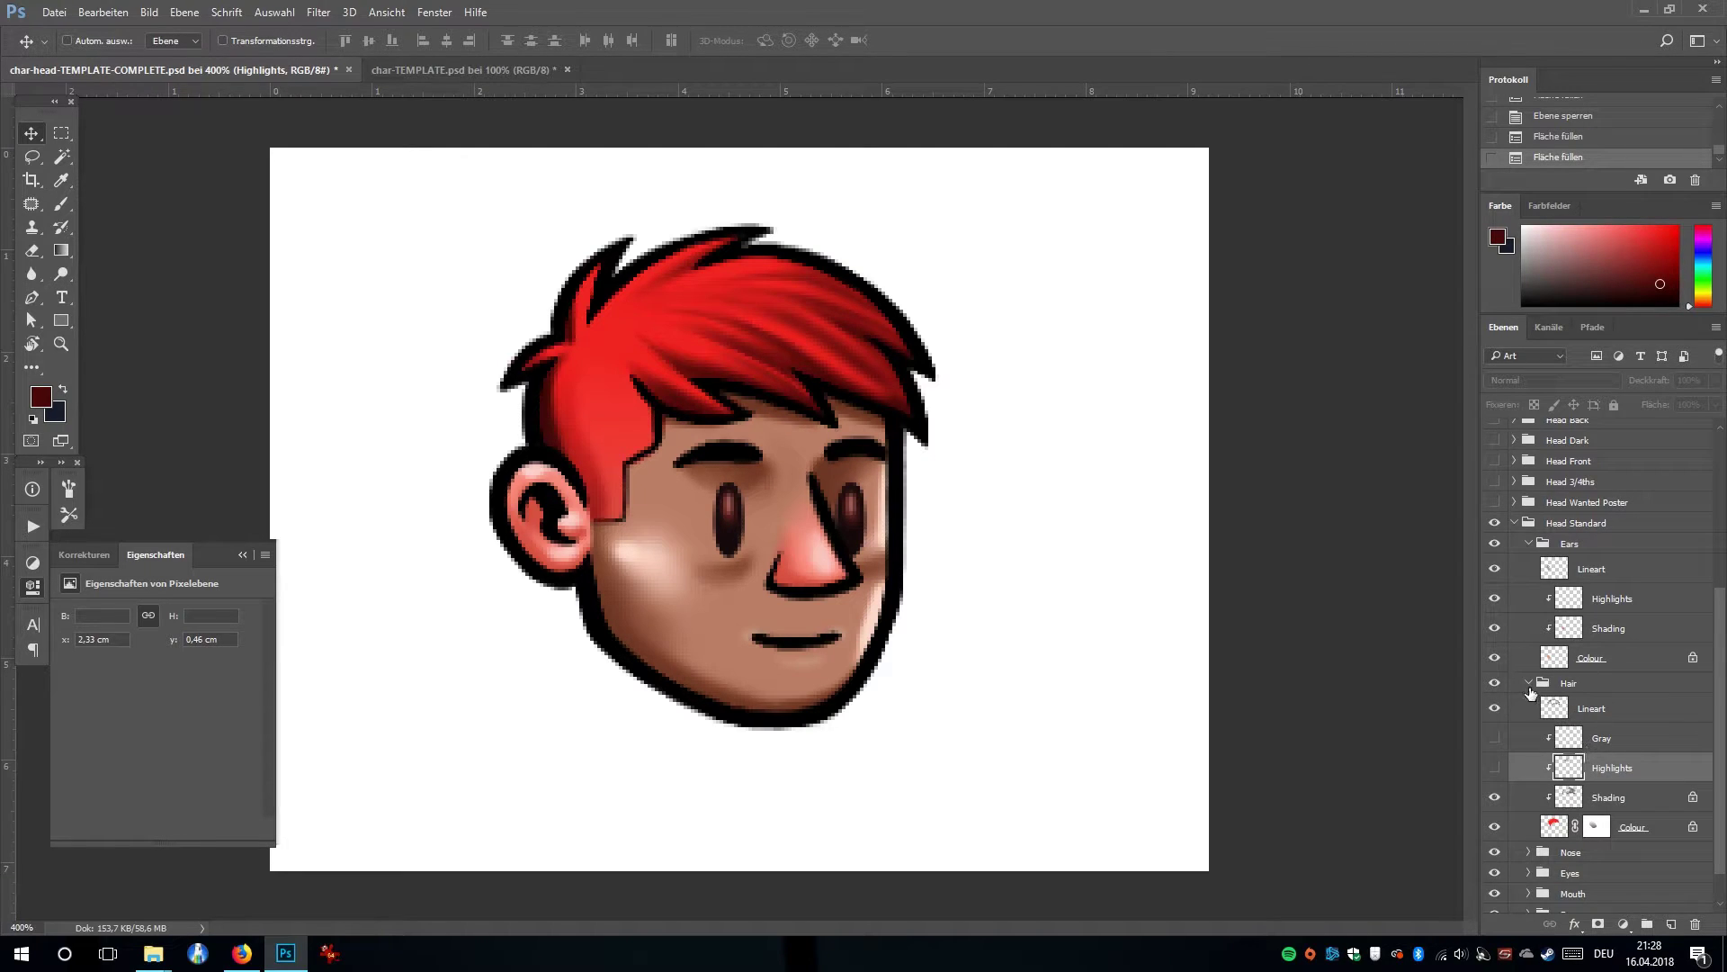
click(1552, 681)
click(1528, 683)
Darken the ears' Colour layer with a Hue/Saturation adjustment.
click(1606, 764)
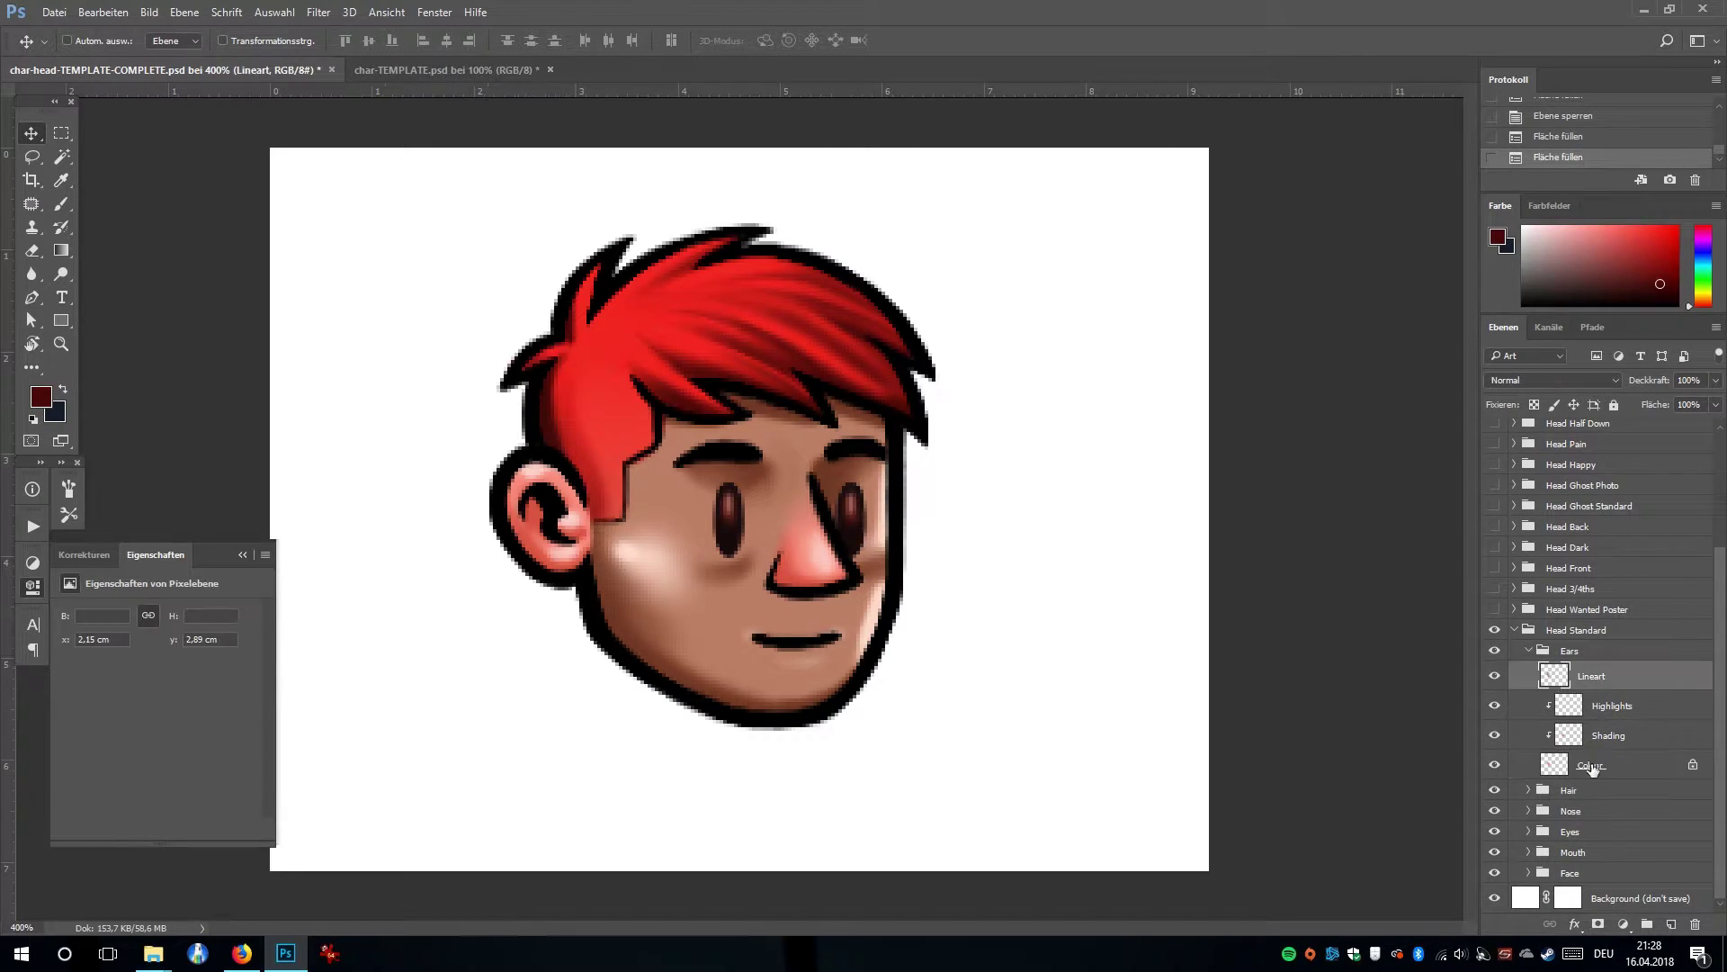
key(i)
key(ctrl+u)
drag(1436, 628, 1438, 631)
drag(1431, 703, 1468, 666)
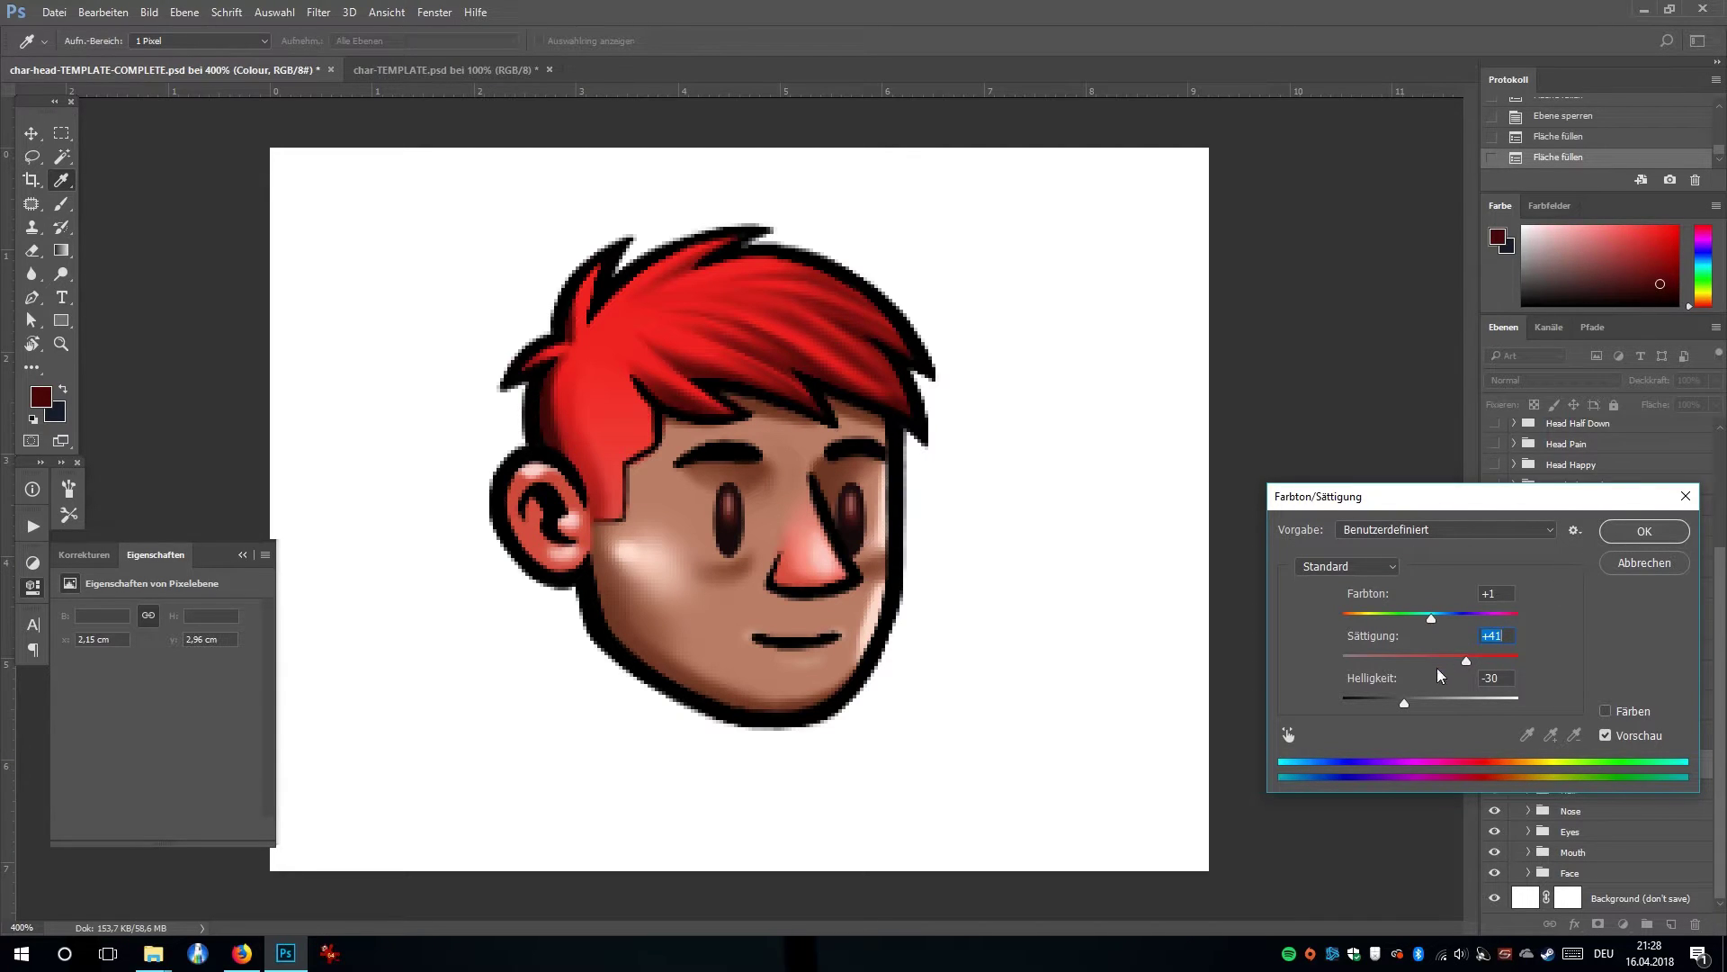
drag(1399, 711, 1393, 707)
click(1646, 535)
Darken the ears' Shading layer too, then hide the white Background for transparency.
click(1608, 736)
key(ctrl+u)
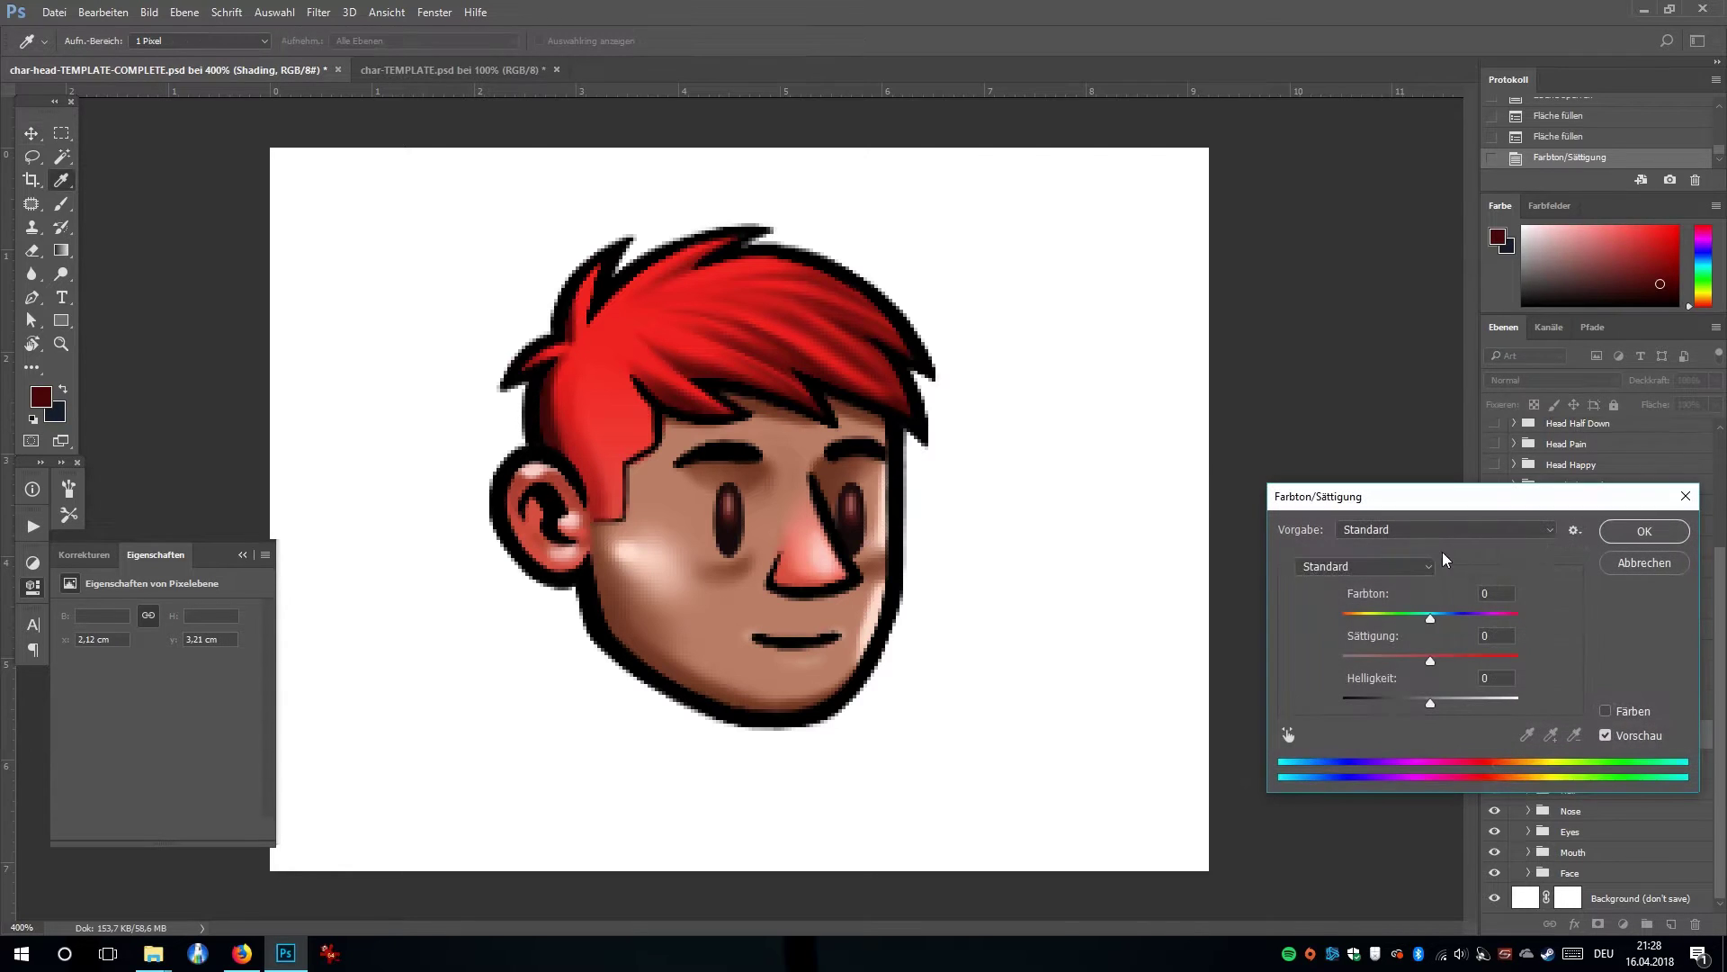
drag(1426, 706, 1446, 666)
click(1642, 532)
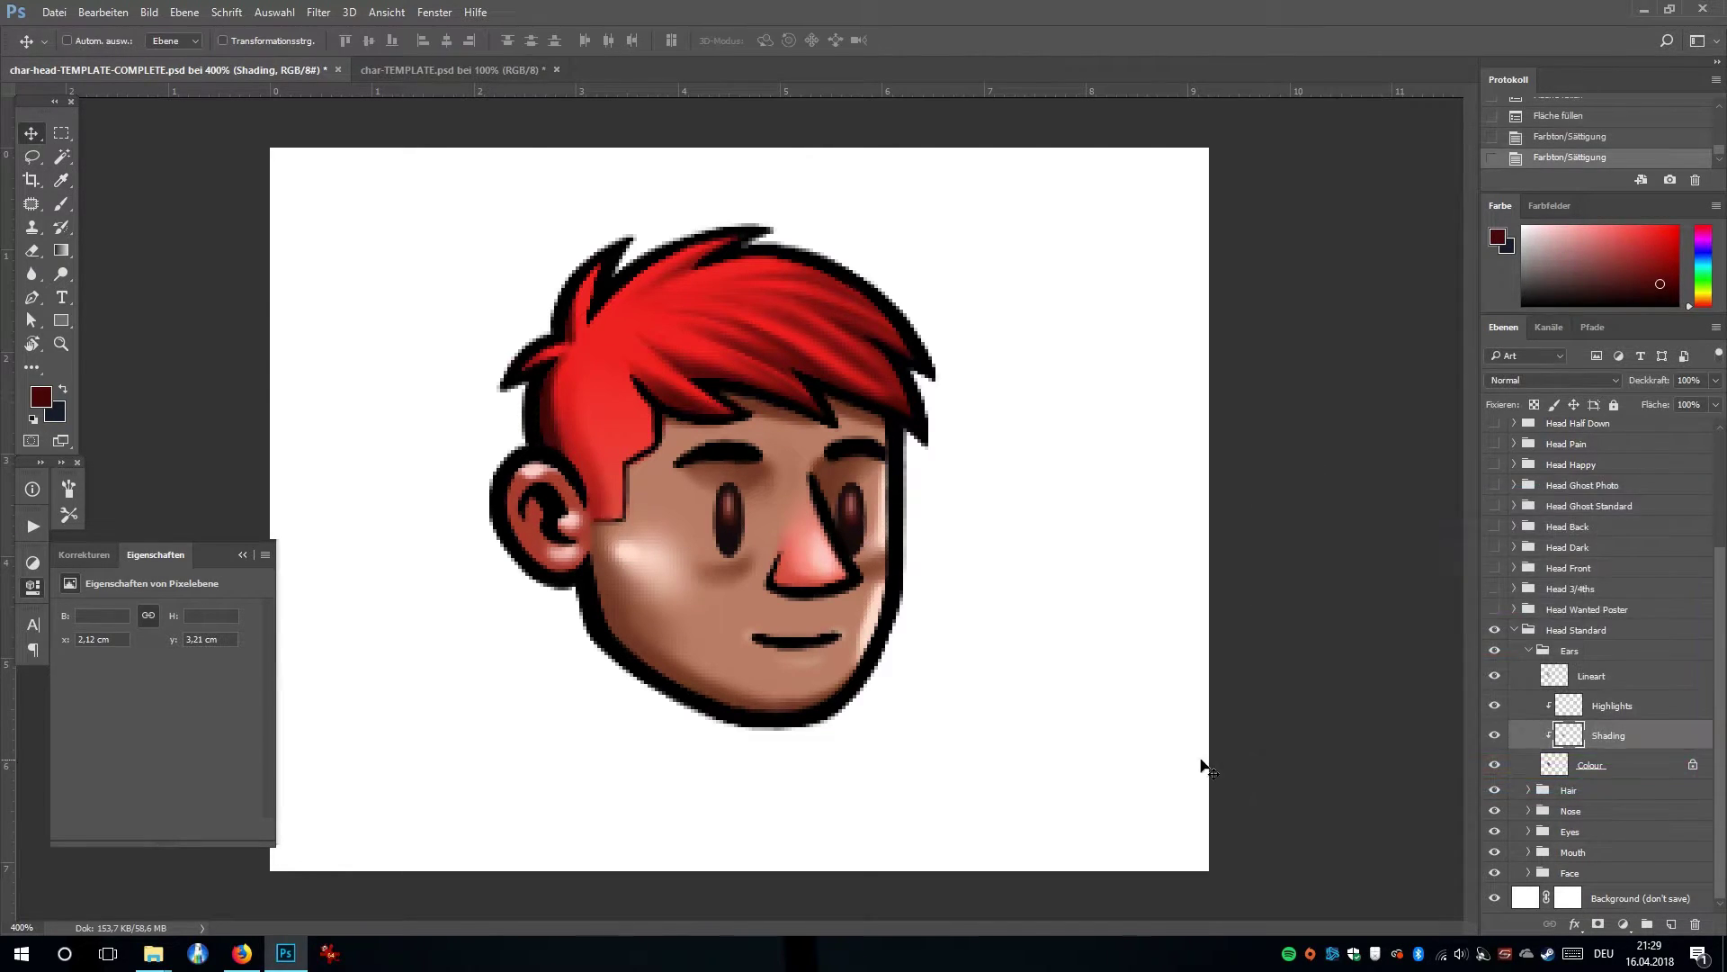
key(v)
key(ctrl+minus)
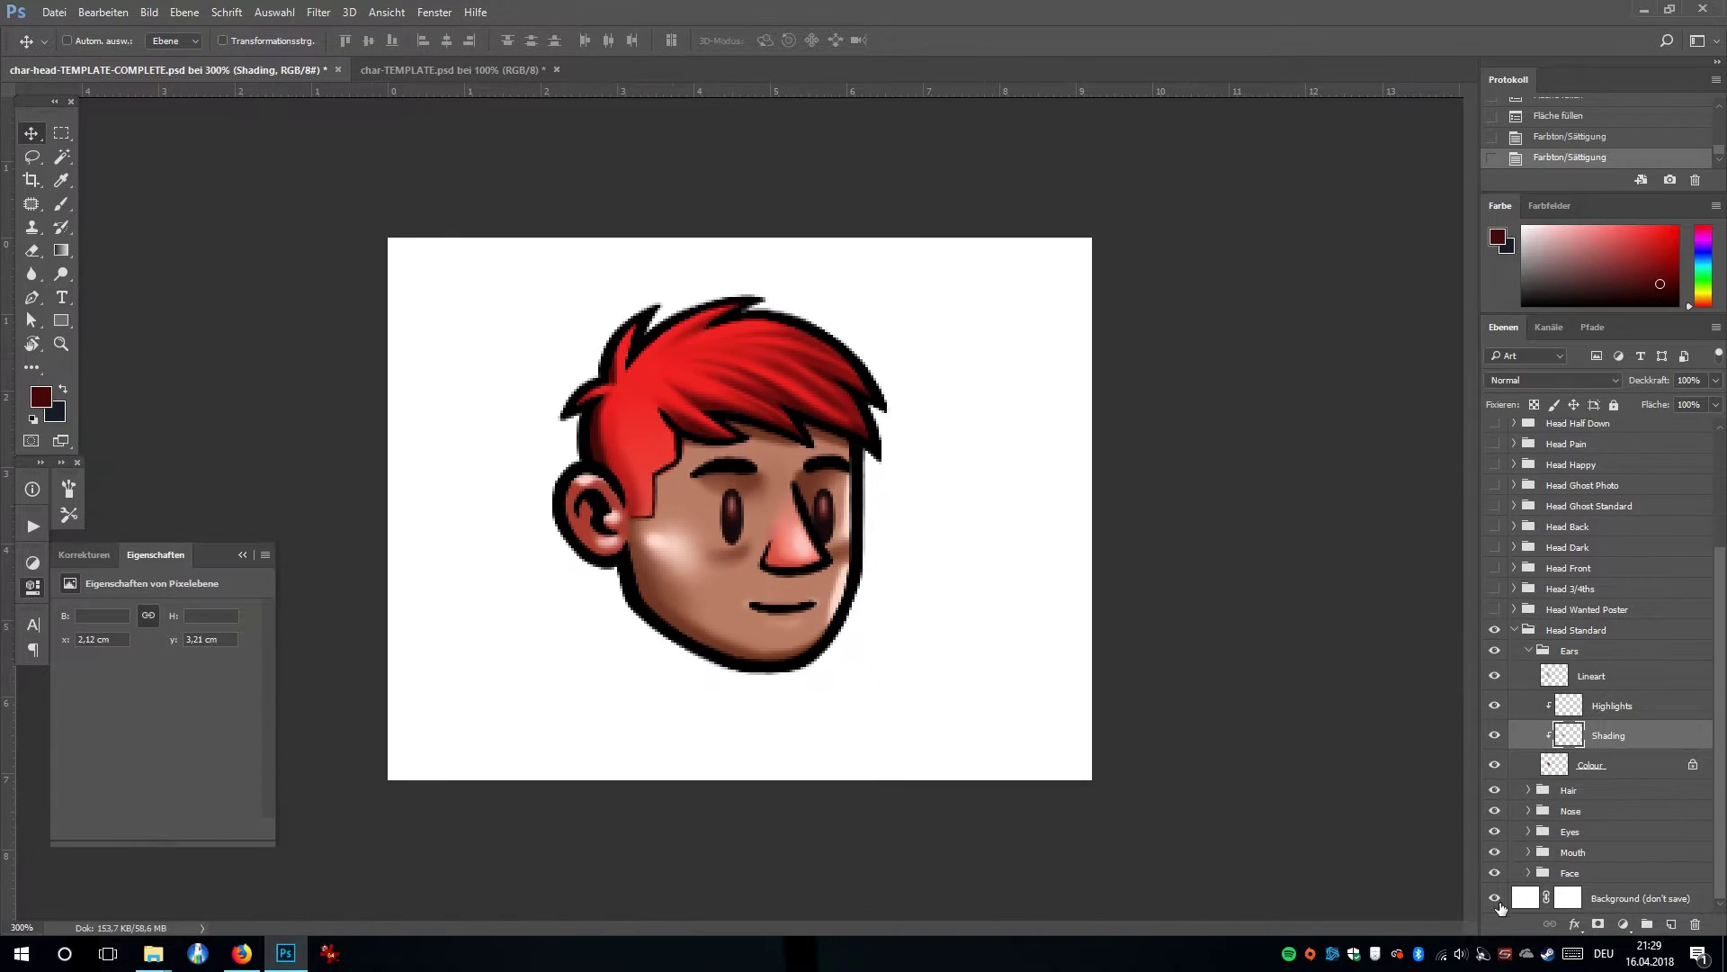
click(1497, 898)
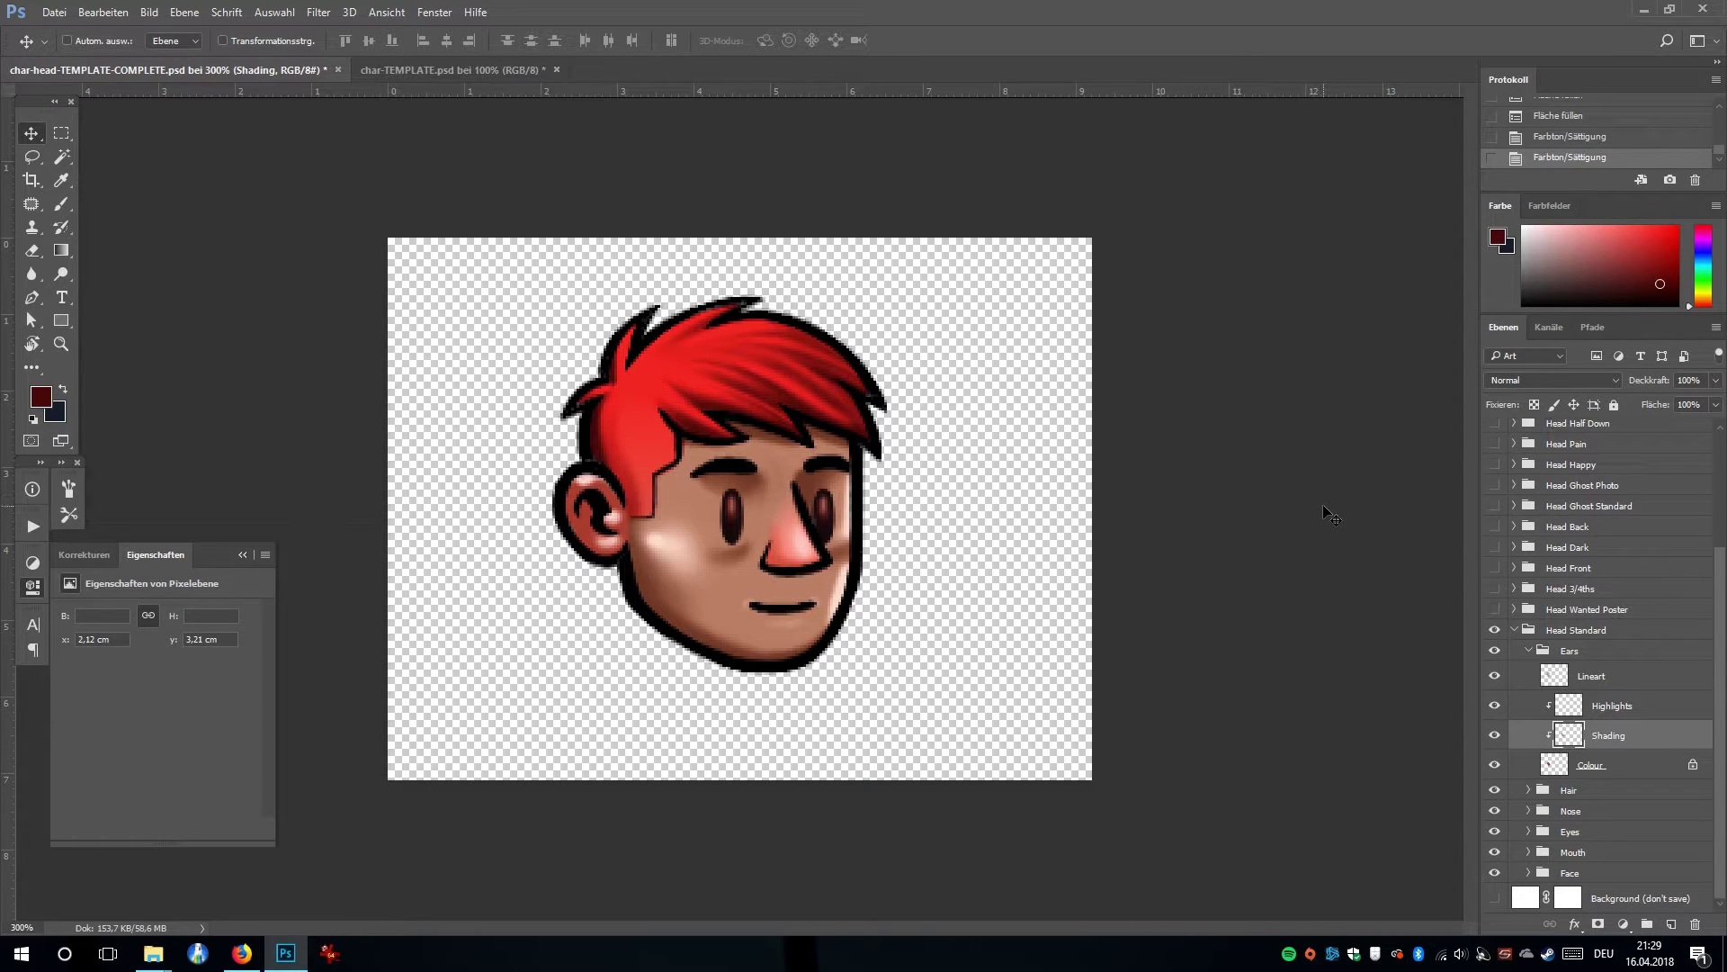
Save for Web as PNG-24 named char-head-standard.png in the Spelunky character template folder.
key(ctrl+alt+shift+s)
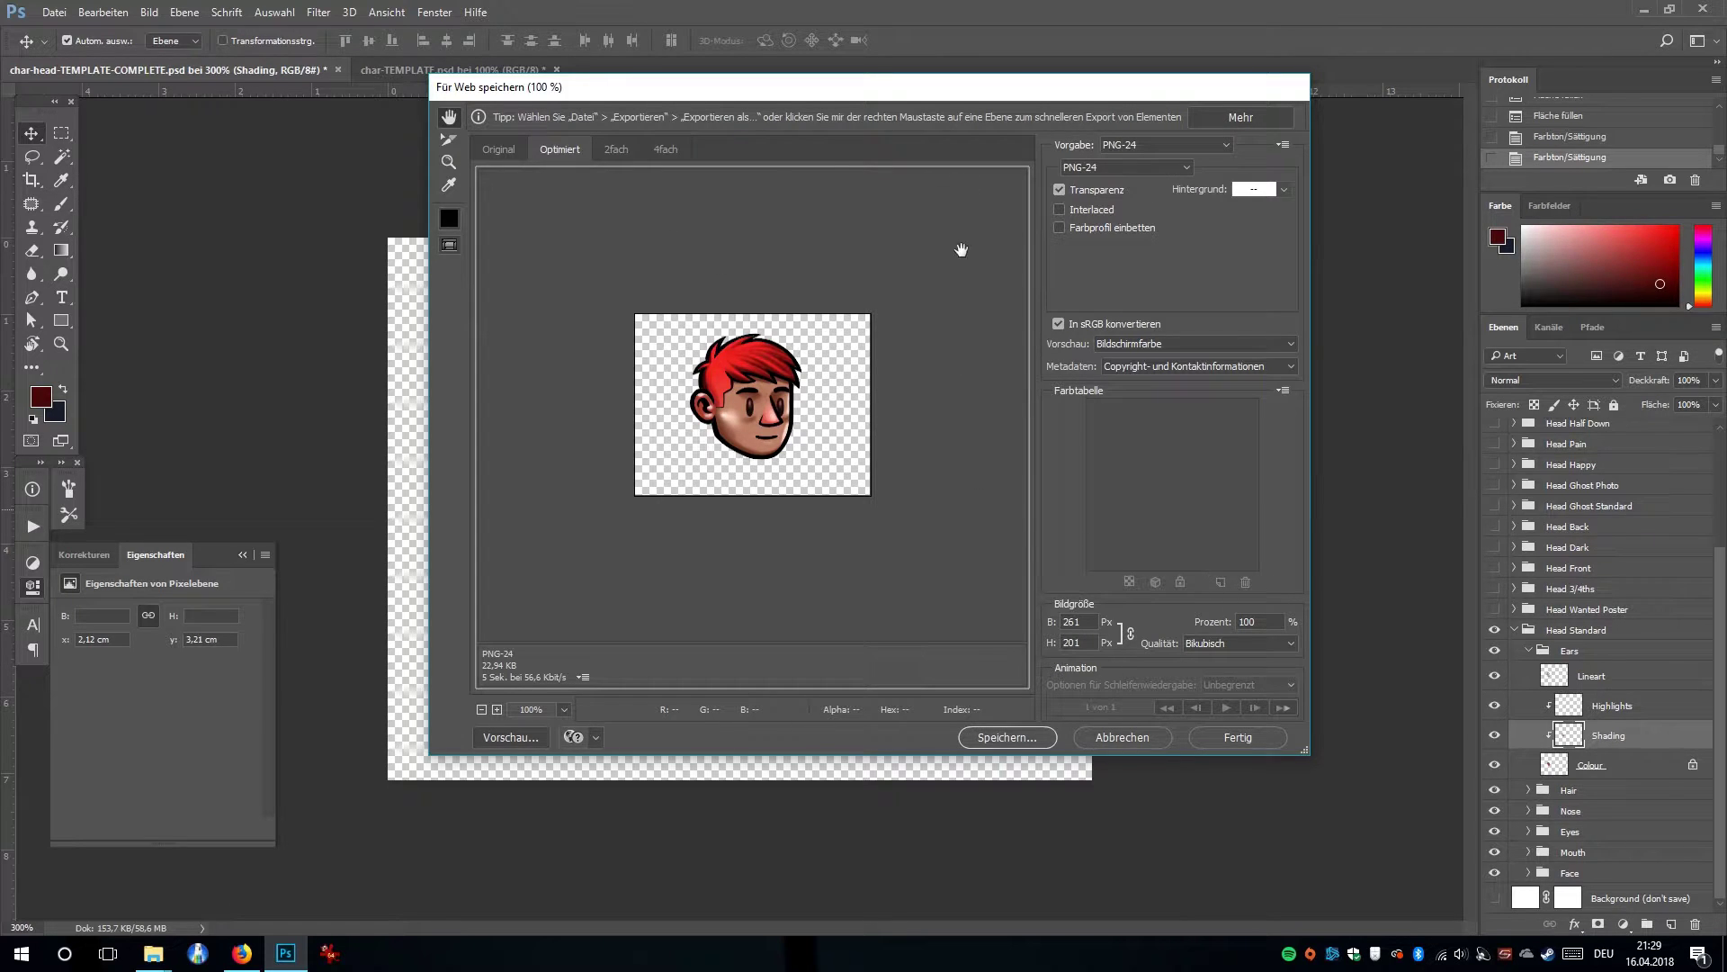
click(1035, 736)
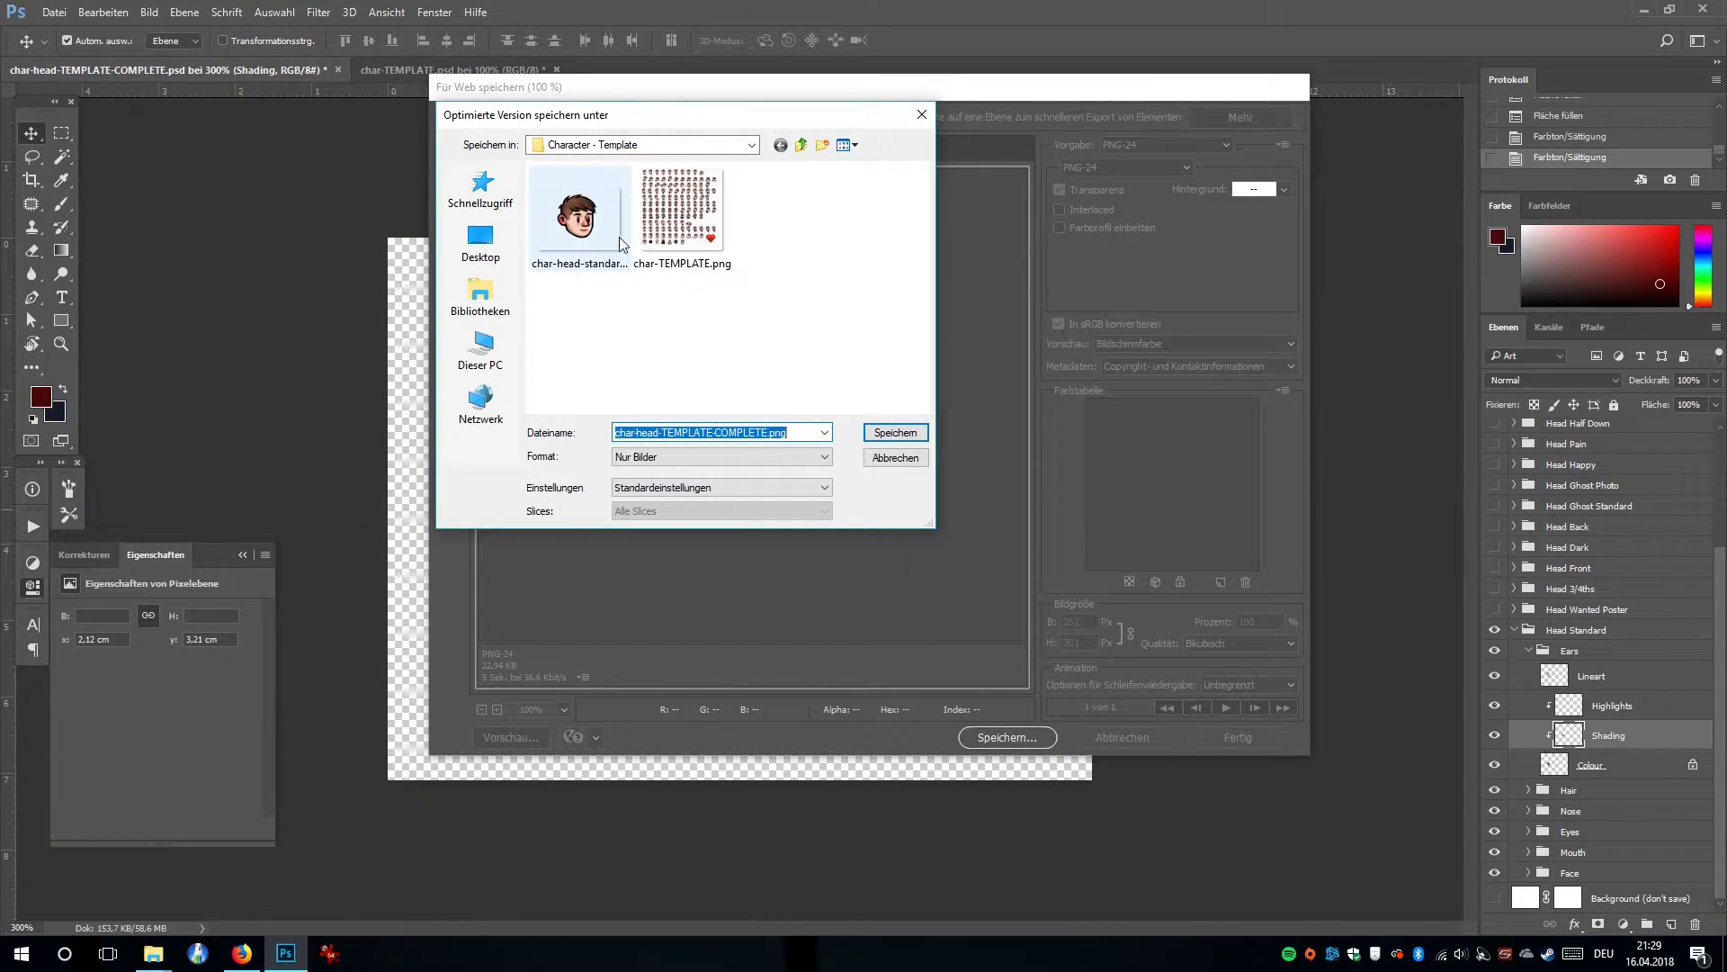
click(801, 145)
double_click(696, 277)
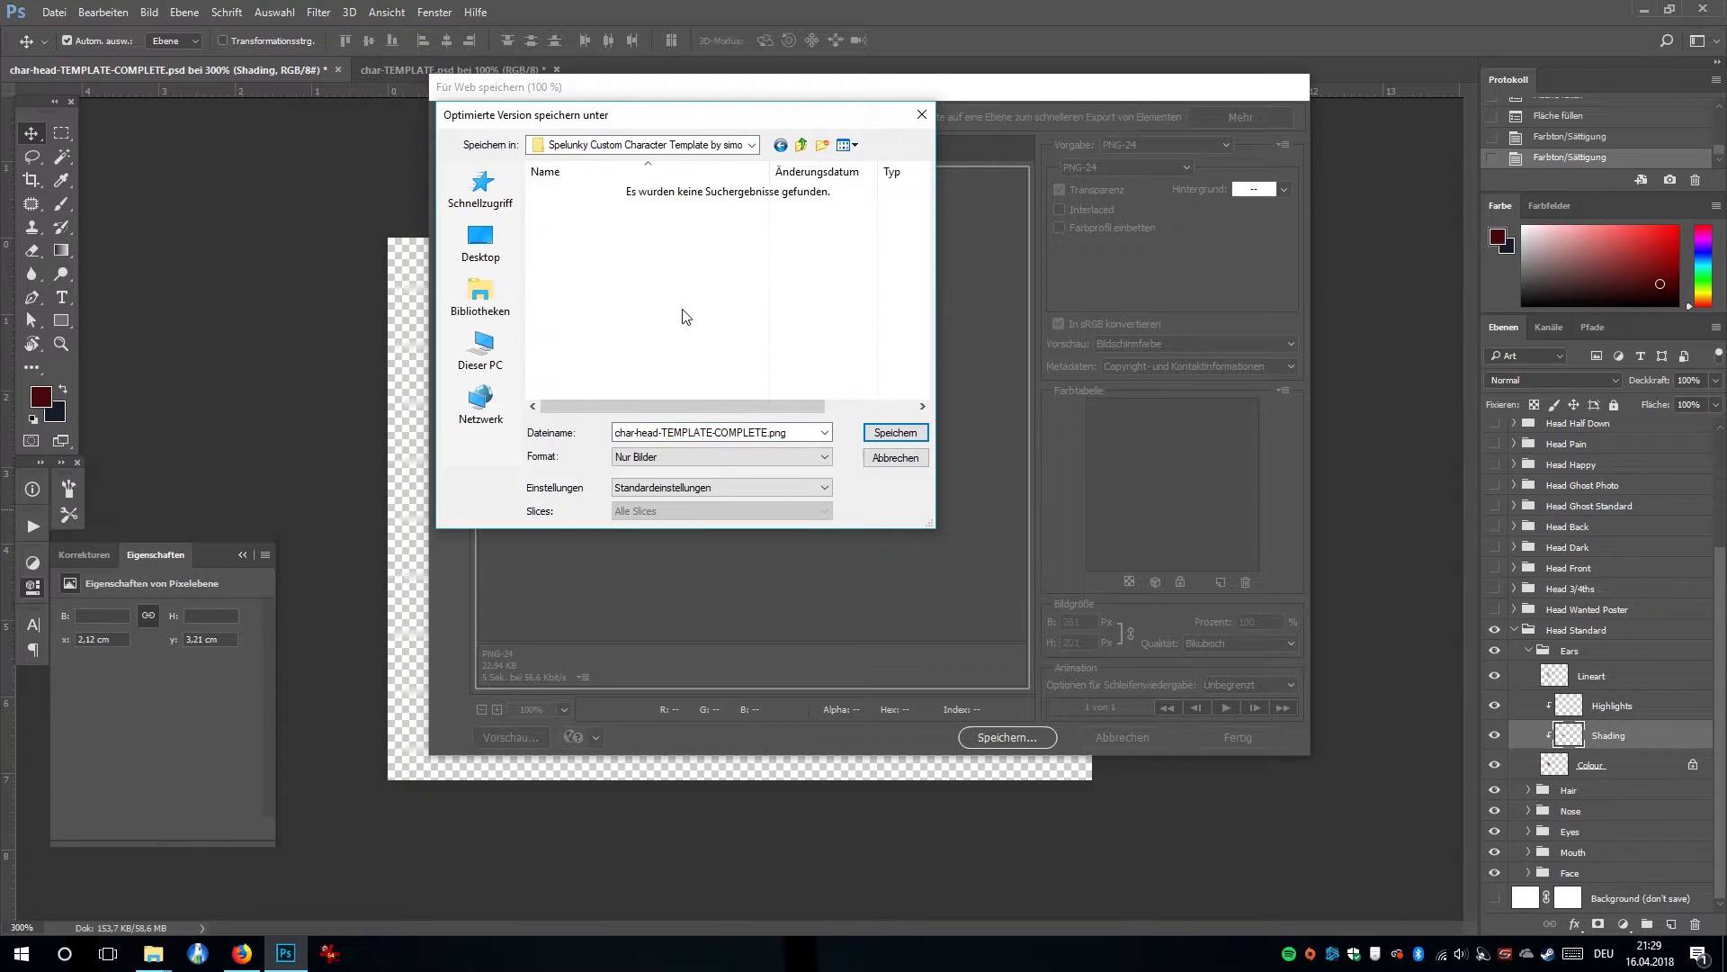
double_click(813, 435)
click(806, 431)
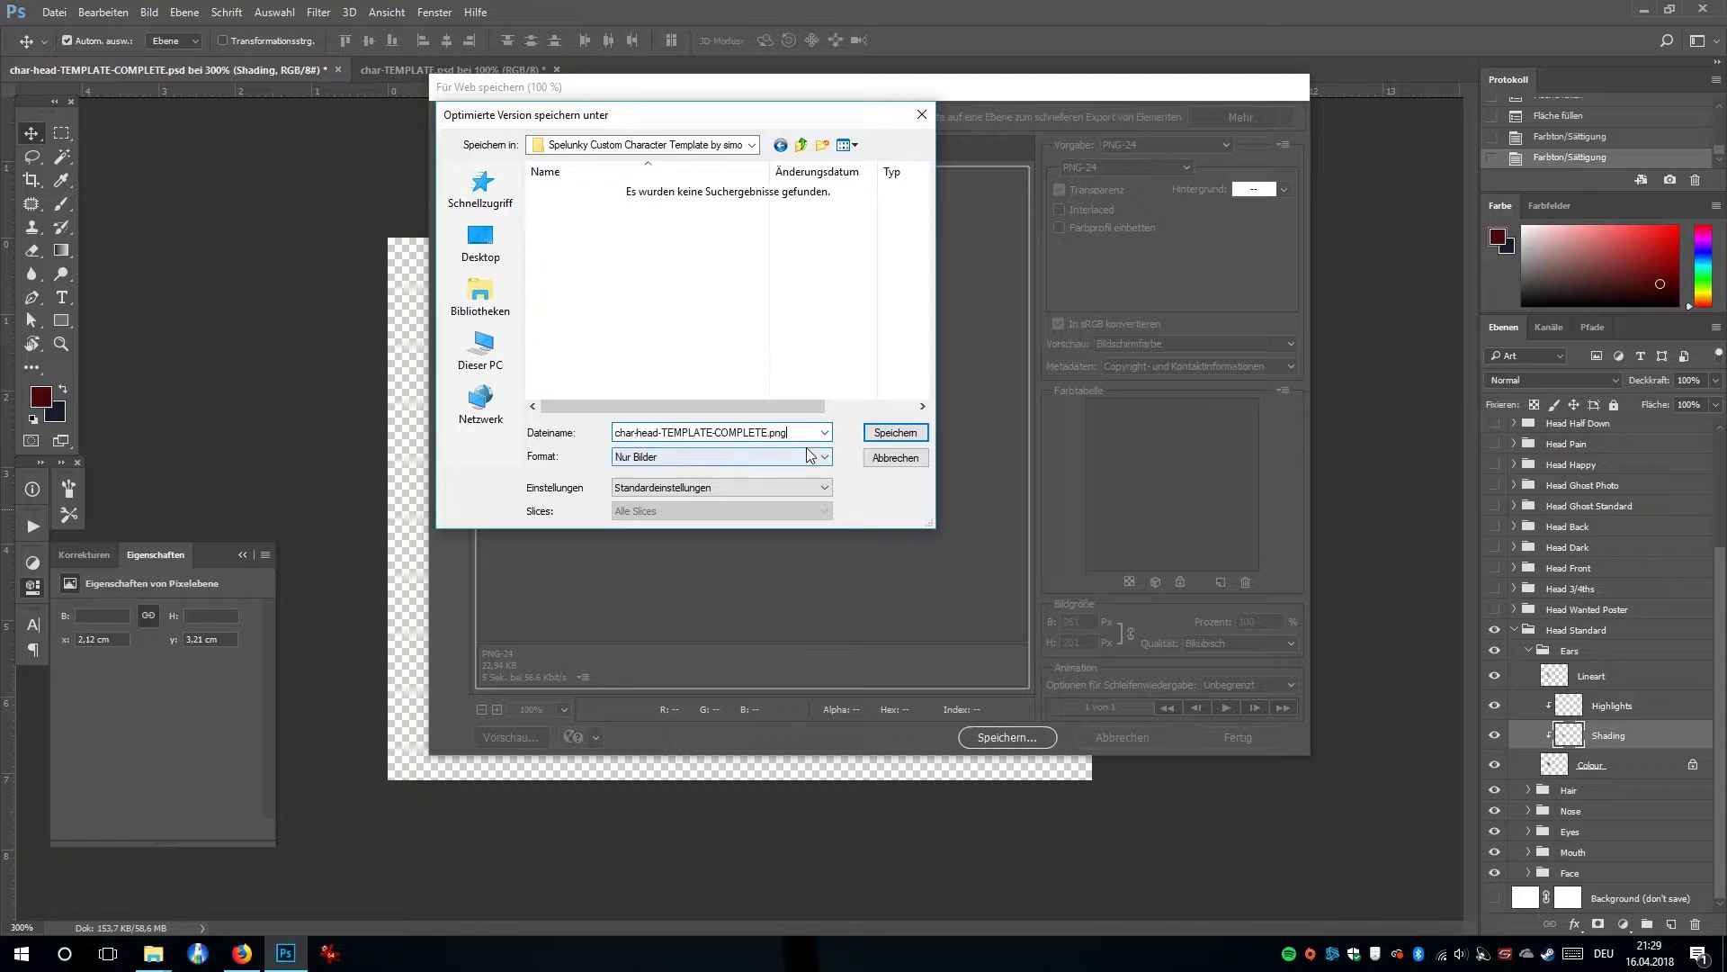
mouse_move(769, 432)
mouse_down()
mouse_move(709, 433)
mouse_move(766, 432)
mouse_up()
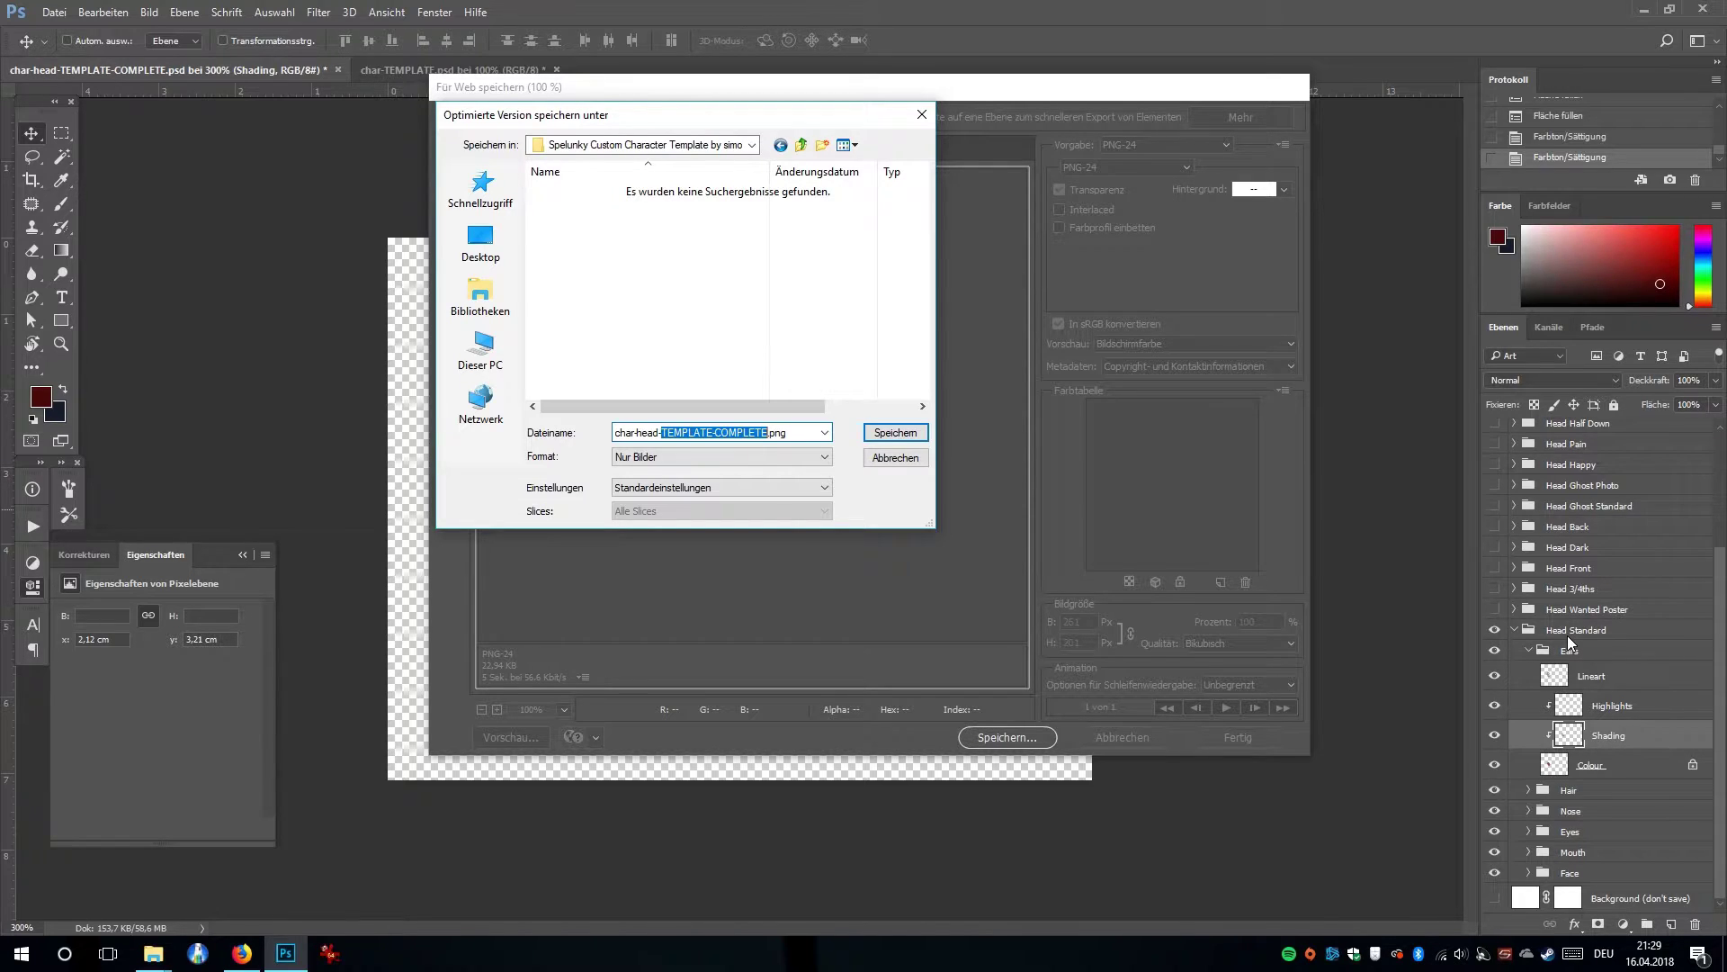
text(standard)
key(Return)
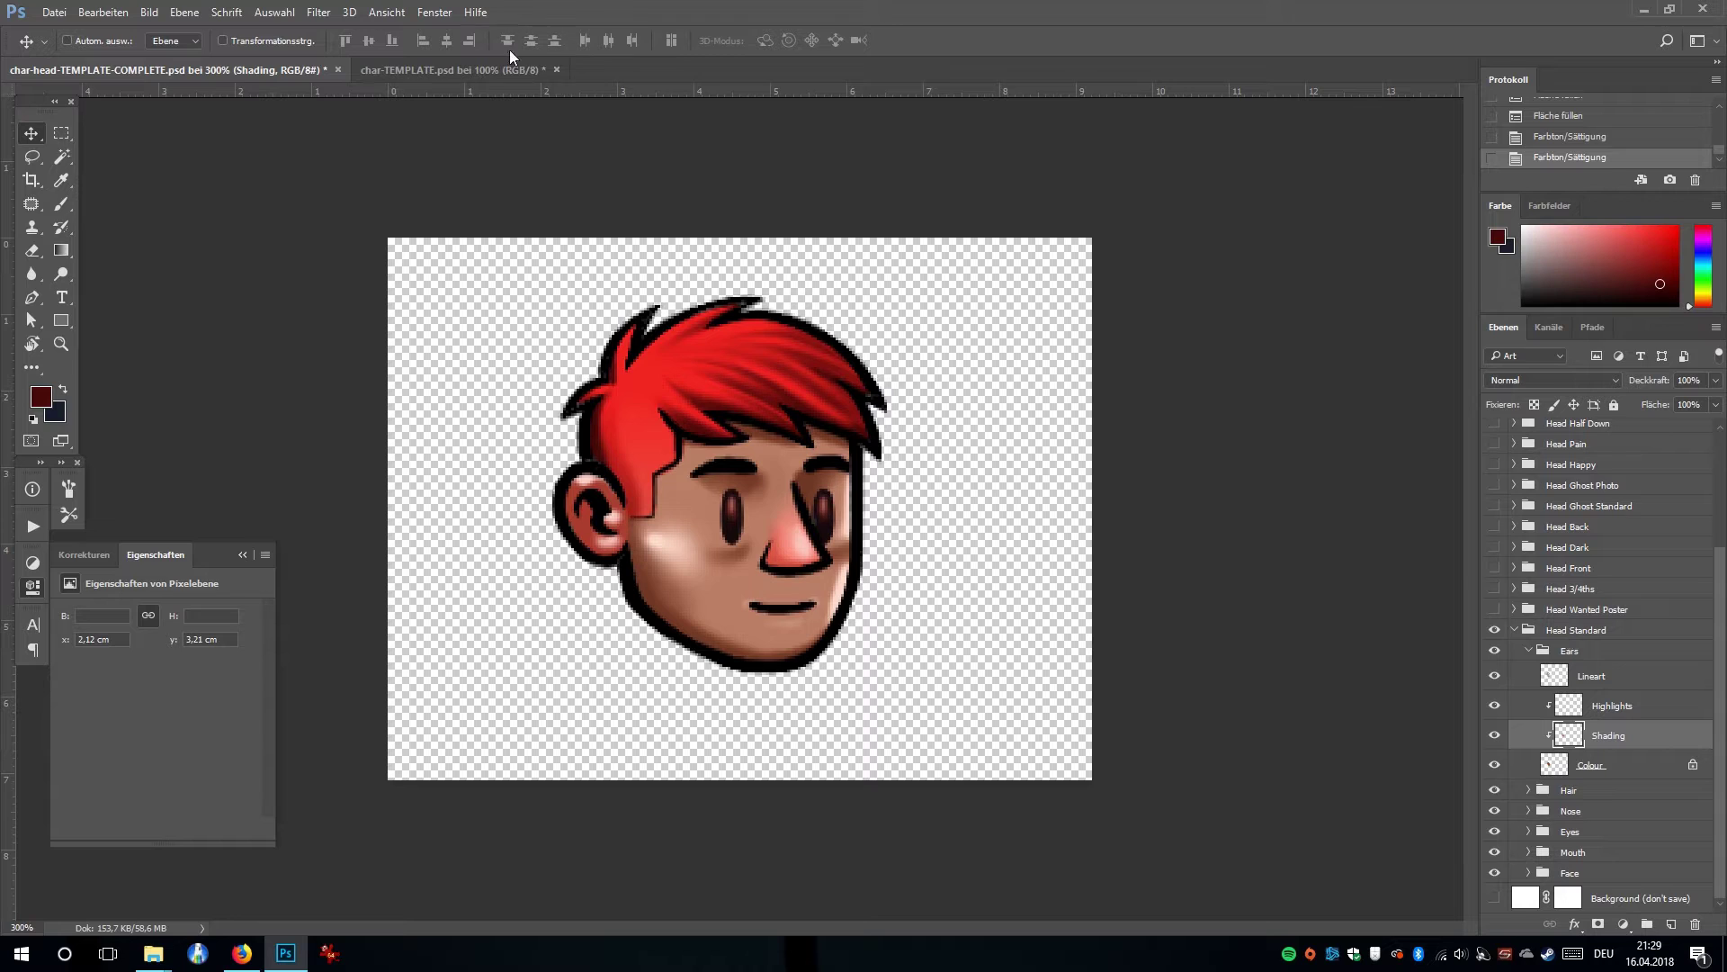
Switch to char-TEMPLATE.psd and select the char-head-standard smart object in Head Standard.
click(492, 71)
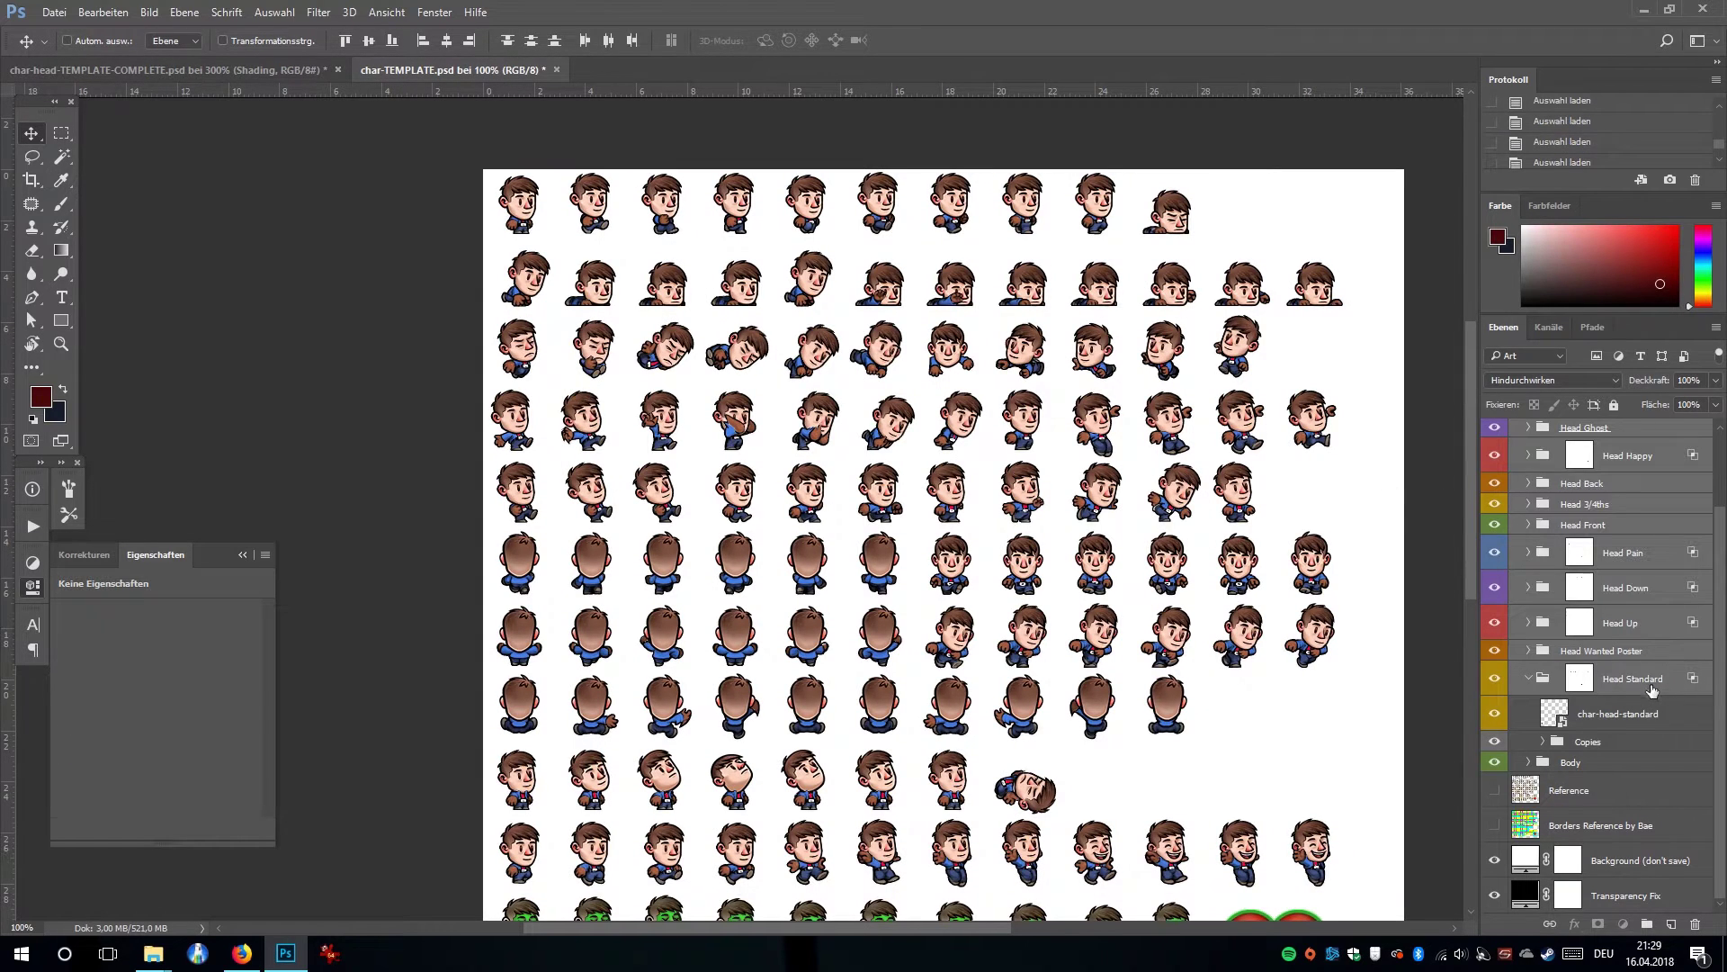
click(1529, 679)
scroll(1196, 648, down, 3)
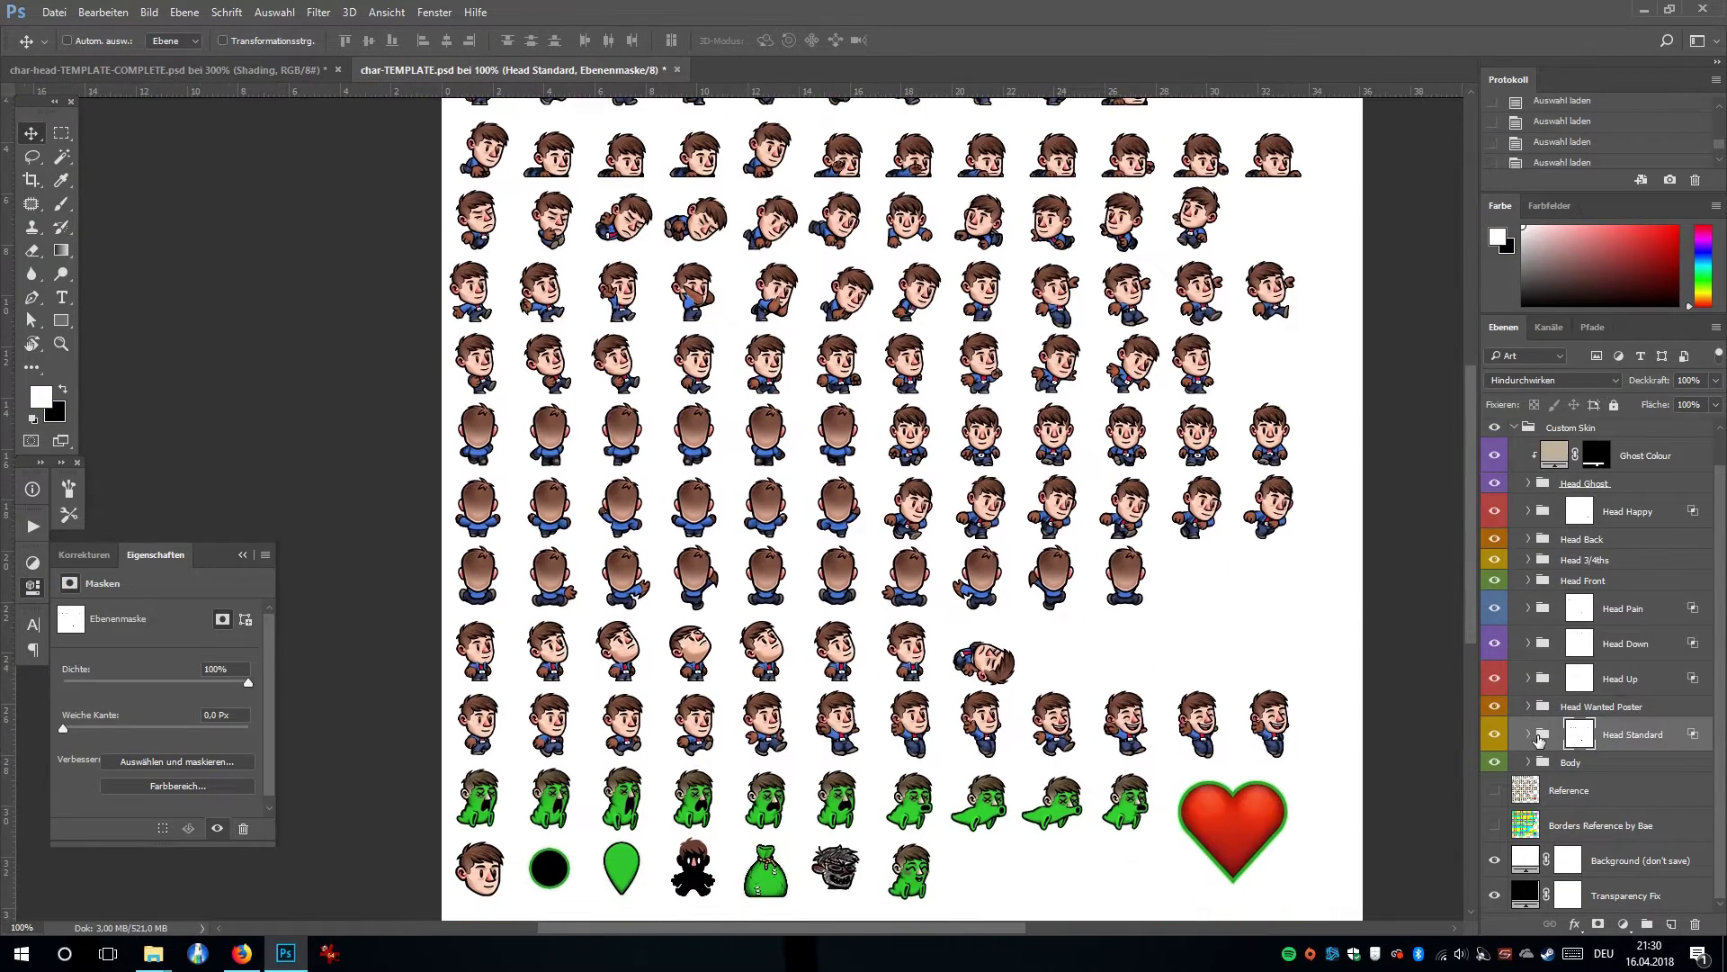
click(1529, 734)
click(1619, 772)
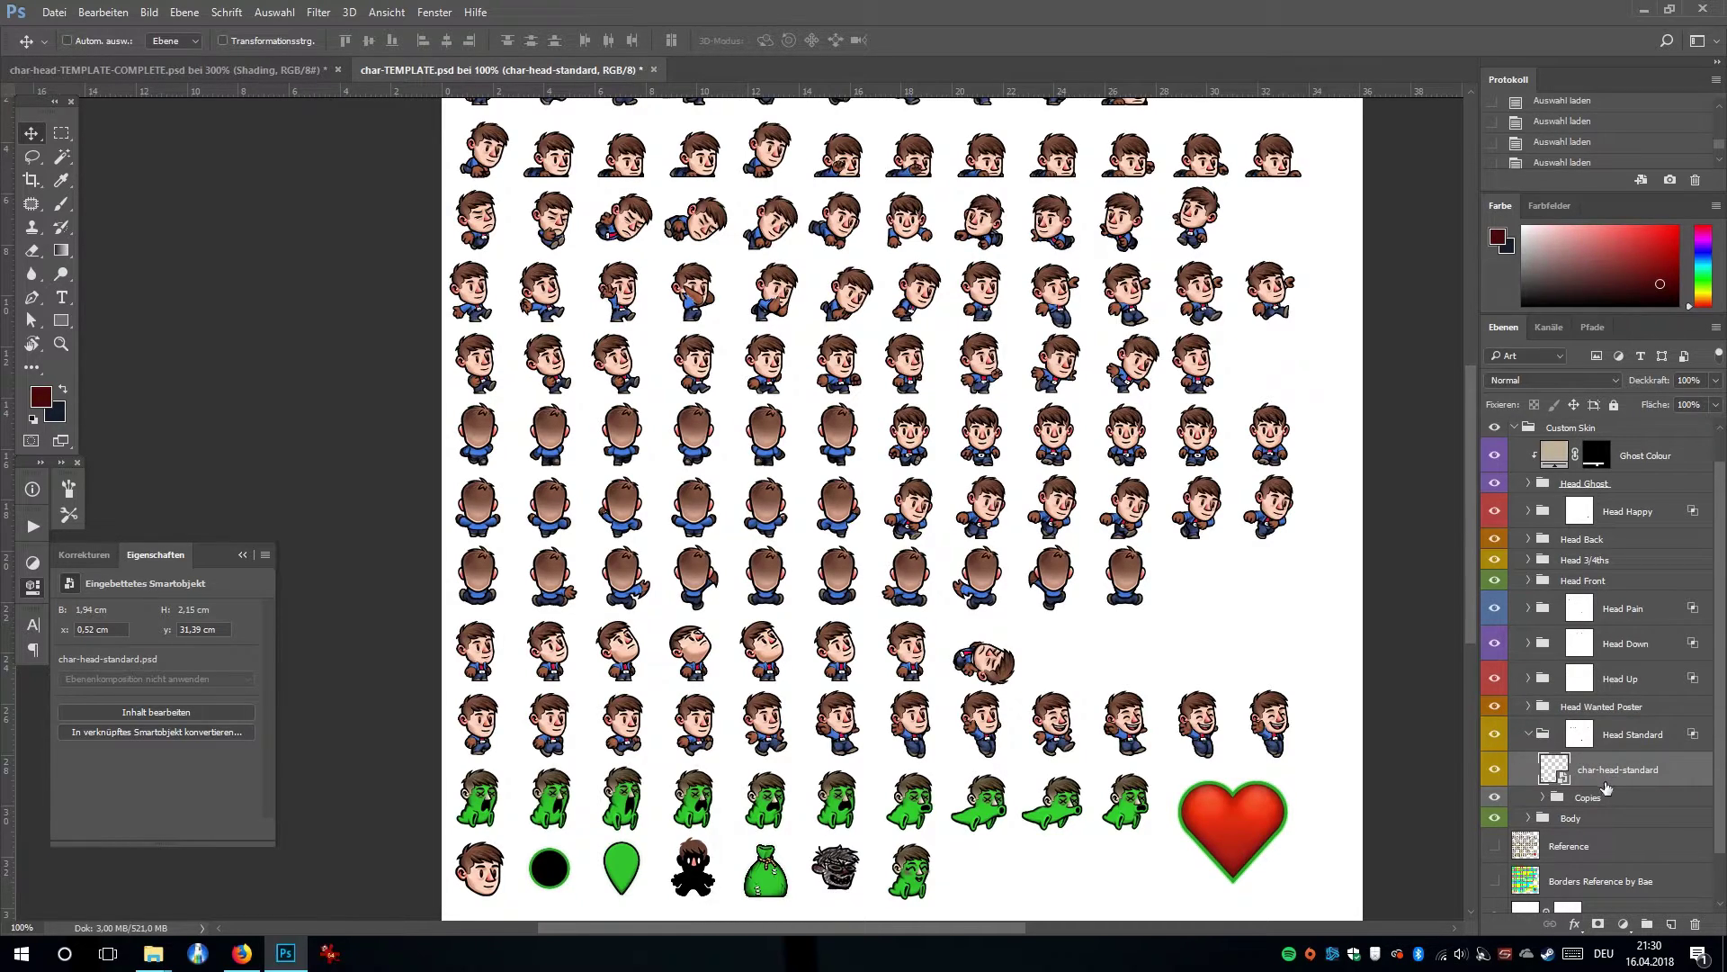
Expand the Copies group to inspect the head copies, then collapse it.
click(1556, 797)
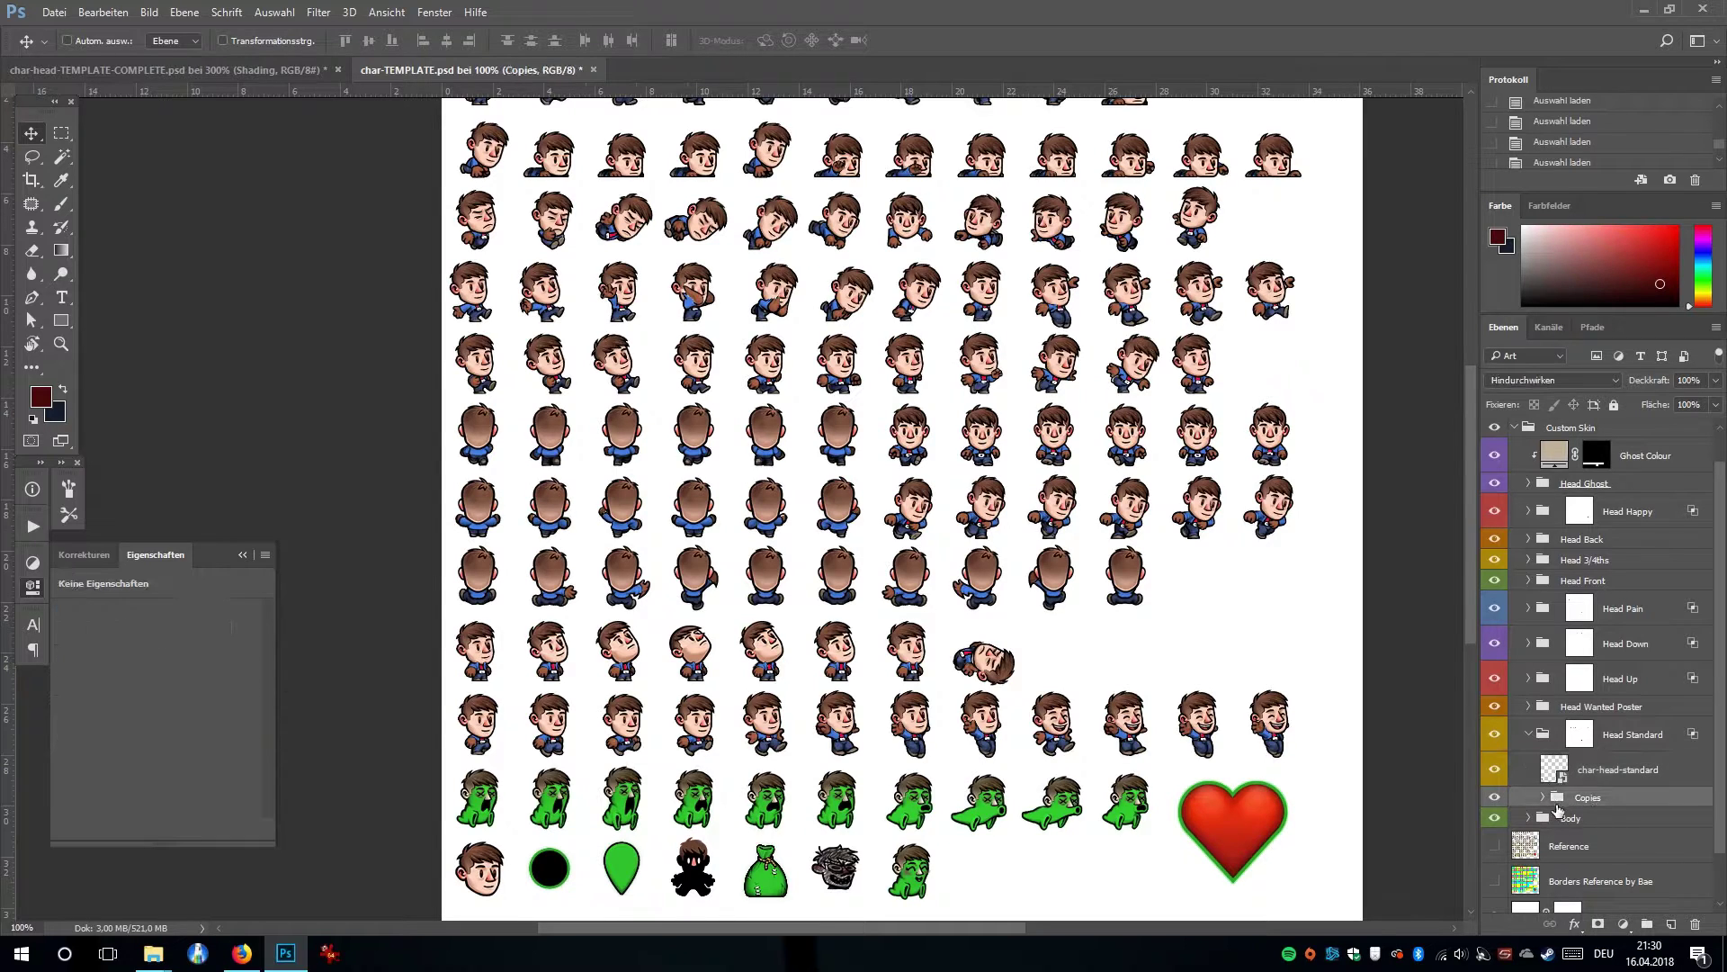
click(1545, 798)
drag(1719, 540, 1710, 767)
scroll(1601, 684, up, 15)
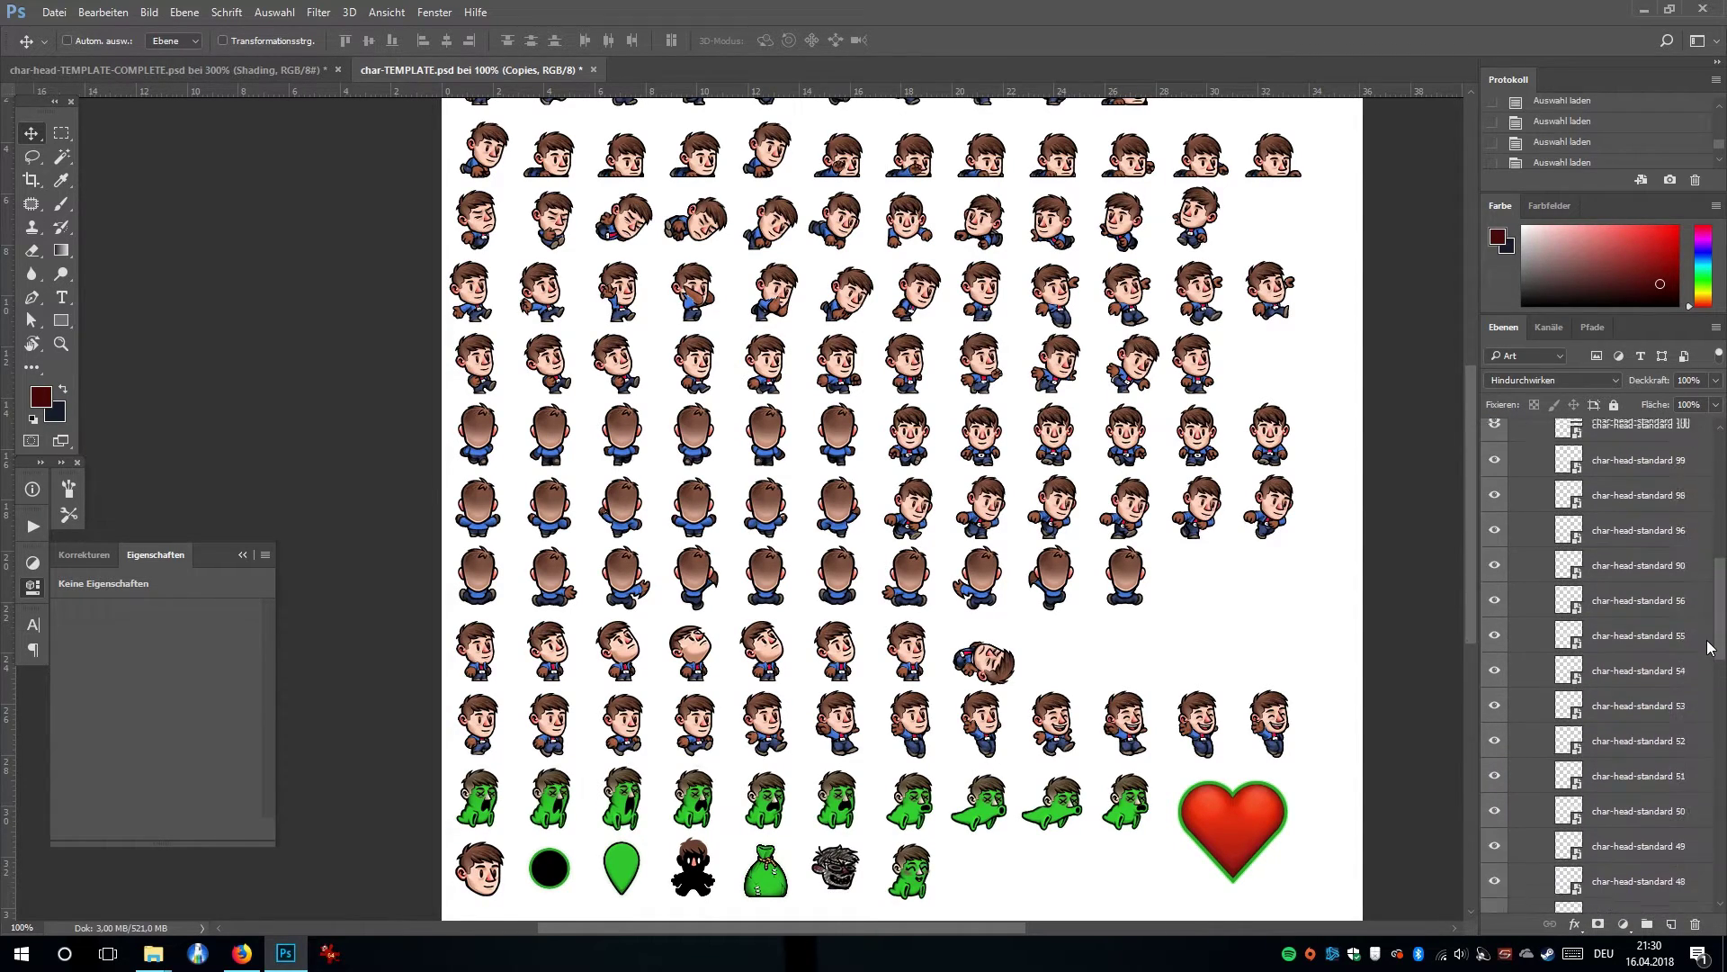
click(1544, 662)
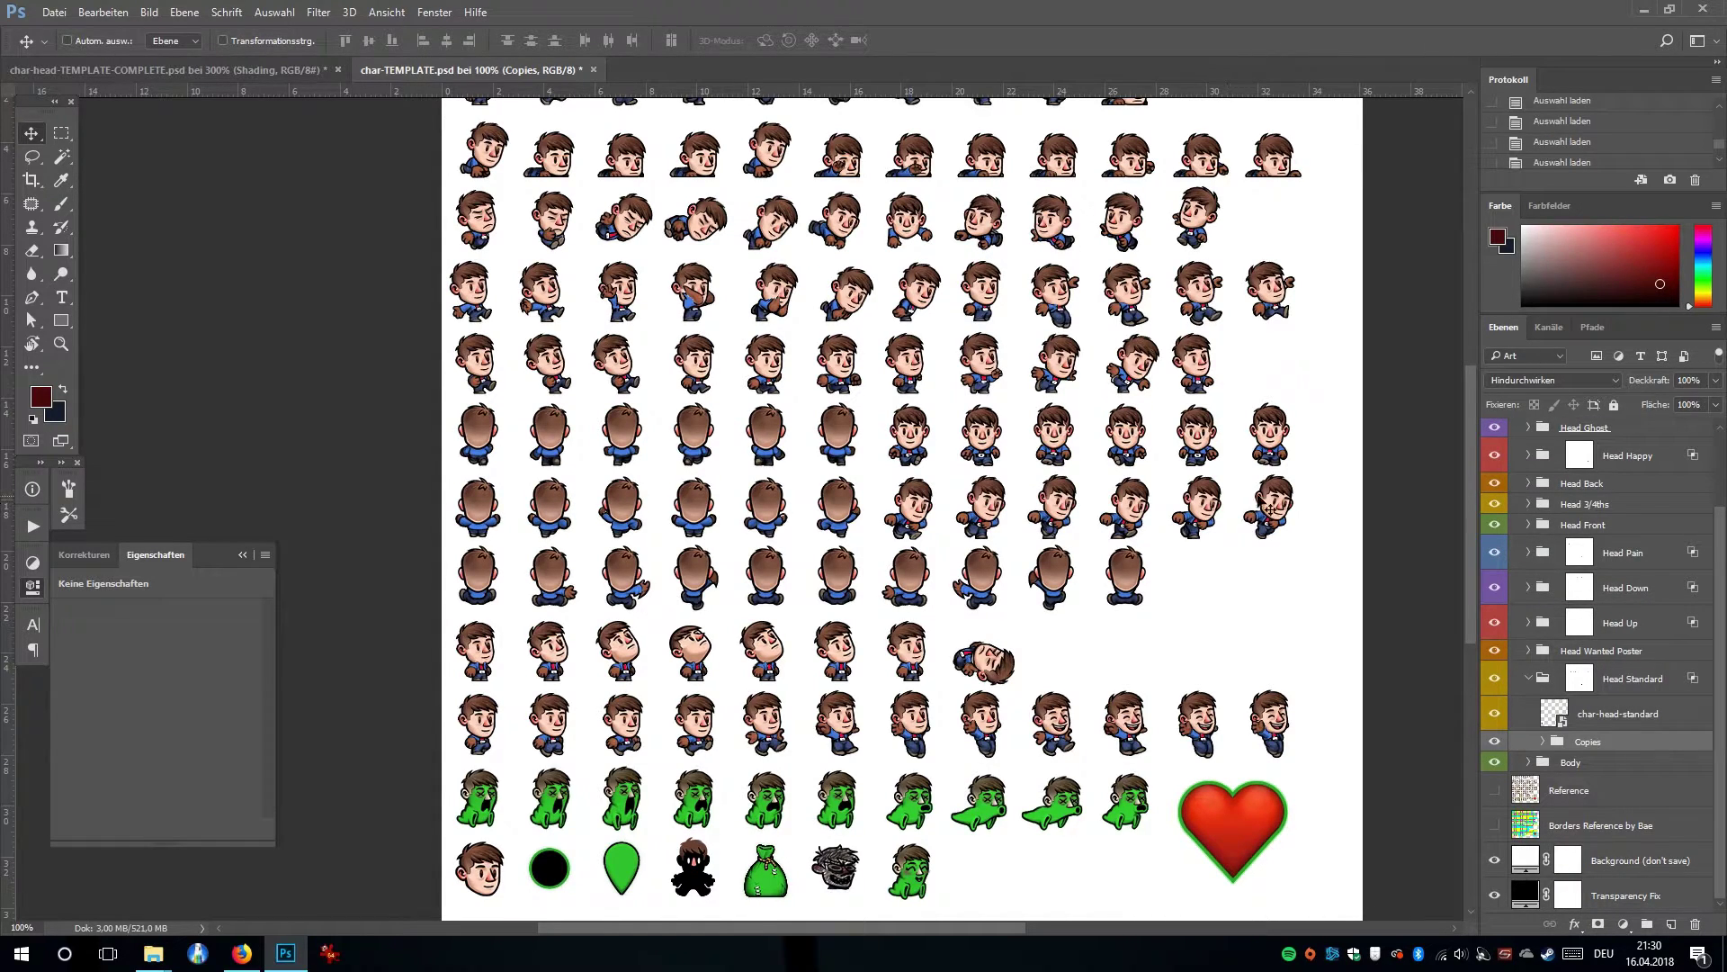
drag(1214, 551, 1215, 586)
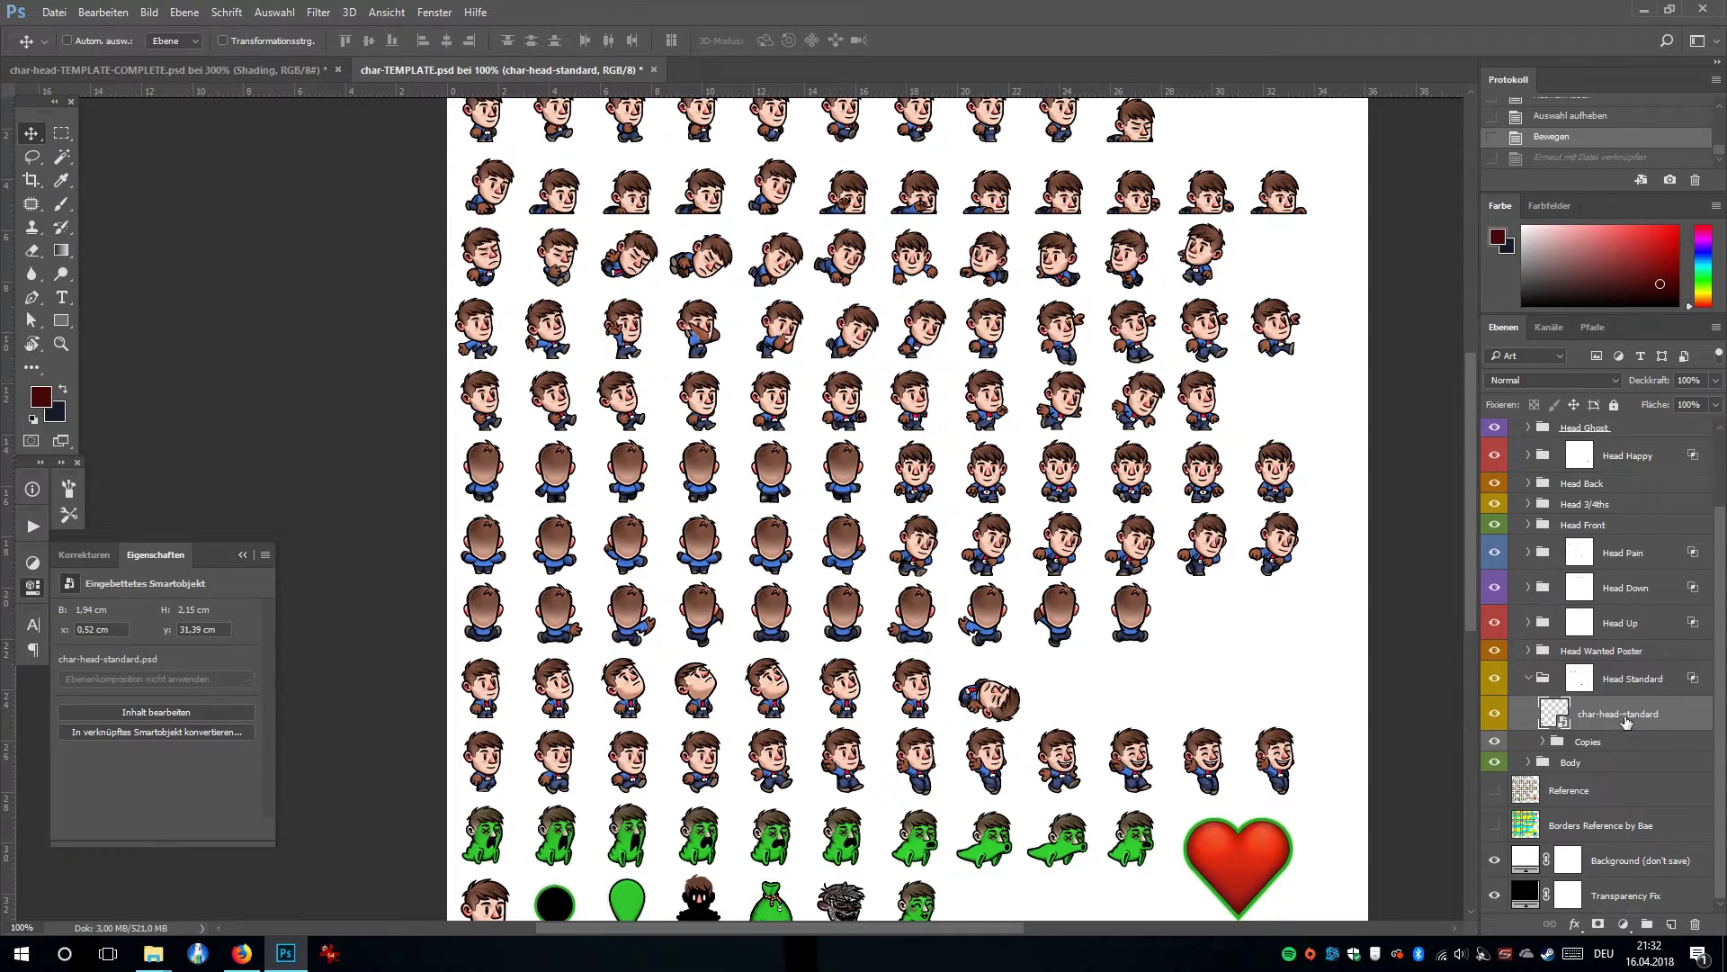
Relink the char-head-standard smart object to char-head-standard.png.
right_click(1625, 720)
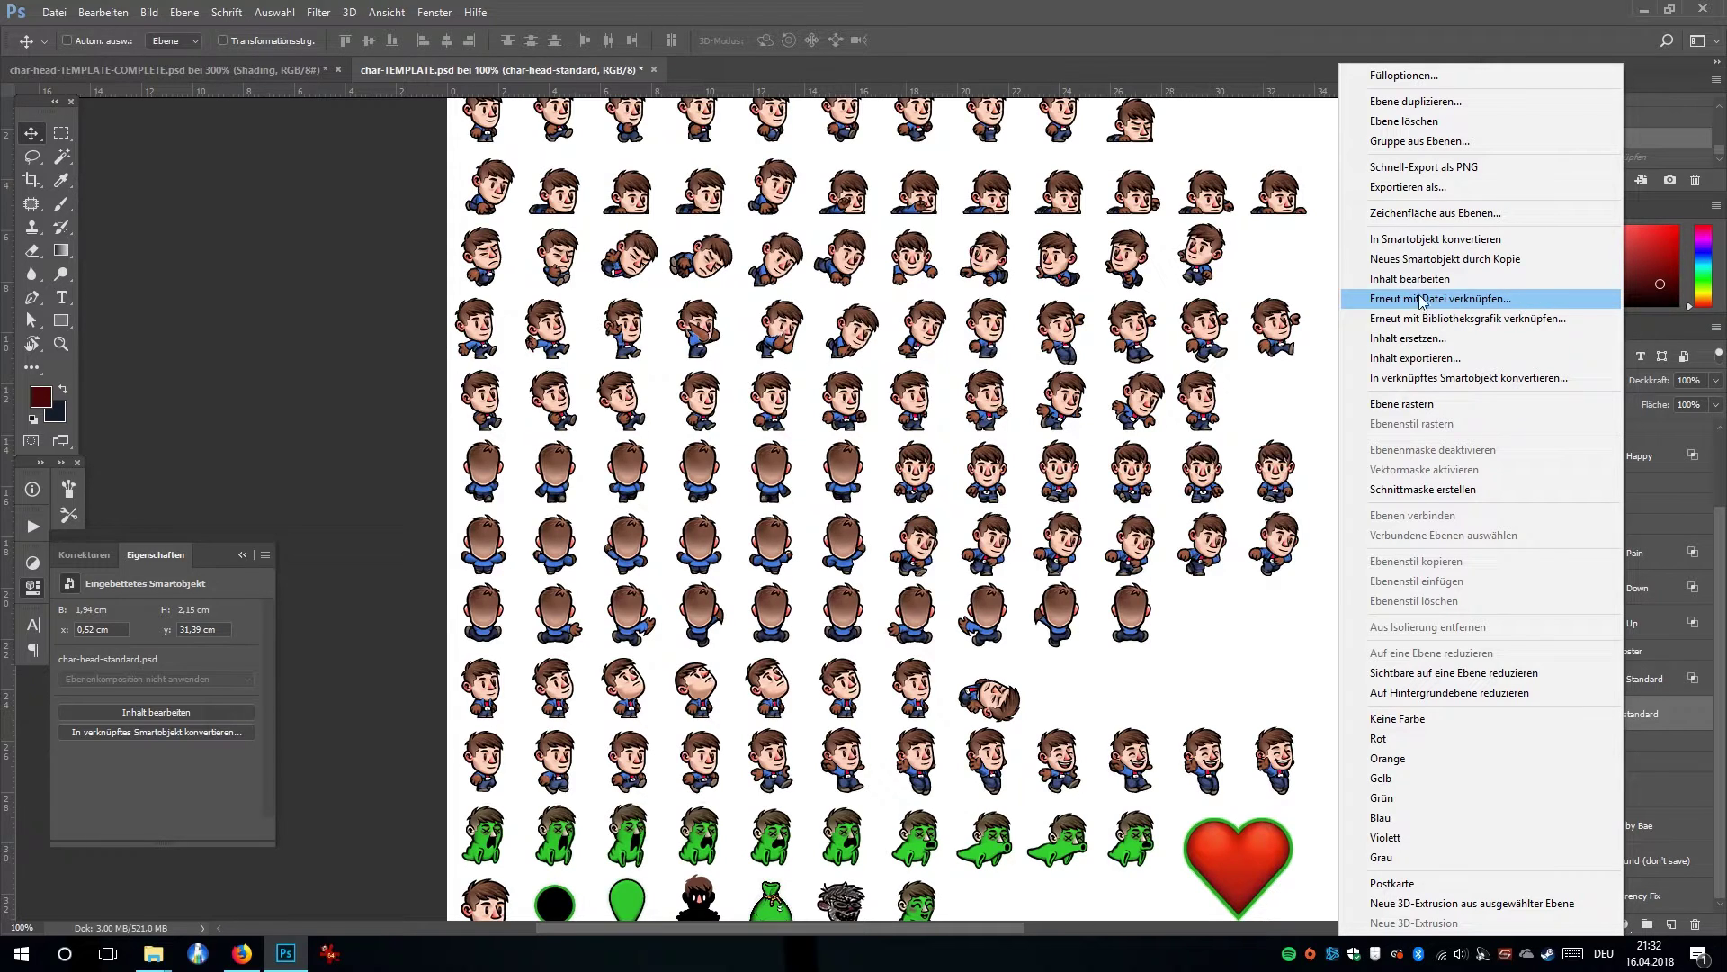
click(1482, 301)
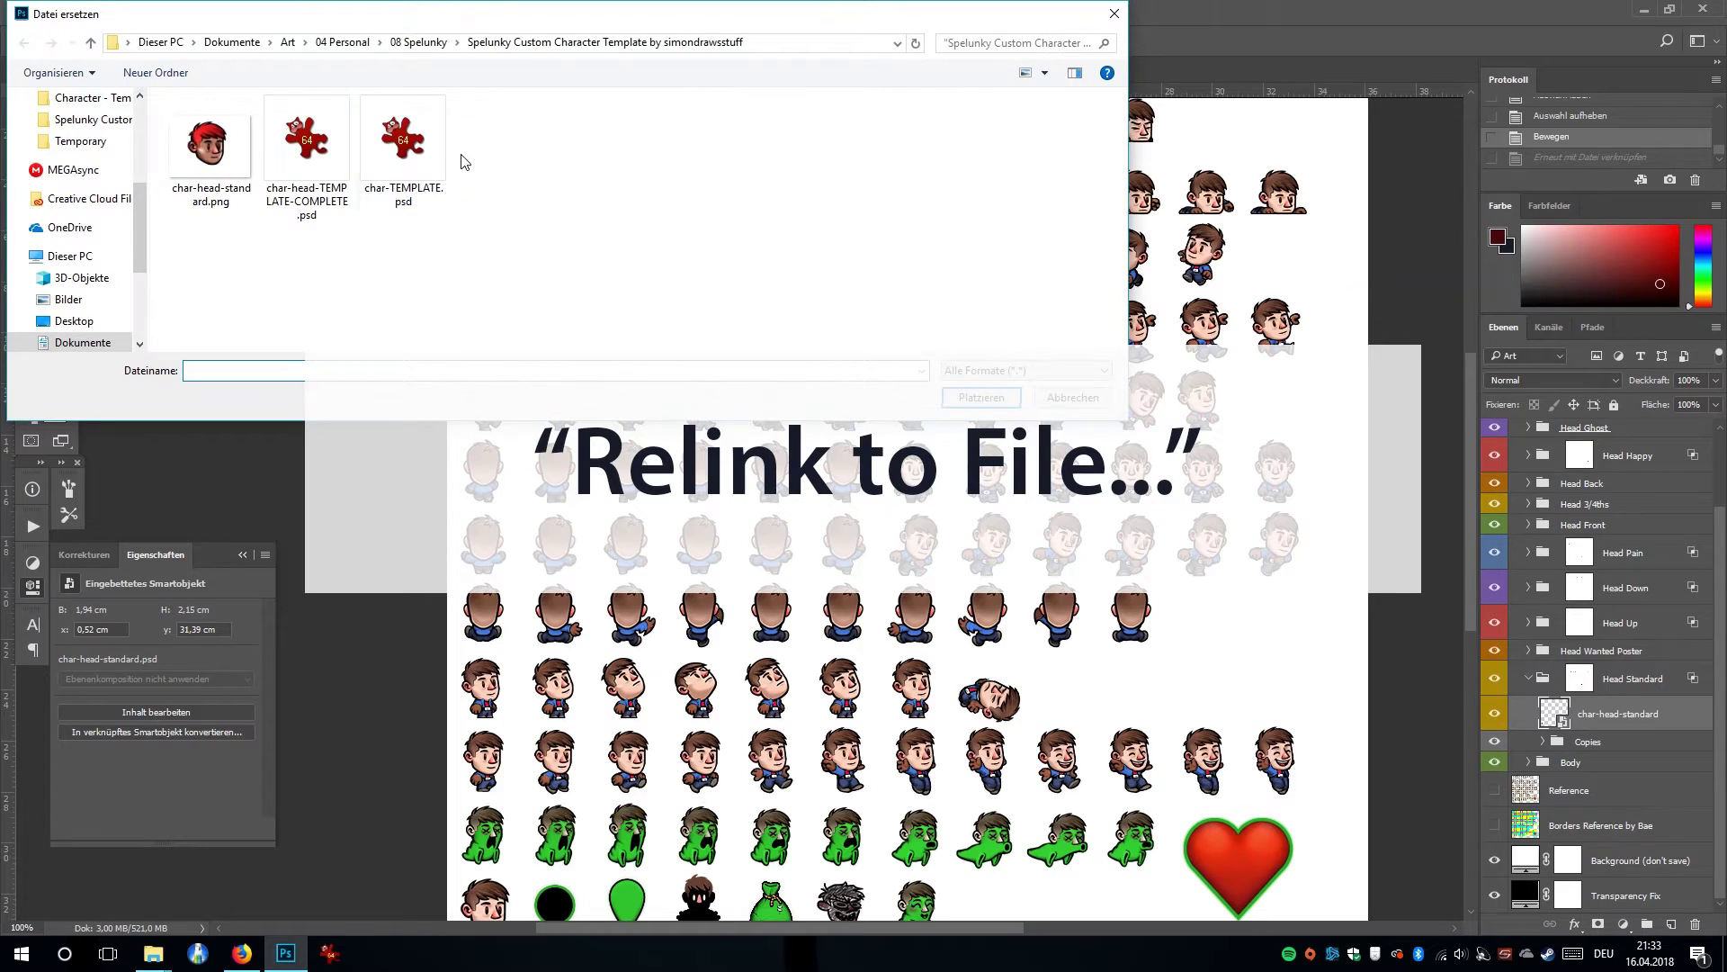
click(220, 164)
click(982, 396)
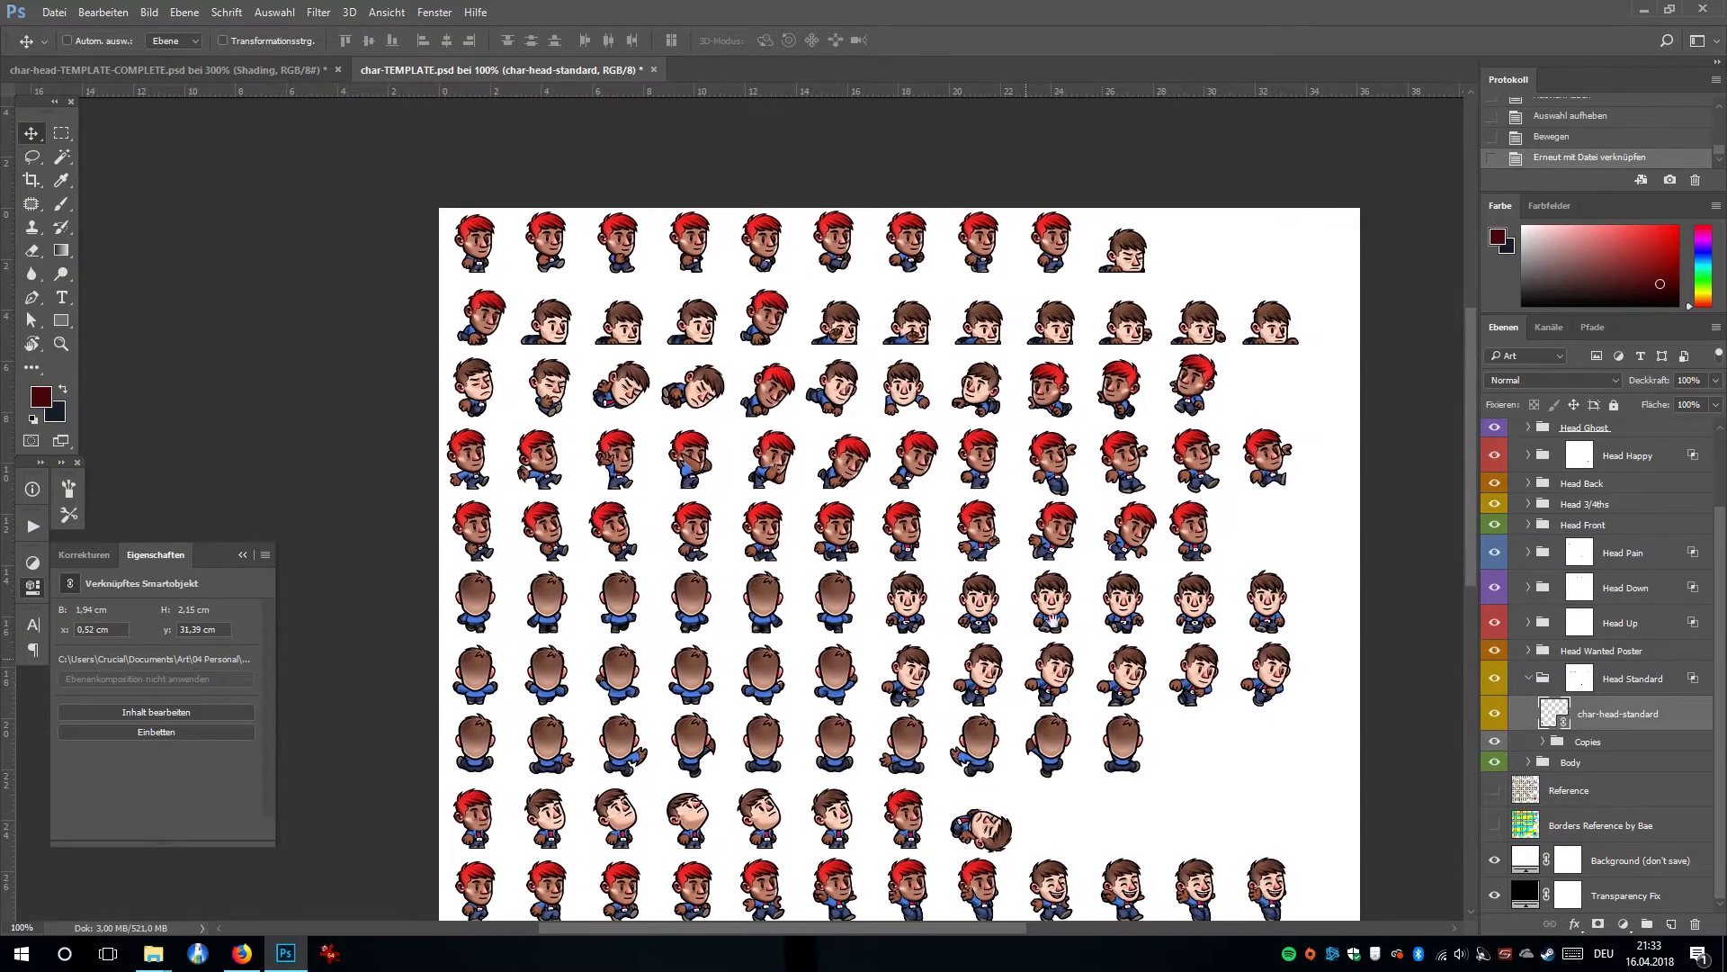
Zoom and pan across the sprite sheet to check the red-haired heads.
key(ctrl+plus)
scroll(1128, 551, up, 3)
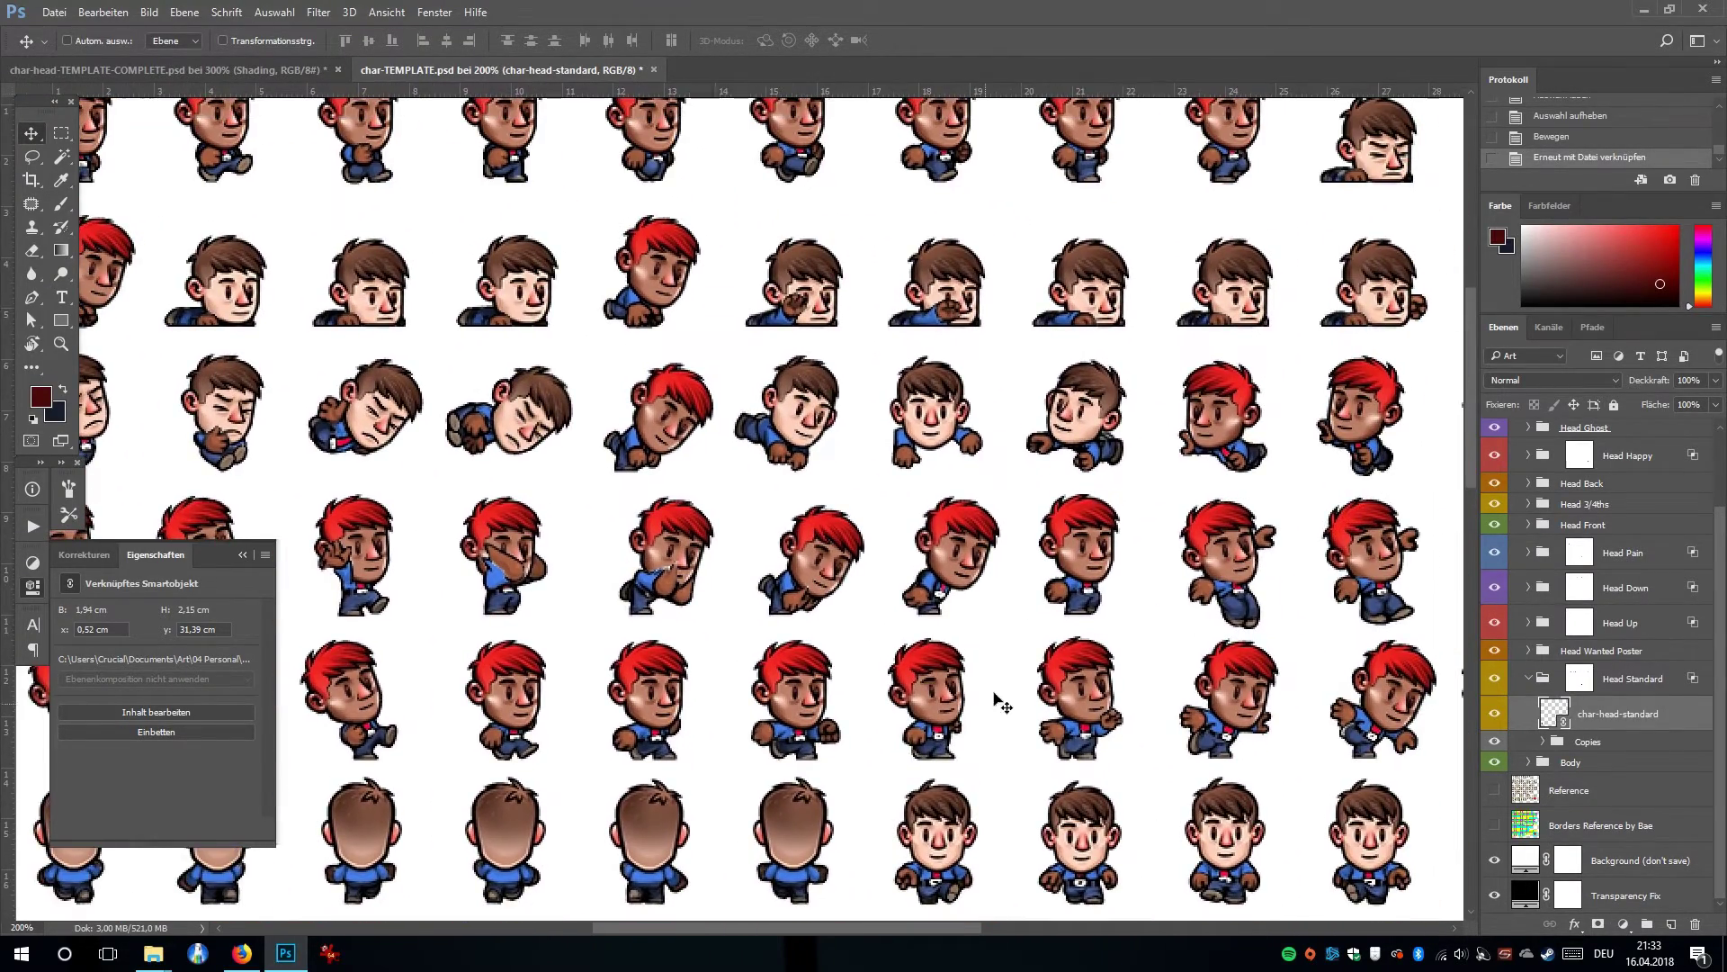
key(ctrl+minus)
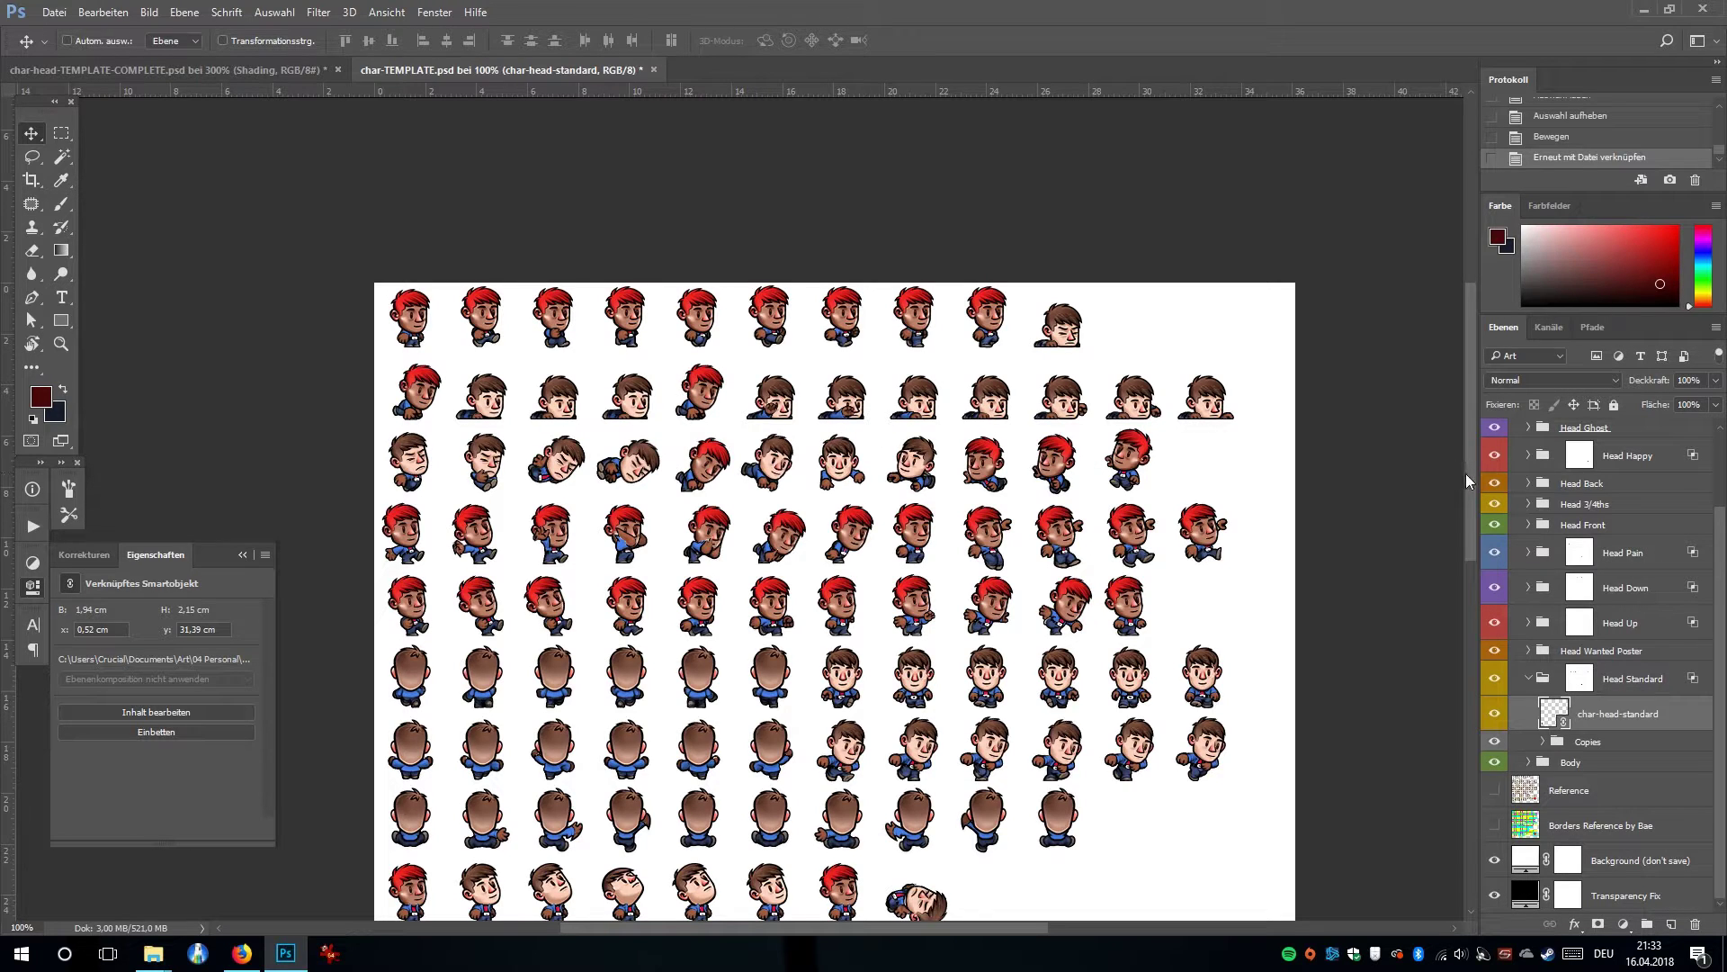
drag(1466, 473, 1466, 516)
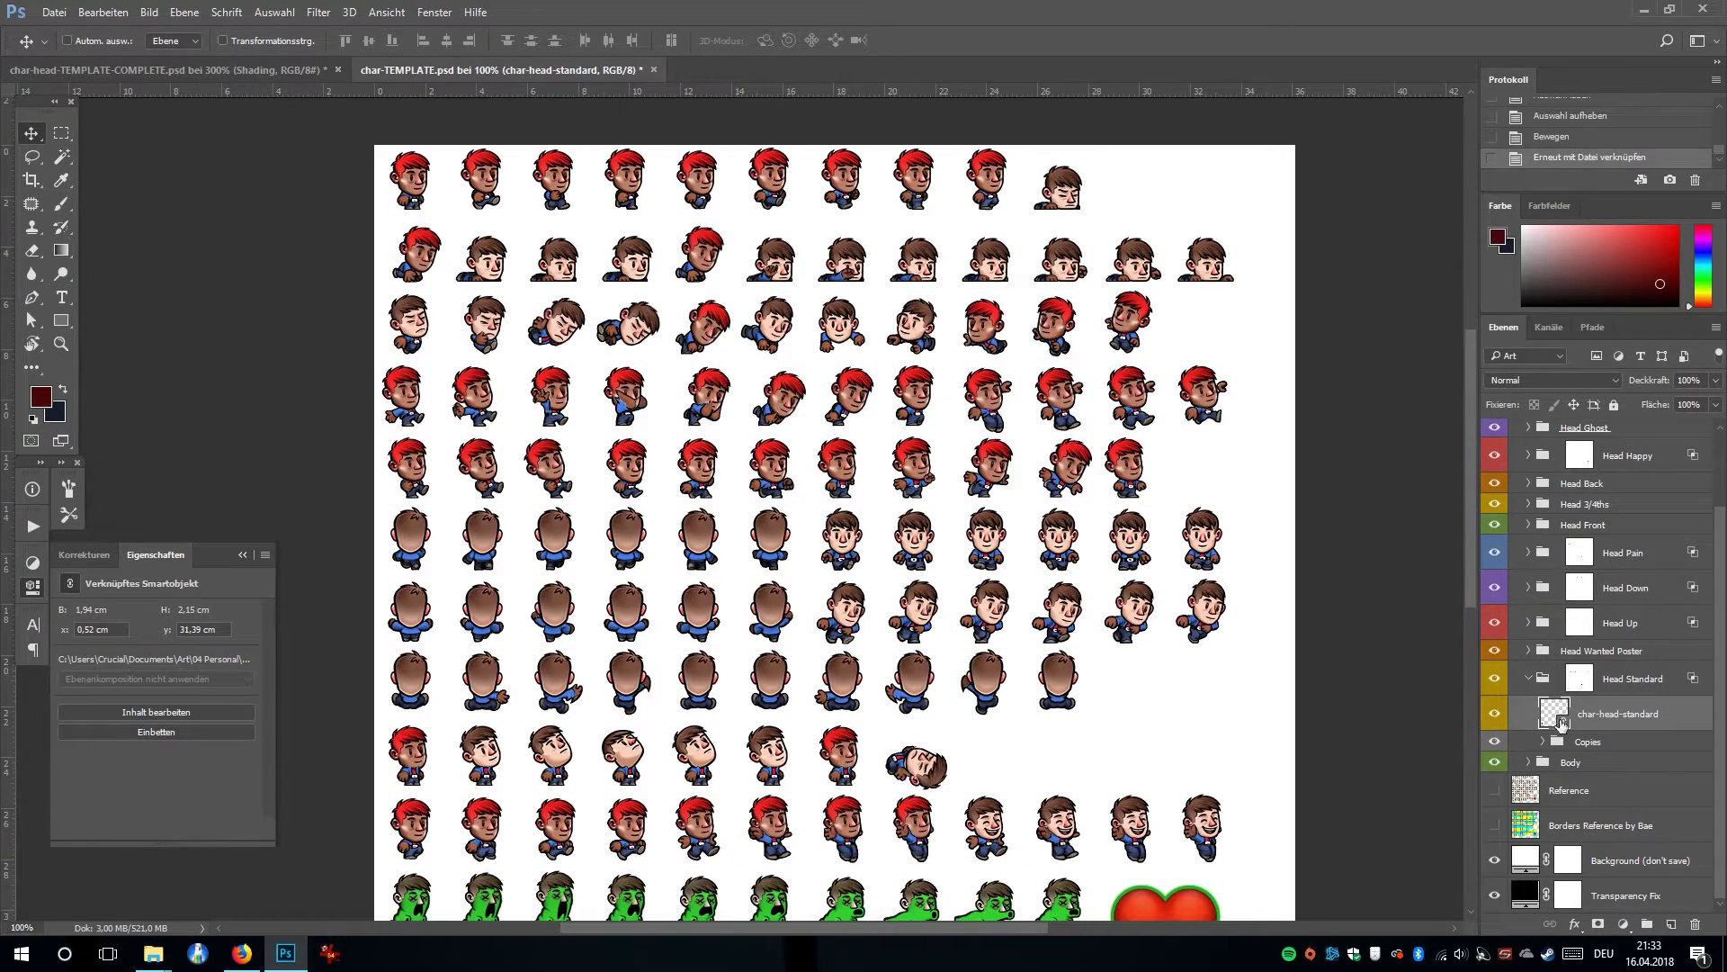
drag(1051, 688, 1141, 527)
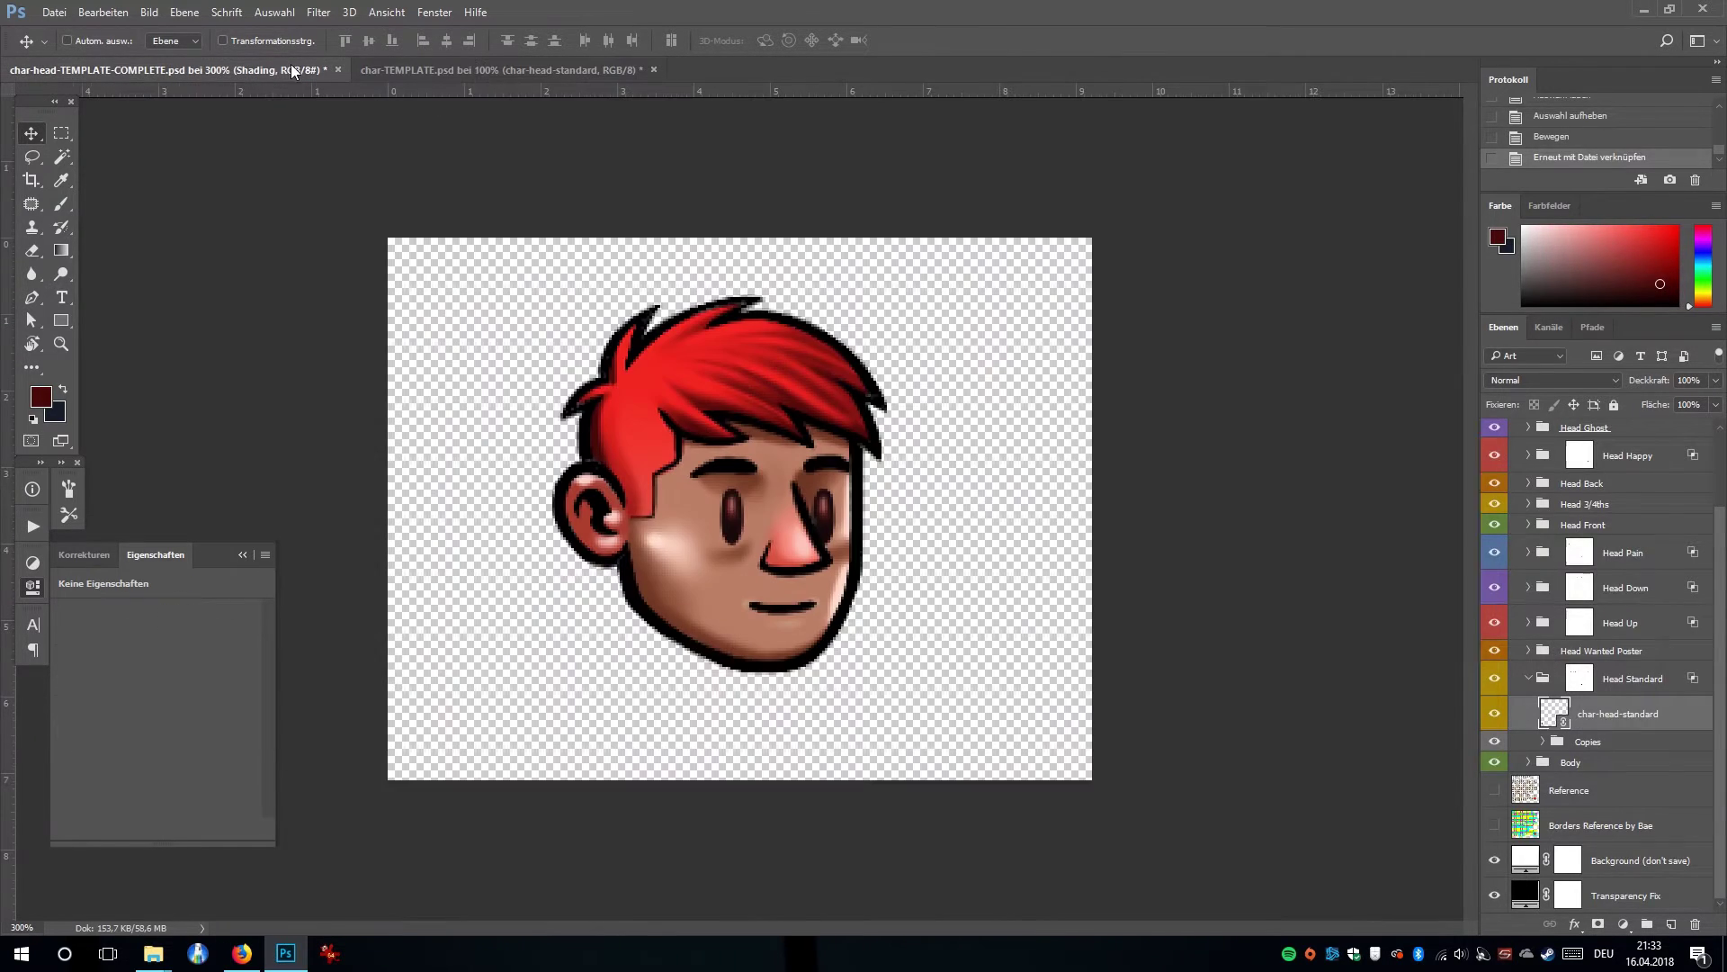
In the head template, collapse Head Standard and swap its visibility for the Head Wanted Poster head.
click(279, 69)
click(1534, 700)
click(1515, 698)
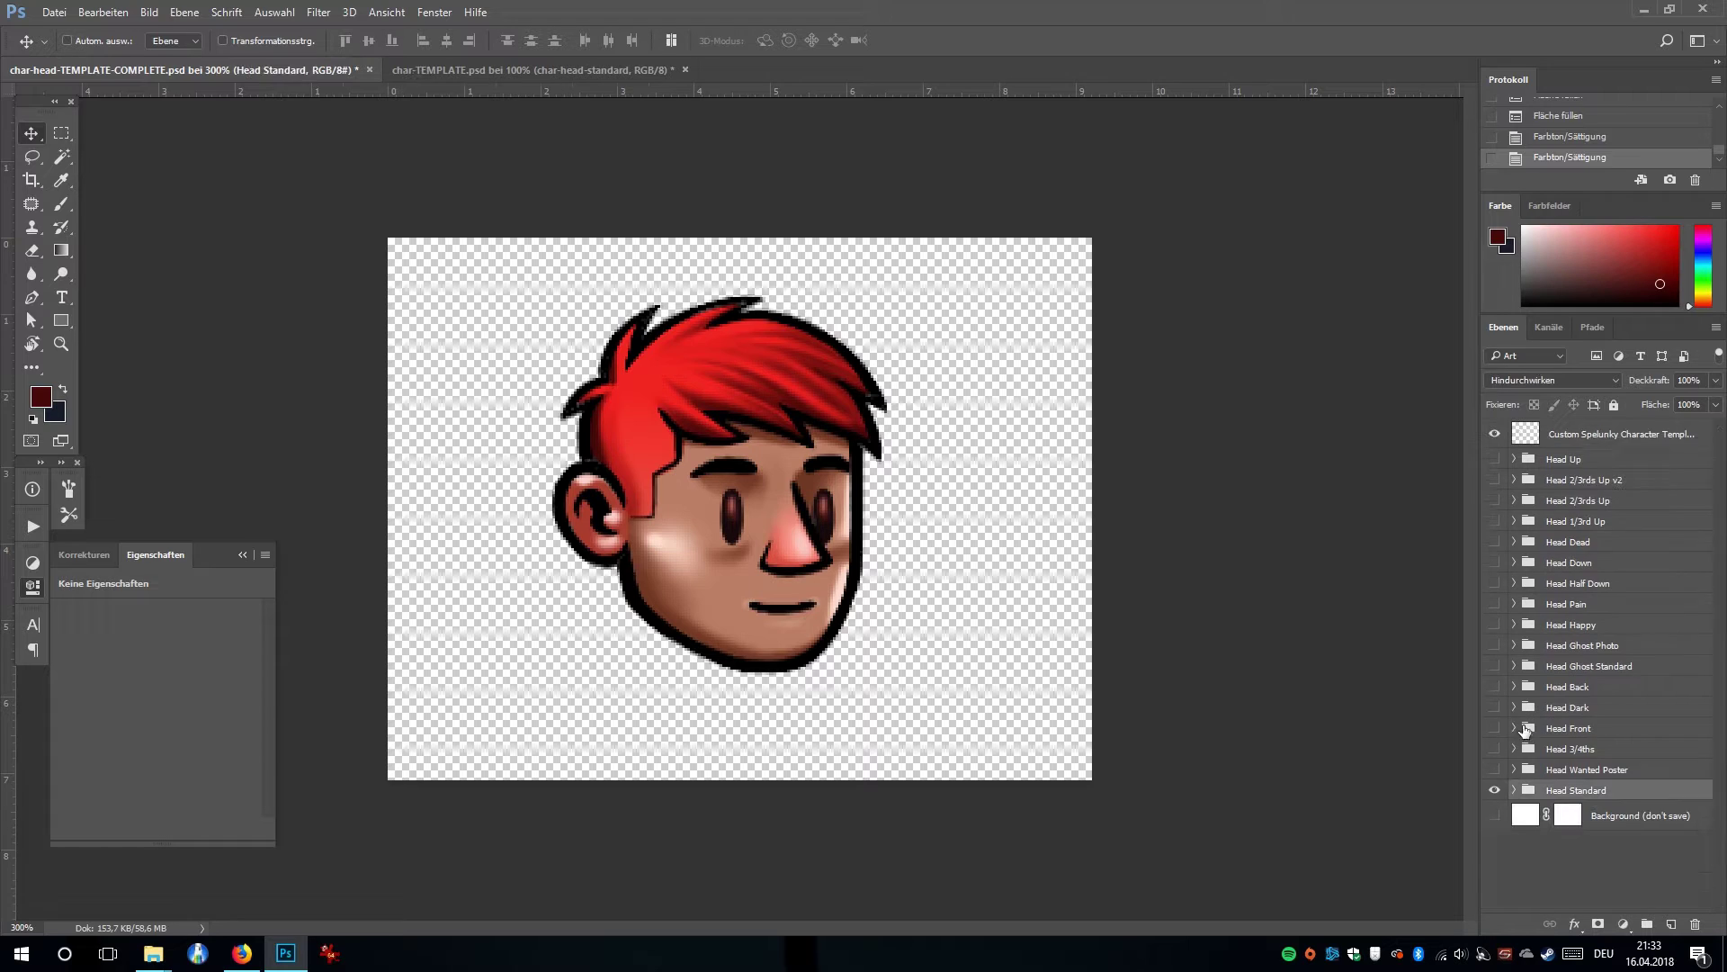
click(1494, 770)
click(1494, 792)
click(1495, 792)
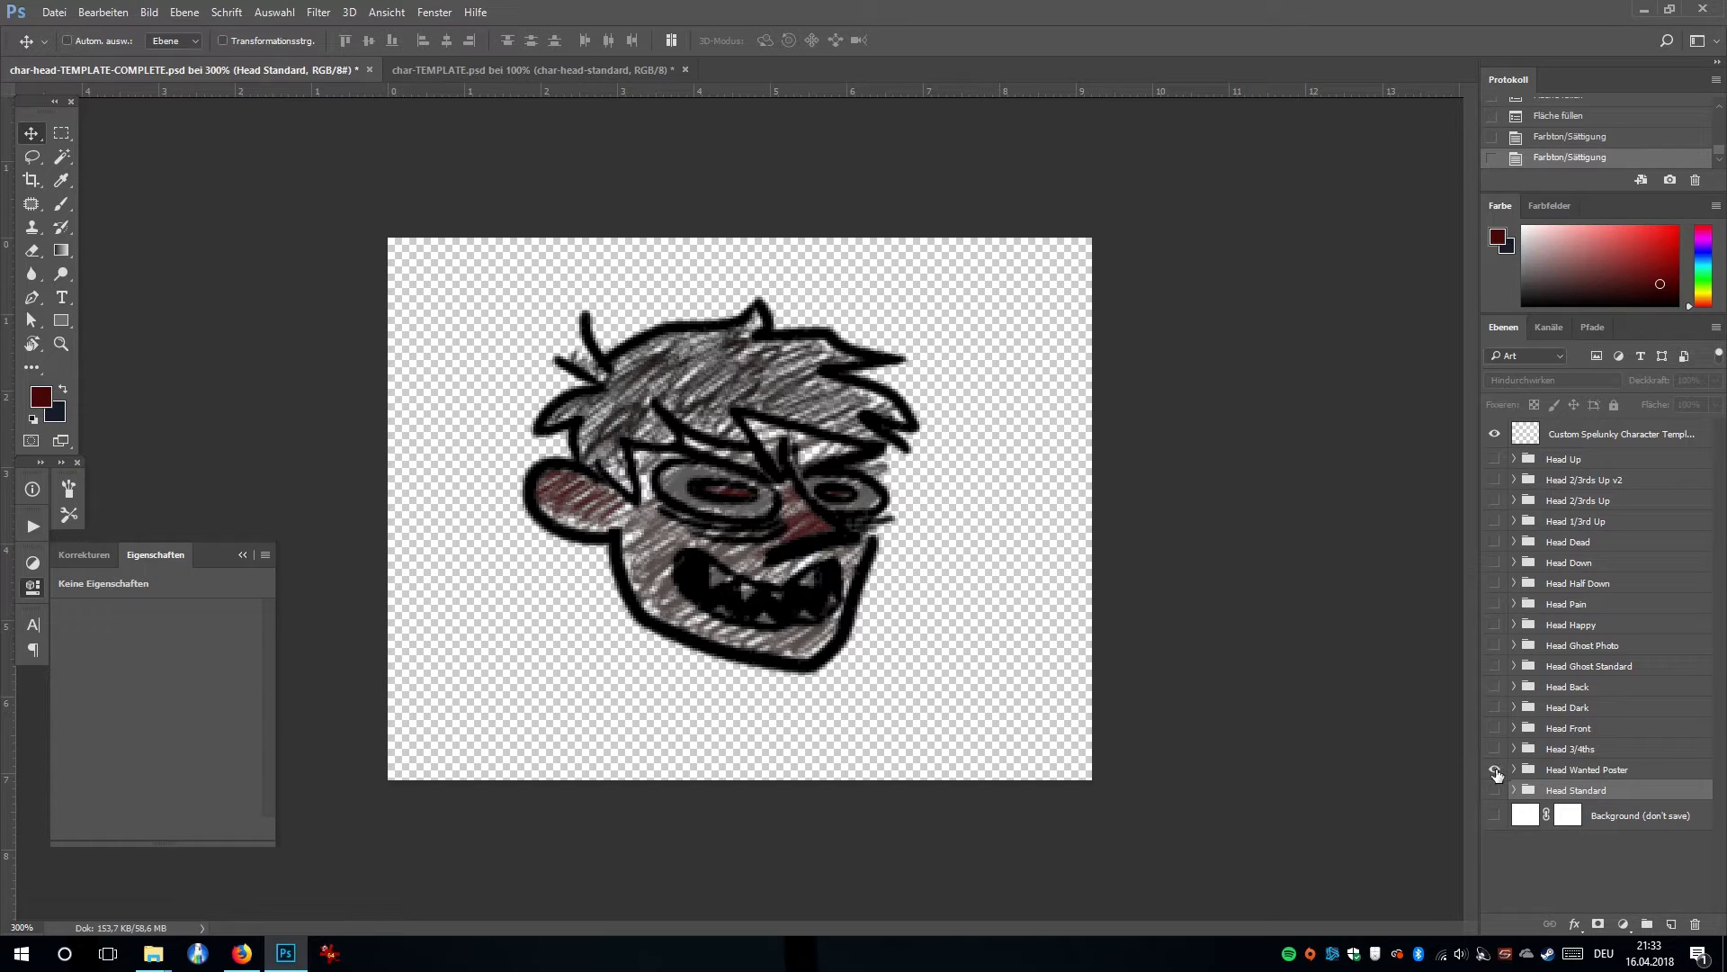
Toggle the Head 3/4ths head on and off to compare it with the red-haired Head Standard.
click(1496, 770)
click(1496, 750)
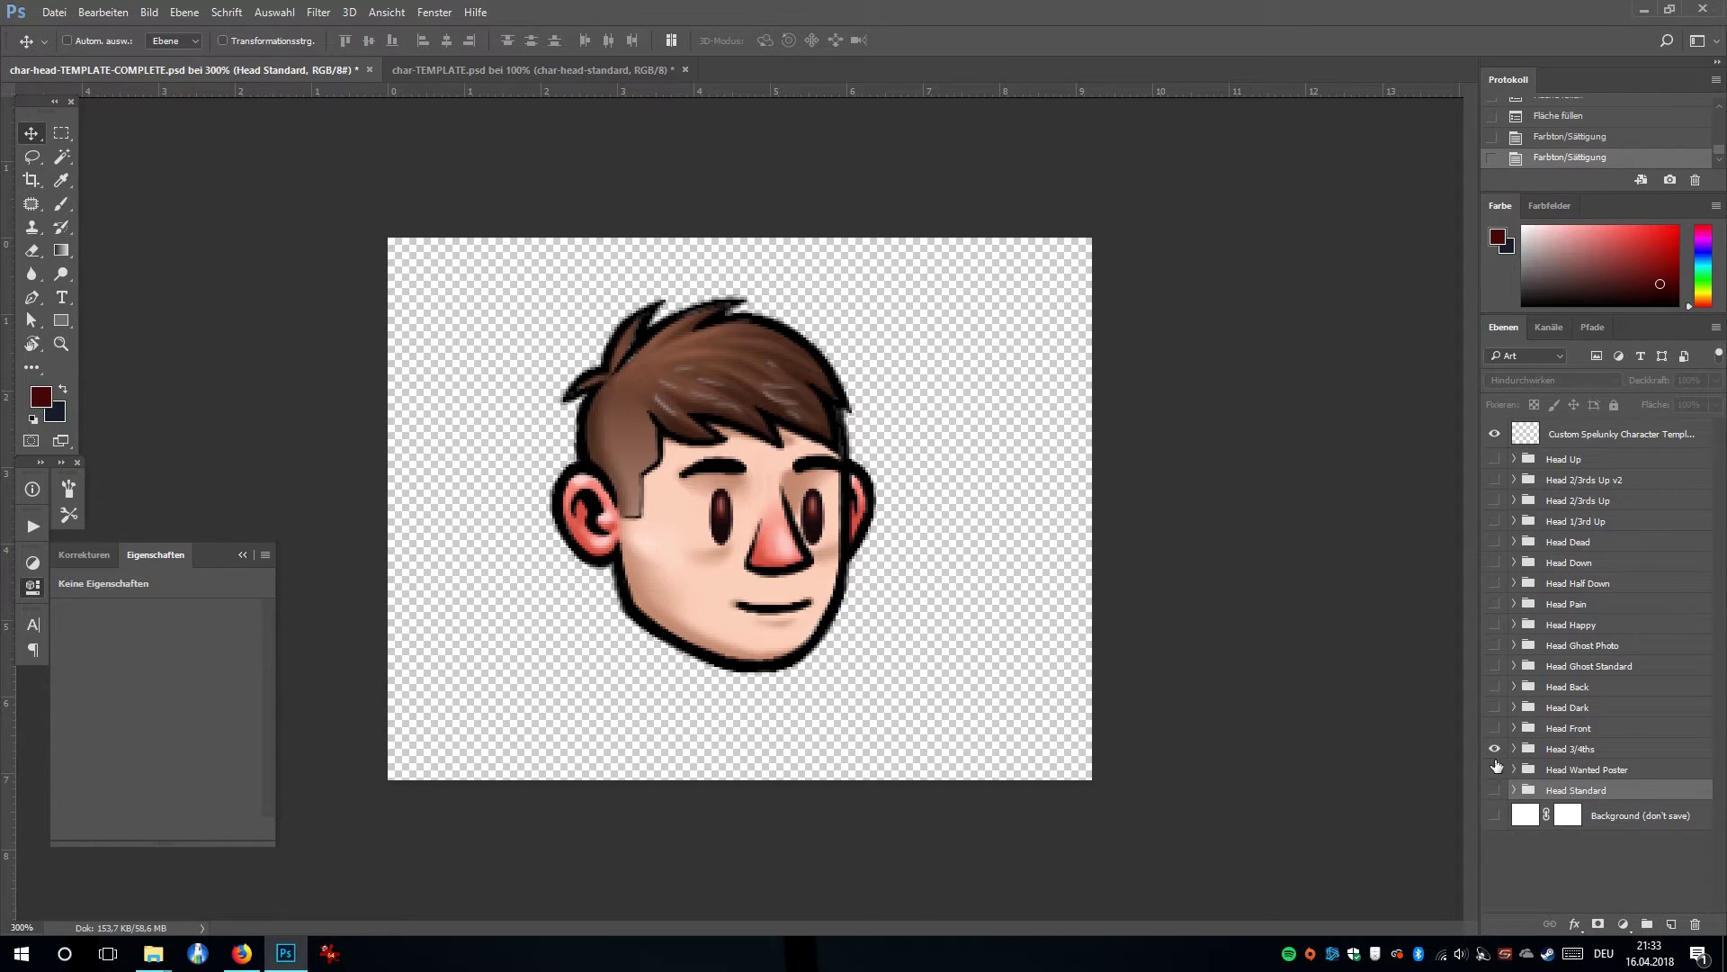
click(1494, 791)
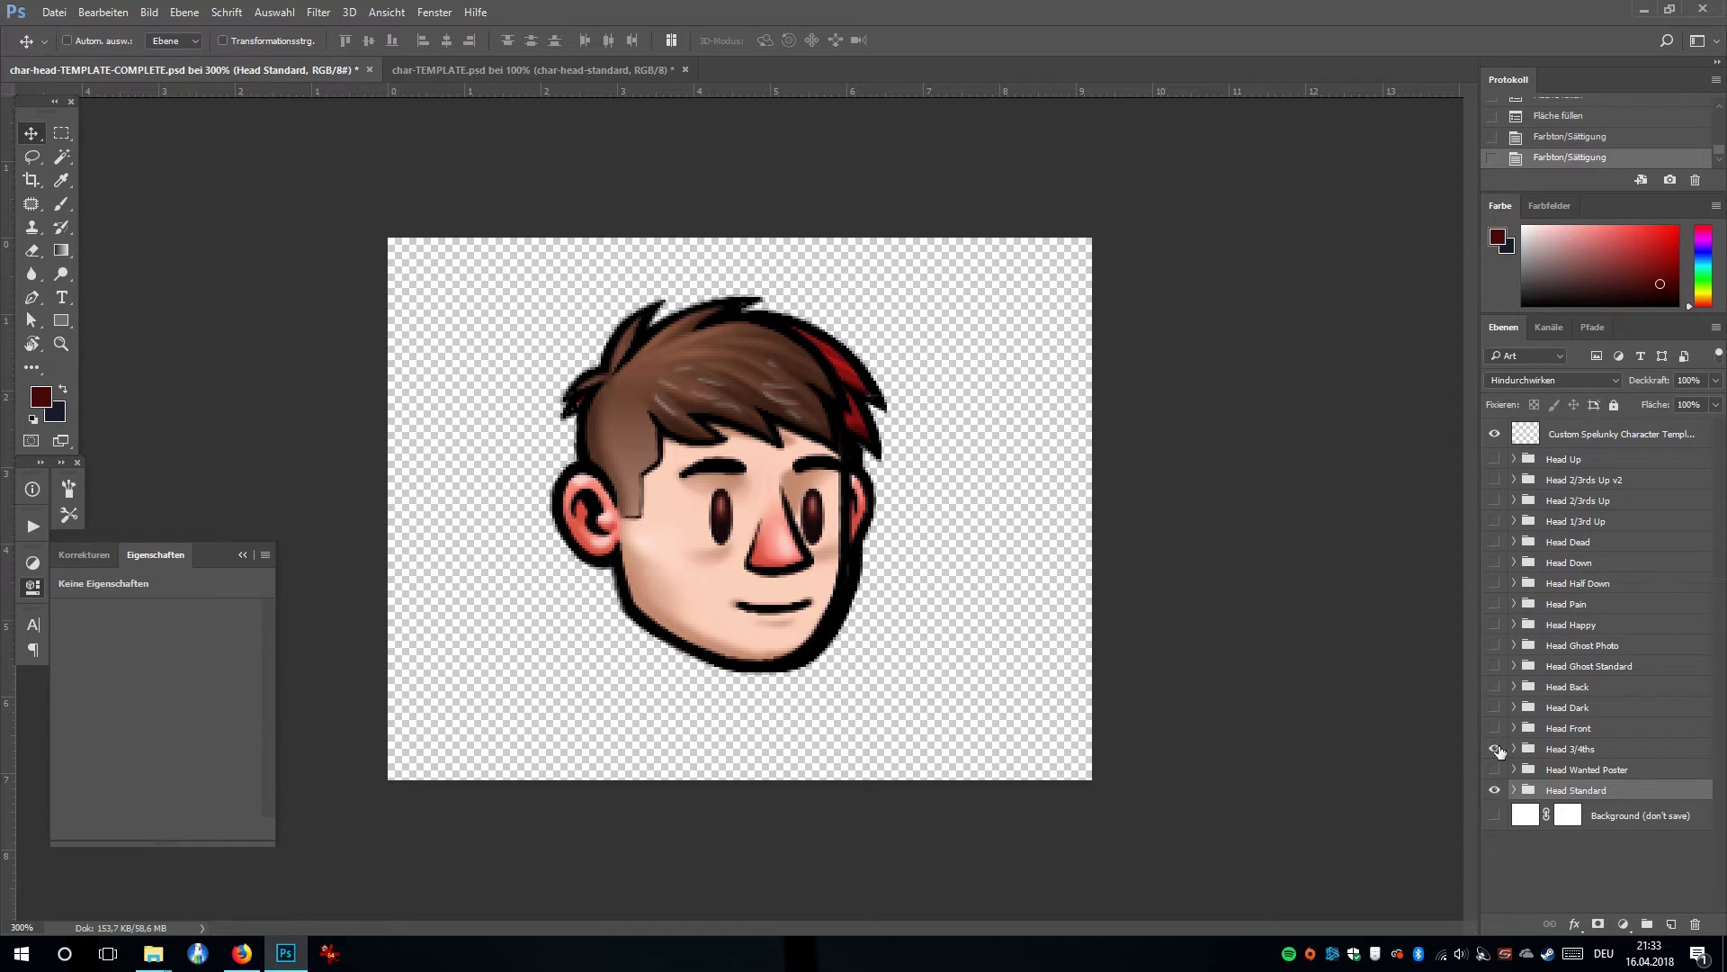
click(1495, 750)
click(1495, 749)
click(1495, 751)
click(1495, 750)
click(1495, 750)
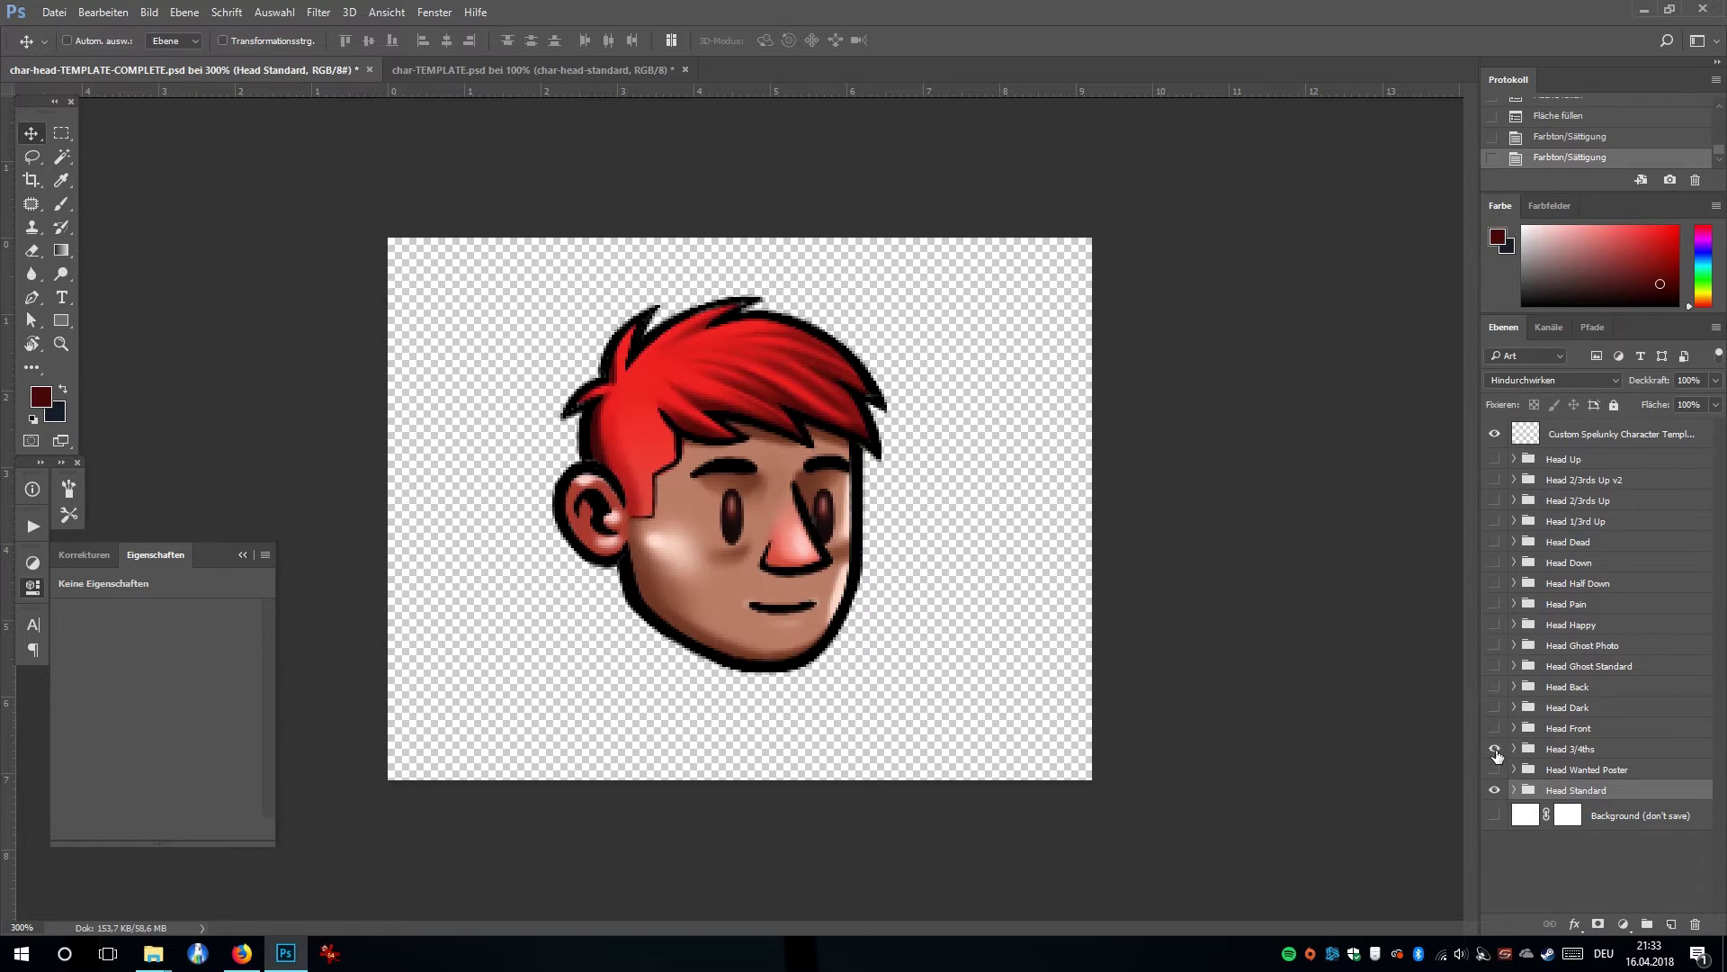
click(1495, 750)
click(1495, 751)
Preview the Head Front, Head Dark, Head Back and Head Ghost Standard variants one at a time.
click(1495, 729)
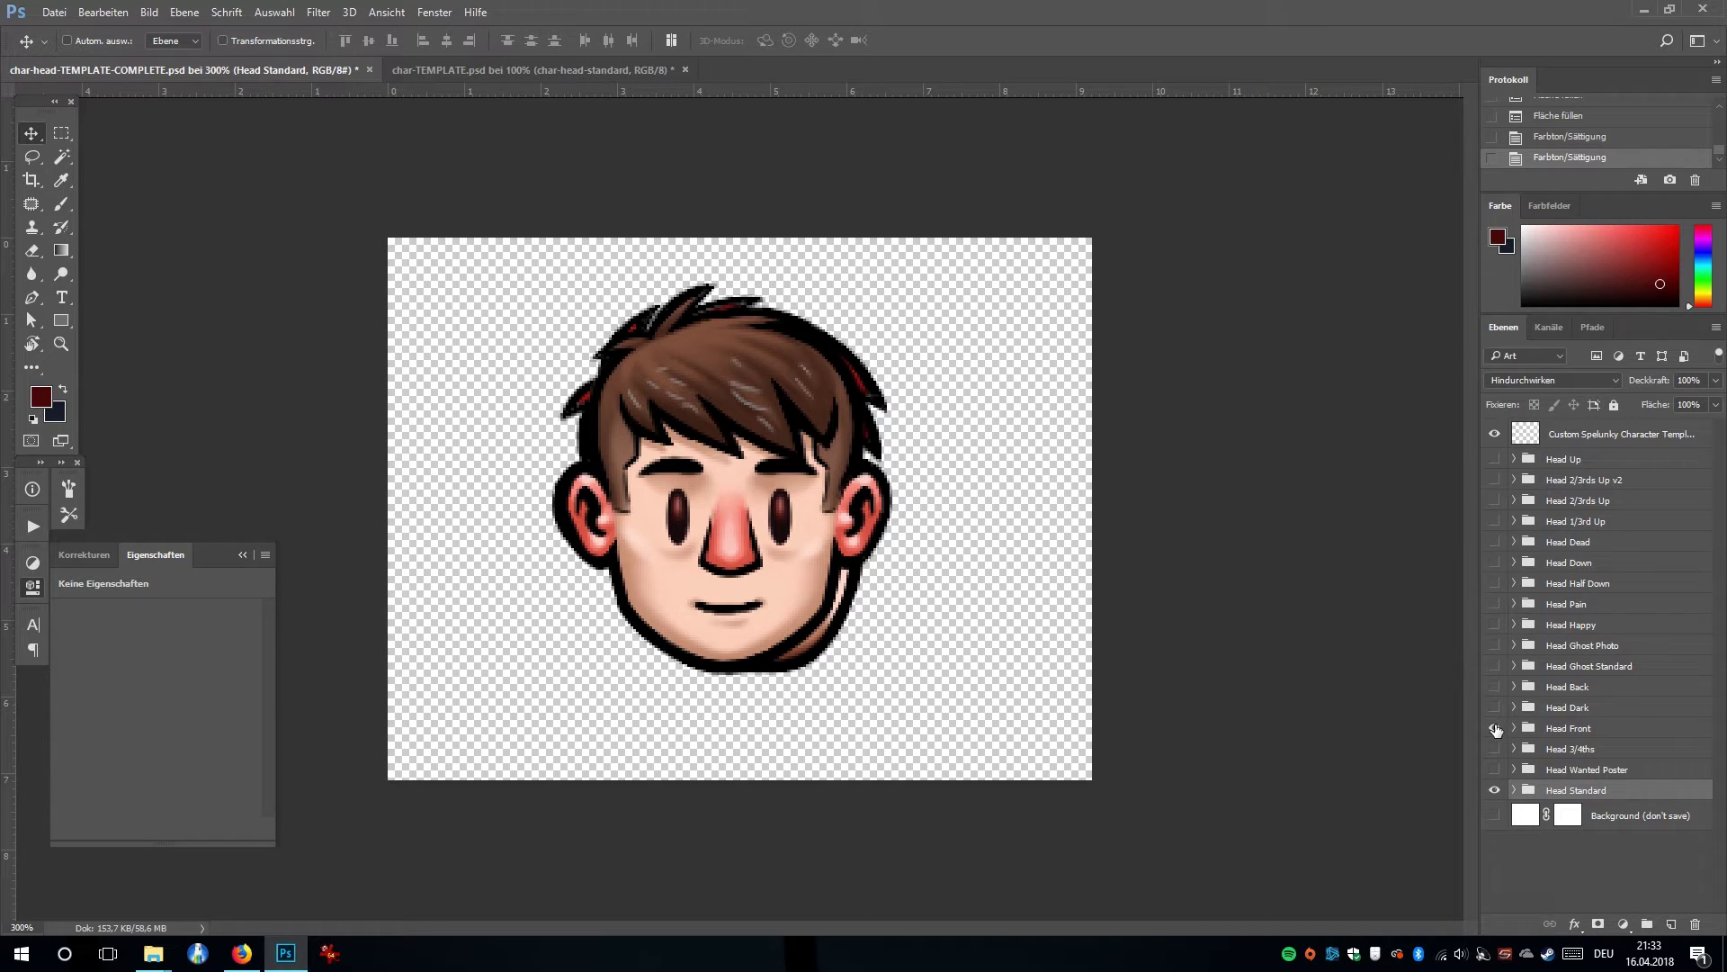
click(1496, 729)
click(1495, 708)
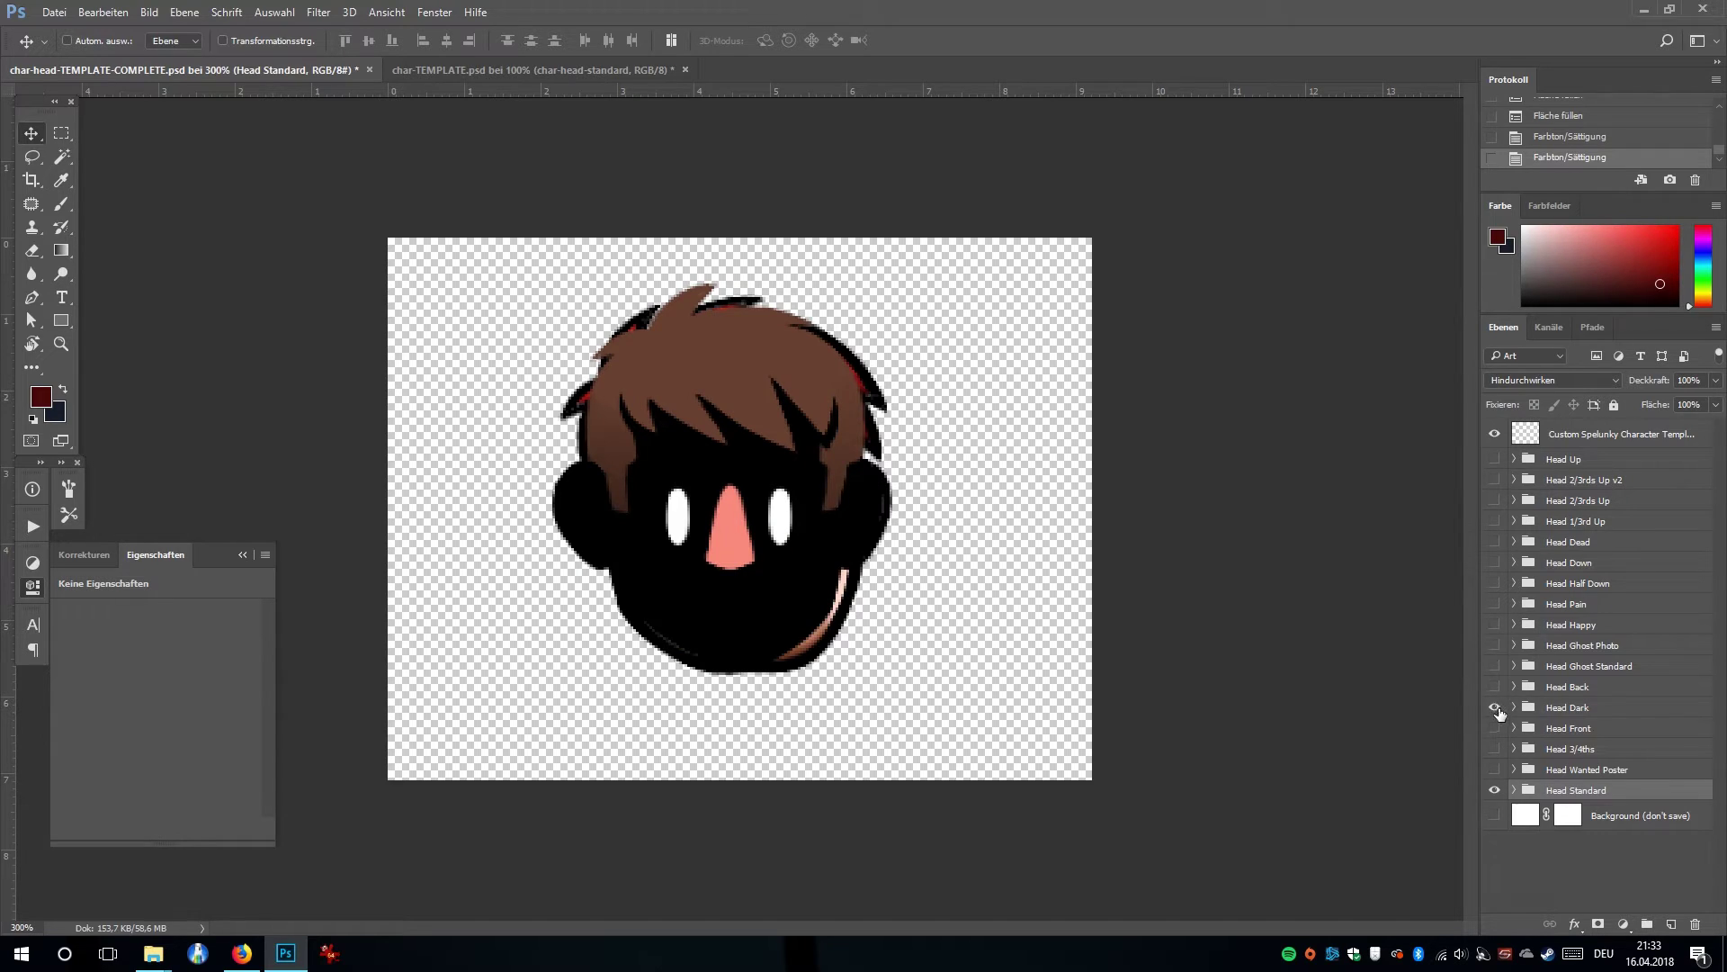
click(1495, 708)
click(1495, 688)
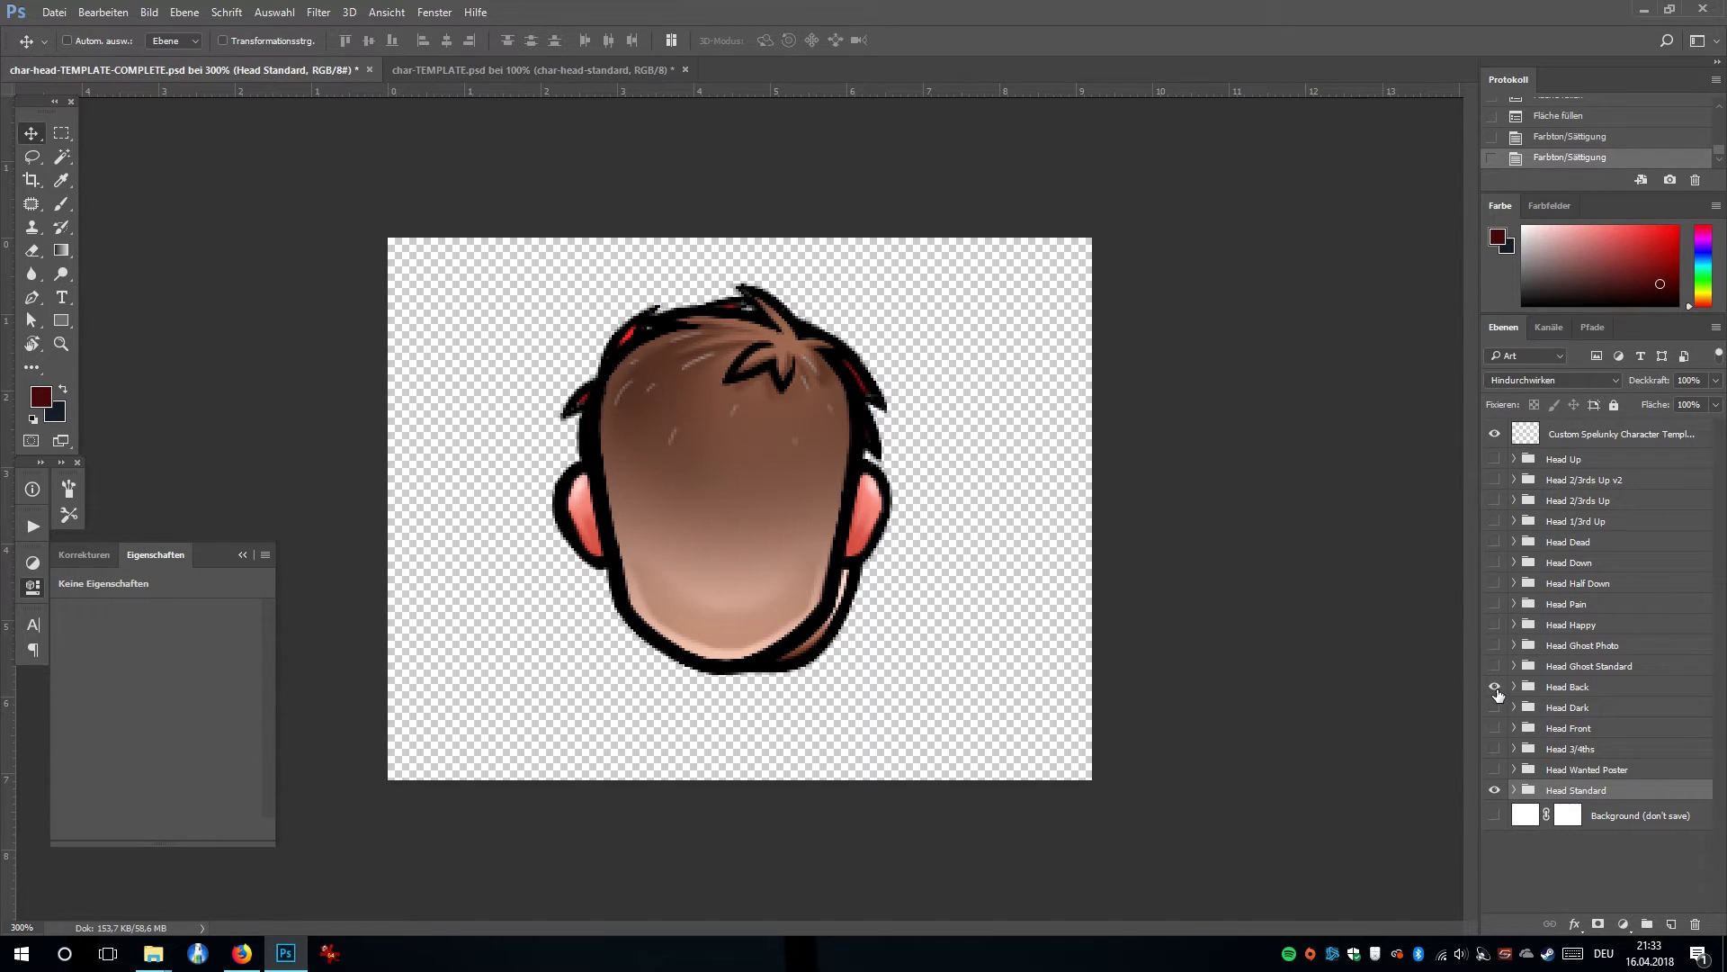
click(1495, 687)
click(1496, 666)
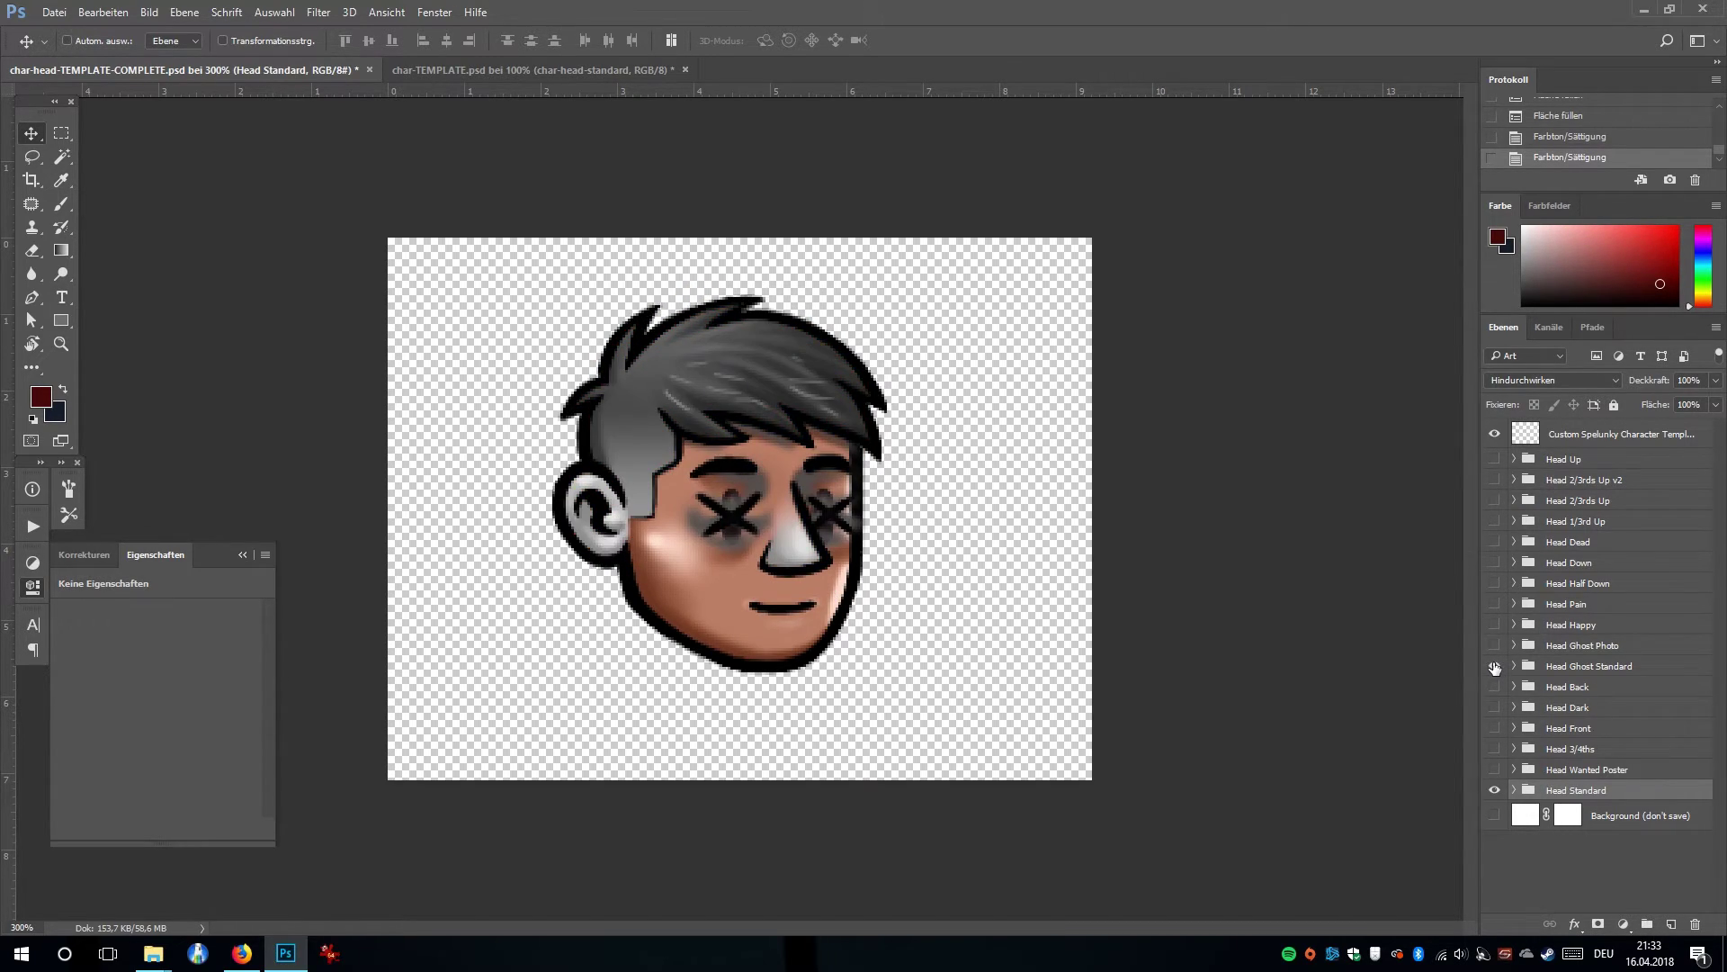
click(1495, 666)
Hide Head Standard, check Head Ghost Photo, and leave Head Ghost Standard visible.
click(1507, 770)
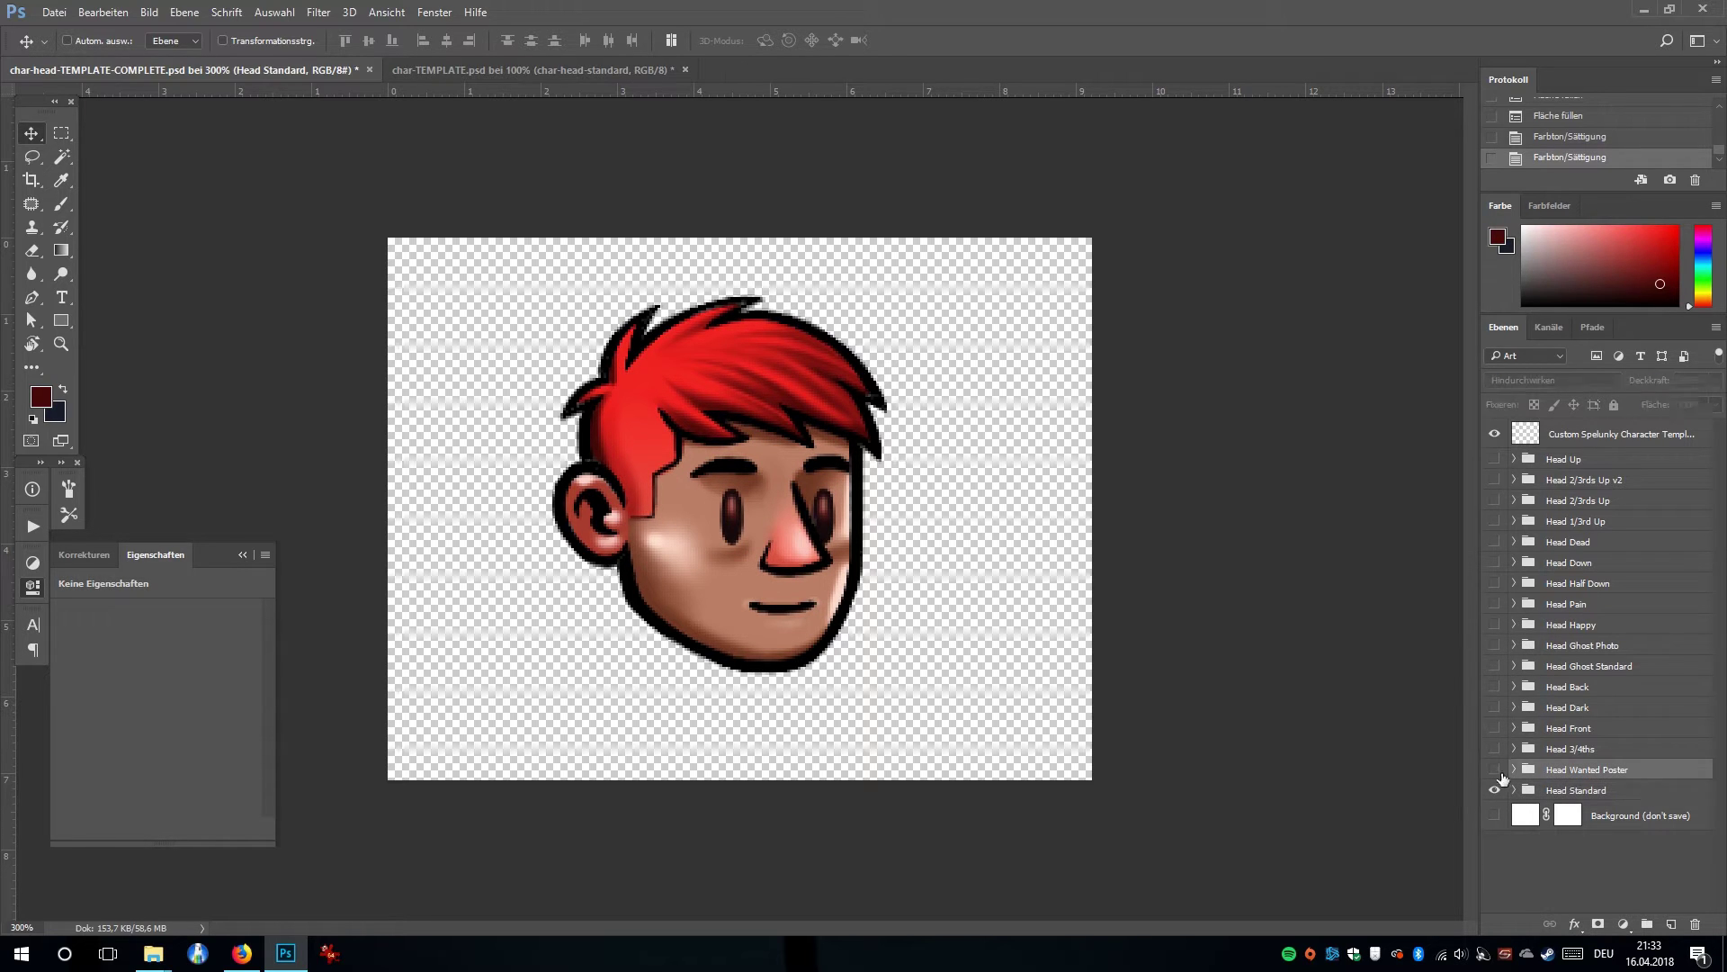
click(1495, 790)
click(1495, 645)
click(1495, 645)
click(1507, 653)
click(1495, 666)
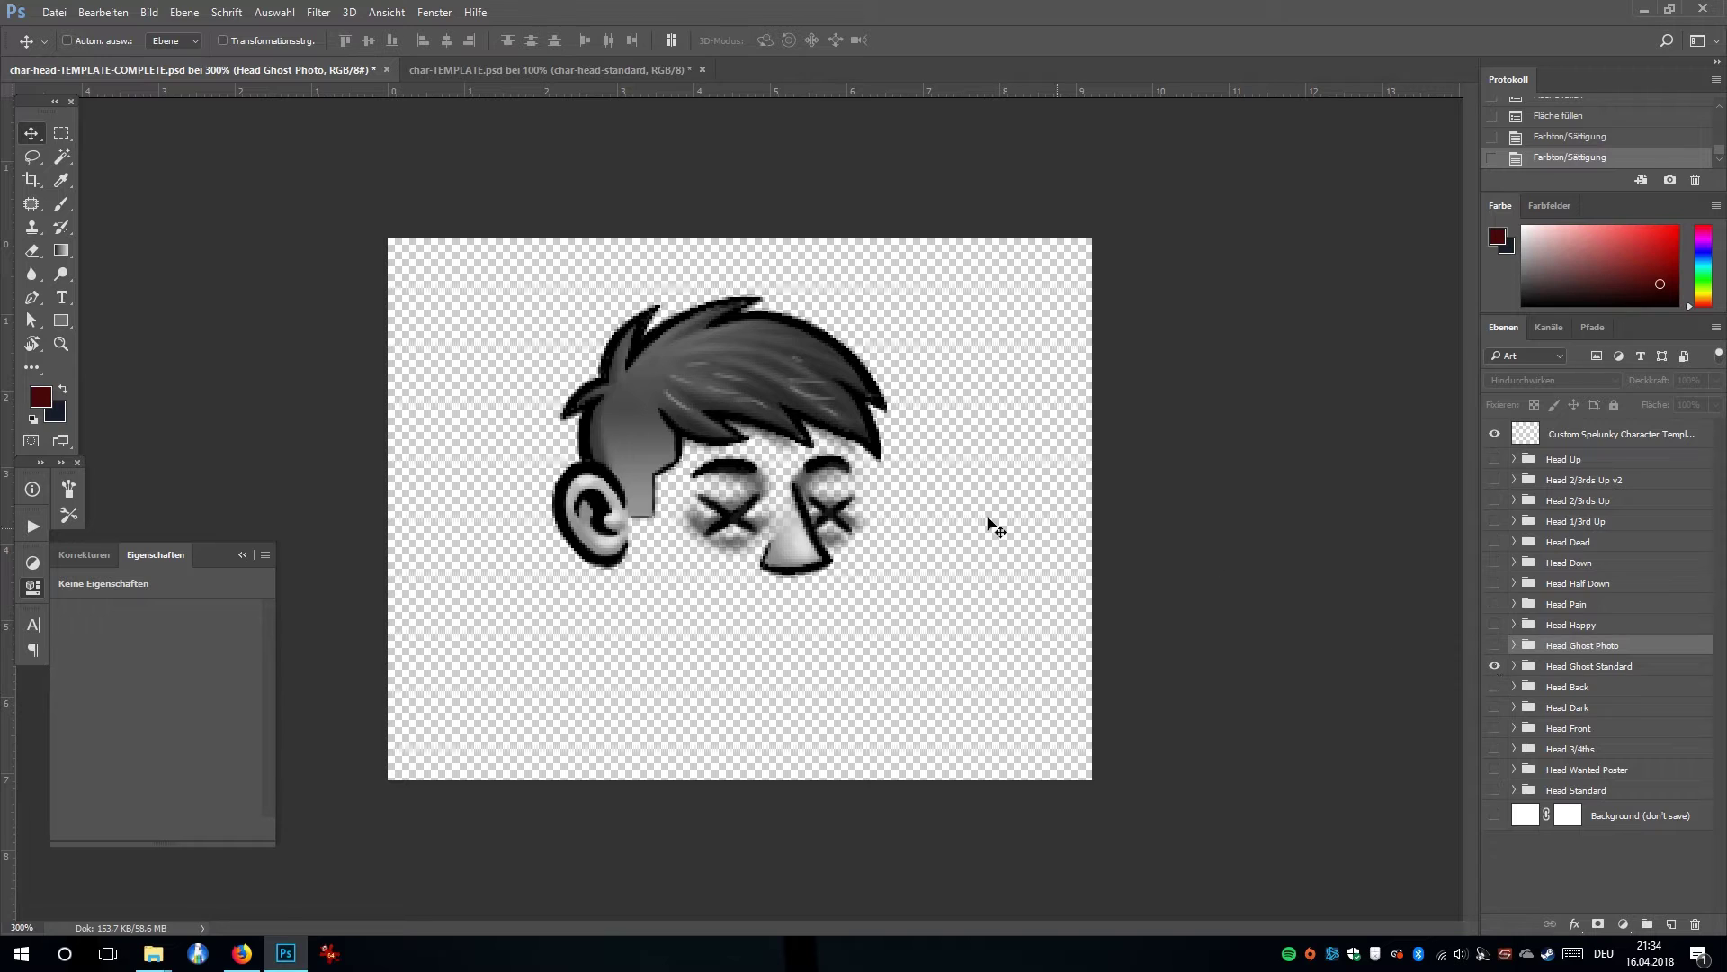
Pan across the char-TEMPLATE.psd sprite sheet, zoom out, then return to the head template.
click(629, 70)
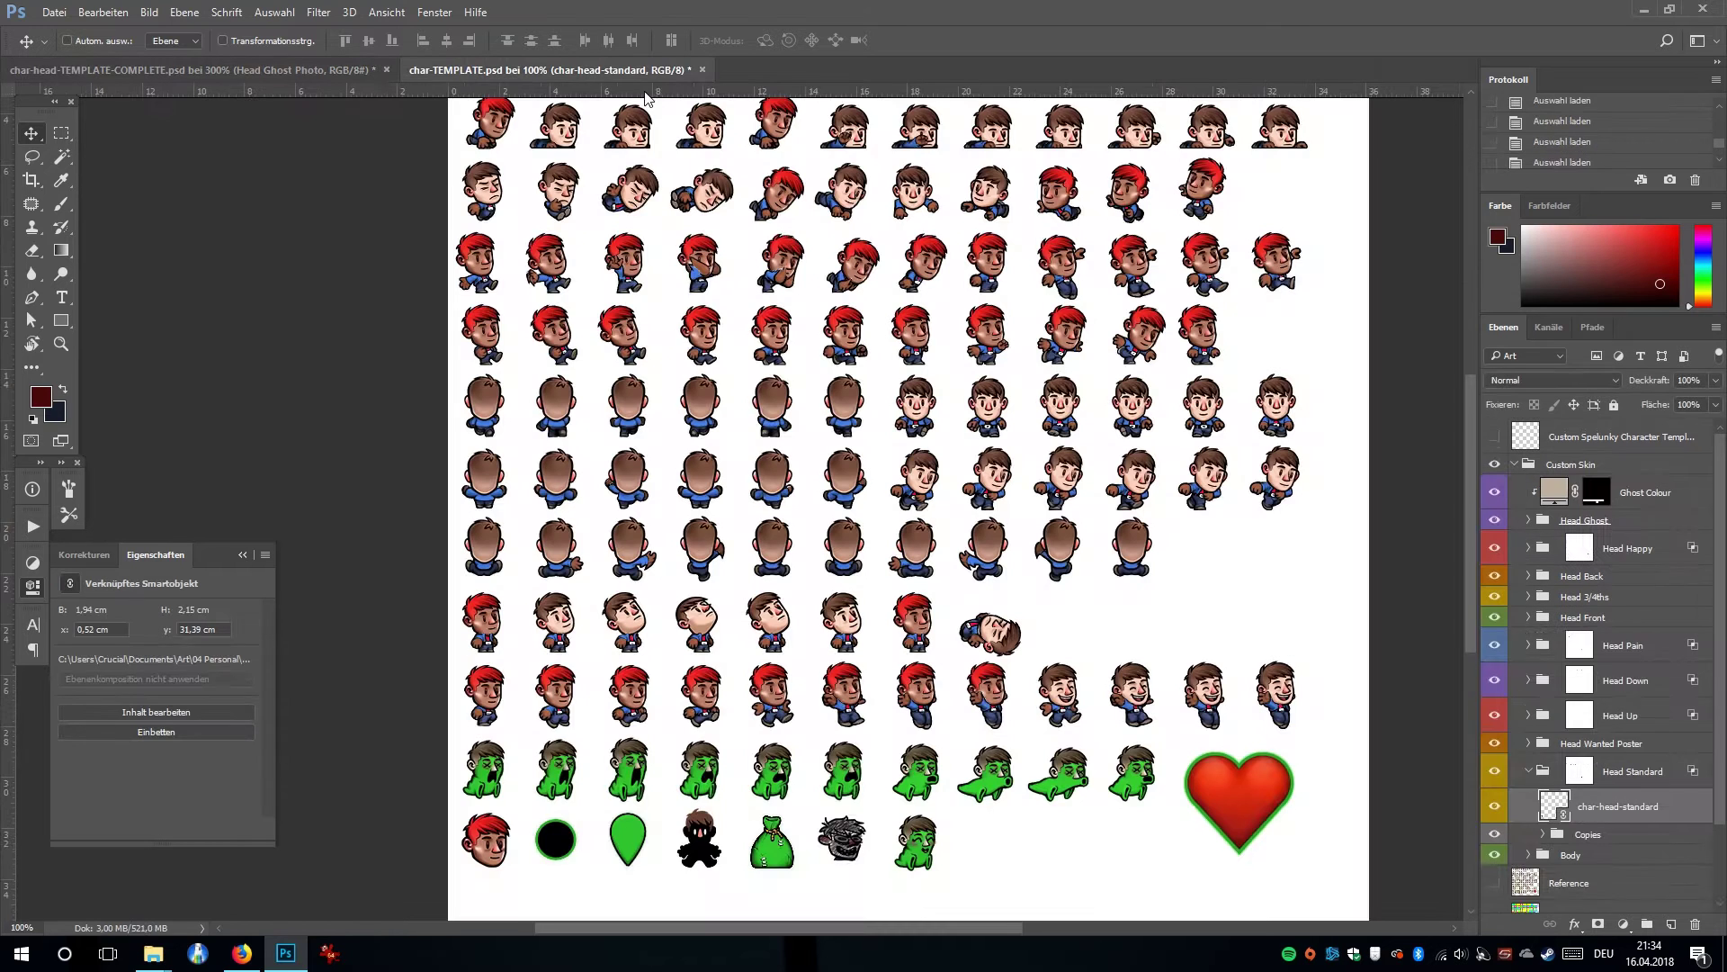
scroll(756, 385, up, 5)
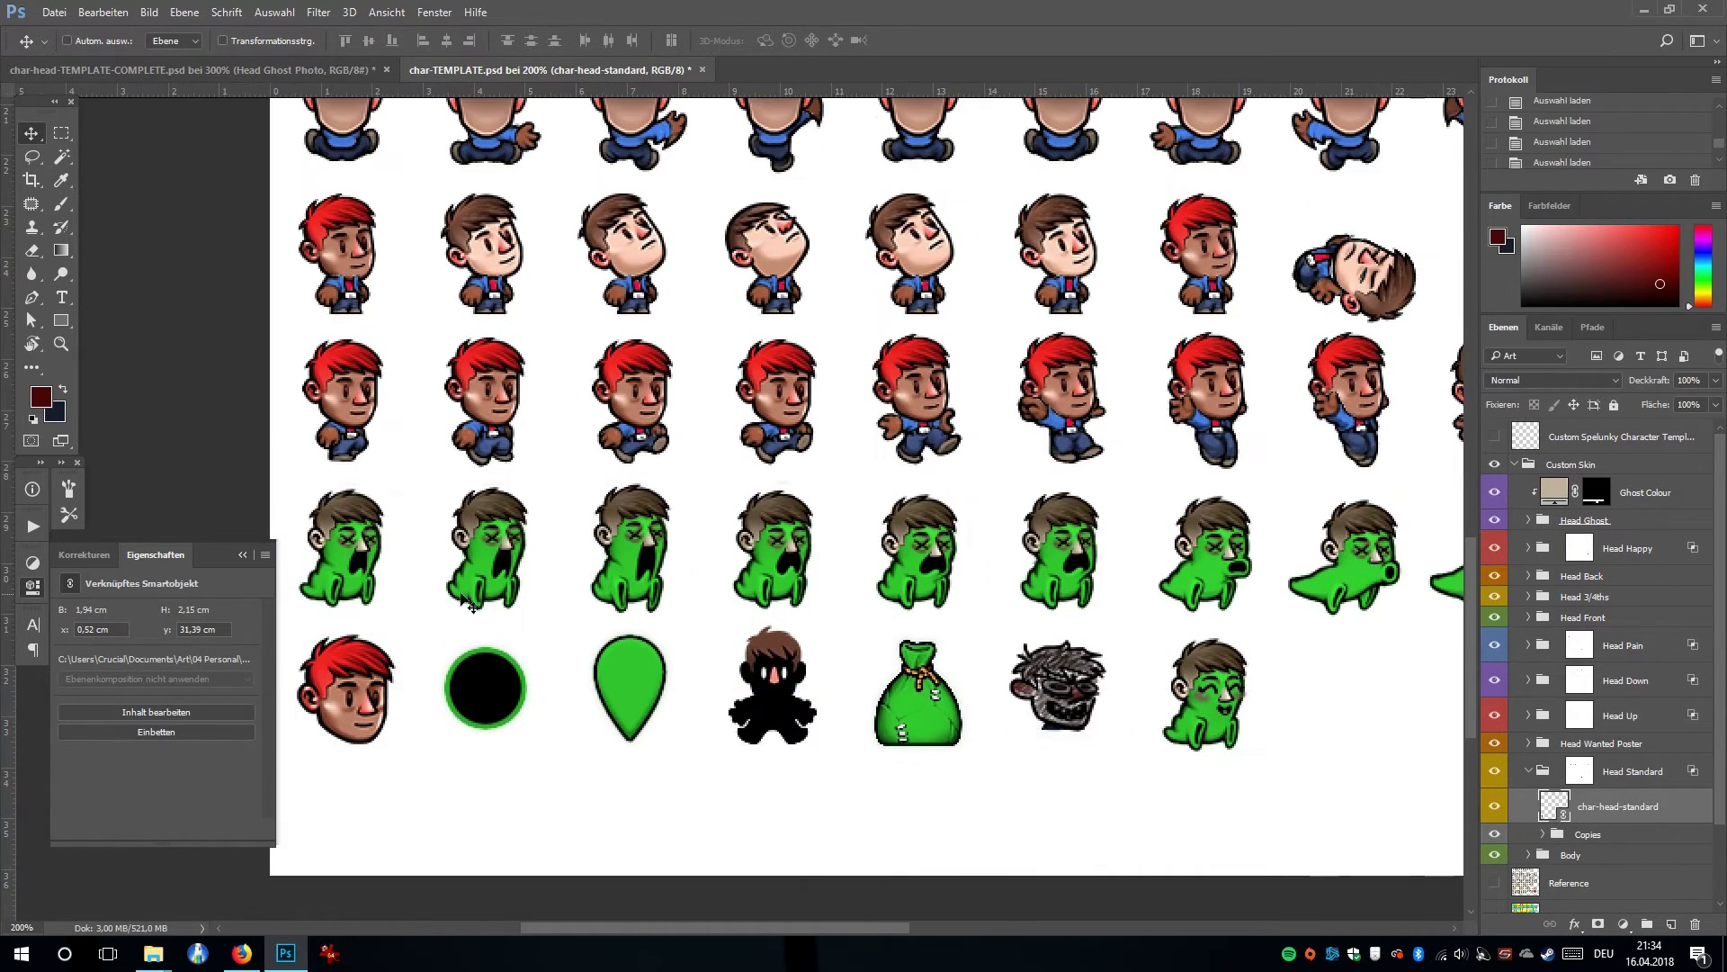
drag(1380, 609, 1147, 627)
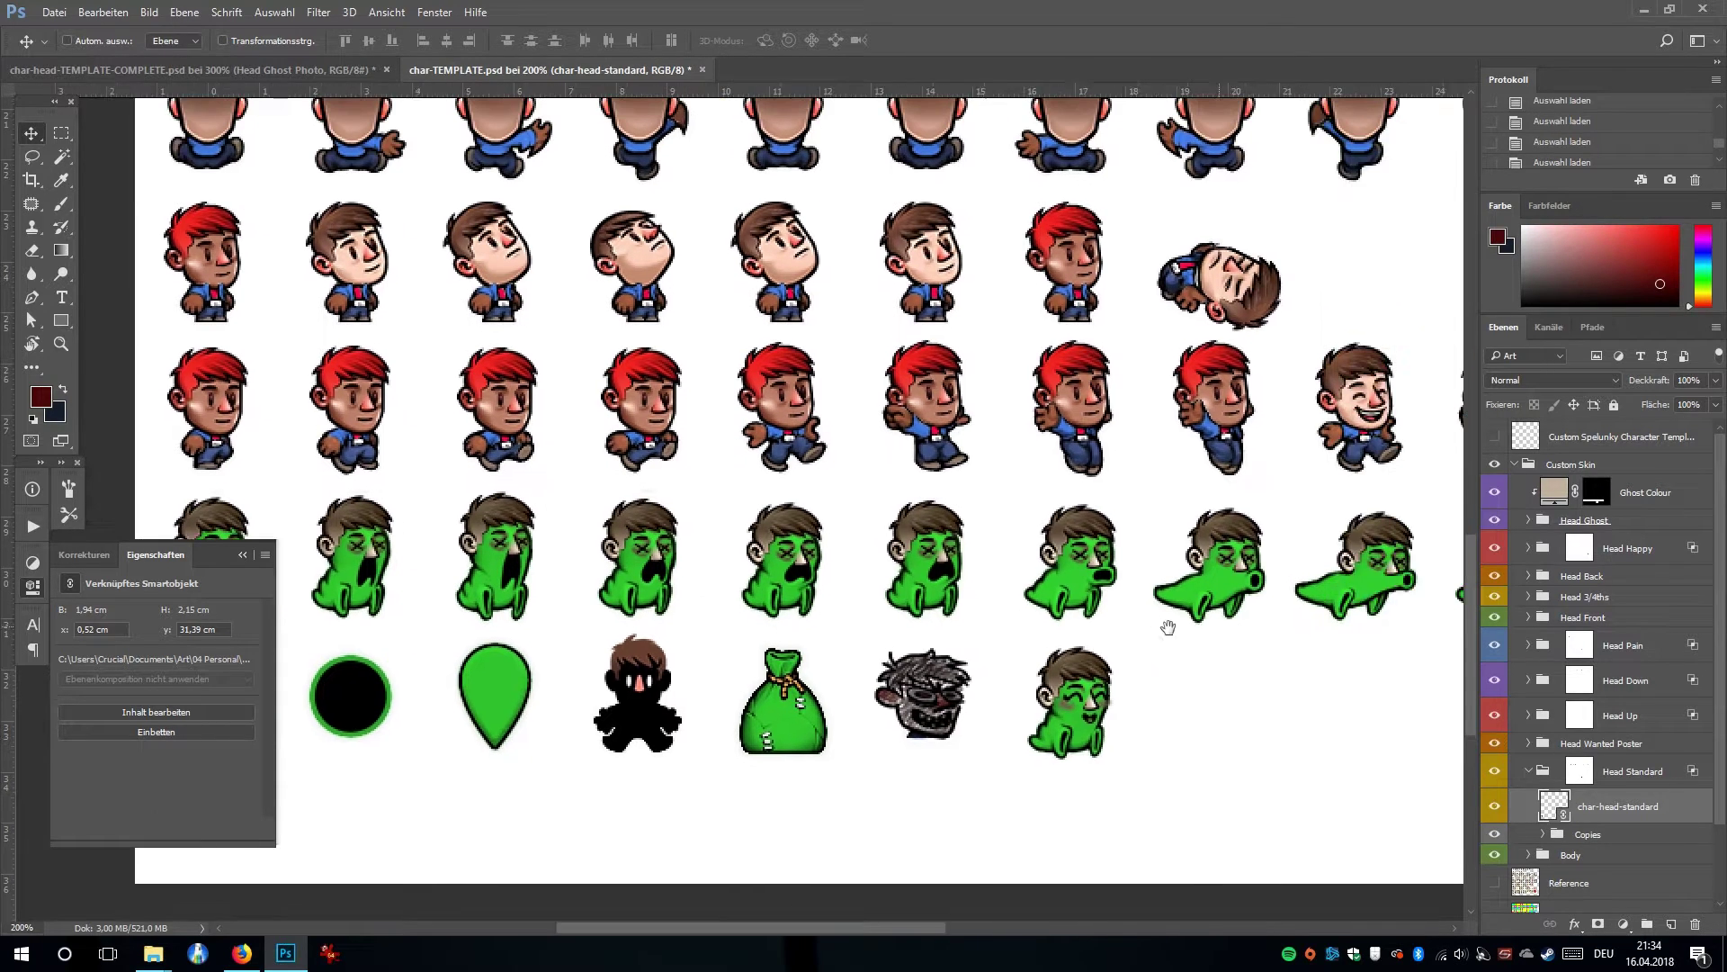
scroll(1147, 627, right, 5)
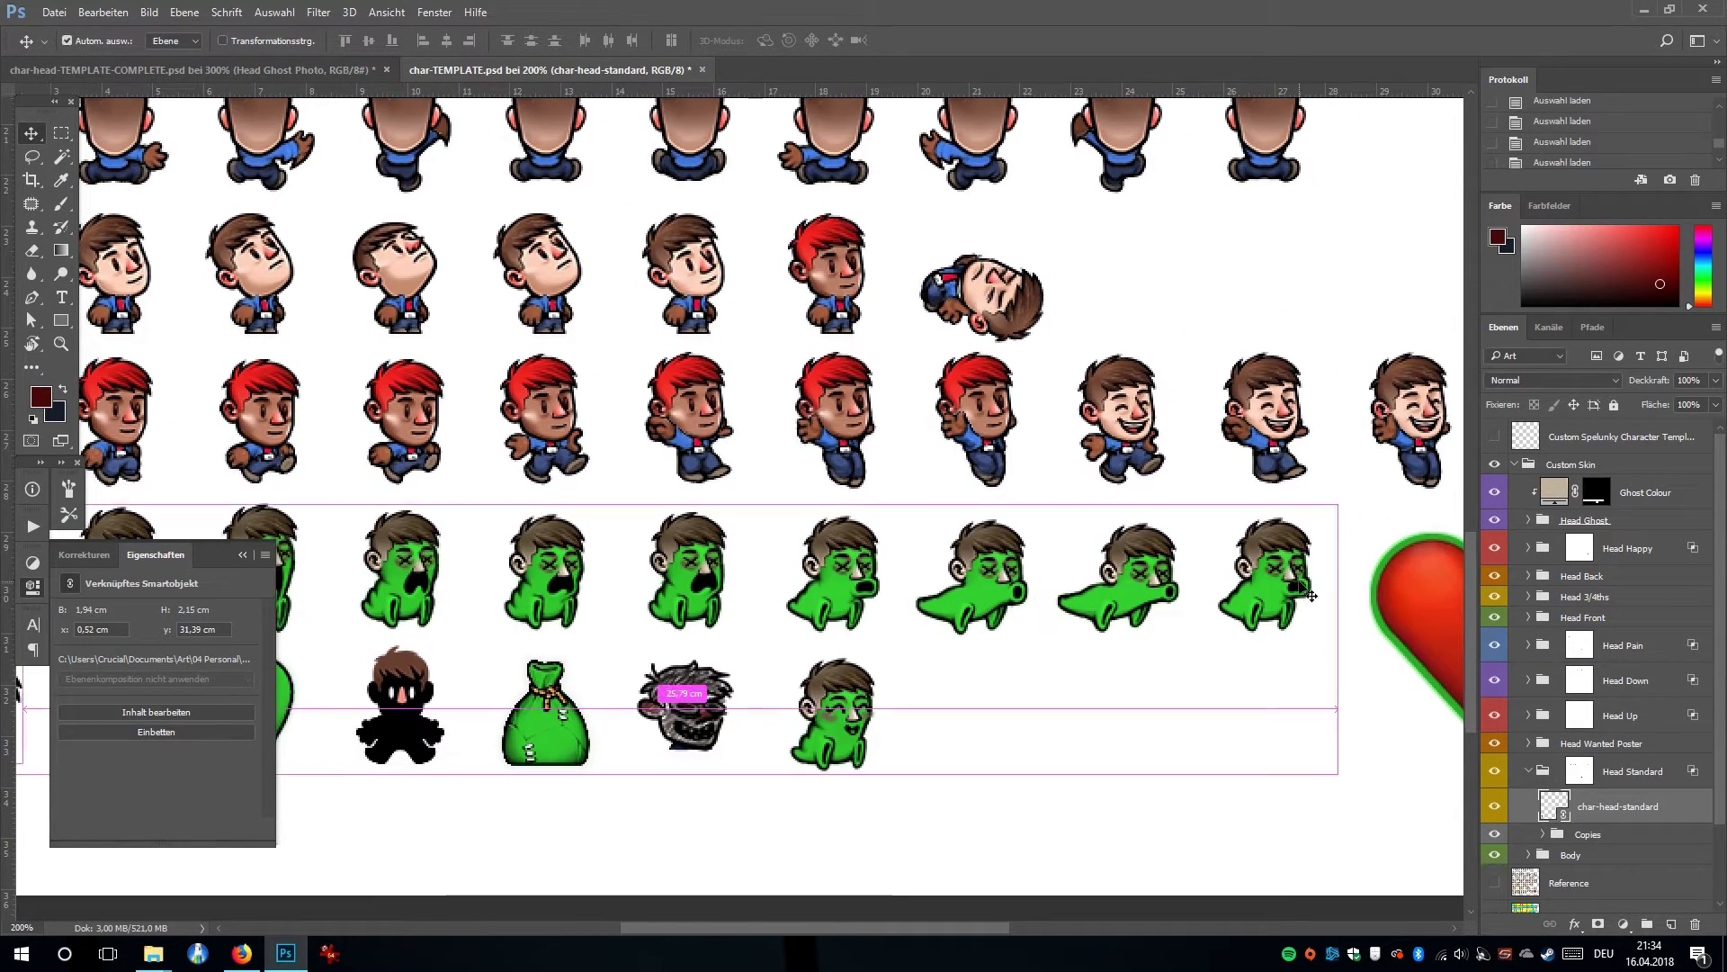
key(ctrl+minus)
key(ctrl+Tab)
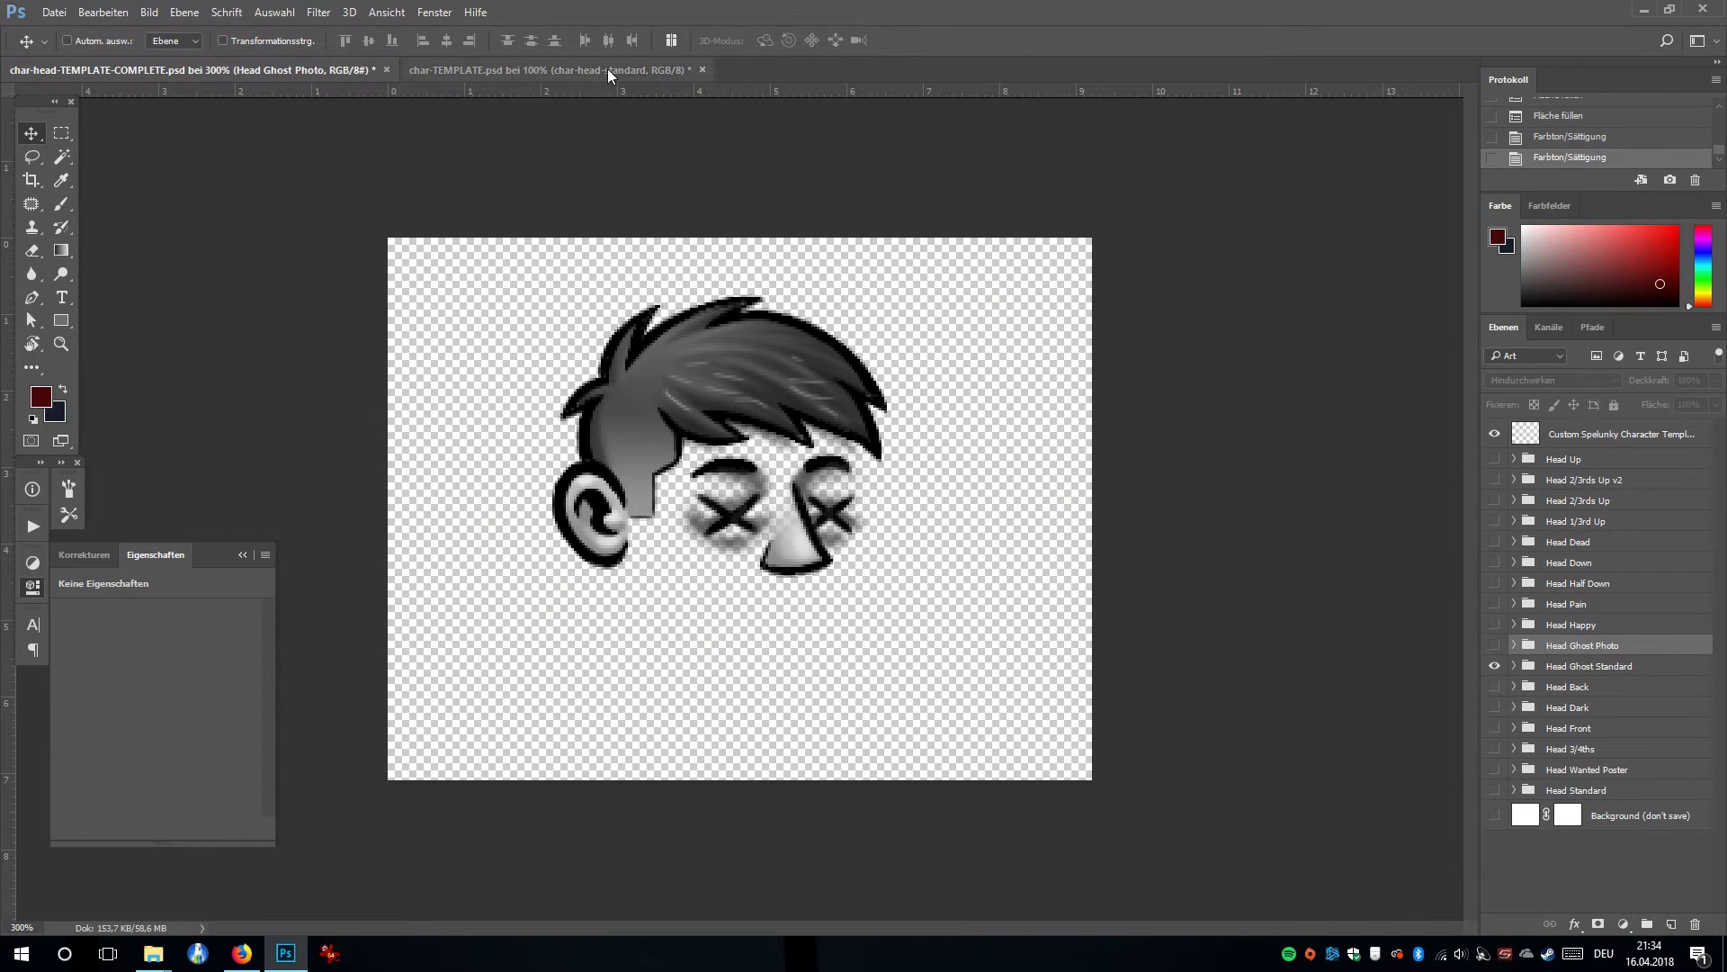
Back on char-TEMPLATE.psd, pan the sheet and zoom to 200% then 100% to inspect the red-haired heads.
click(510, 70)
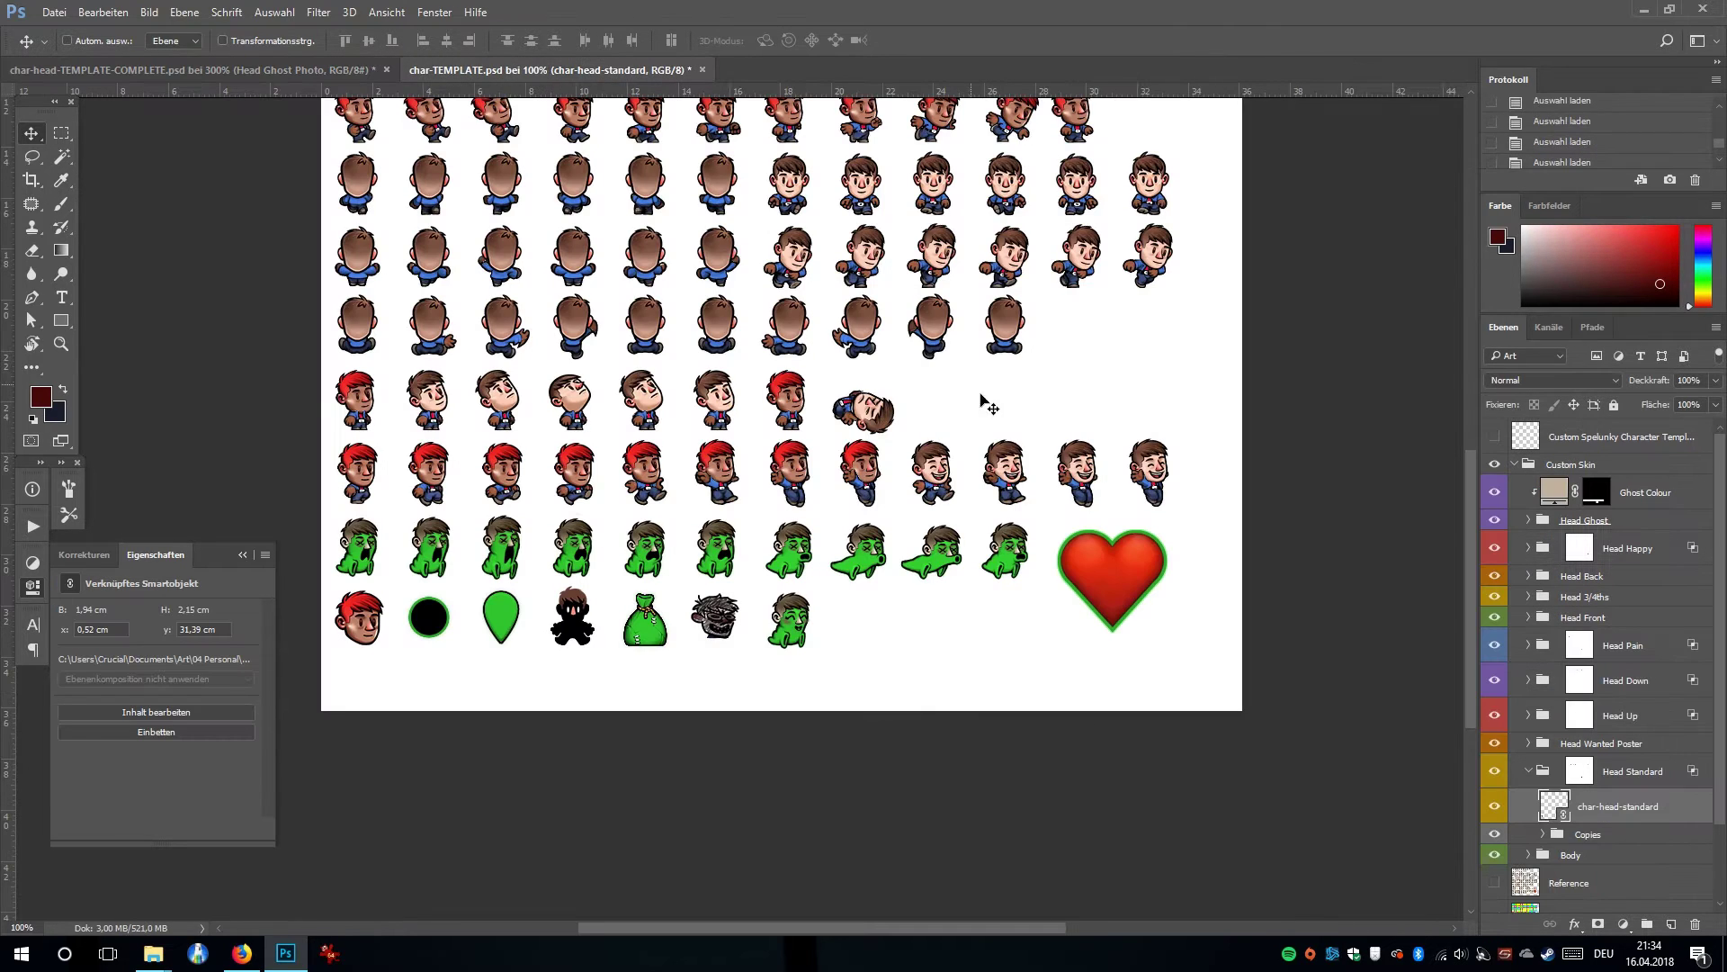
drag(743, 553, 835, 621)
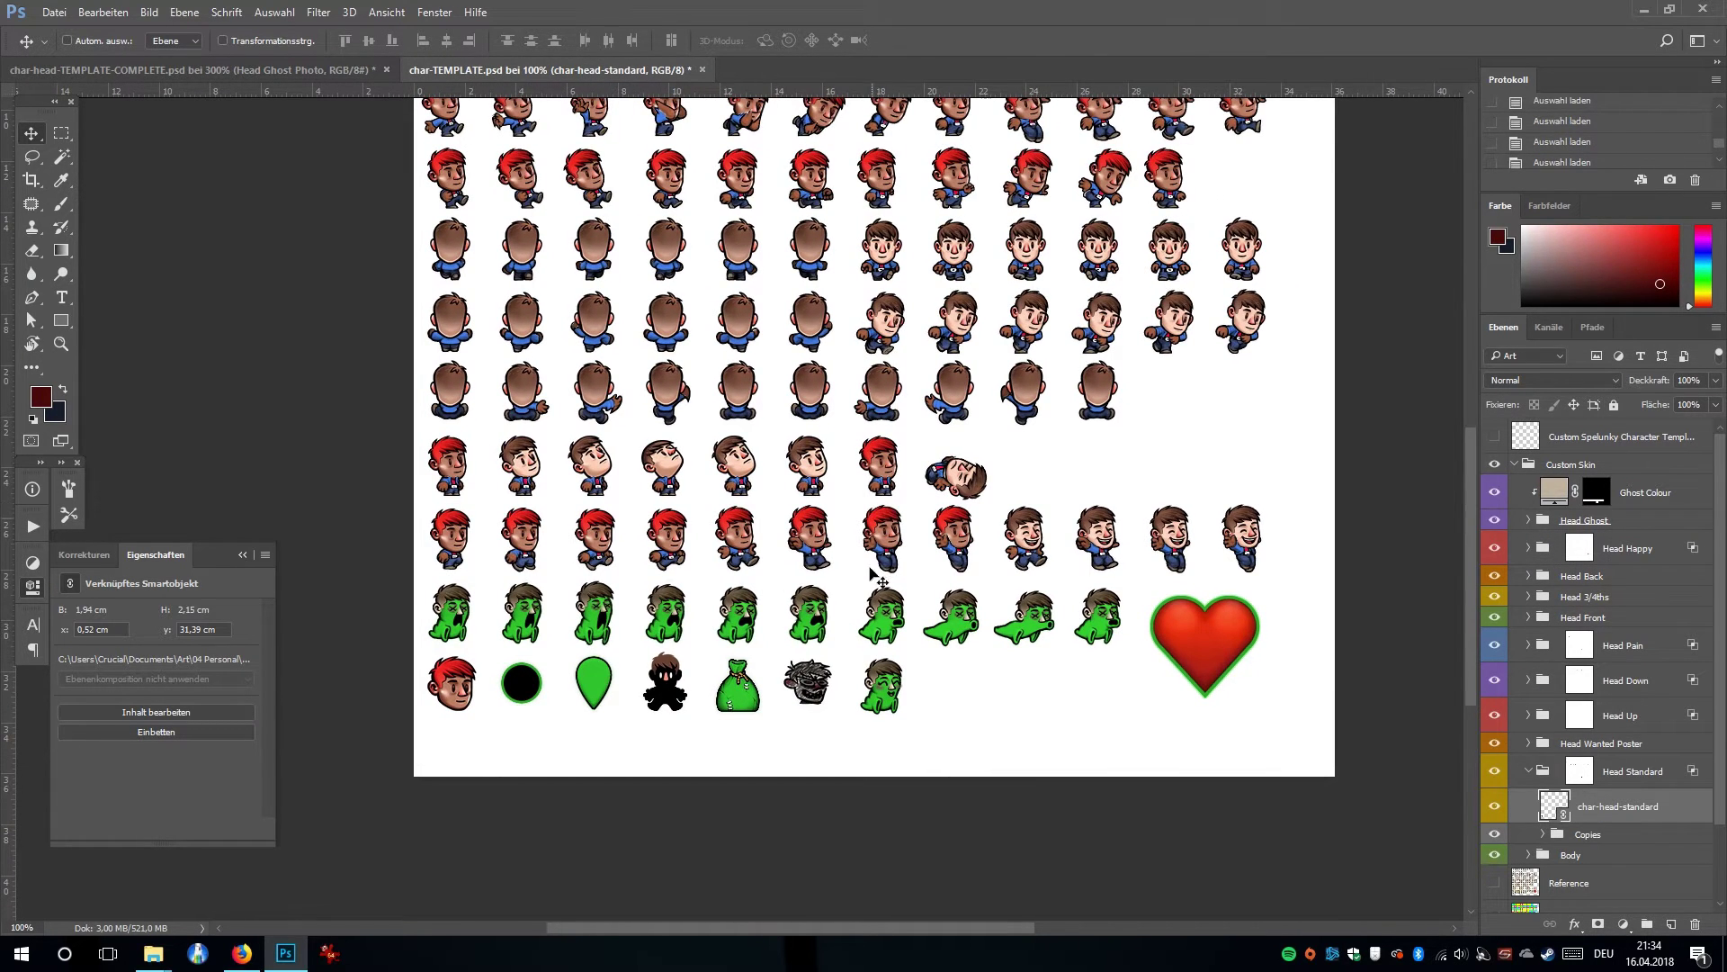
key(ctrl)
key(ctrl+plus)
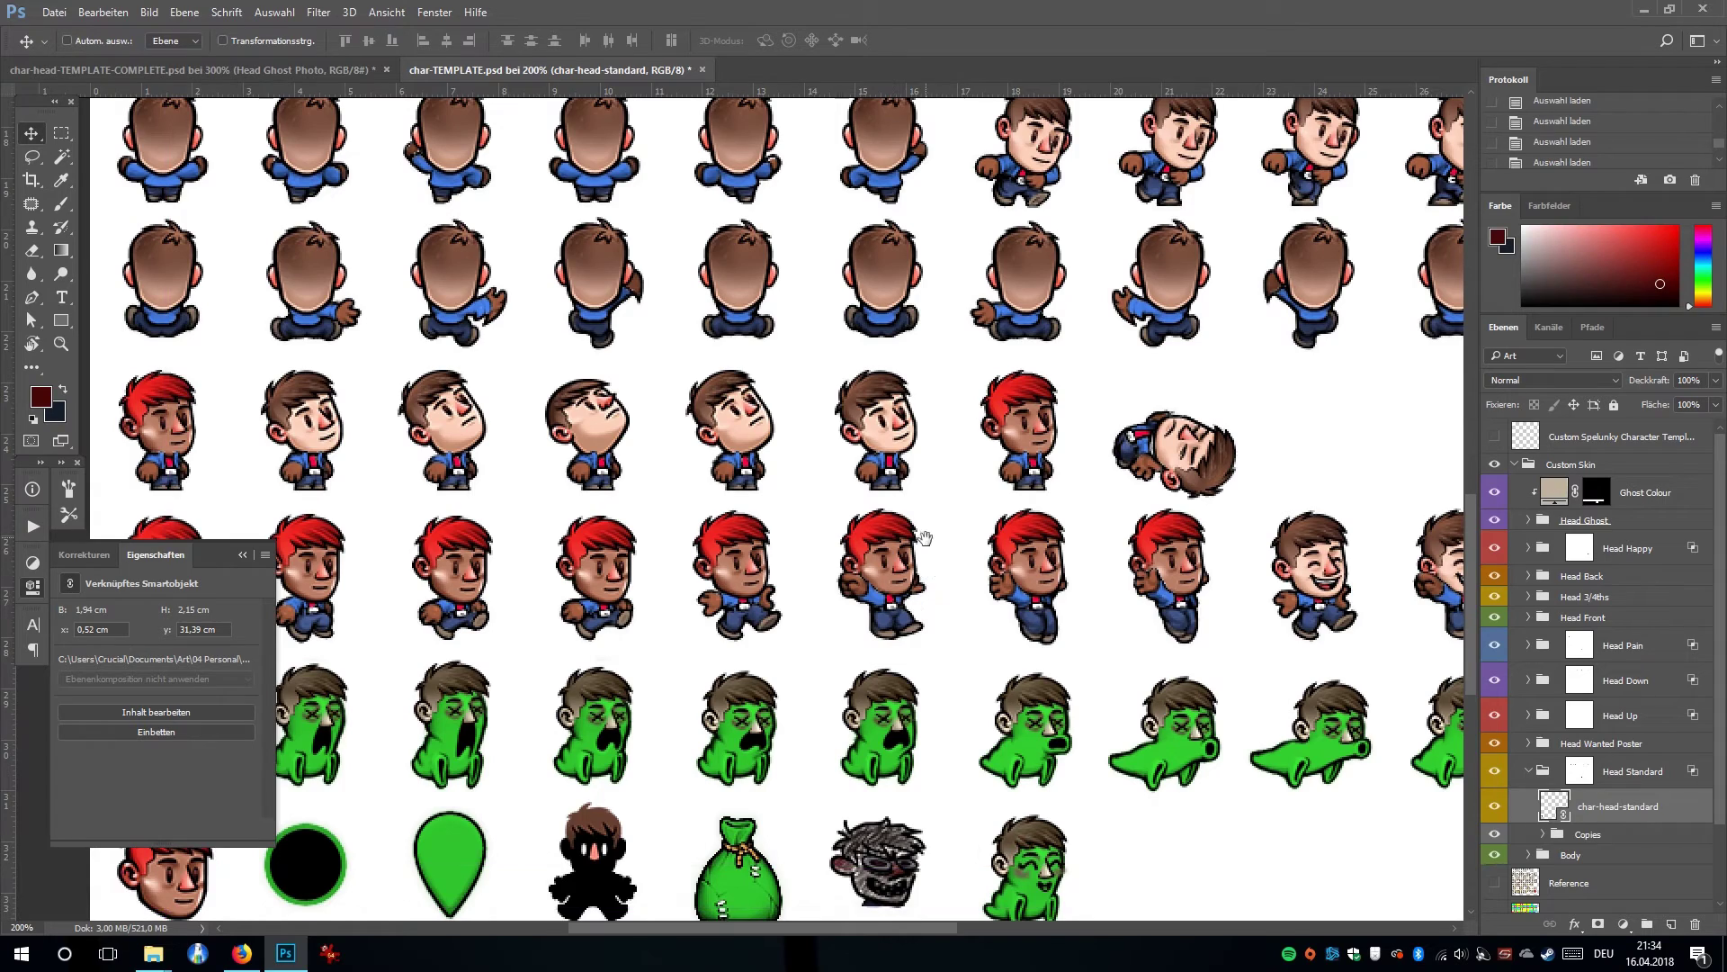
scroll(926, 585, up, 2)
key(ctrl+minus)
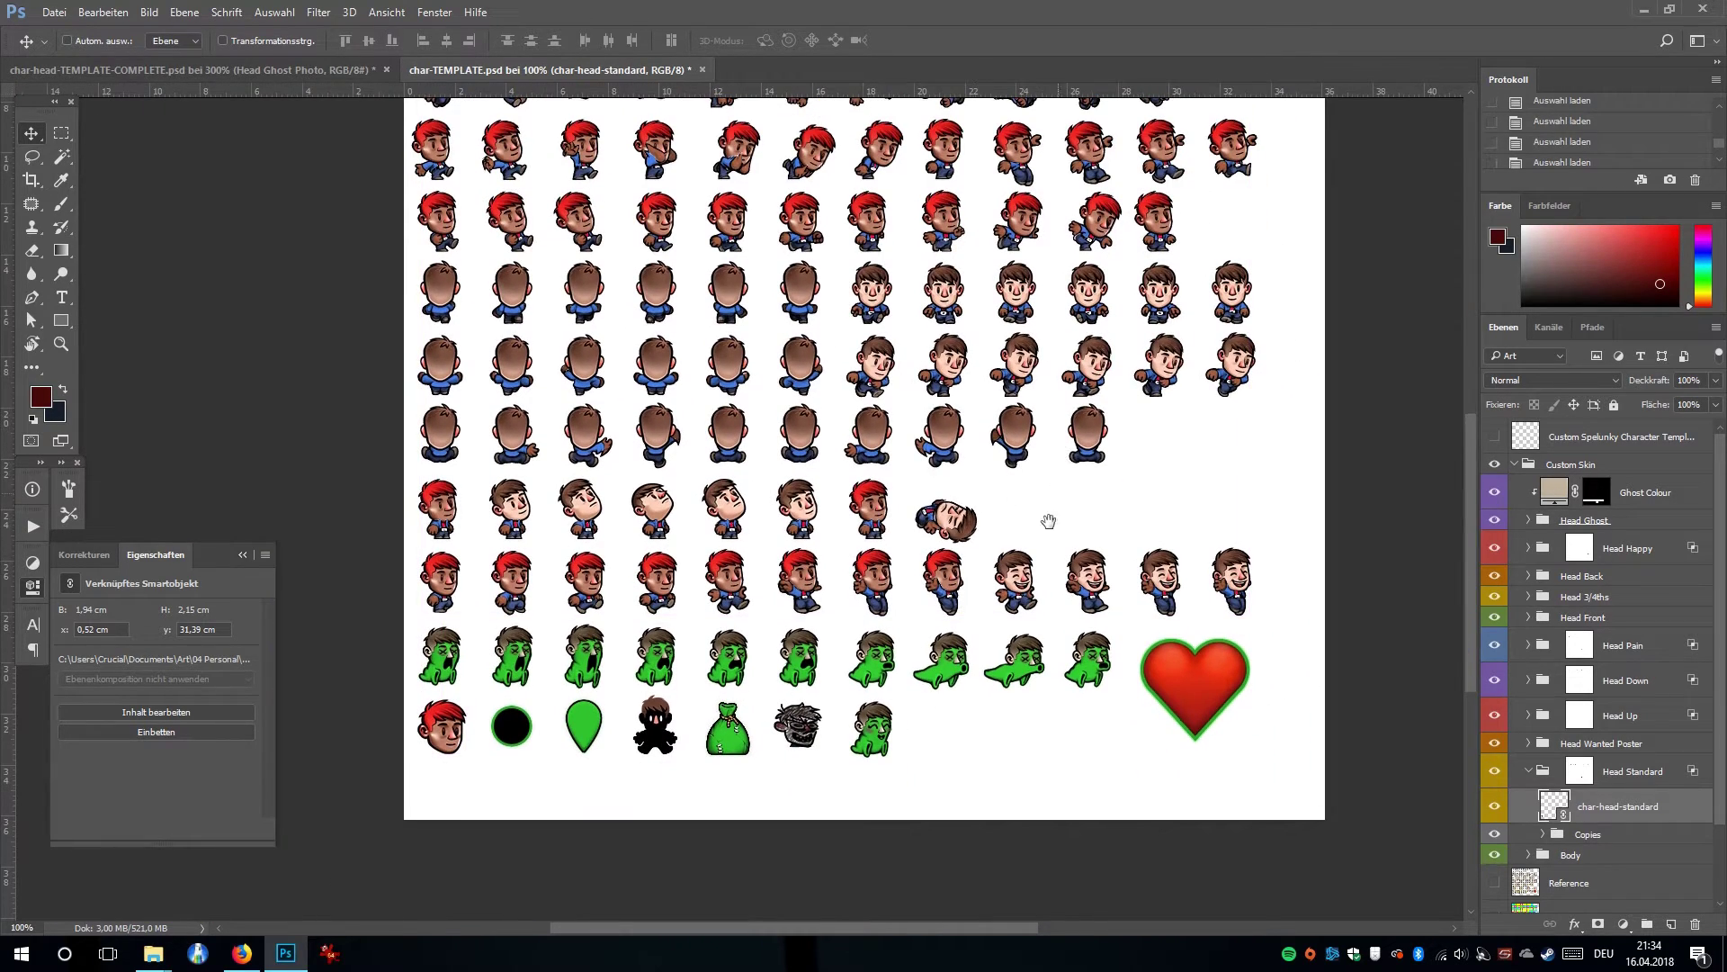
scroll(1041, 540, up, 3)
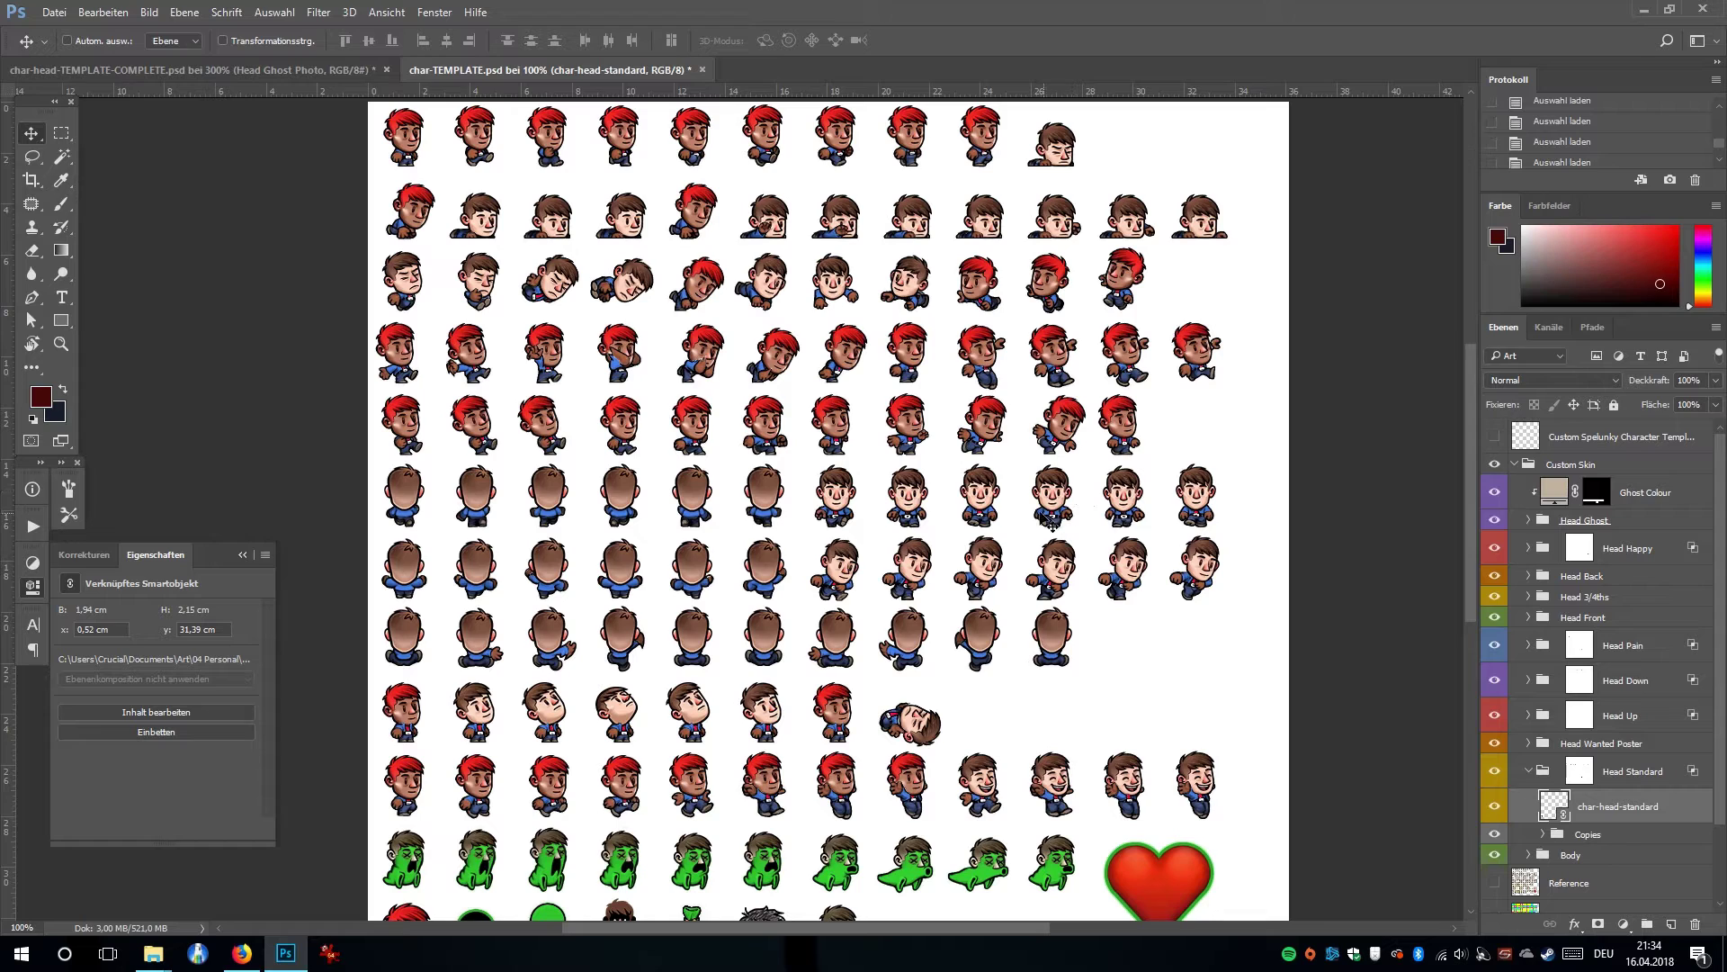
drag(1064, 477, 1118, 486)
scroll(1540, 862, down, 2)
click(1495, 862)
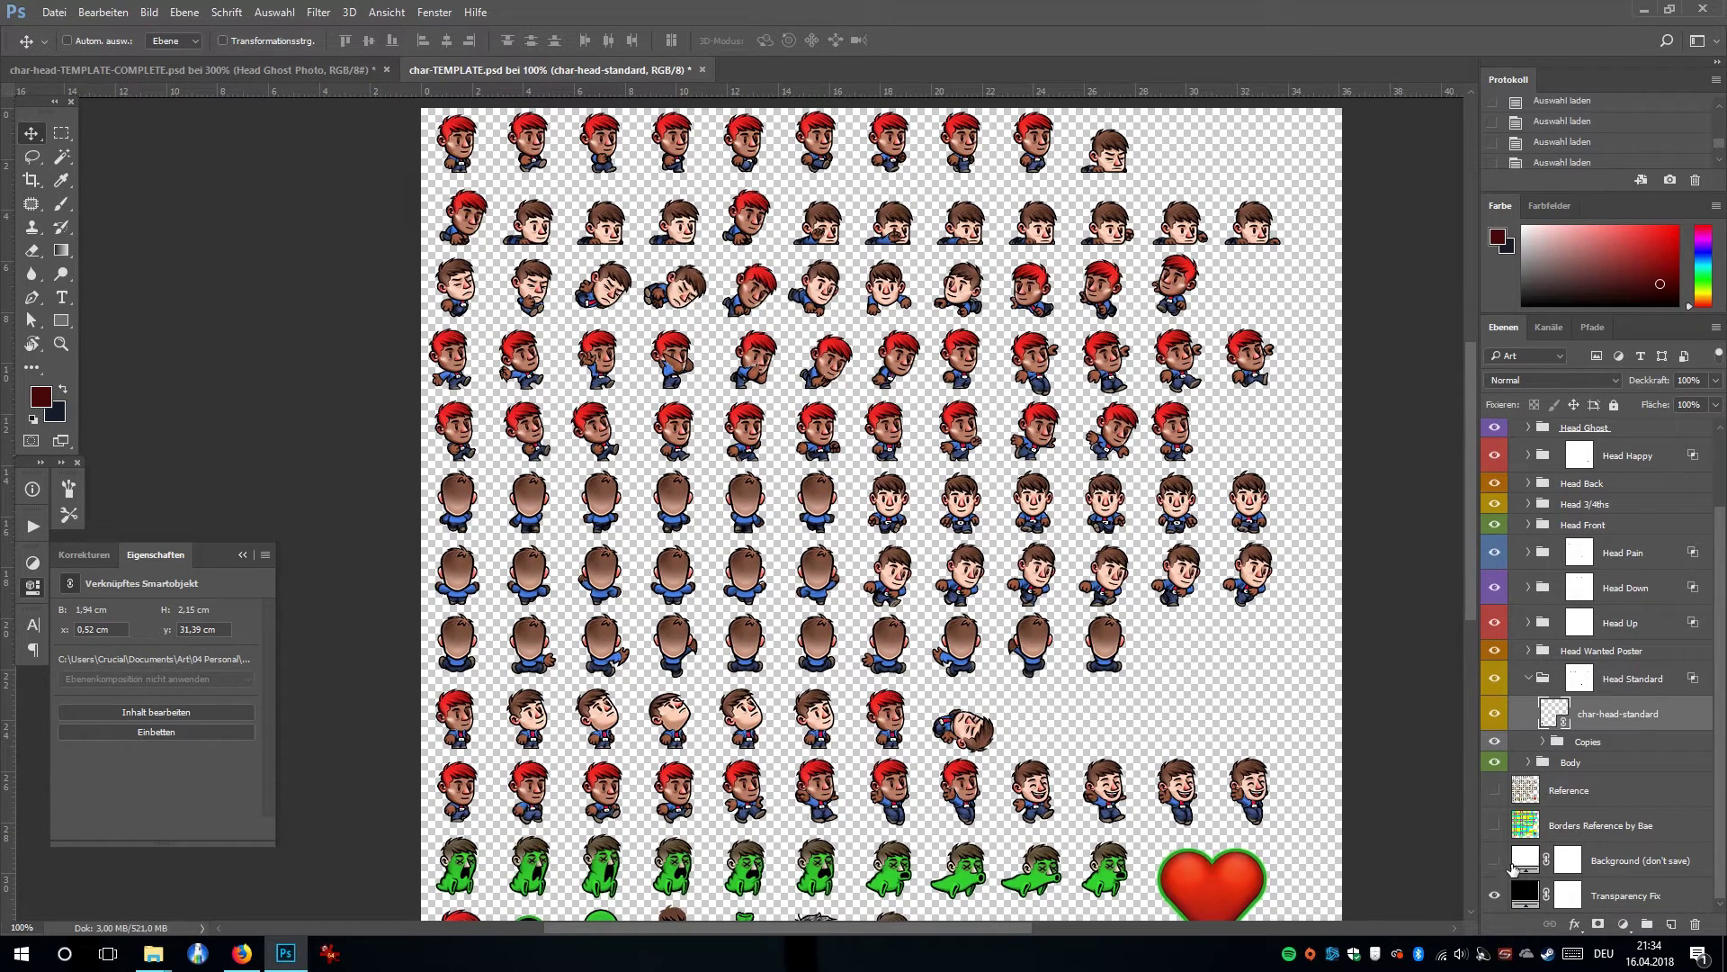
click(1637, 862)
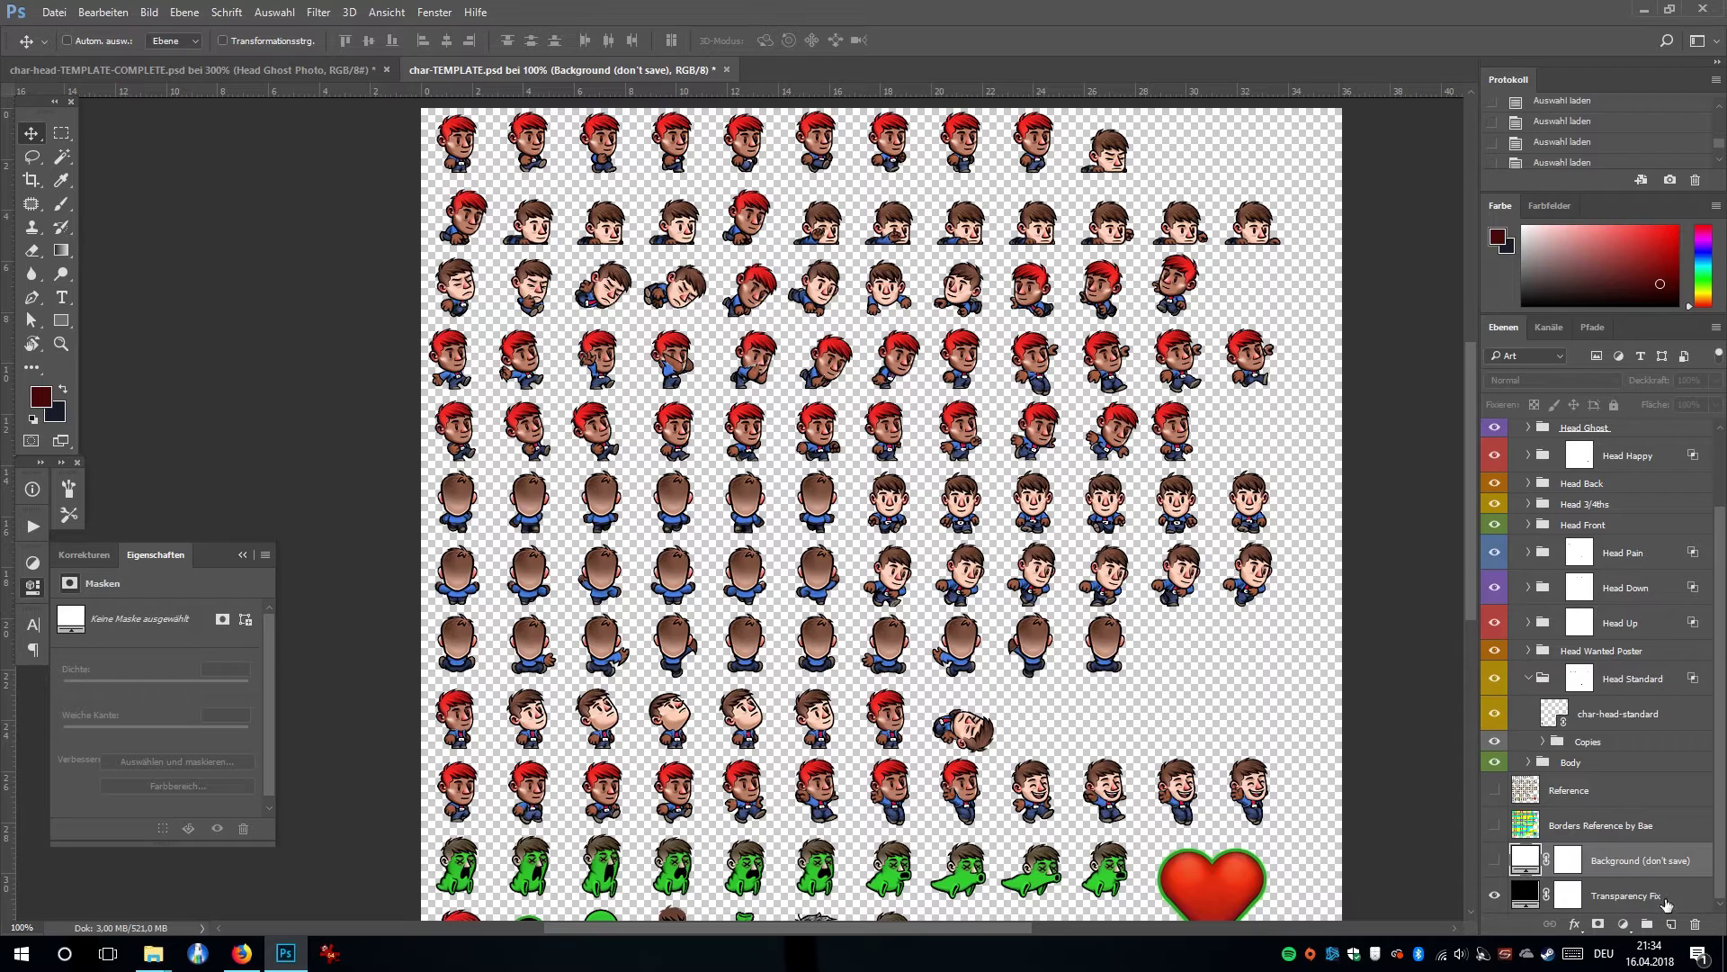
click(1643, 898)
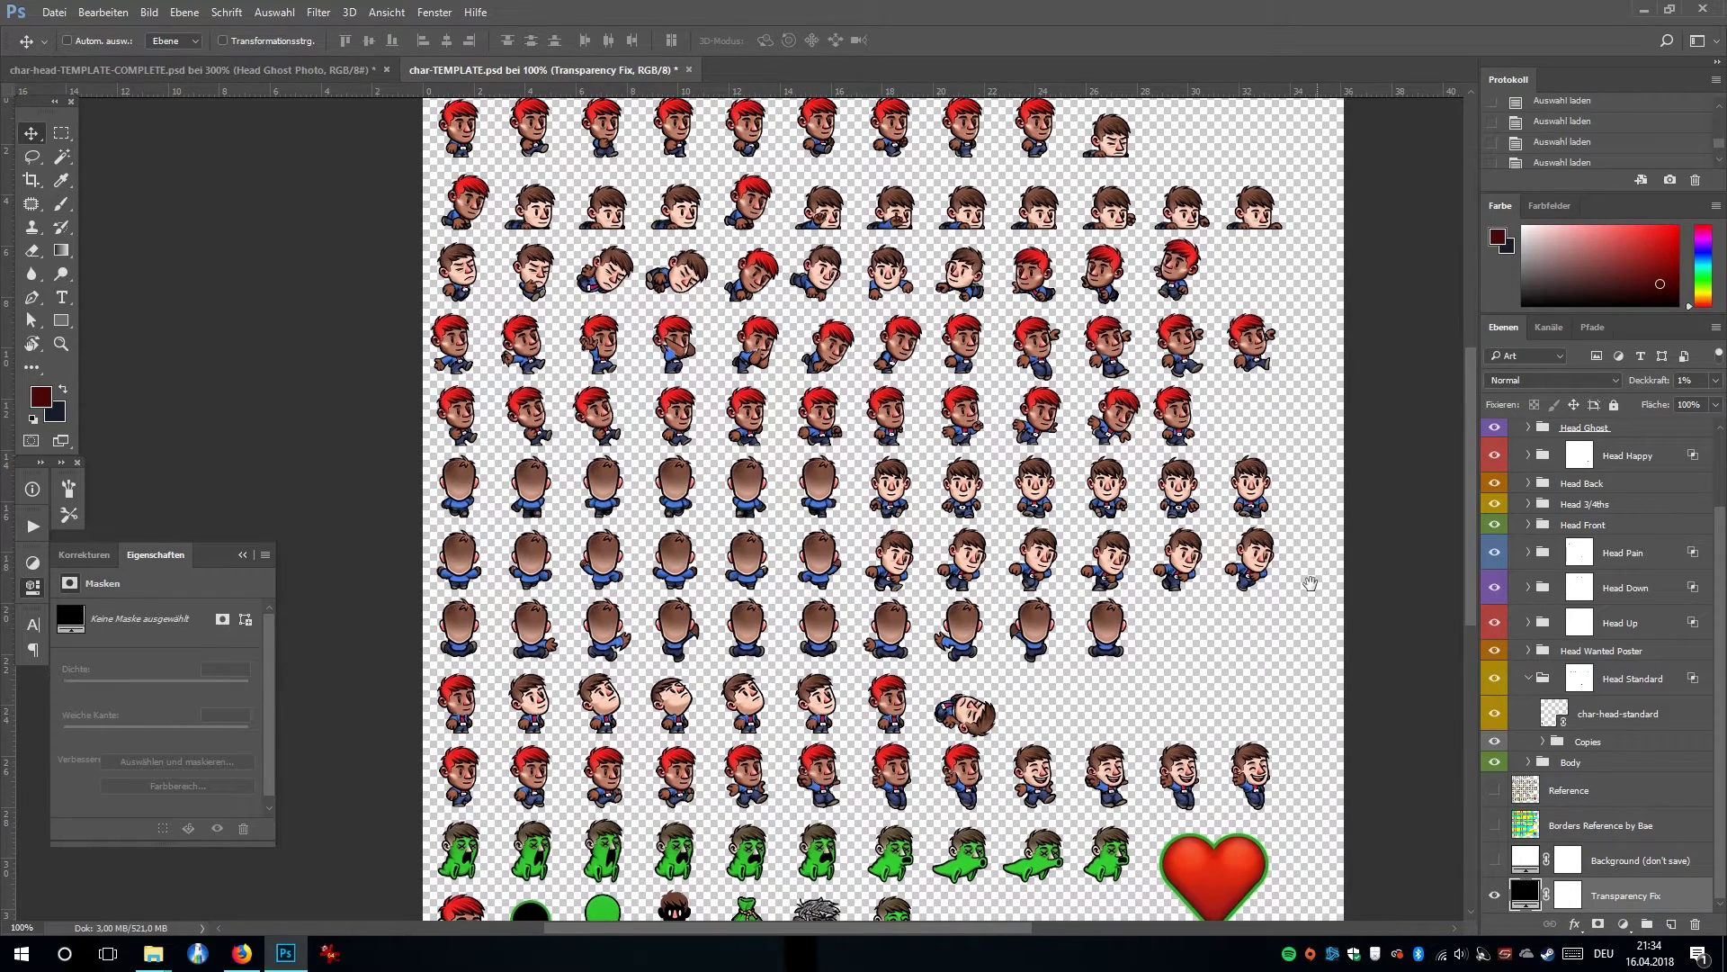
drag(1315, 578, 1307, 650)
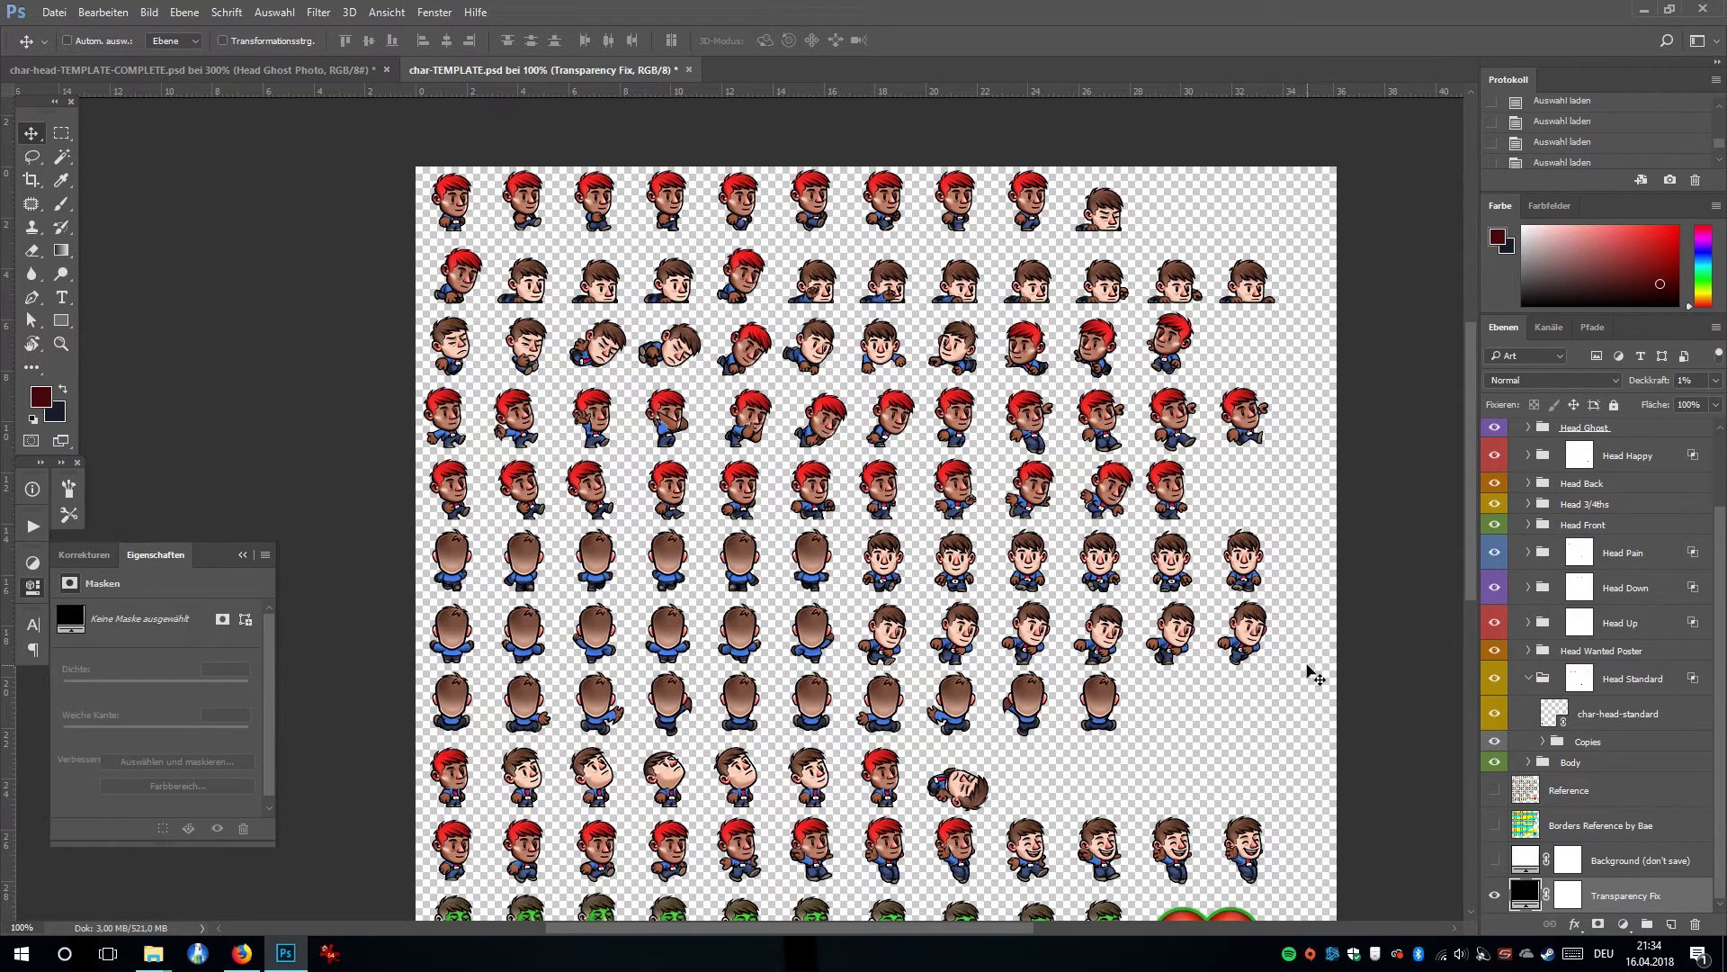
key(ctrl+plus)
scroll(1107, 776, right, 5)
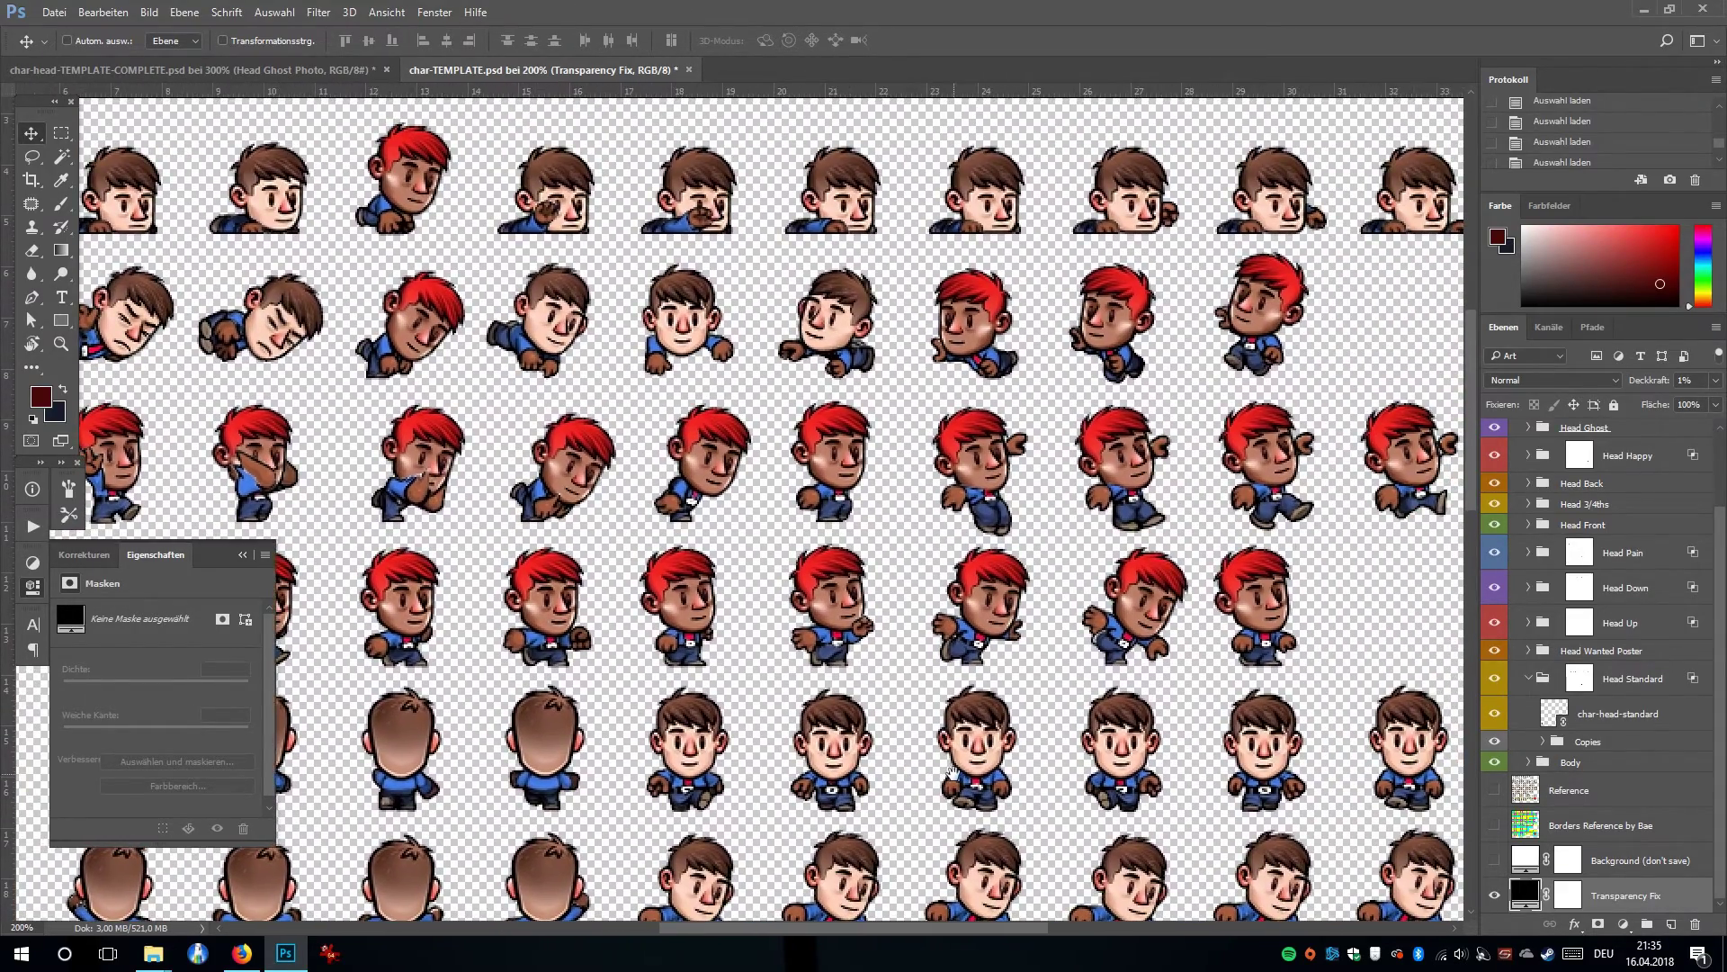
mouse_move(1196, 677)
mouse_down()
mouse_move(1246, 680)
mouse_move(963, 687)
mouse_move(1206, 706)
mouse_up()
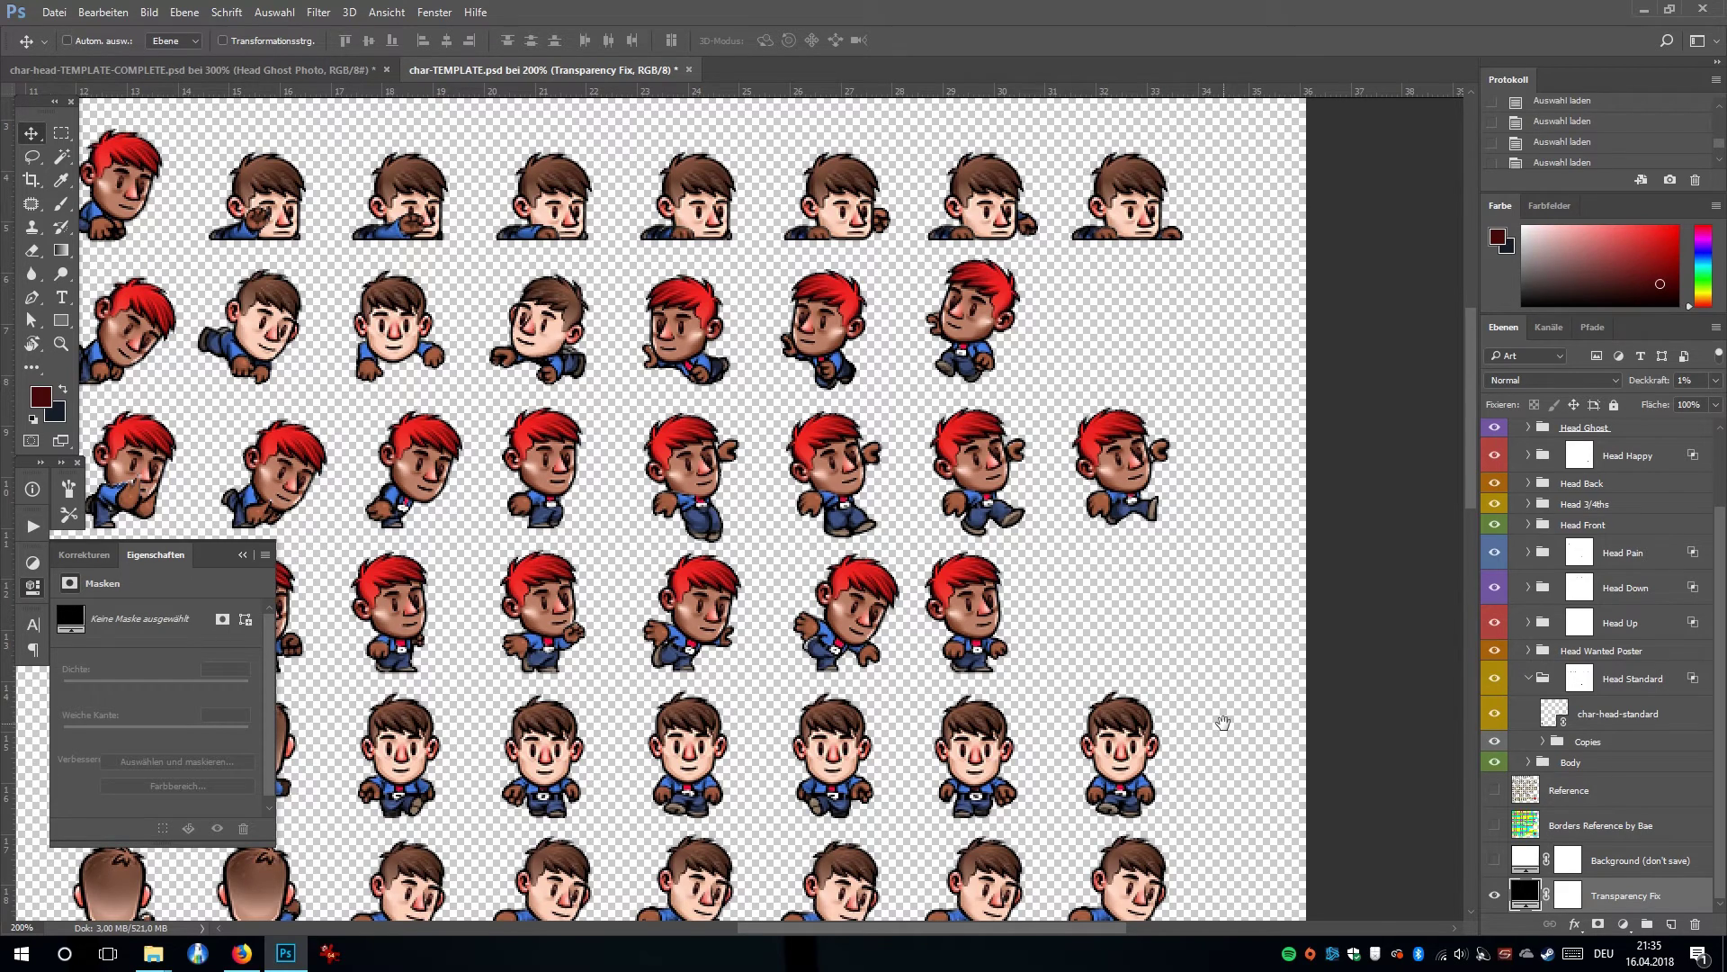
key(ctrl)
drag(1195, 691, 1137, 810)
click(1494, 860)
key(ctrl+plus)
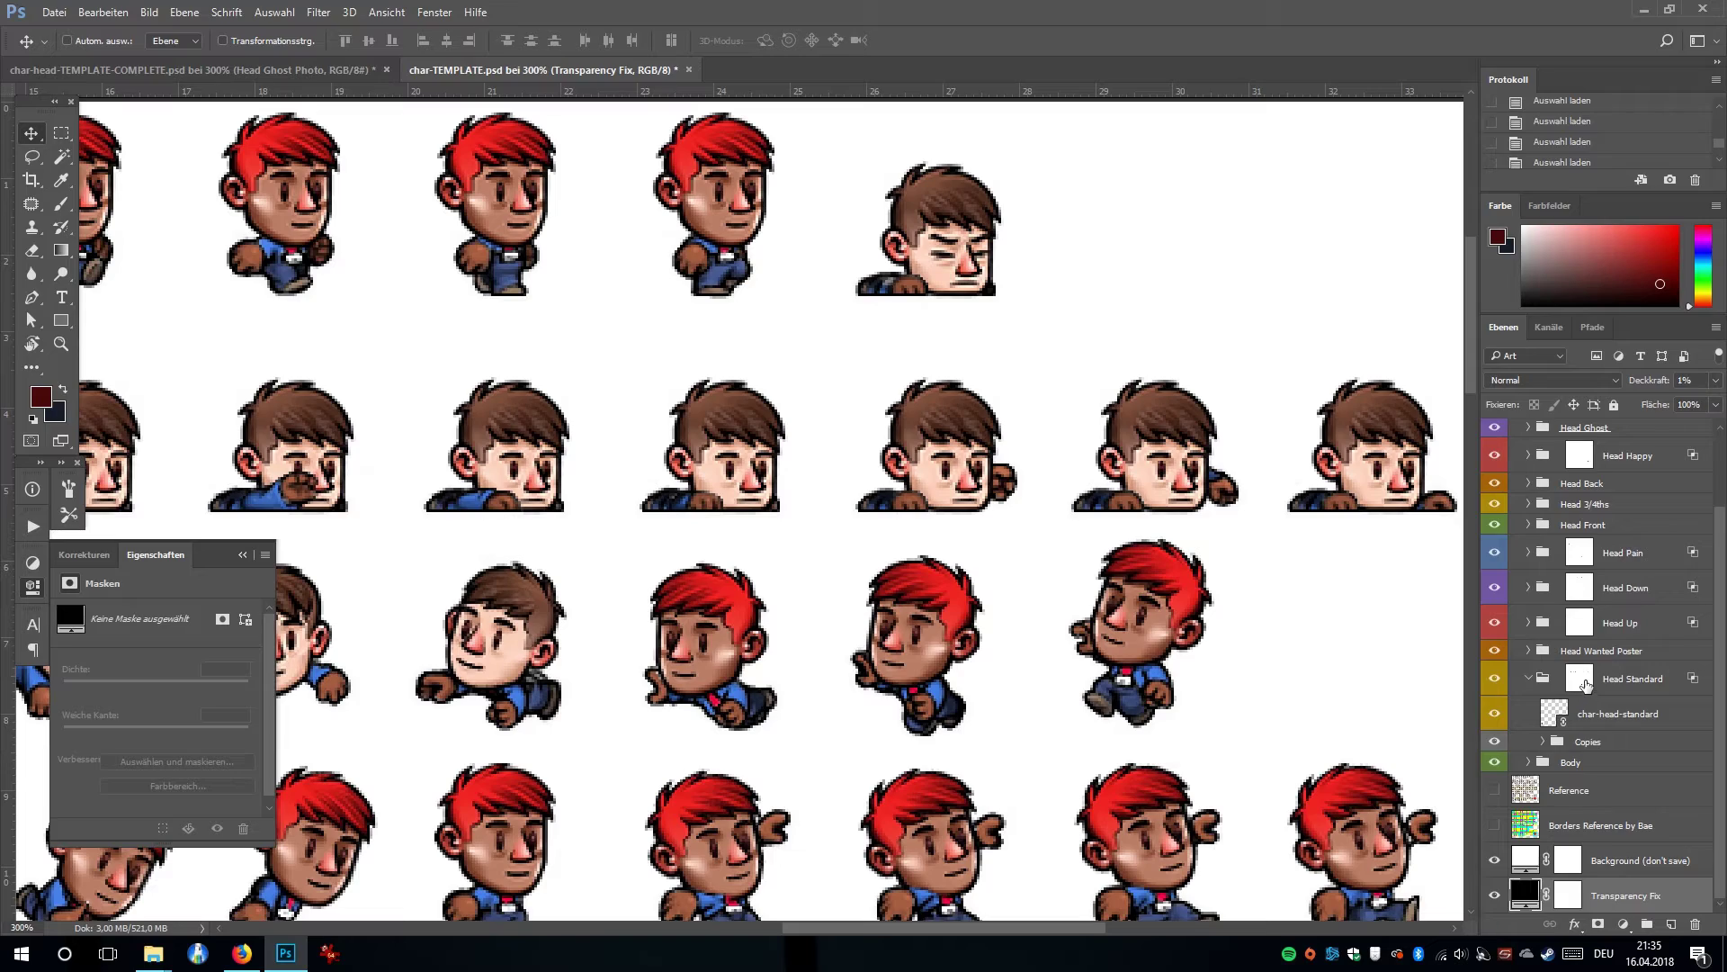
Zoom to 400% on the heads and toggle the Head Standard layer mask off and on to compare.
click(1585, 681)
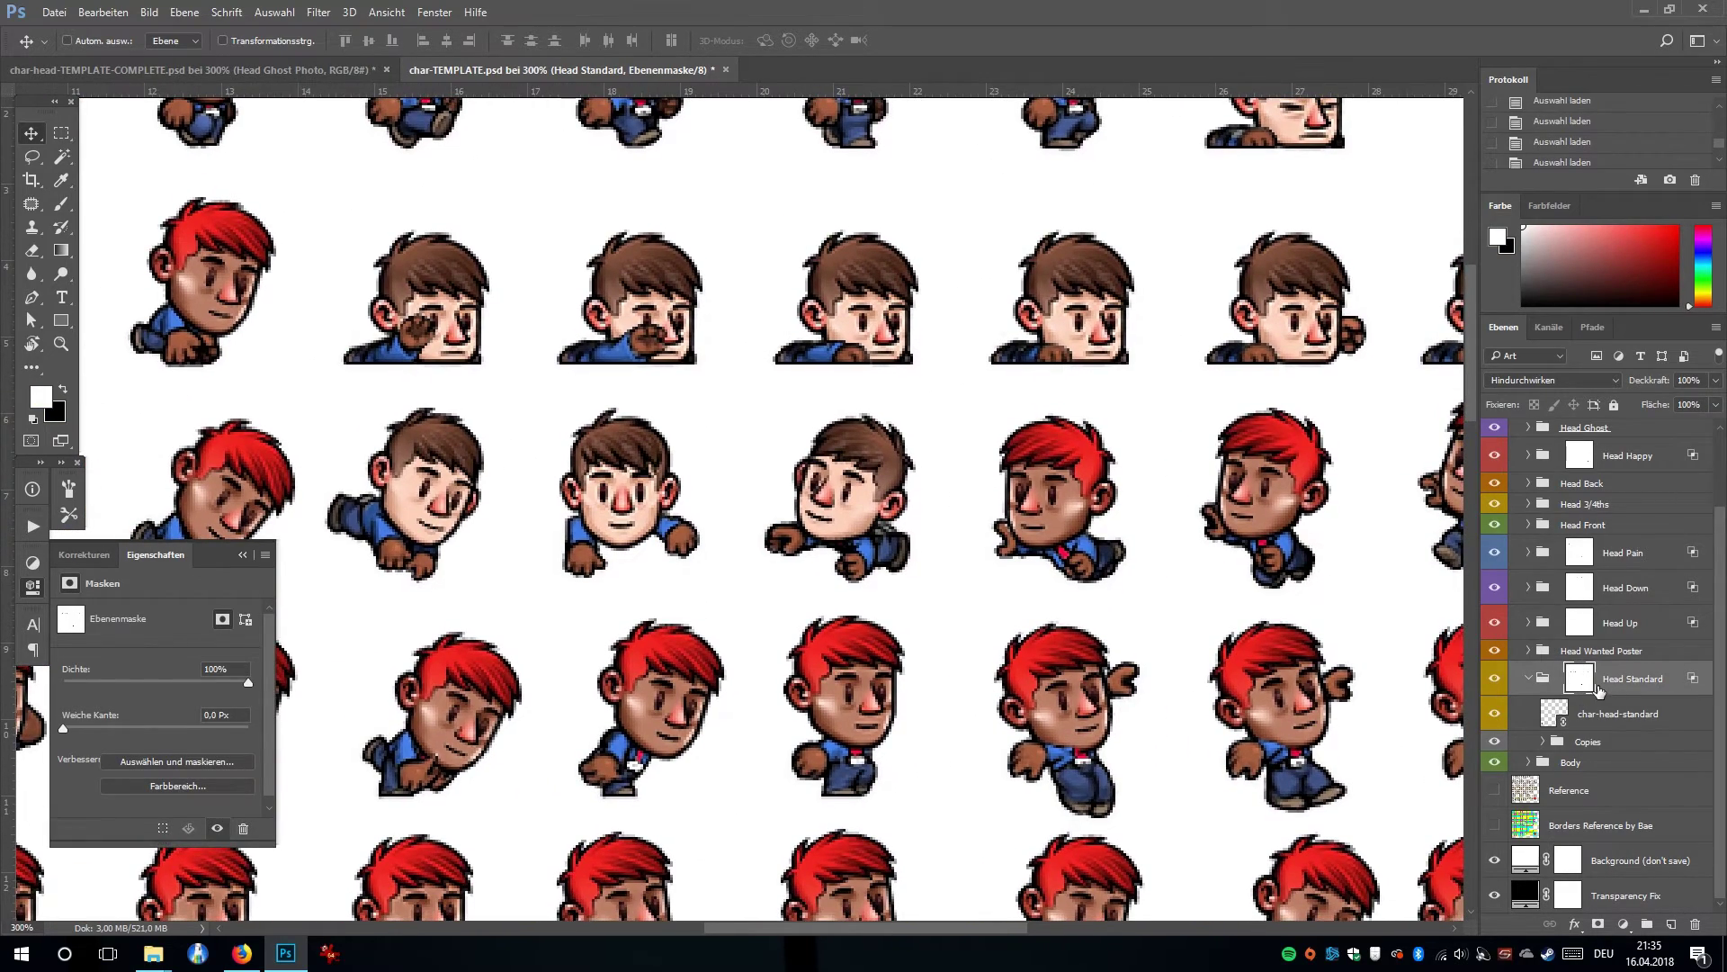
key(ctrl+minus)
drag(666, 815, 1224, 644)
drag(1103, 620, 1310, 663)
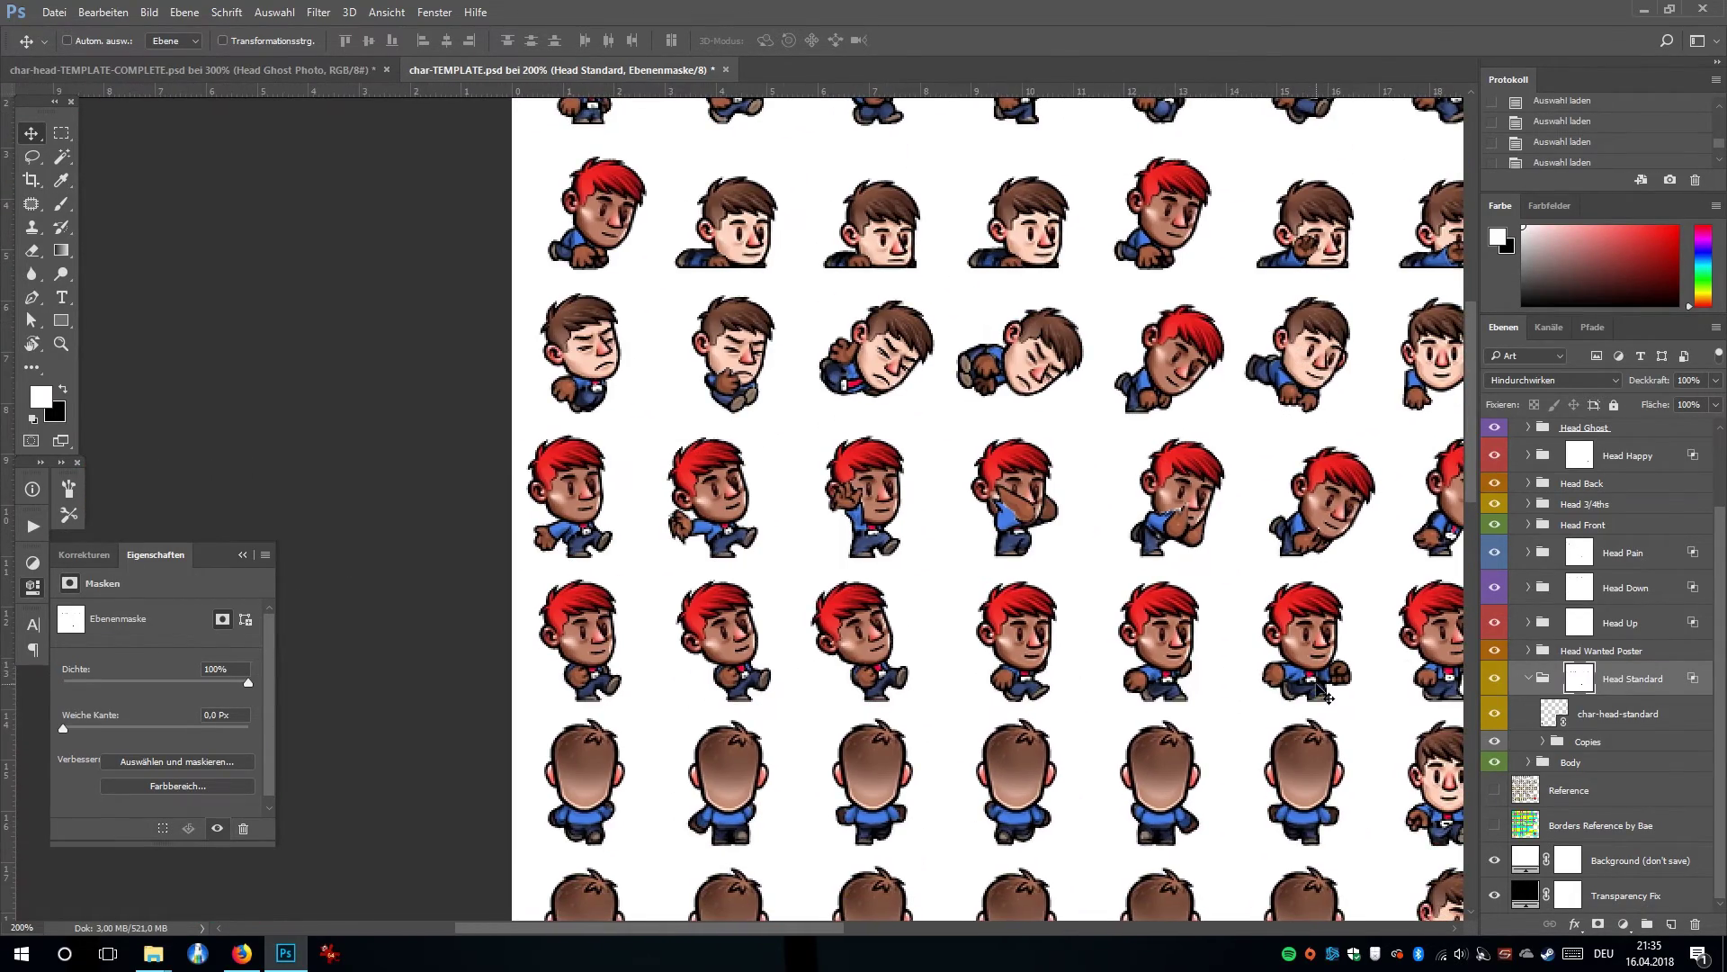
key(ctrl+plus)
key(ctrl+plus)
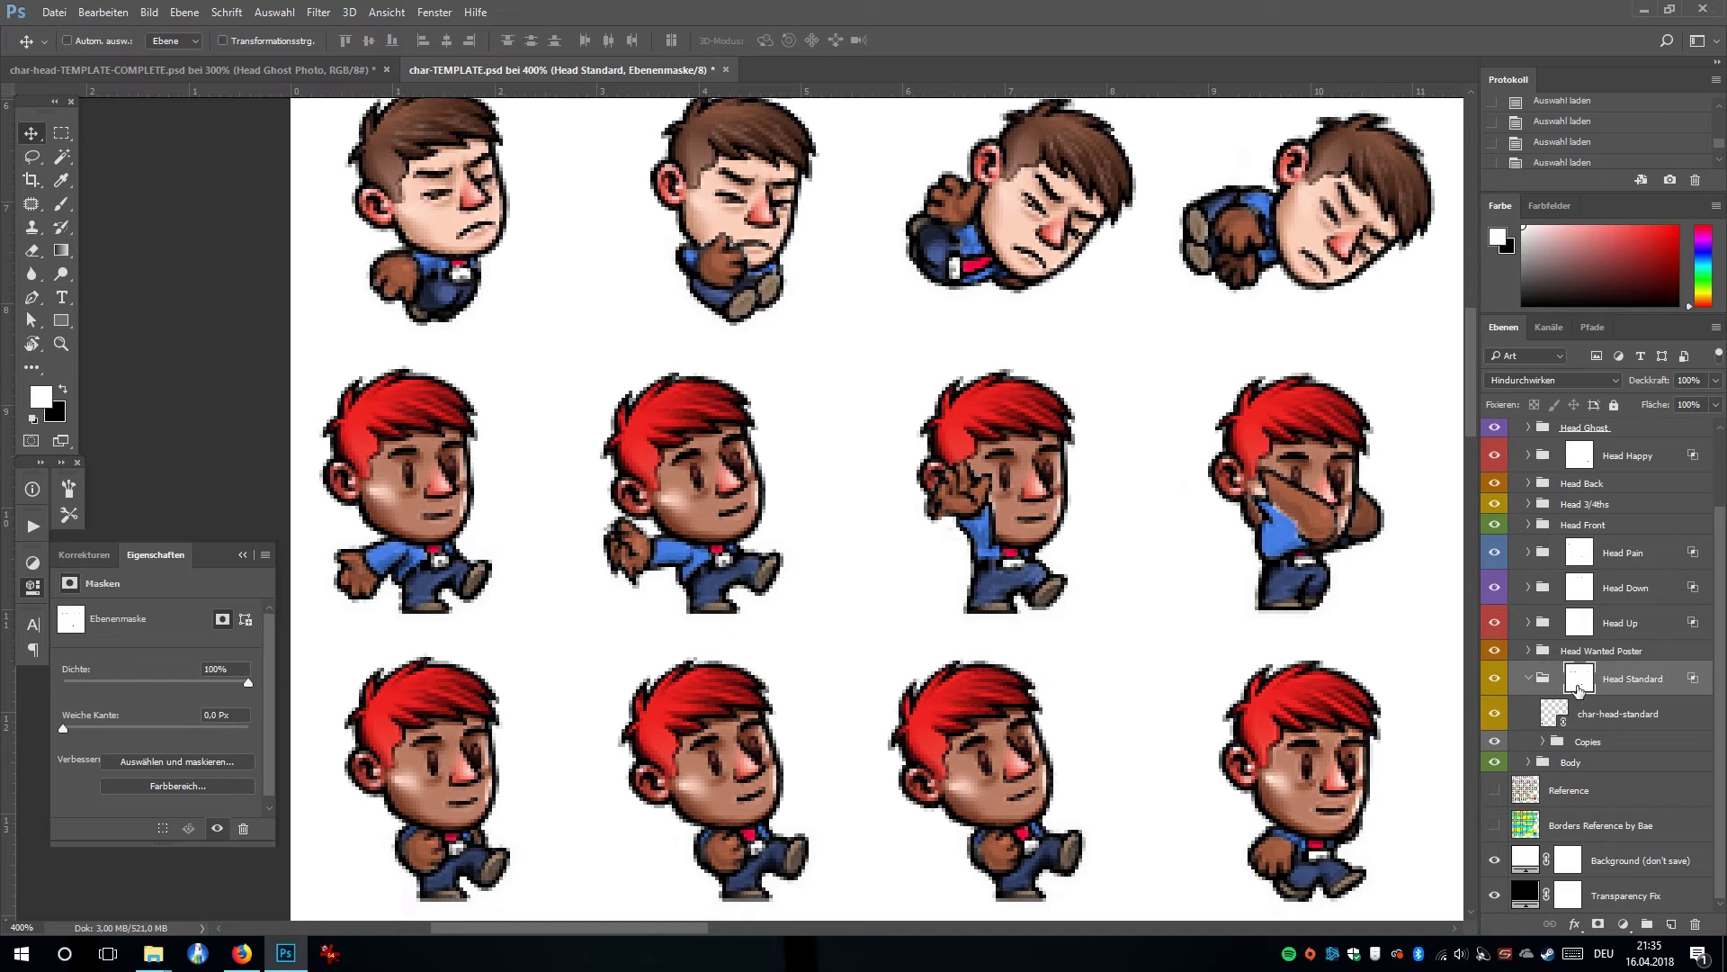
shift+click(1580, 682)
shift+click(1581, 681)
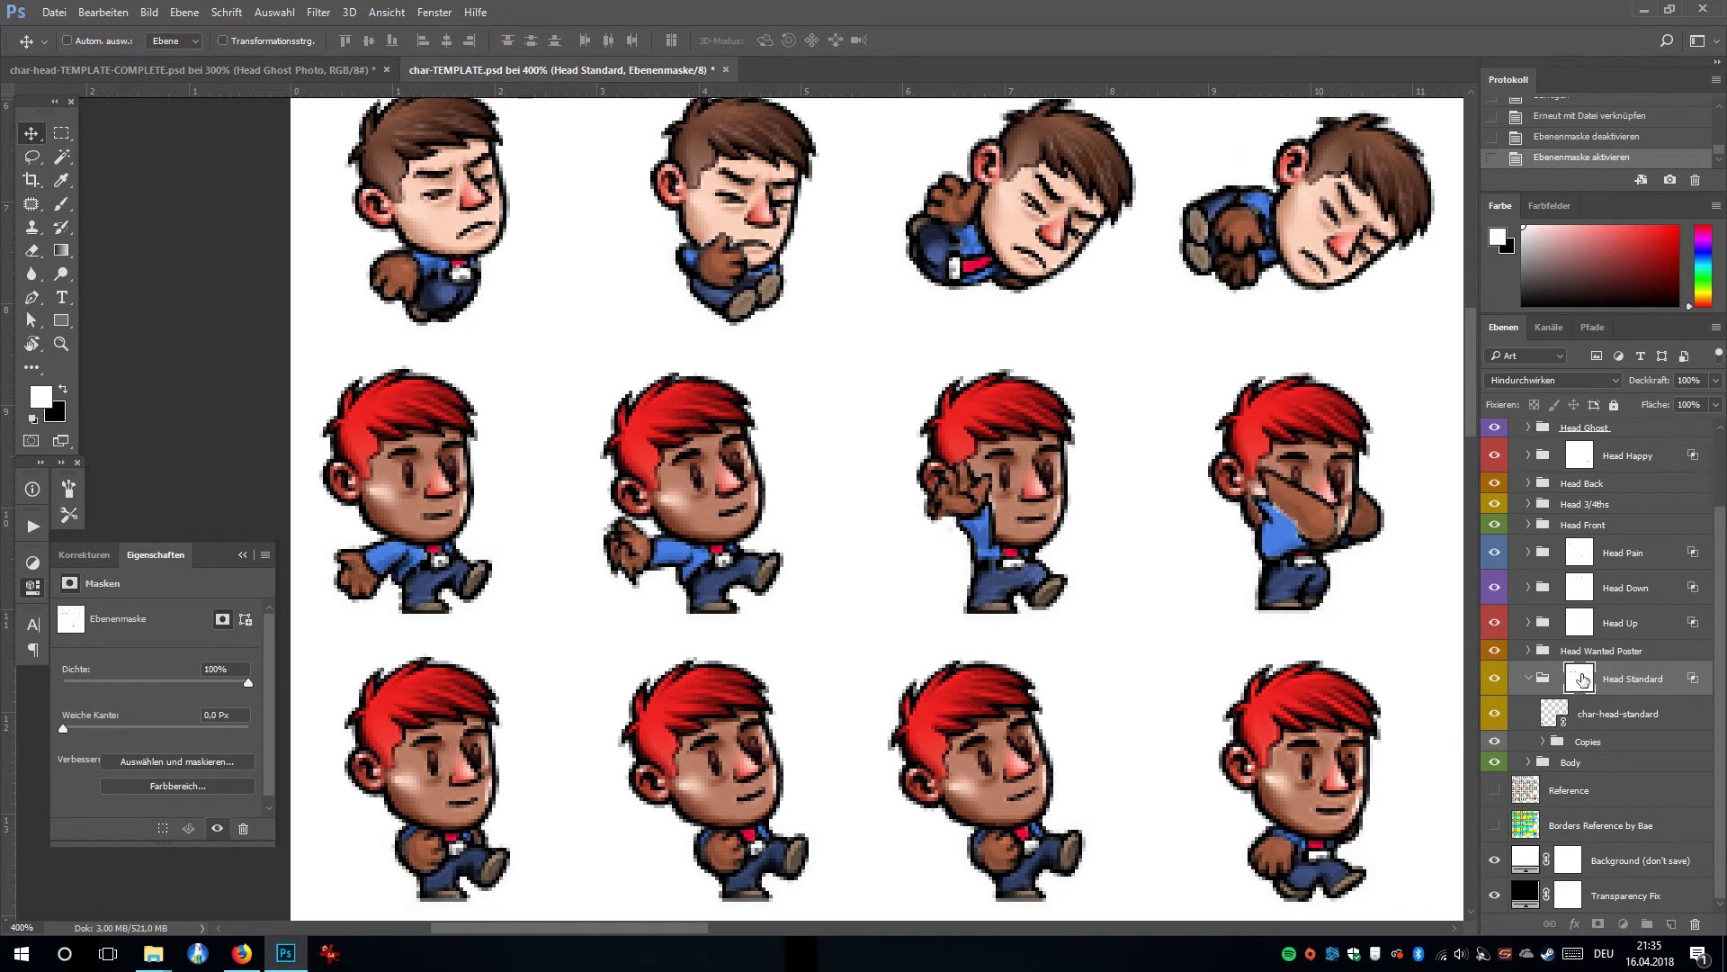
shift+click(1583, 677)
shift+click(1580, 684)
shift+click(1582, 682)
shift+click(1583, 682)
Zoom out to the whole sheet and hide the Background (don't save) layer for transparency.
key(ctrl+minus)
key(ctrl+minus)
key(ctrl+minus)
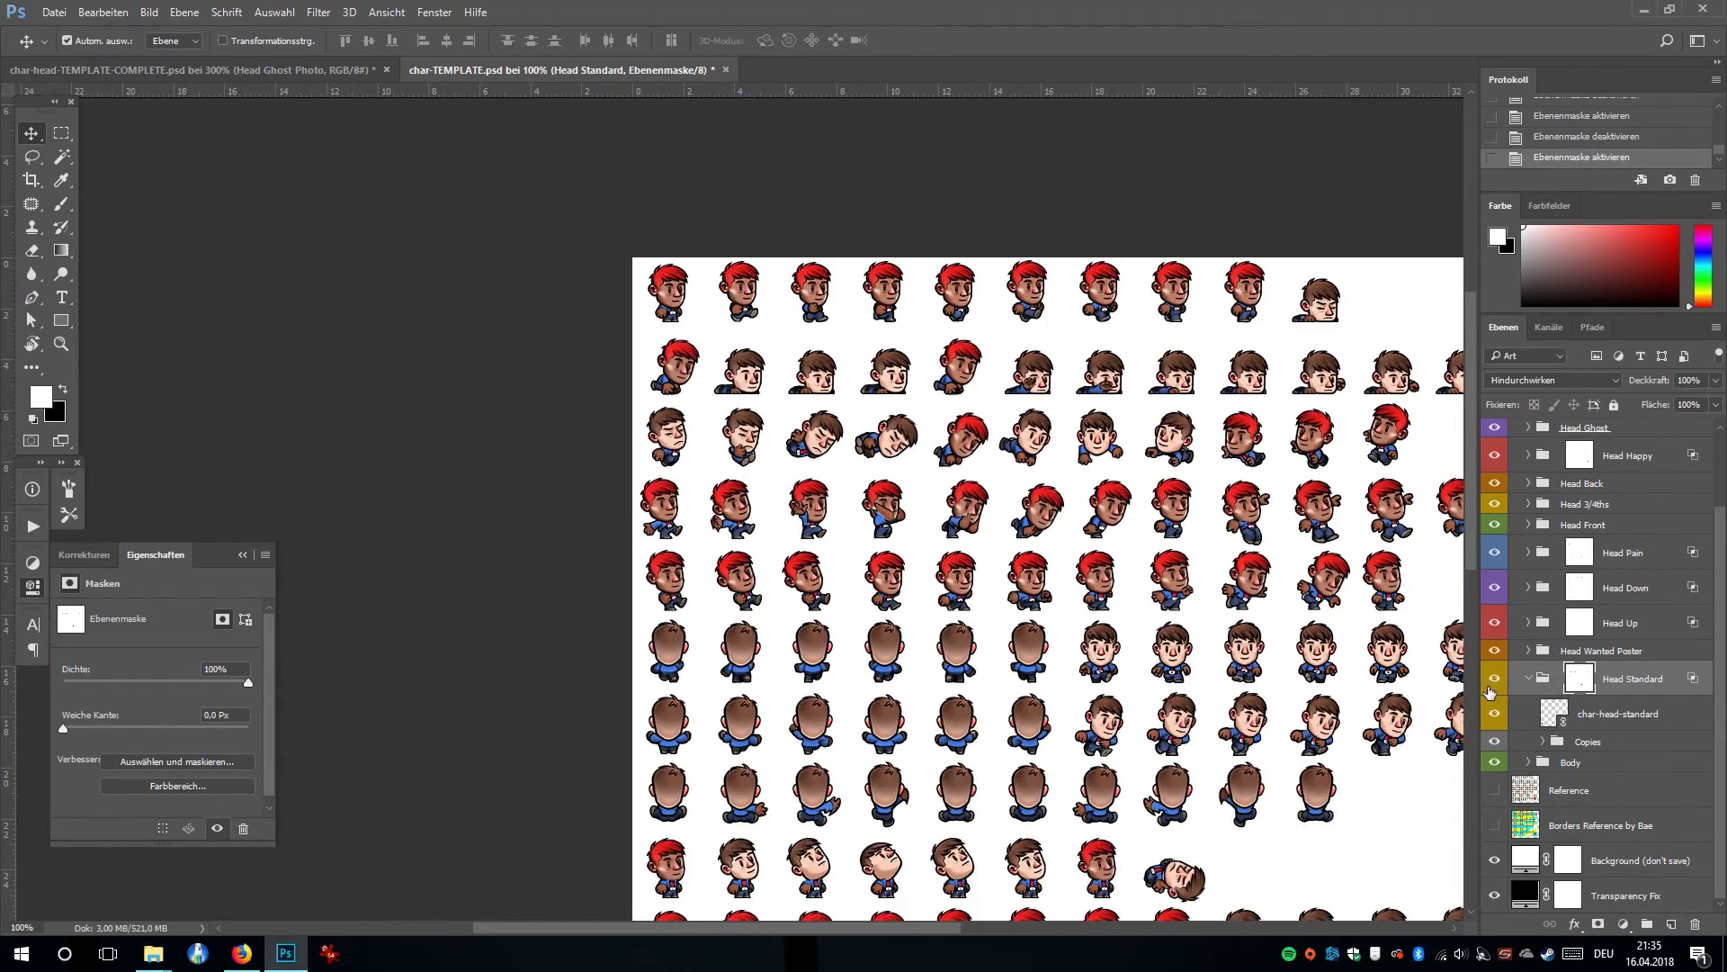
key(ctrl+plus)
key(ctrl+plus)
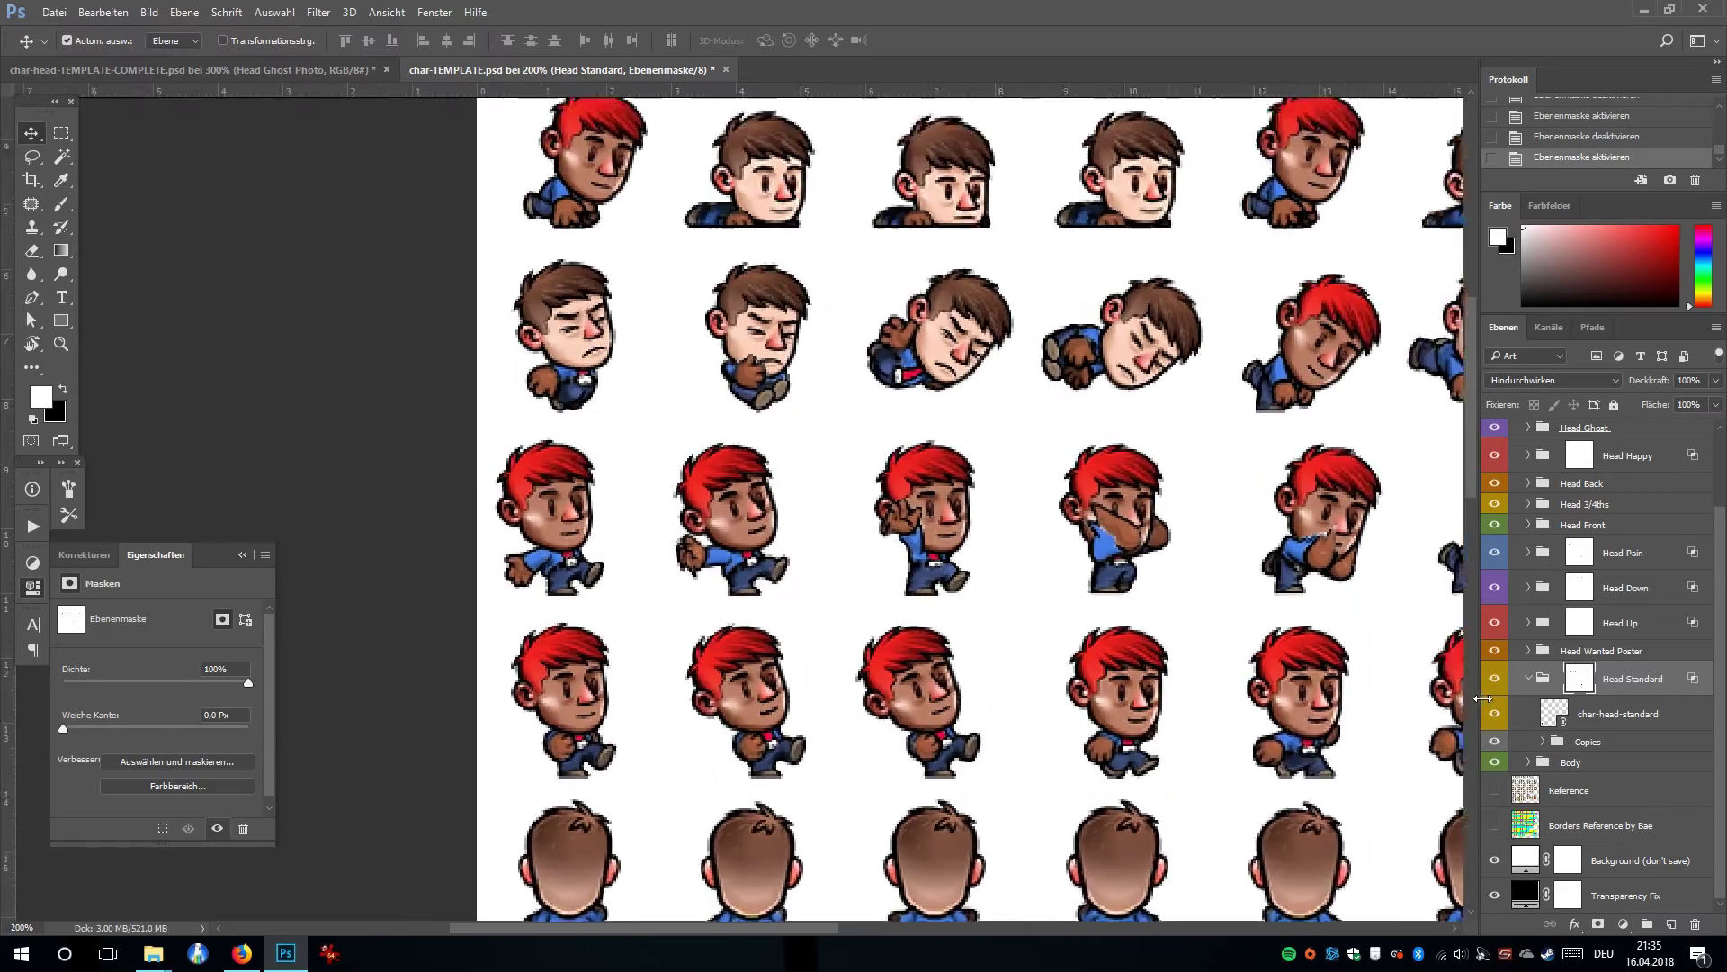
key(ctrl+minus)
key(ctrl+minus)
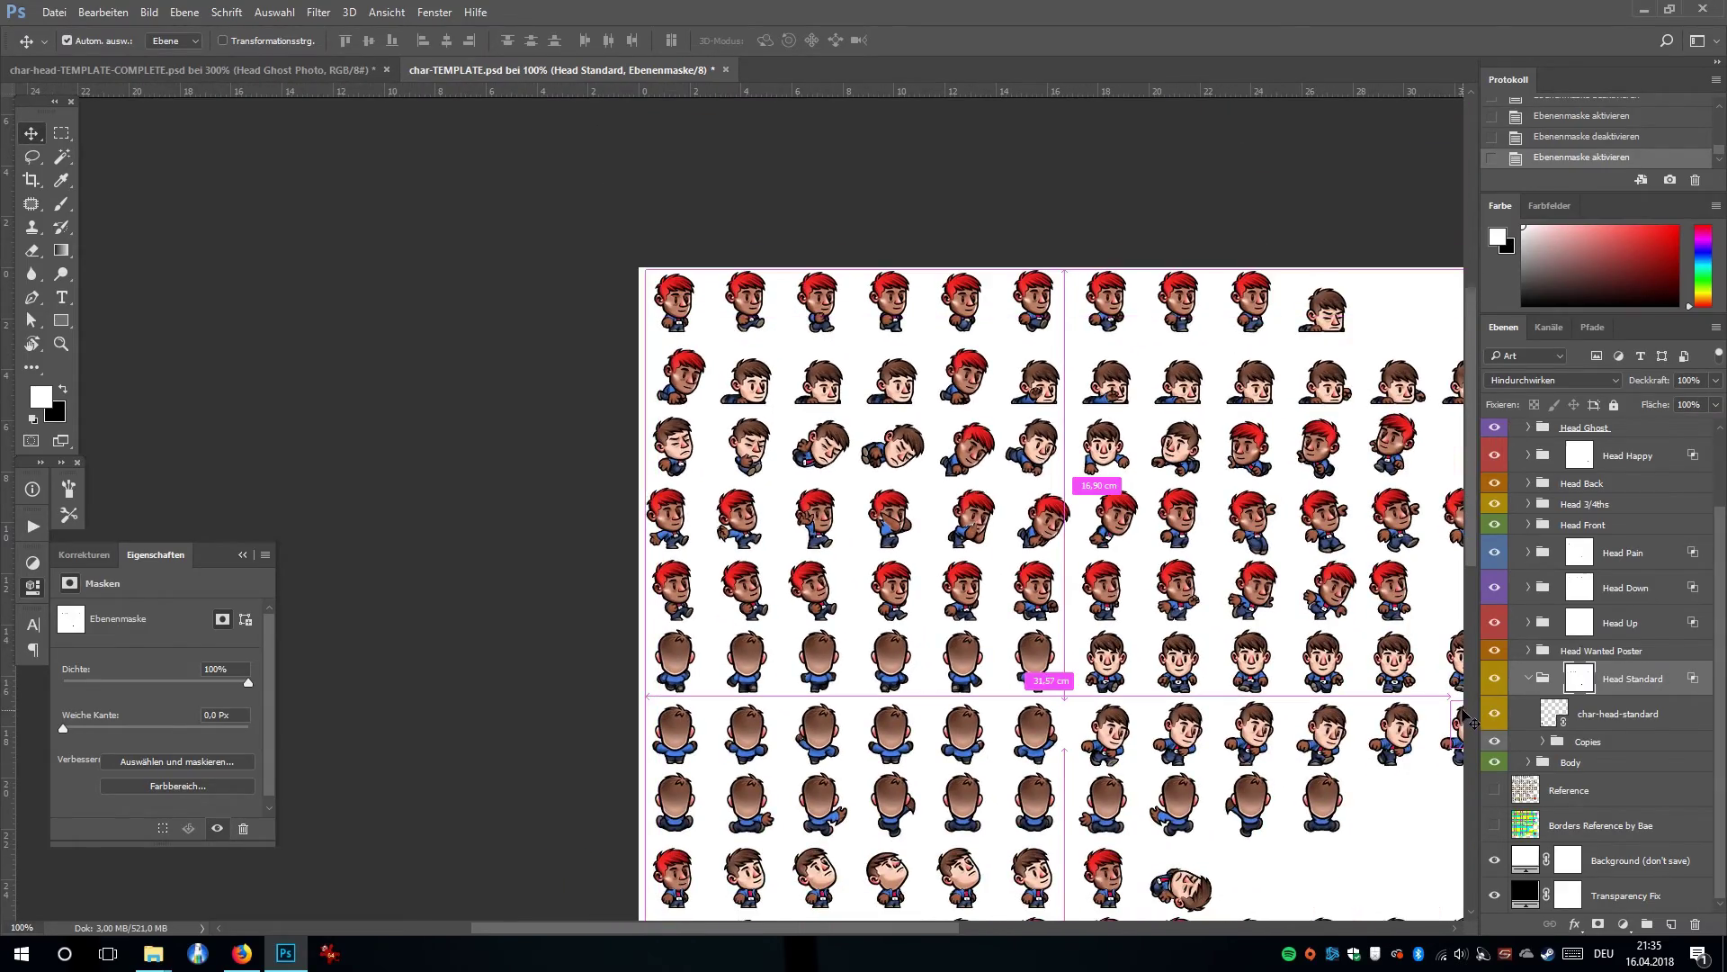
key(ctrl+plus)
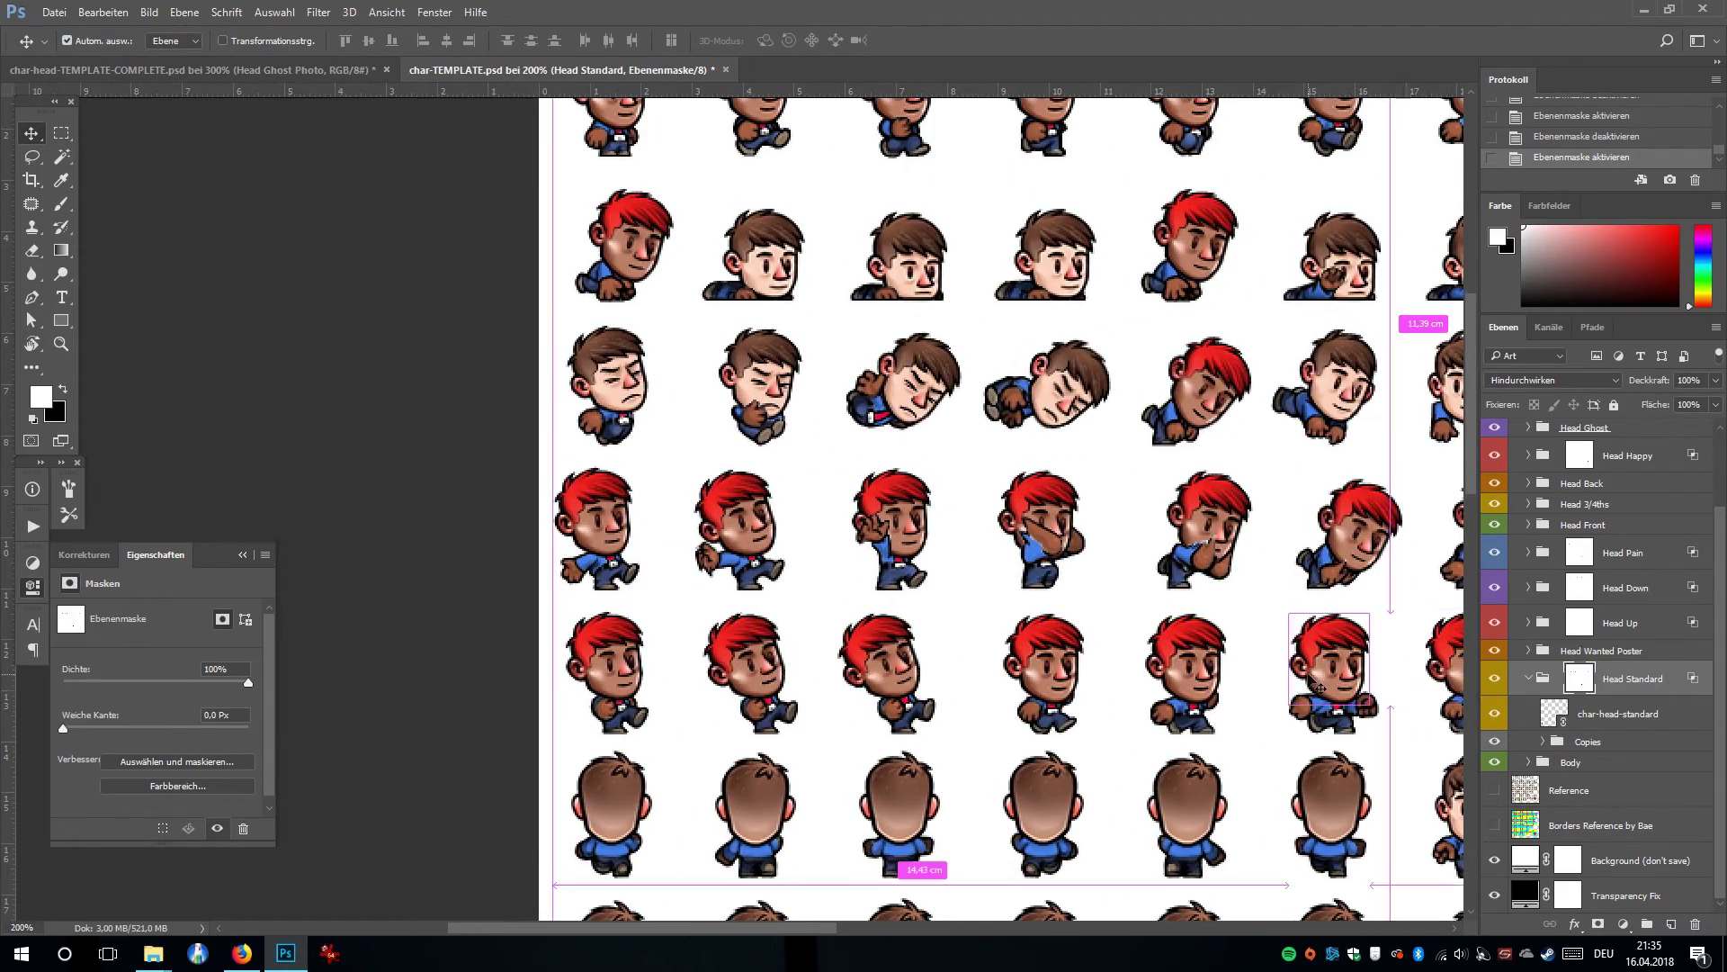
key(ctrl+minus)
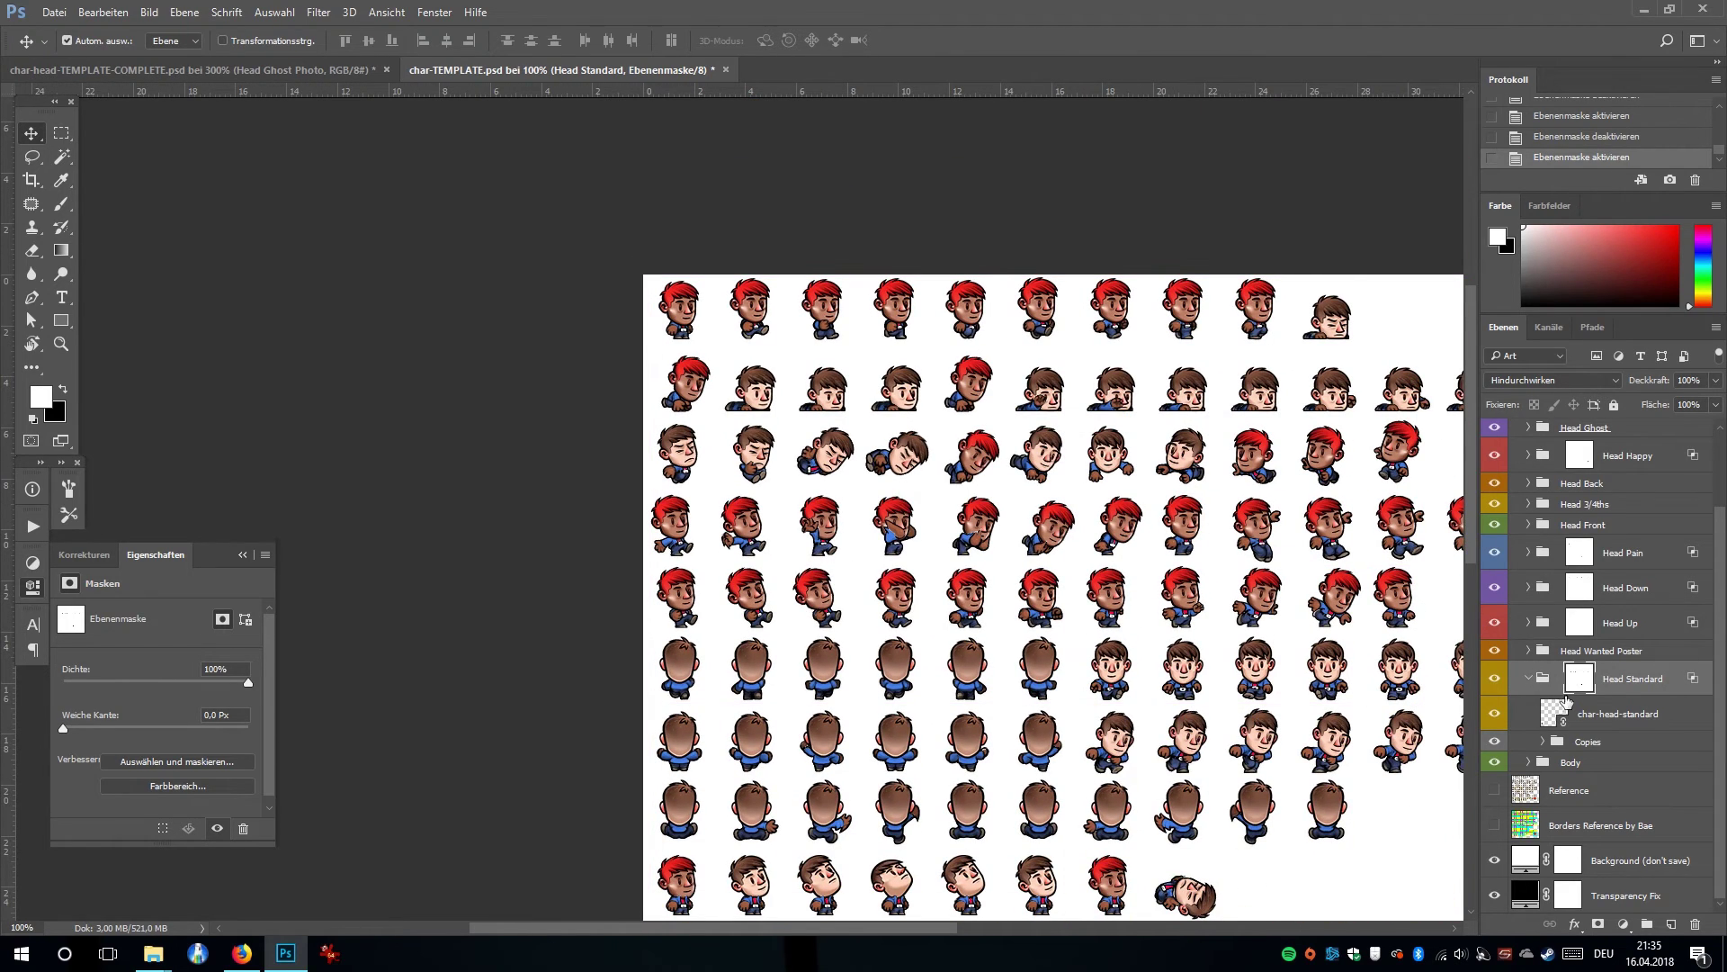
key(ctrl+minus)
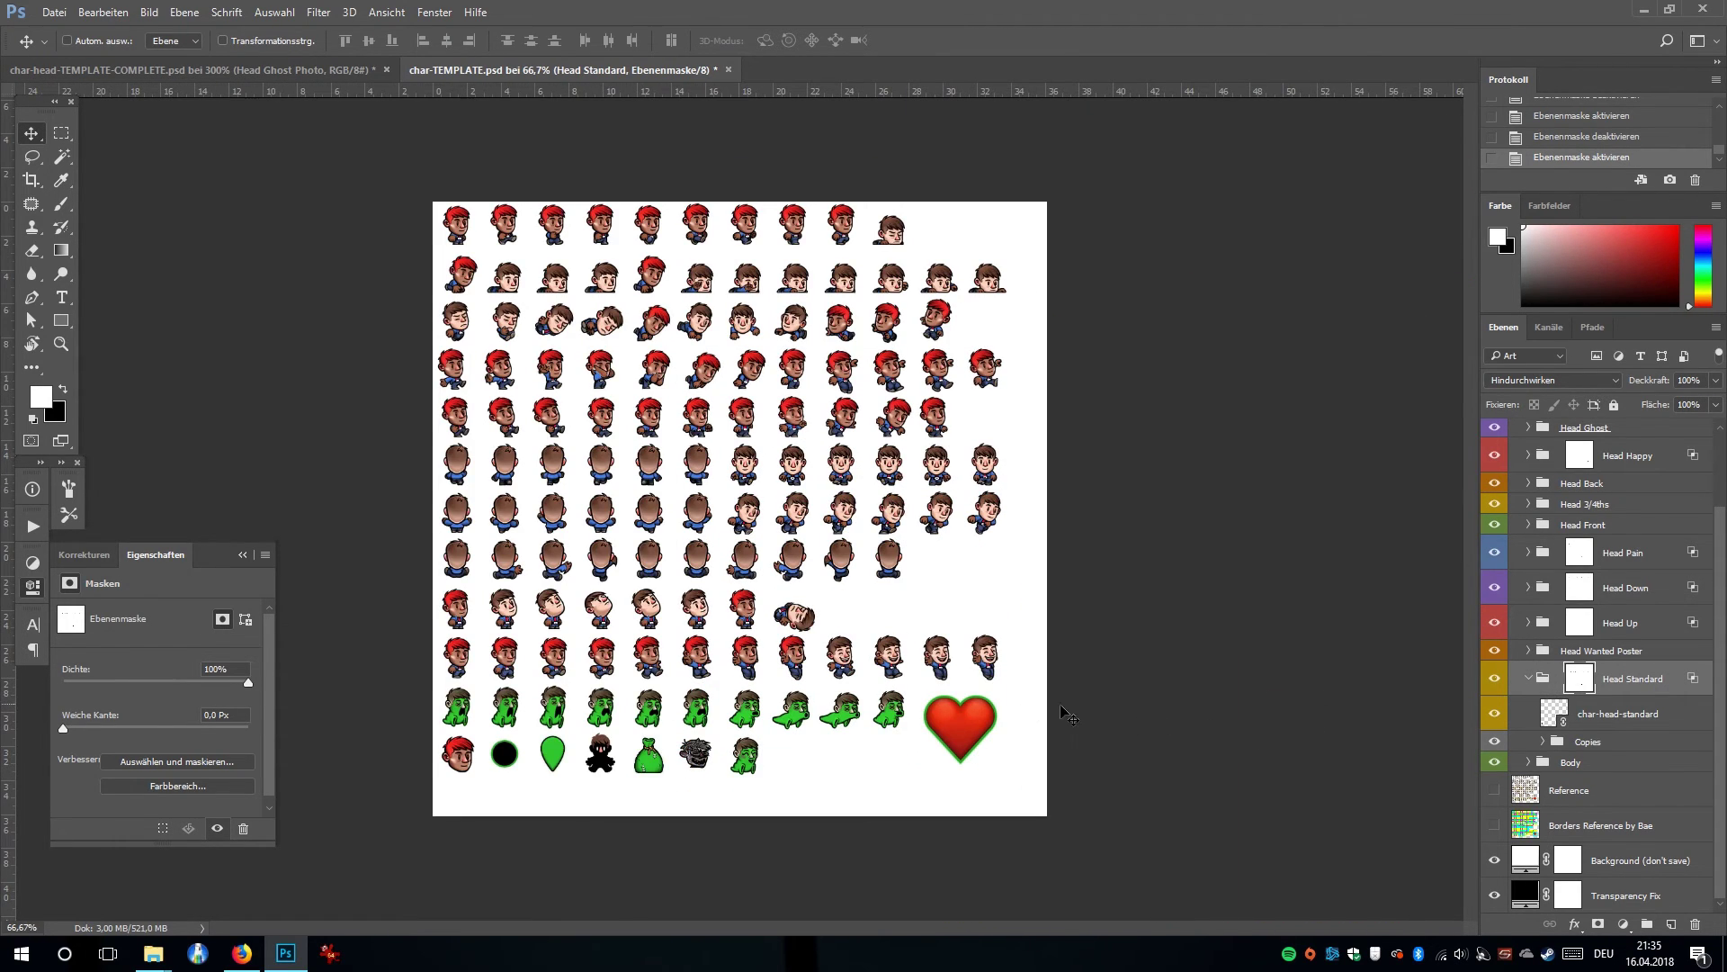
click(1493, 863)
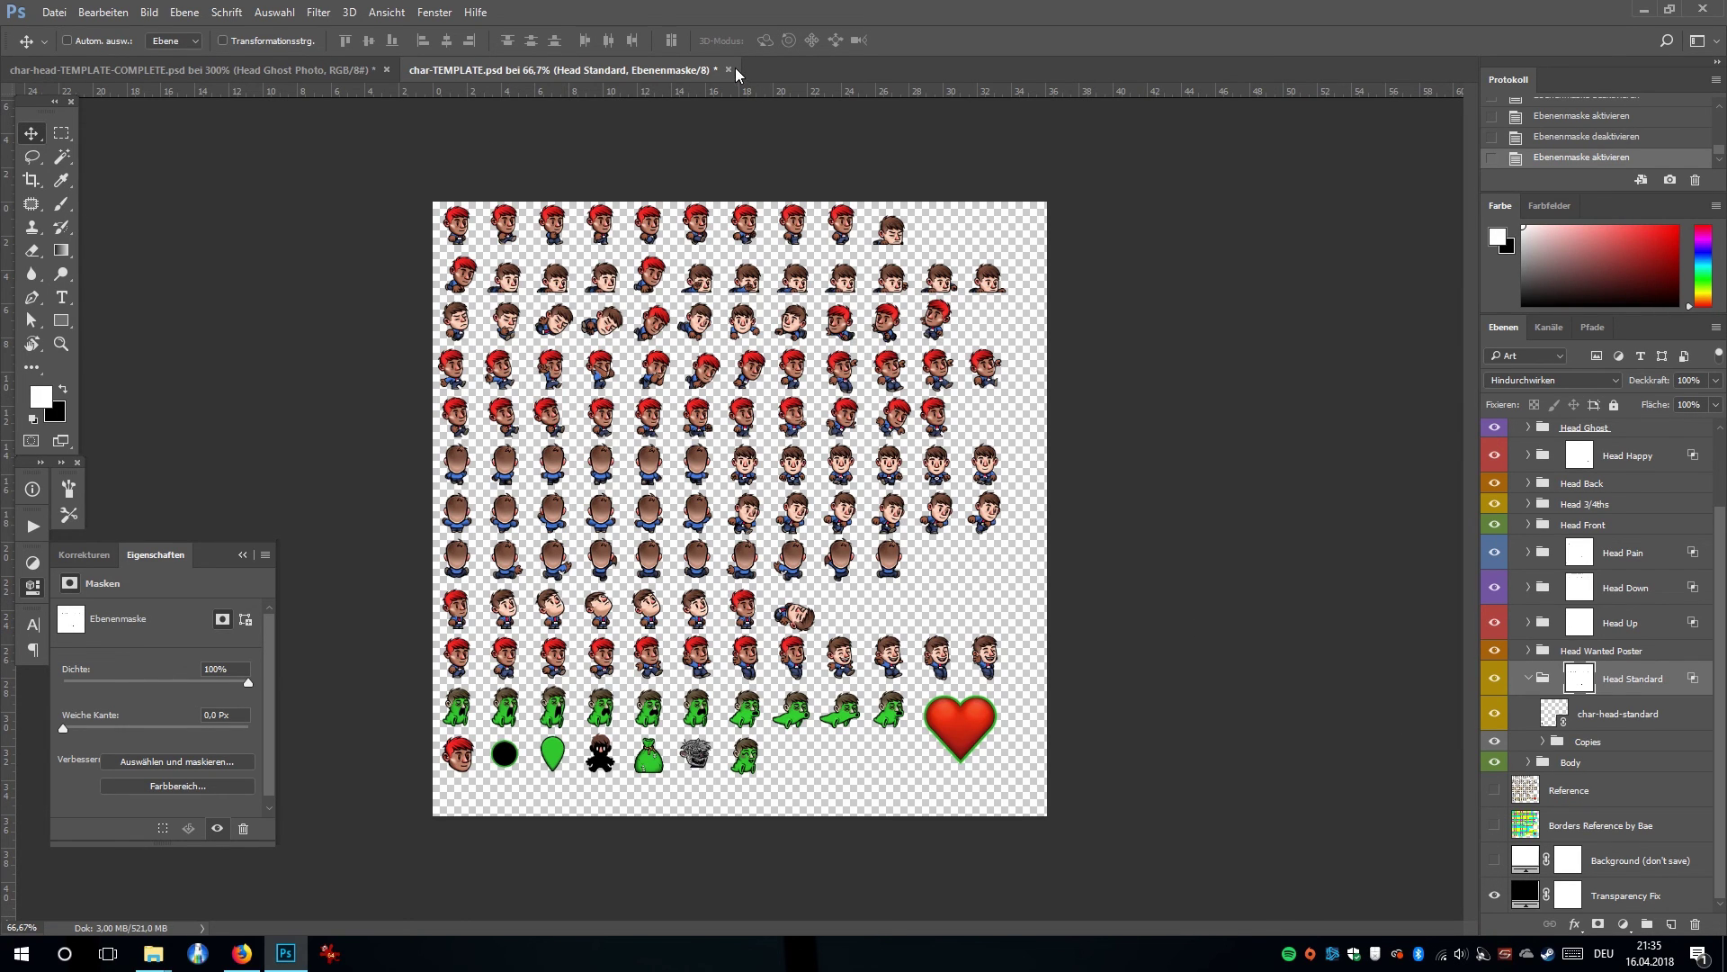